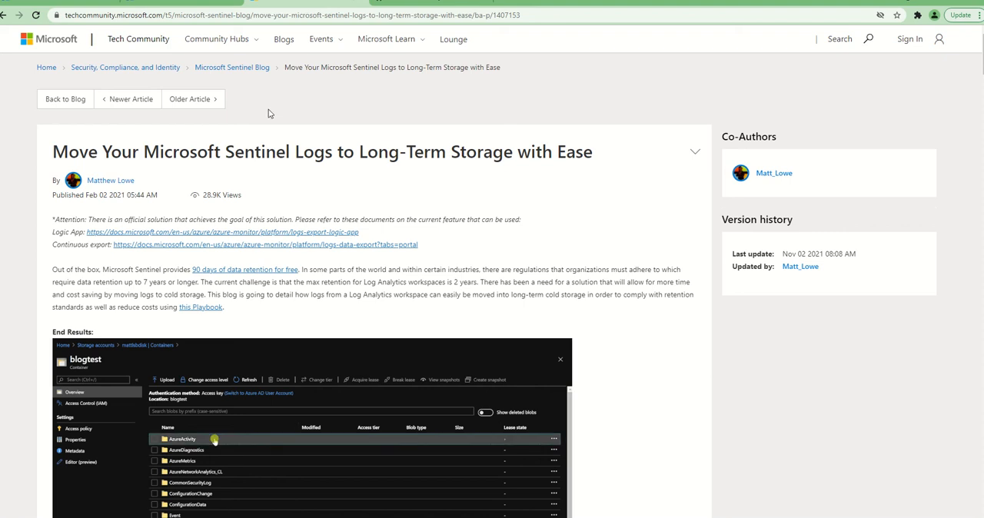
Read through the blog article on moving Microsoft Sentinel logs to long-term storage, down to the playbook link and pre-requisites
drag(189, 152, 354, 156)
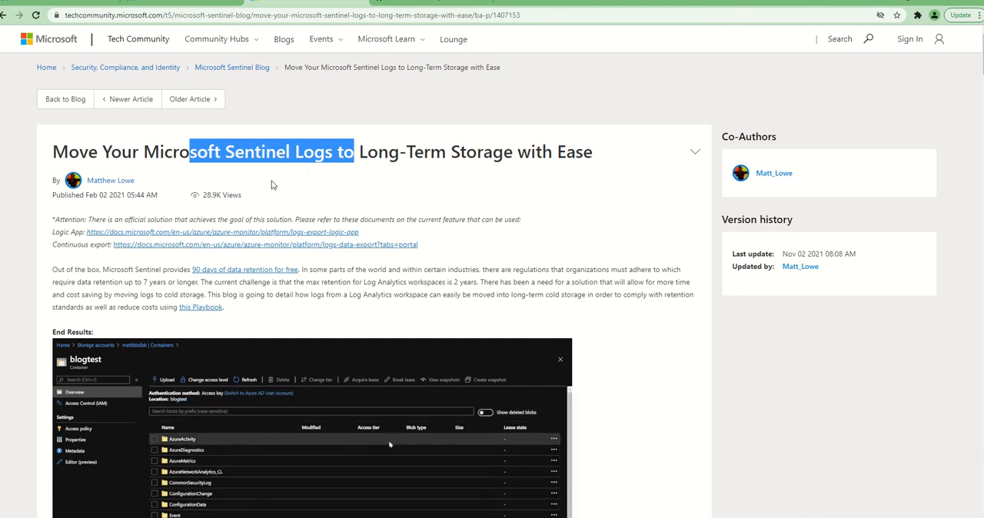
scroll(271, 185, down, 3)
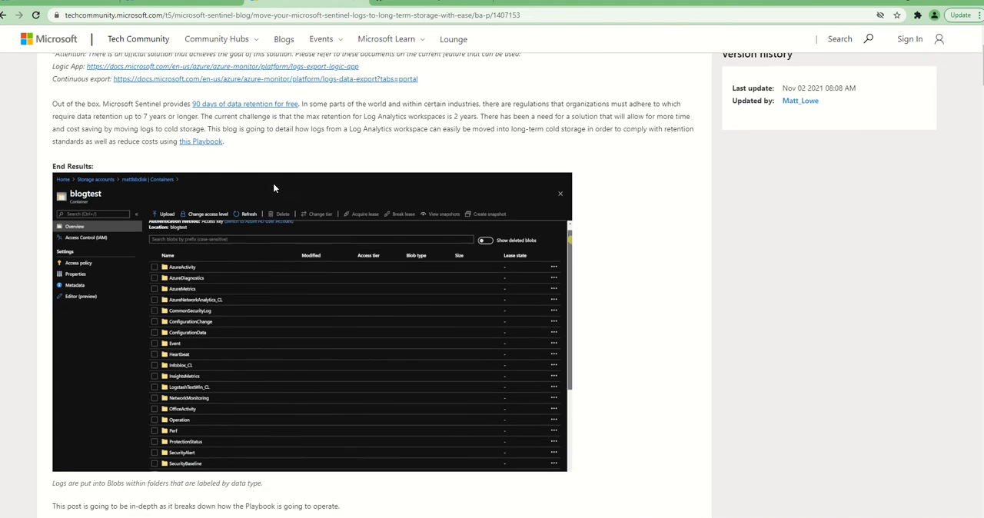
scroll(273, 182, down, 1)
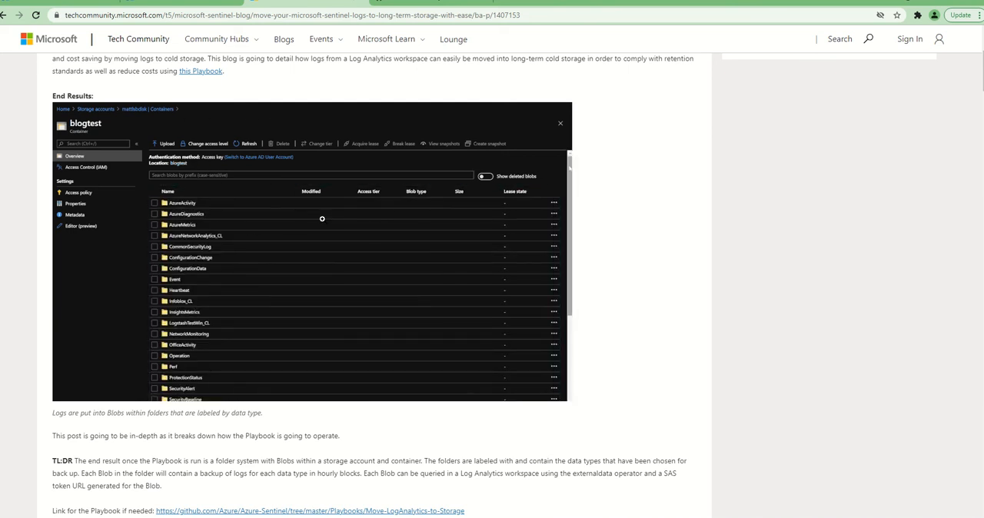
scroll(381, 285, up, 3)
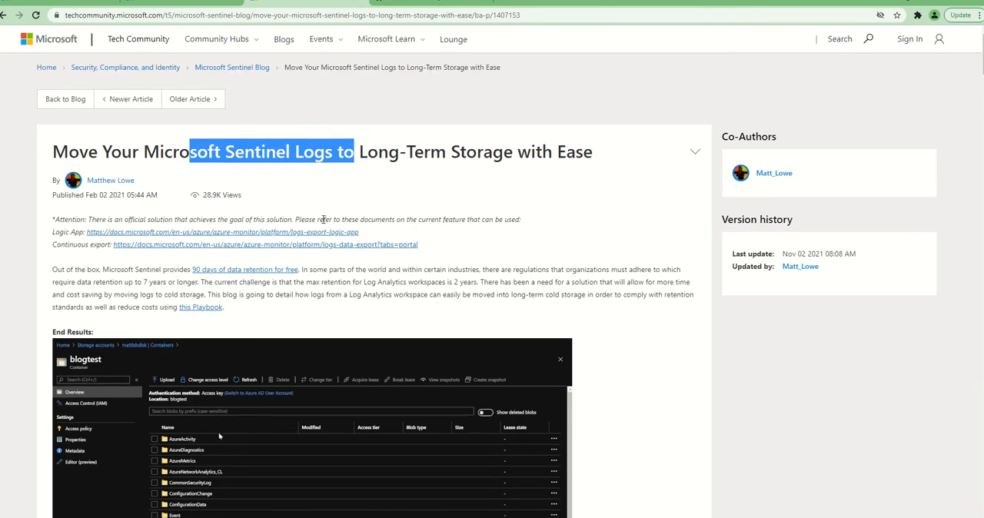
scroll(382, 284, down, 4)
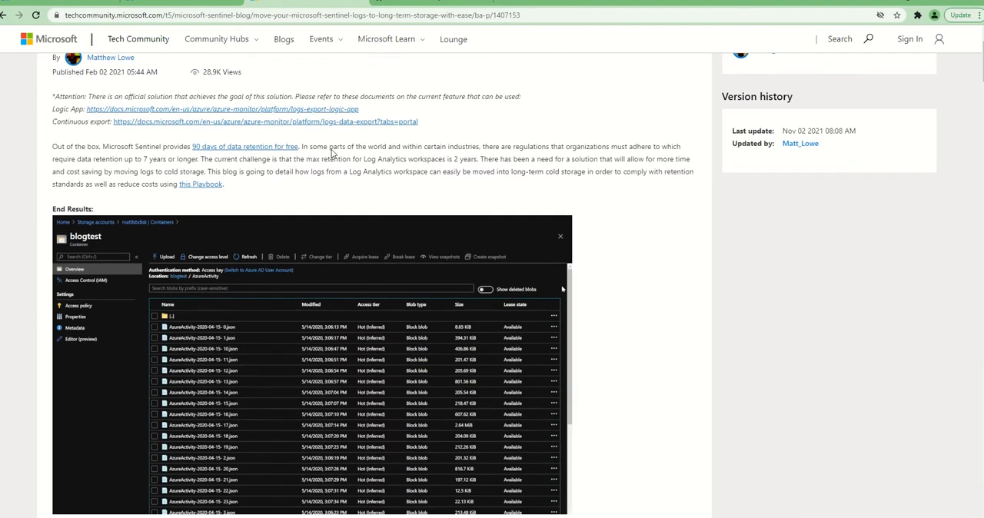
scroll(331, 149, down, 3)
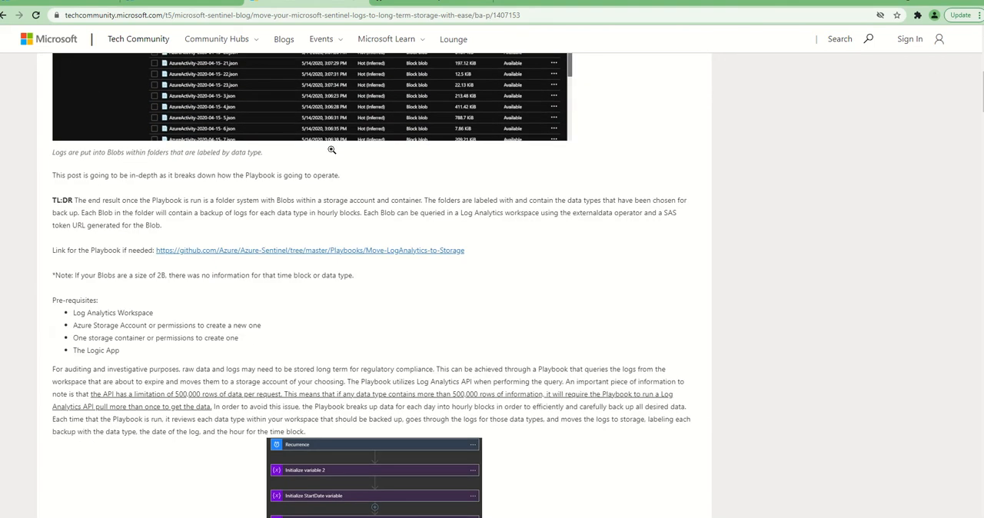
scroll(332, 149, down, 1)
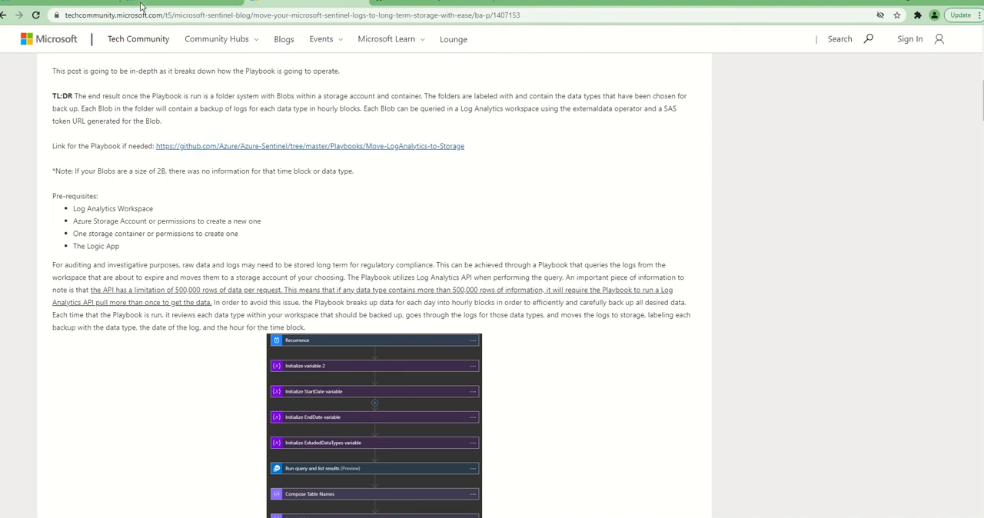
Open the Move-LogAnalytics-to-Storage playbook page on GitHub and start its template deployment to Azure
click(114, 15)
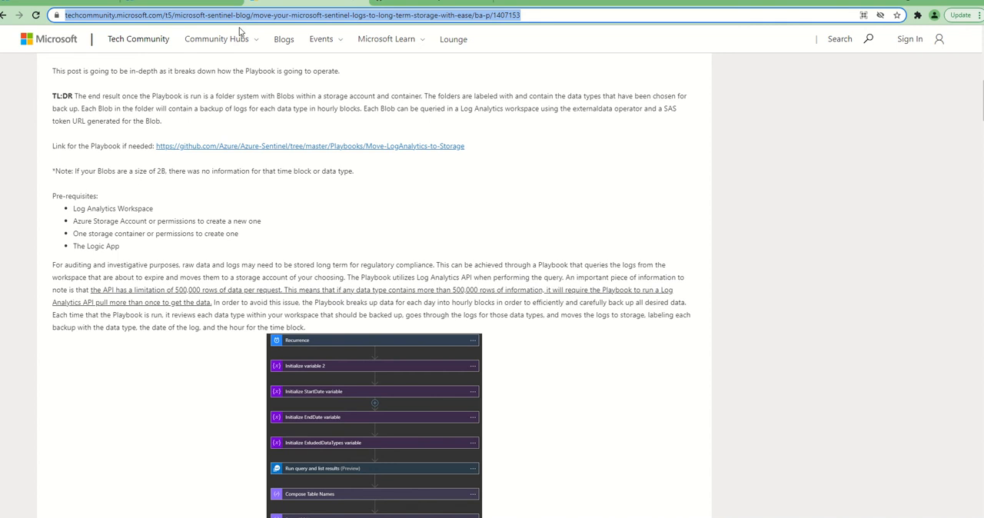
click(248, 147)
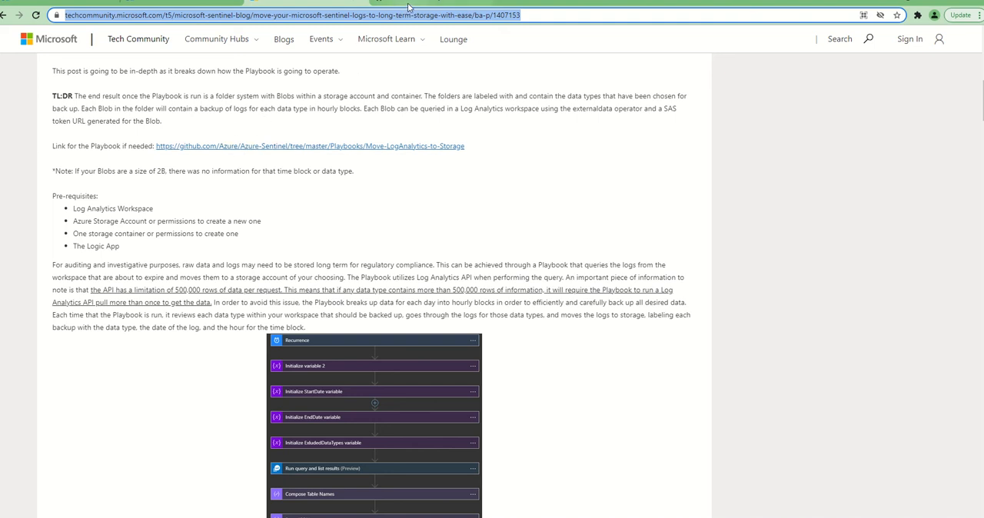
scroll(350, 154, down, 2)
scroll(352, 168, down, 3)
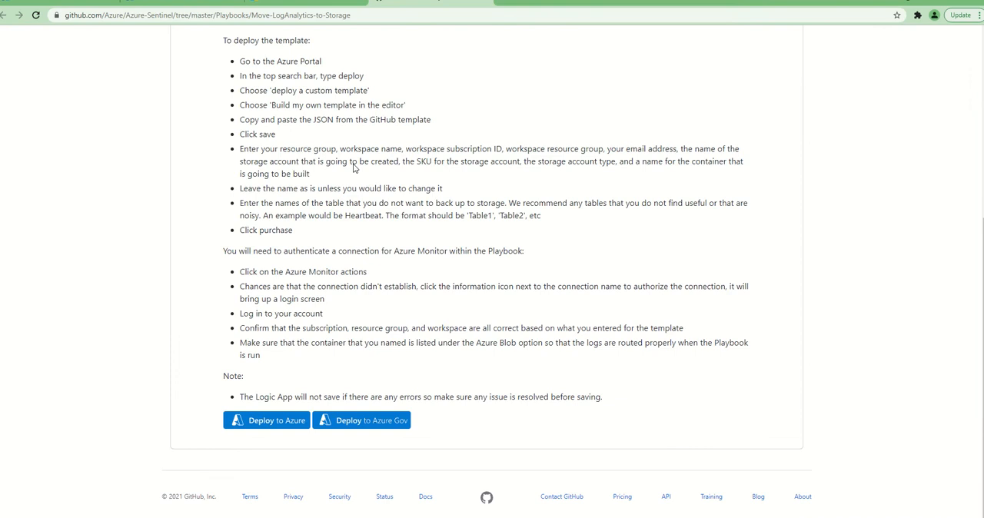
click(262, 422)
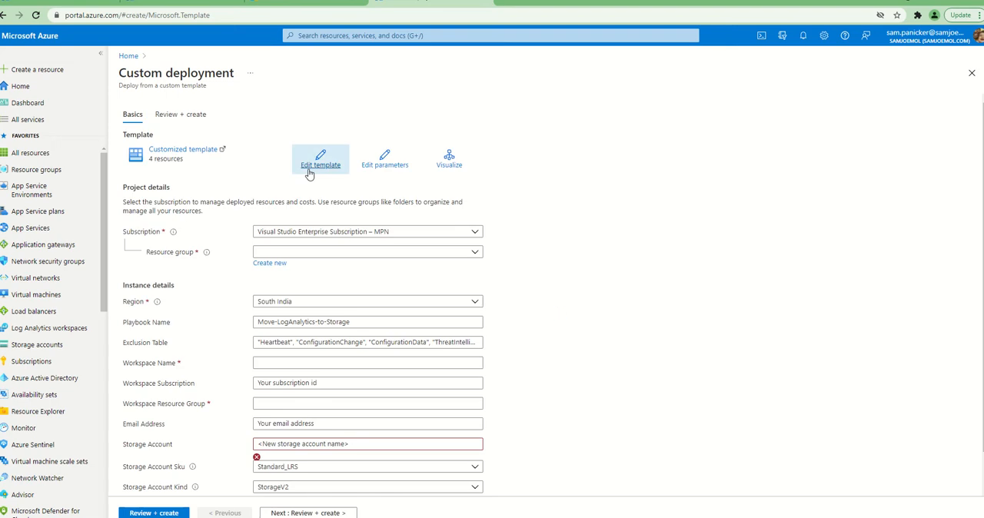
Set the deployment's resource group to AzureSentinelDeploy and the playbook name to LA-Storage-Demo
click(307, 251)
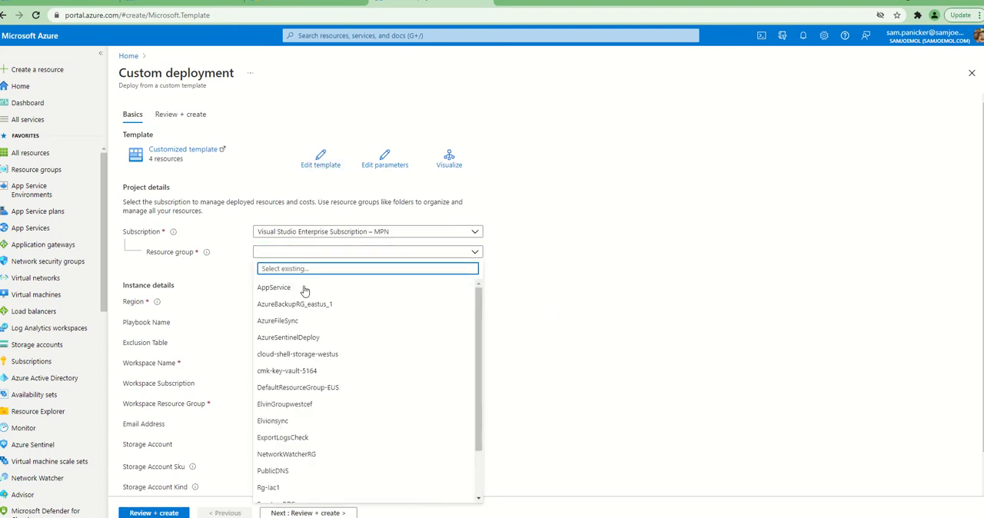
scroll(299, 343, down, 2)
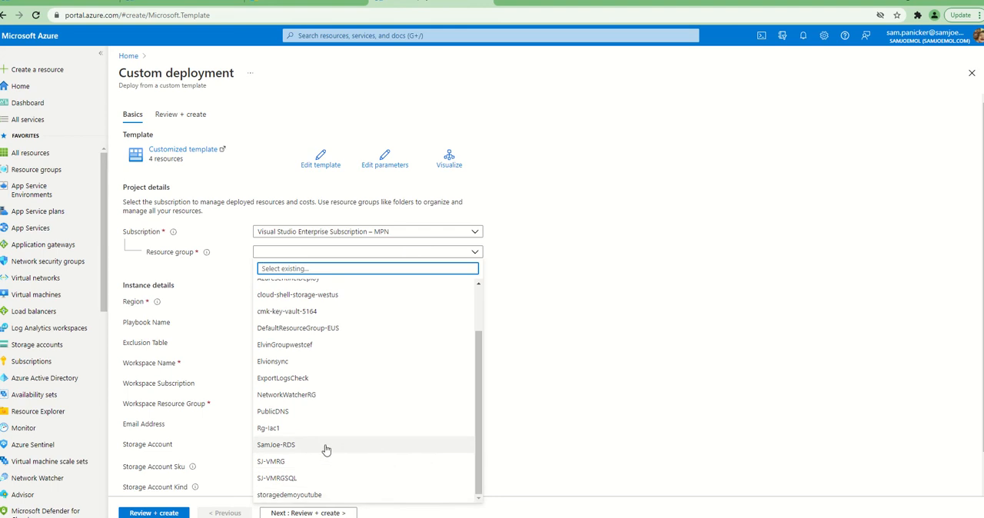
scroll(325, 450, up, 3)
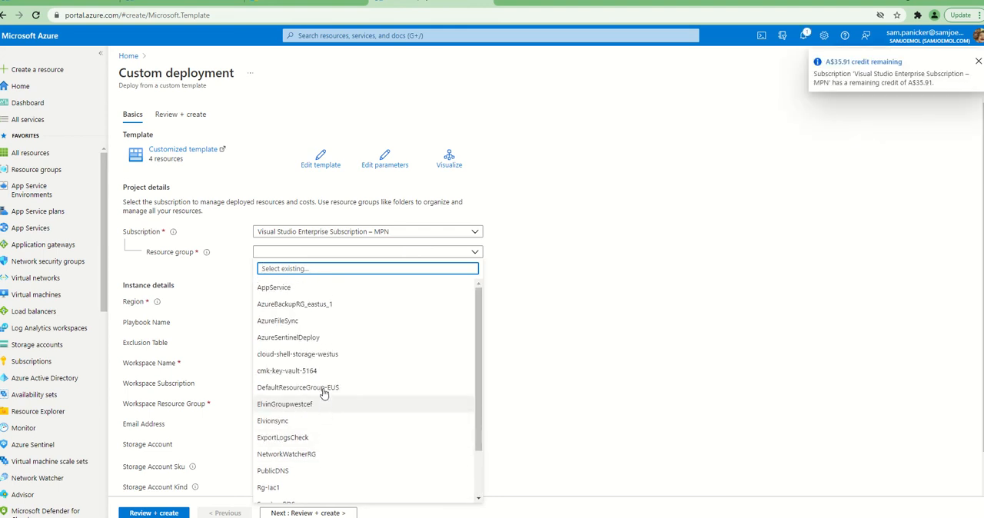
click(307, 337)
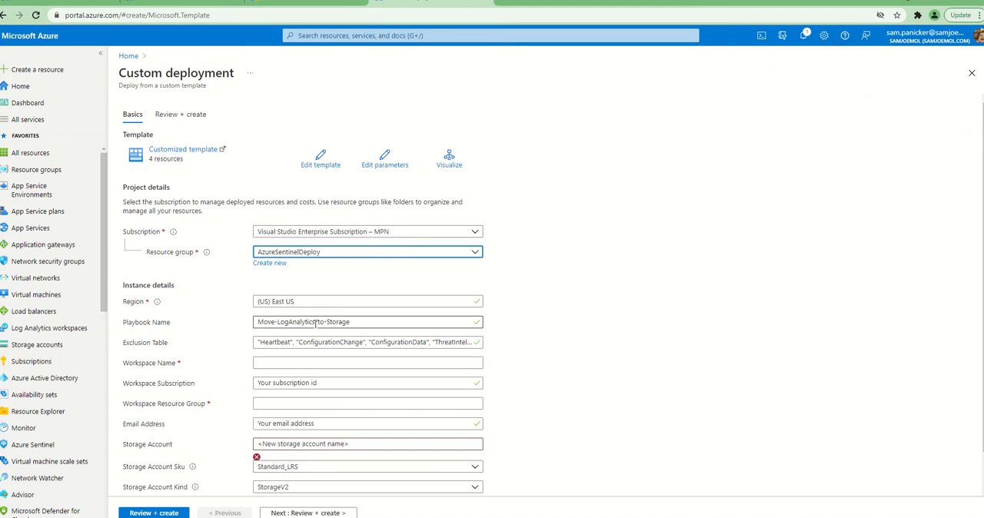
drag(365, 322, 219, 313)
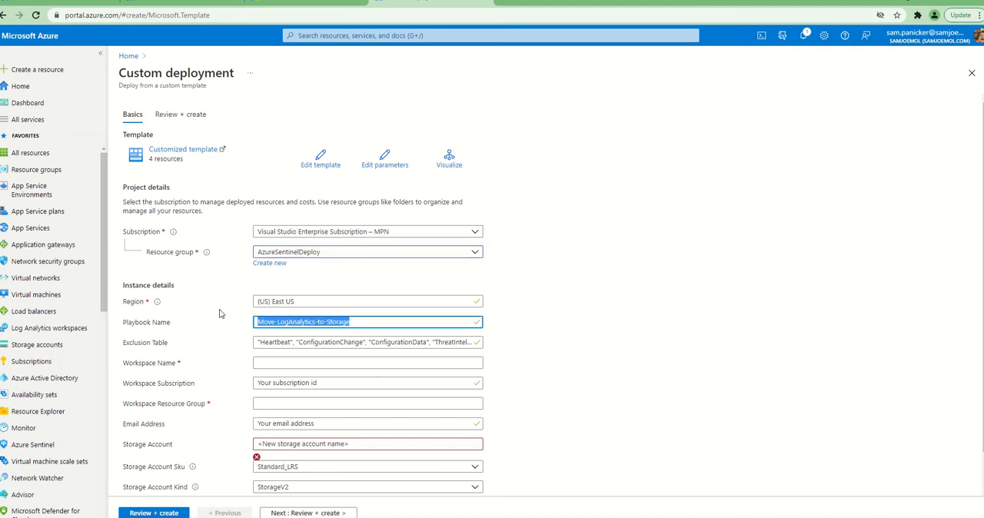
text(Y)
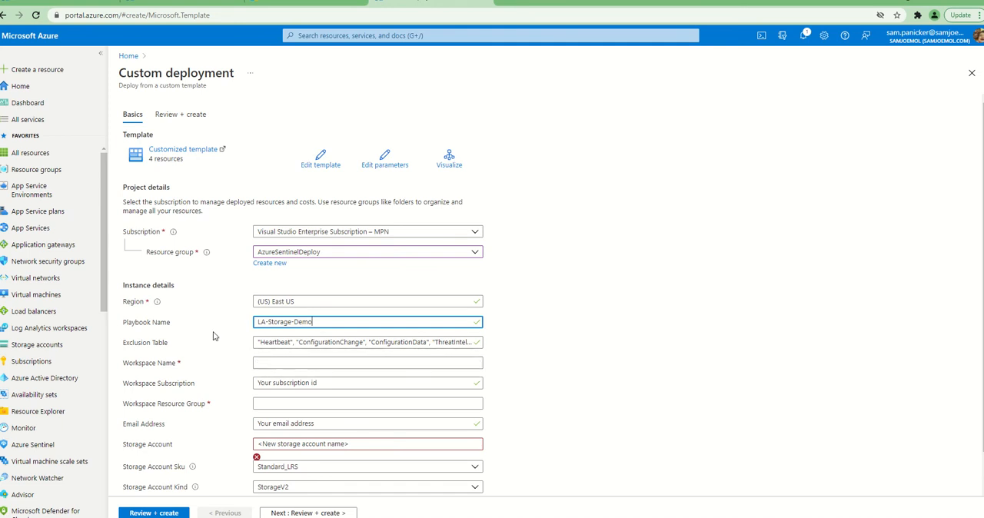
In the other Azure portal page, open the Log Analytics workspace AzureSentinelWorkspace and copy its workspace name
click(163, 5)
click(75, 6)
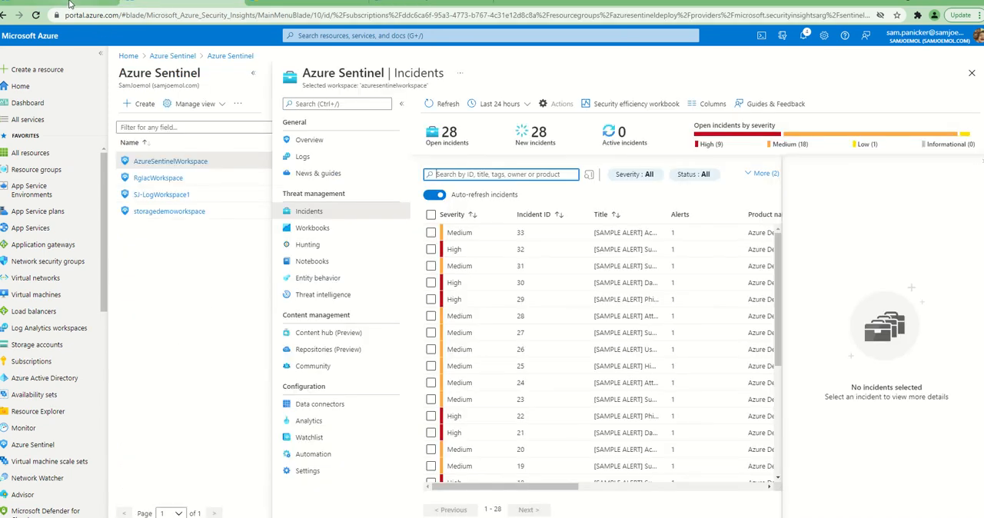
click(402, 37)
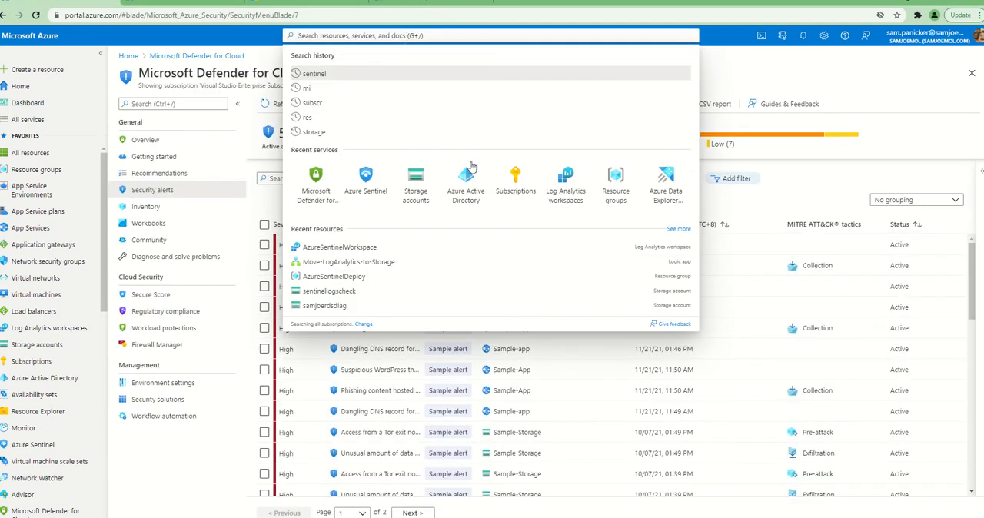
click(568, 201)
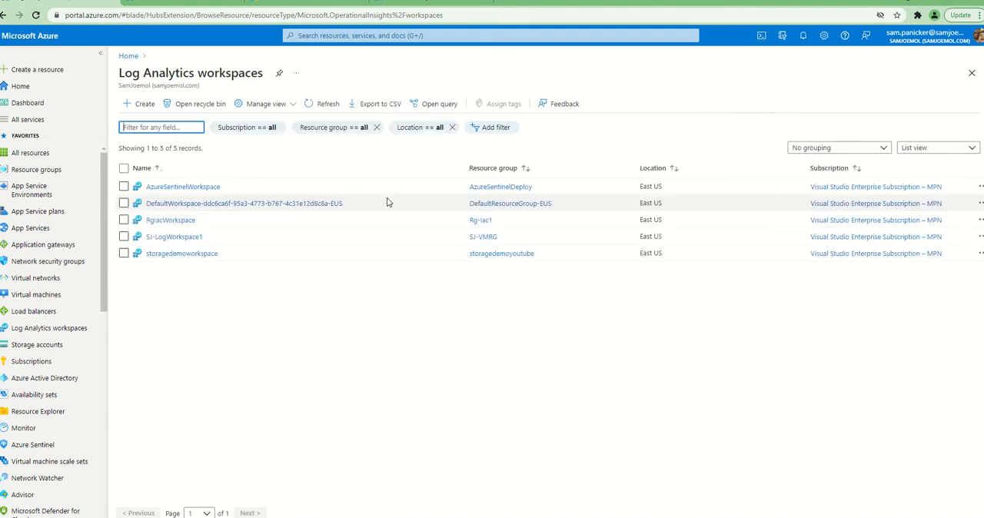
click(193, 187)
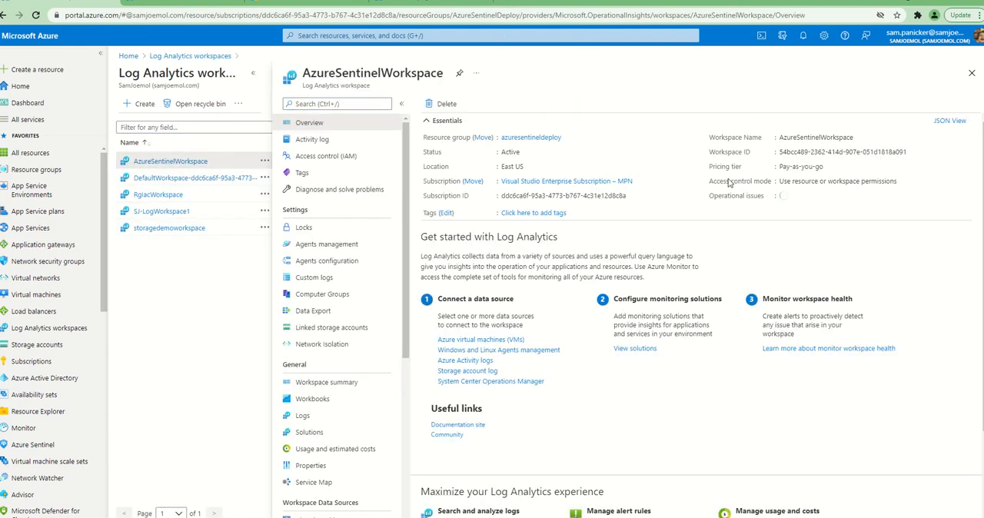
click(860, 137)
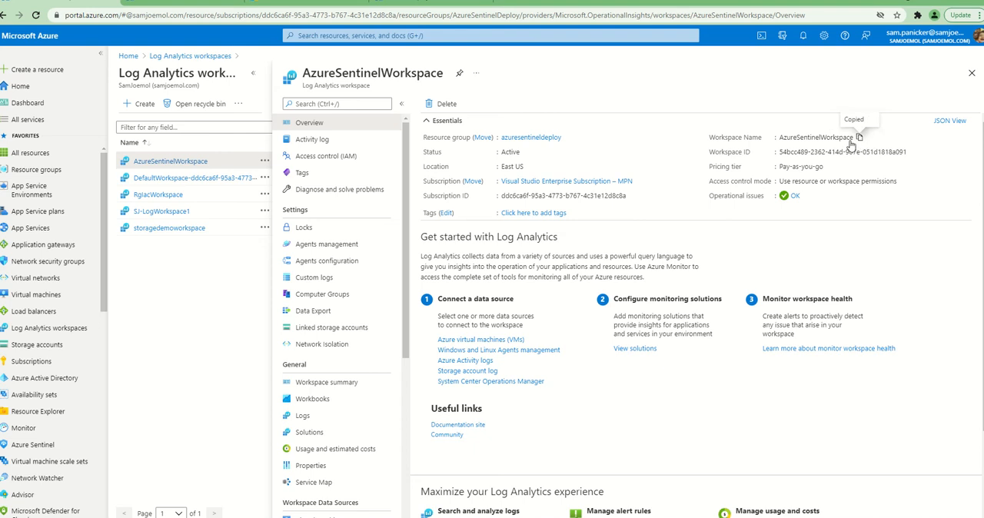
Return to the custom deployment form and set the workspace name to AzureSentinelWorkspace
click(422, 6)
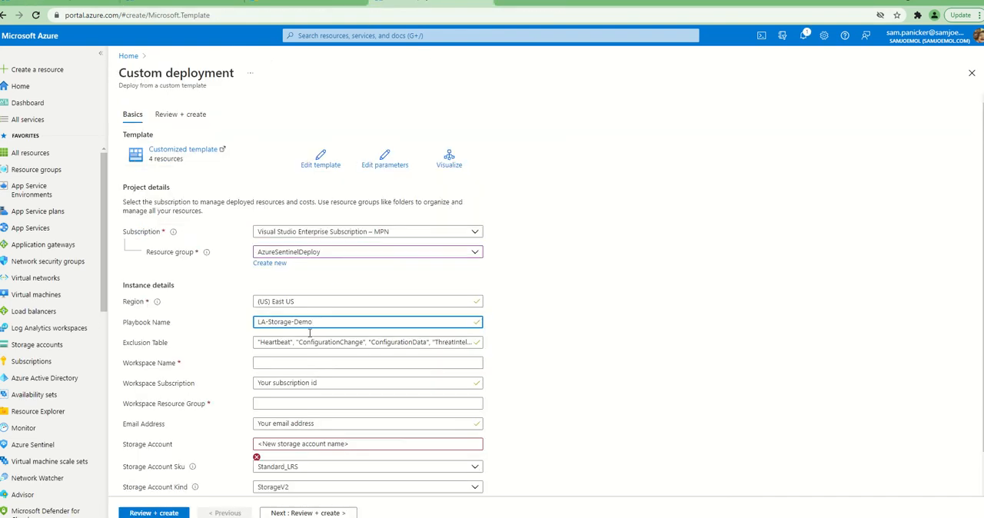
click(296, 363)
key(ctrl+v)
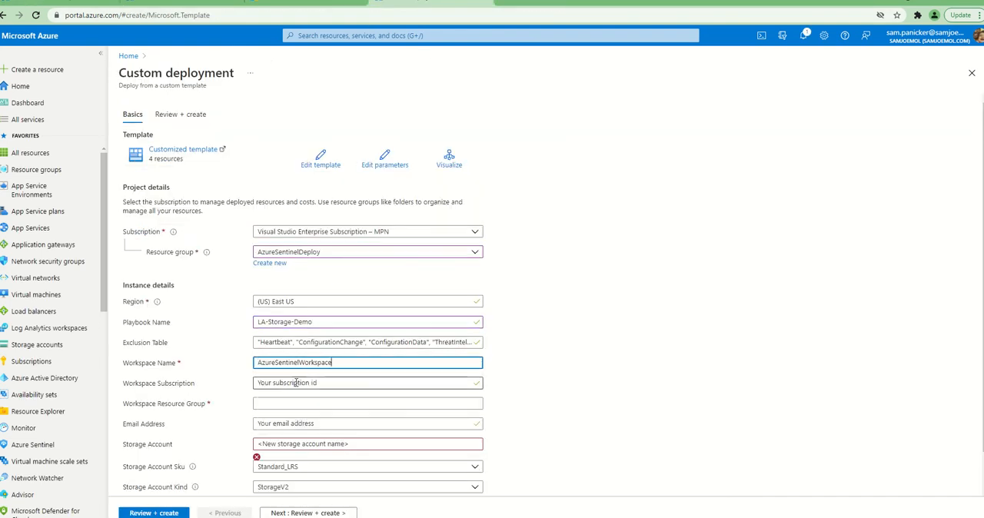
Copy the subscription ID from the workspace overview and paste it after the existing Workspace Subscription text in the deployment form
click(84, 5)
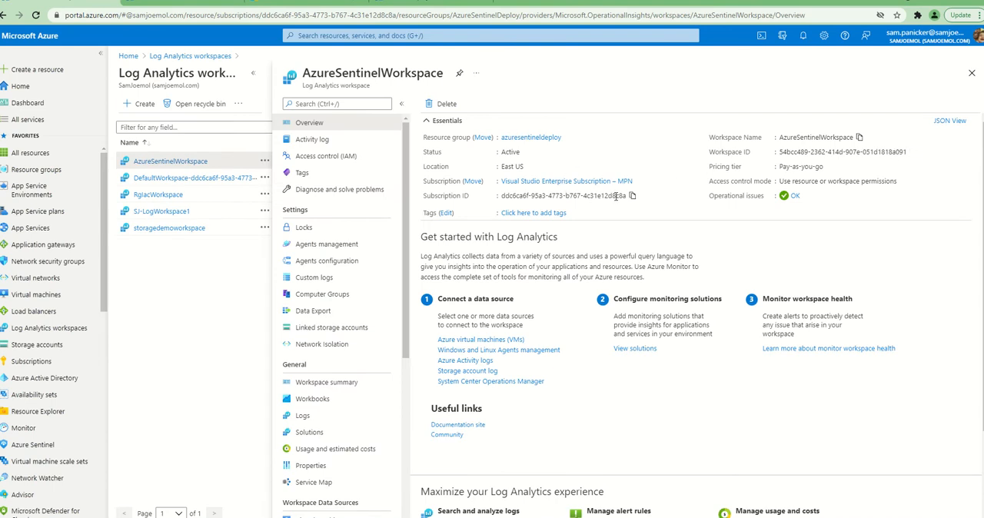
click(469, 6)
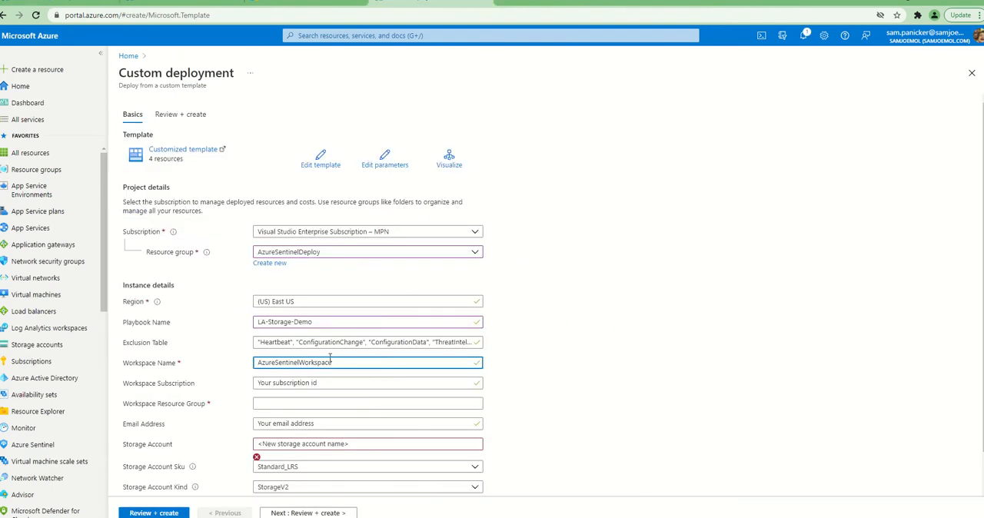
click(313, 382)
key(ctrl+v)
Copy the resource group name from the workspace overview and set Workspace Resource Group to azuresentineldeploy
click(343, 403)
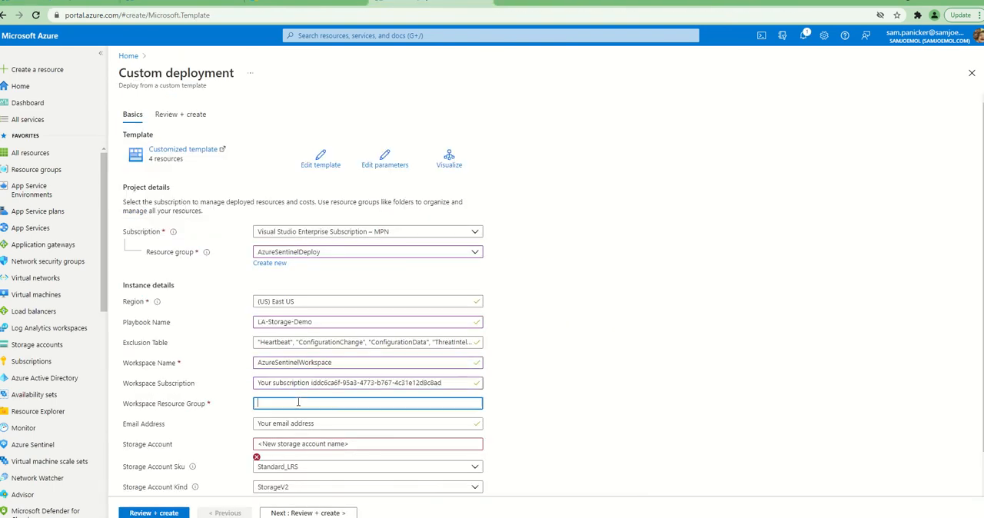
click(62, 4)
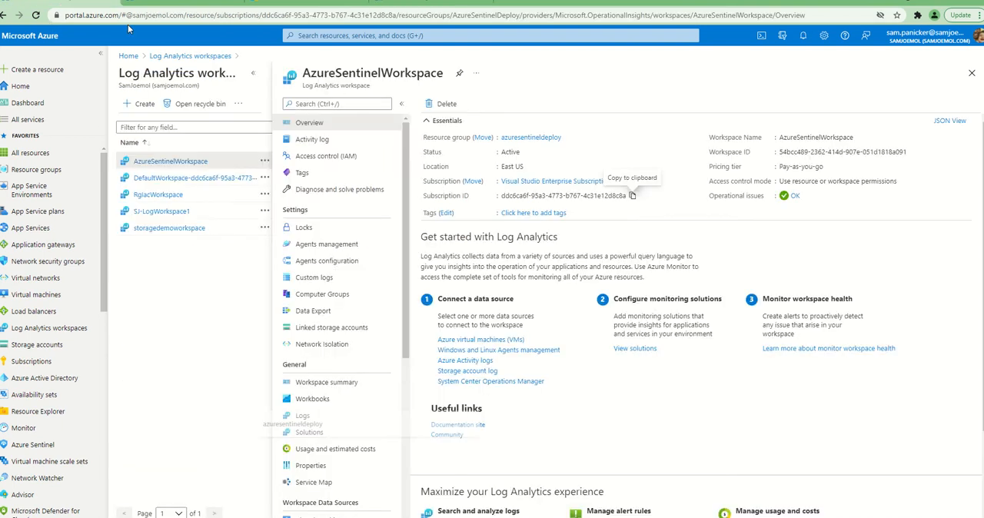
click(568, 137)
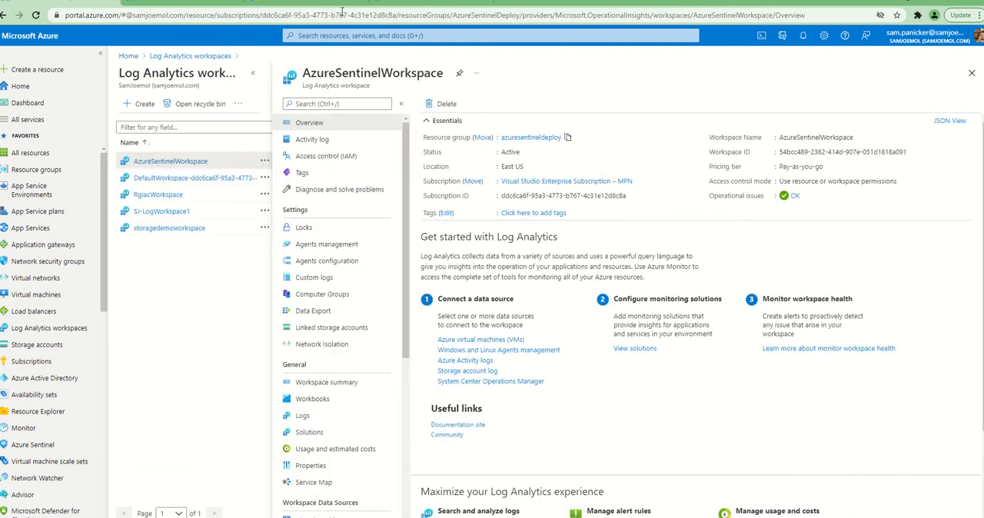
click(430, 6)
click(318, 404)
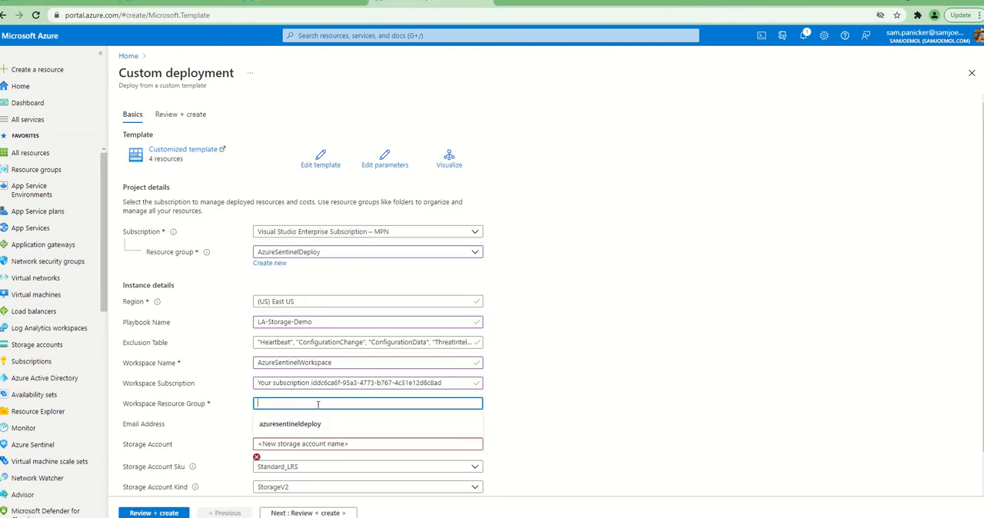
click(318, 423)
Replace the Email Address placeholder with the contact's e-mail address
click(318, 423)
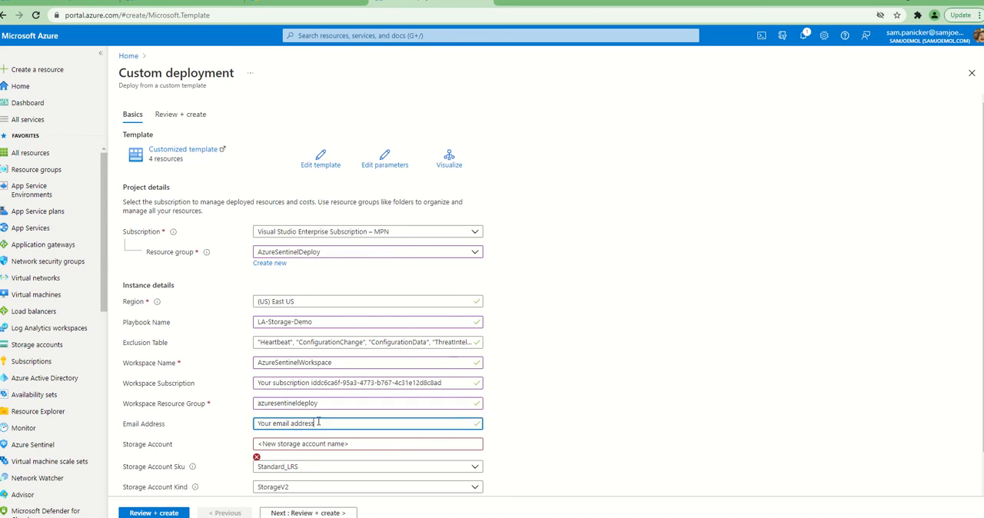
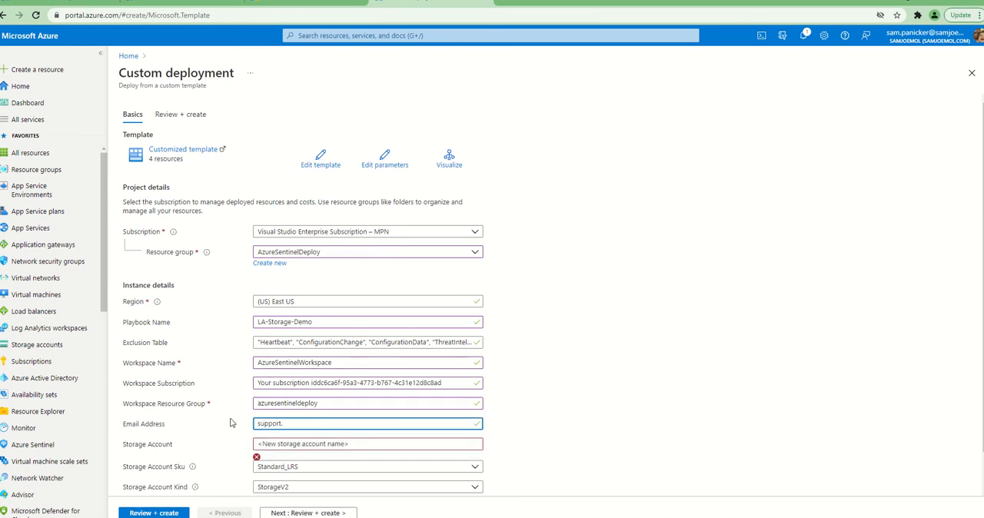
Try LAStoragenewdemo as the new storage account name in the deployment form
scroll(298, 415, down, 1)
click(302, 404)
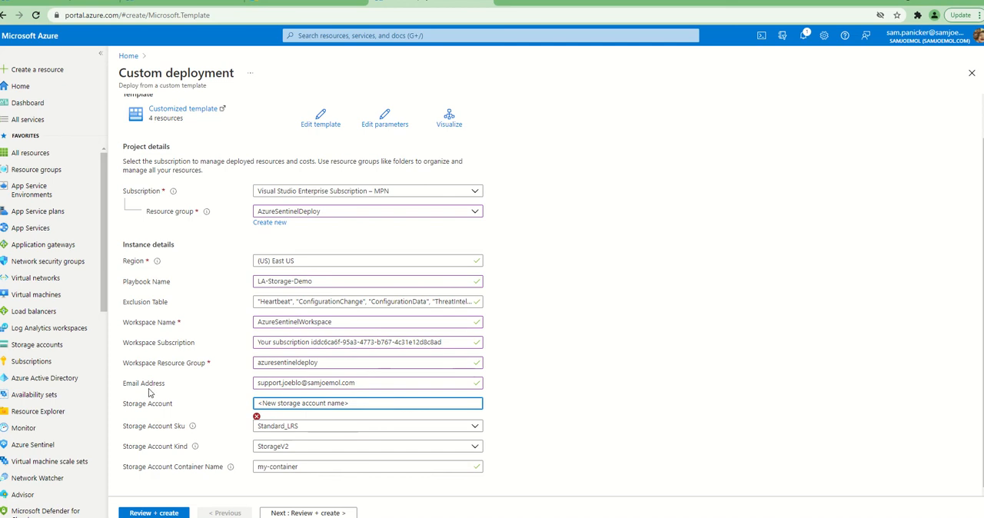
triple_click(298, 400)
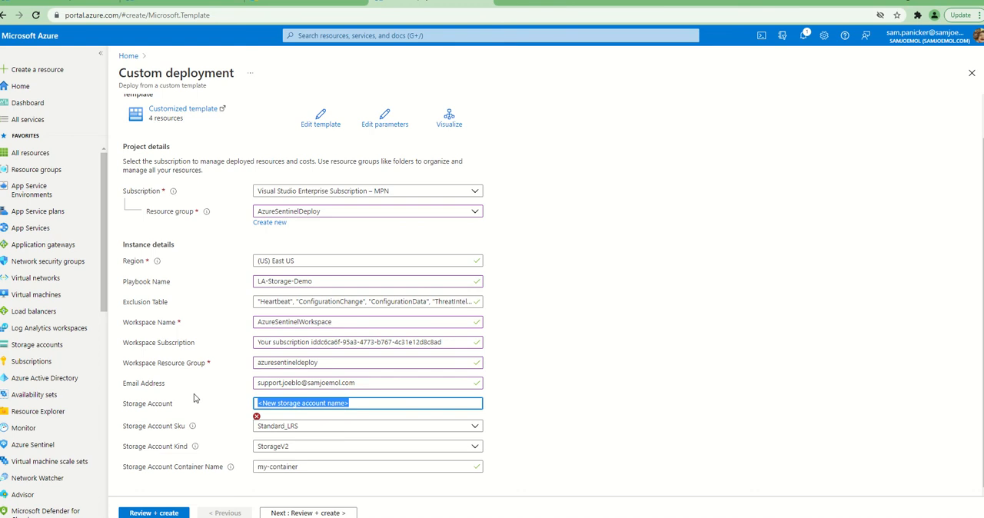
text(LAStoragenewdemo)
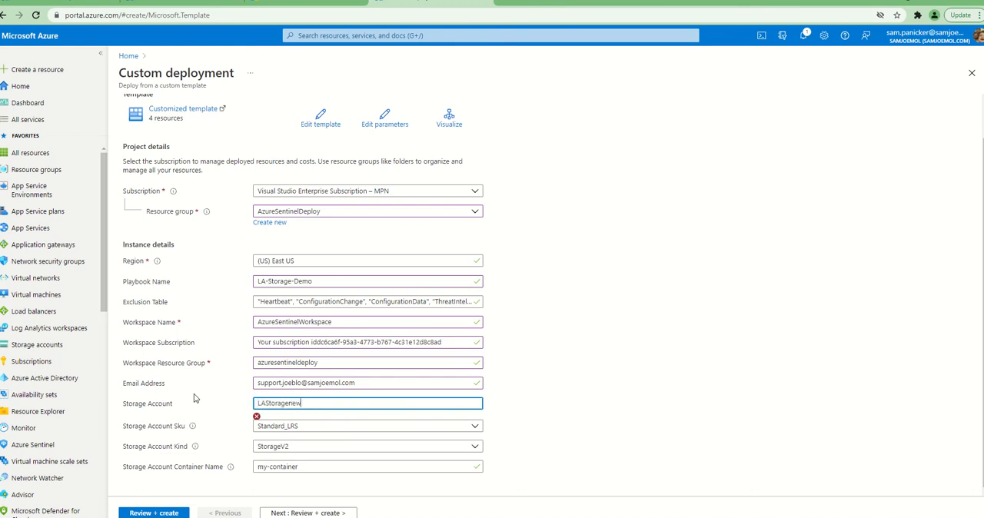
click(653, 398)
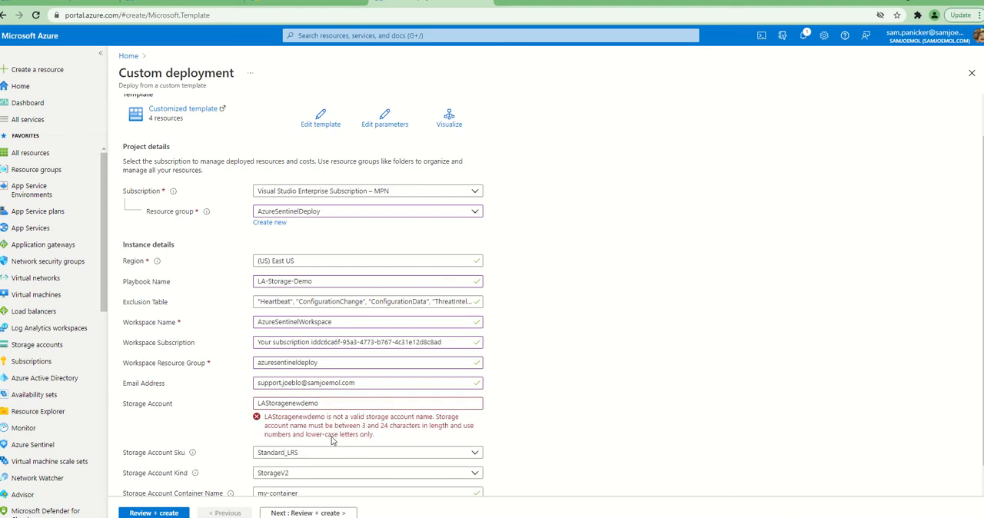
Replace the storage account name with lastoragesamjoe1, using only lower-case letters and numbers
drag(331, 404, 192, 395)
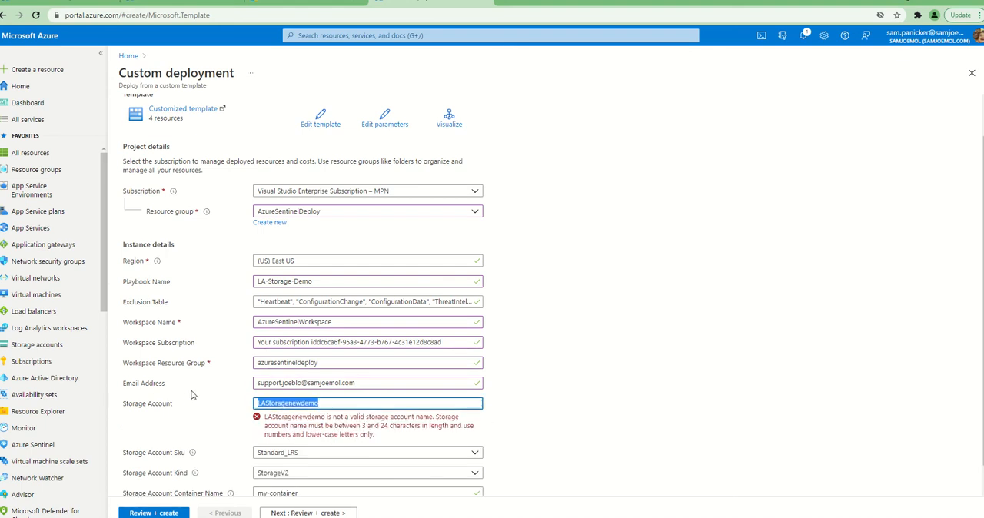
text(la)
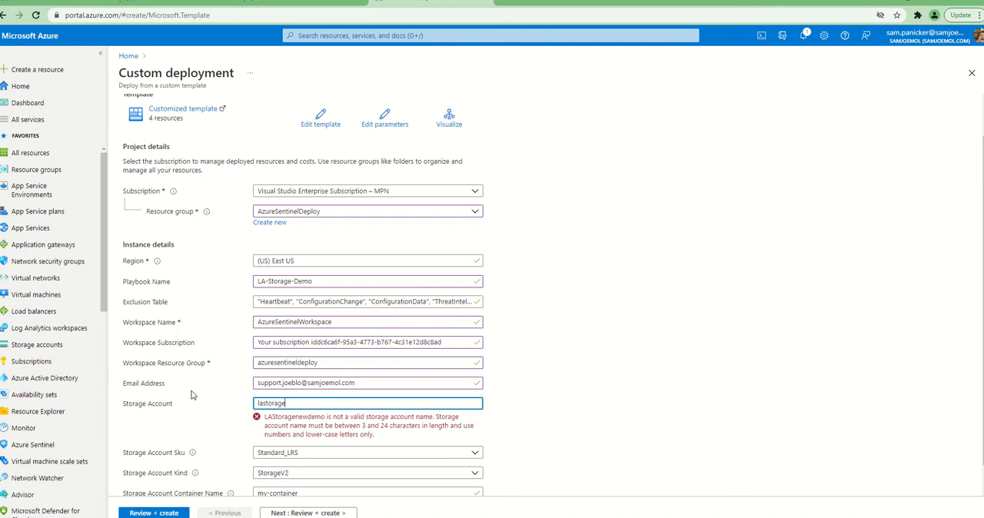
text(storage)
click(546, 382)
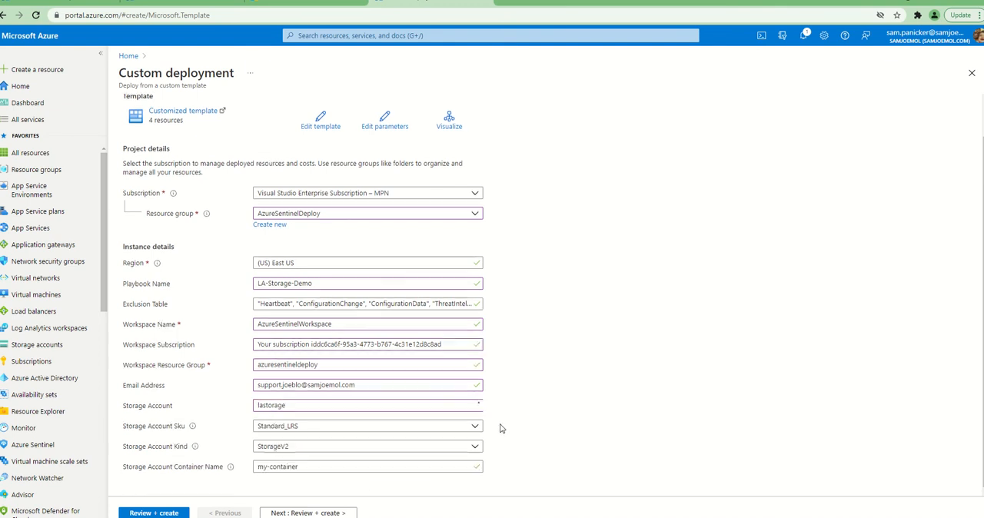
click(349, 404)
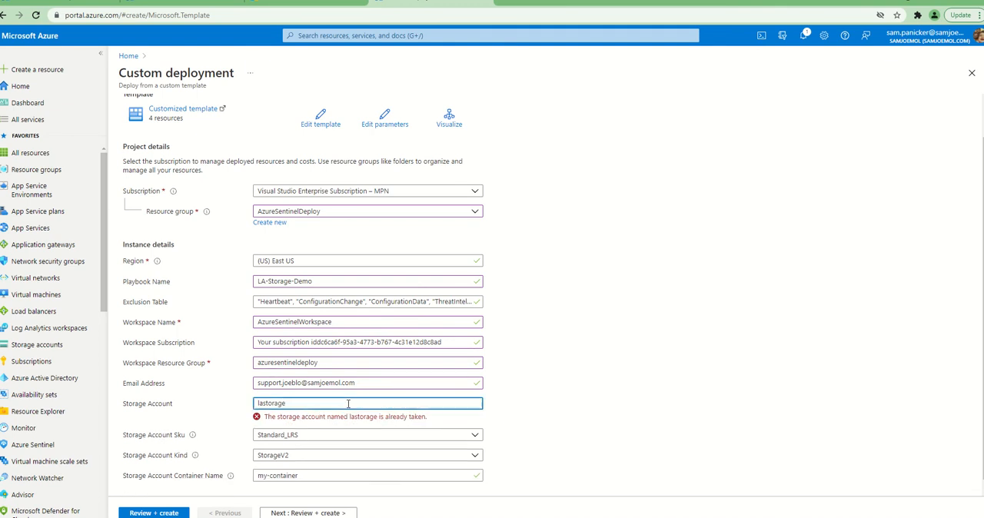
text(123)
click(578, 405)
click(392, 405)
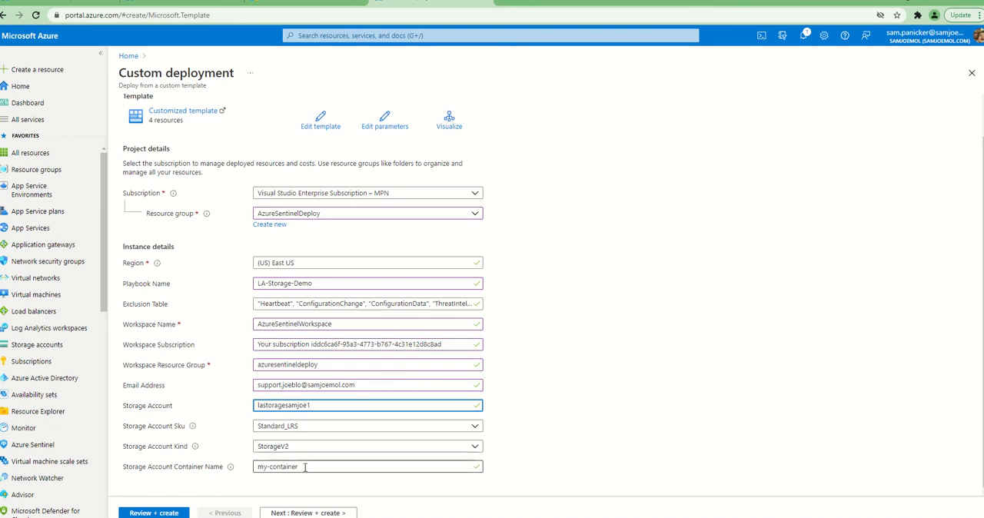
Set the storage account container name to youtubedemola and submit the reviewed custom deployment
drag(306, 468, 234, 484)
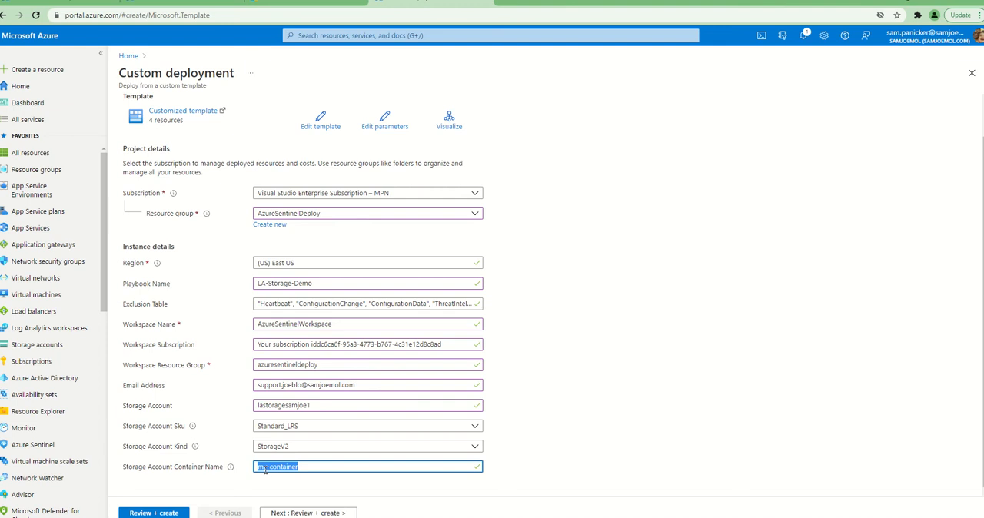
text(la)
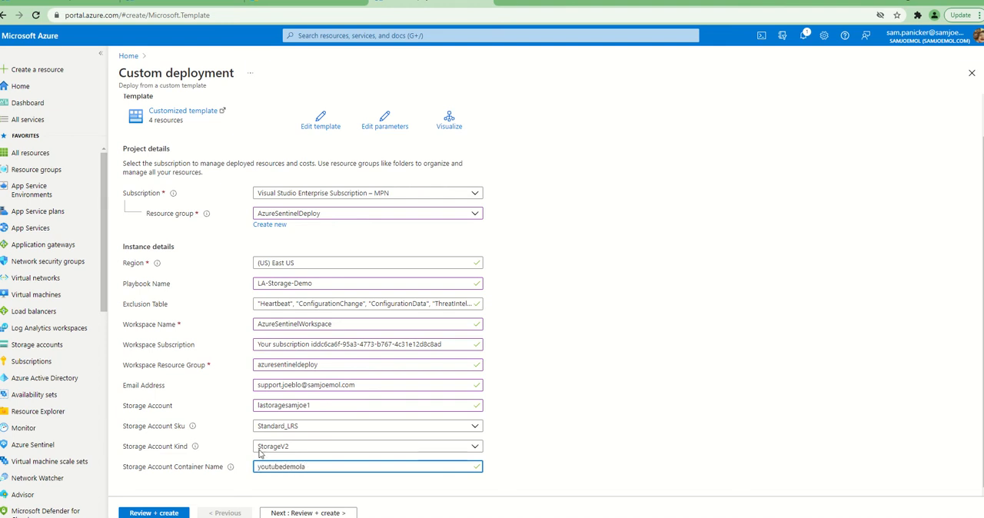
click(323, 513)
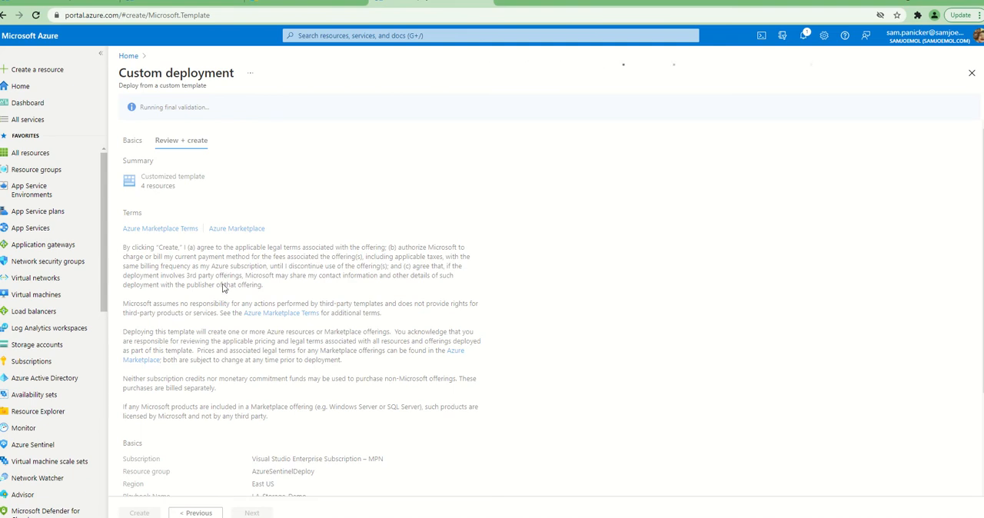
scroll(223, 284, down, 3)
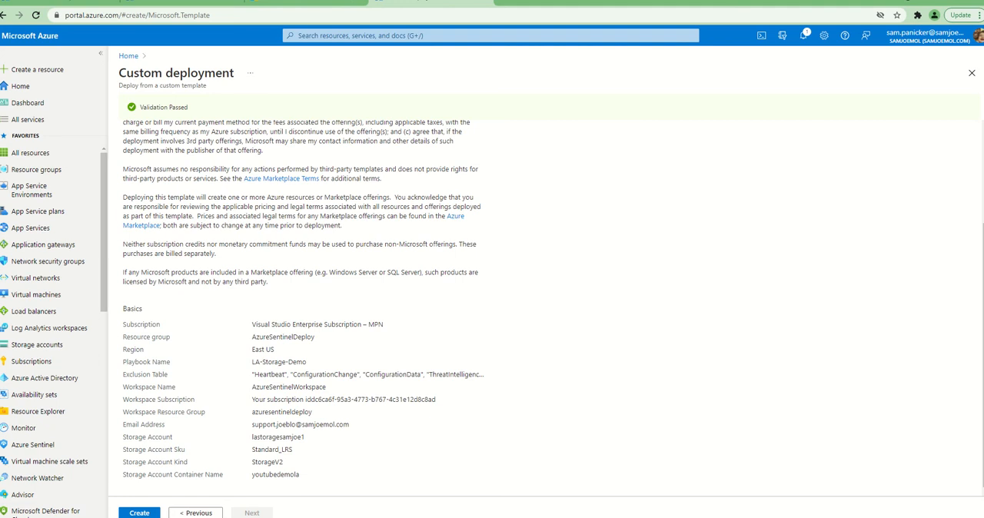
click(129, 513)
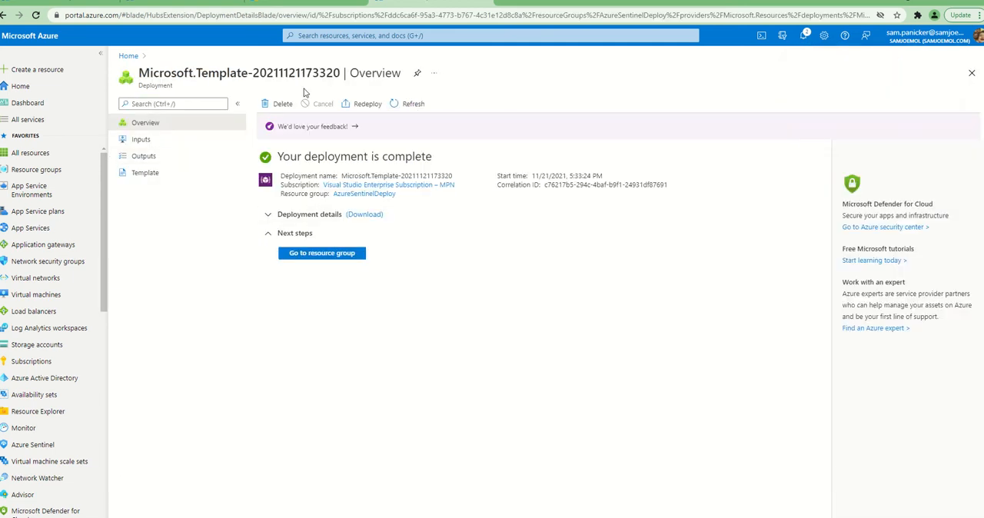
Open the deployment's AzureSentinelDeploy resource group and group its resources by type
click(338, 255)
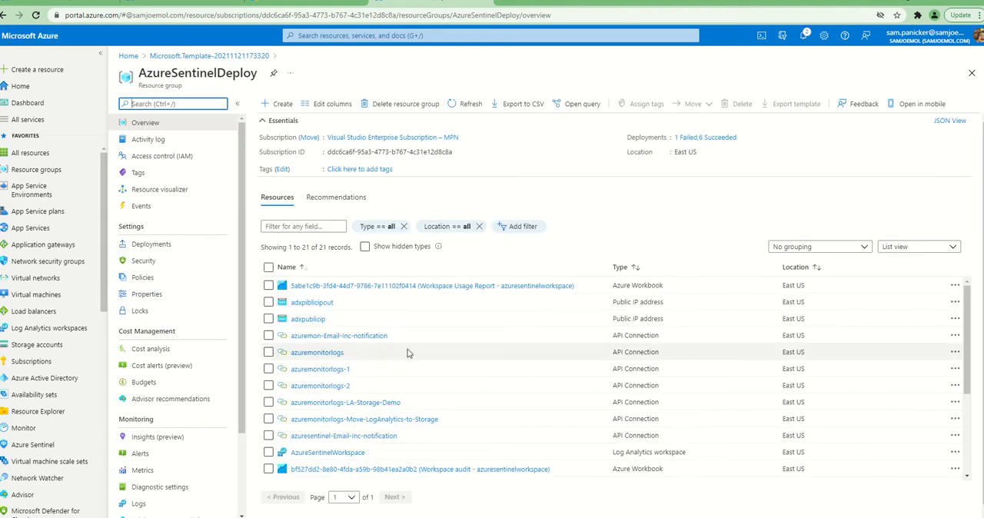
scroll(399, 340, down, 1)
click(801, 247)
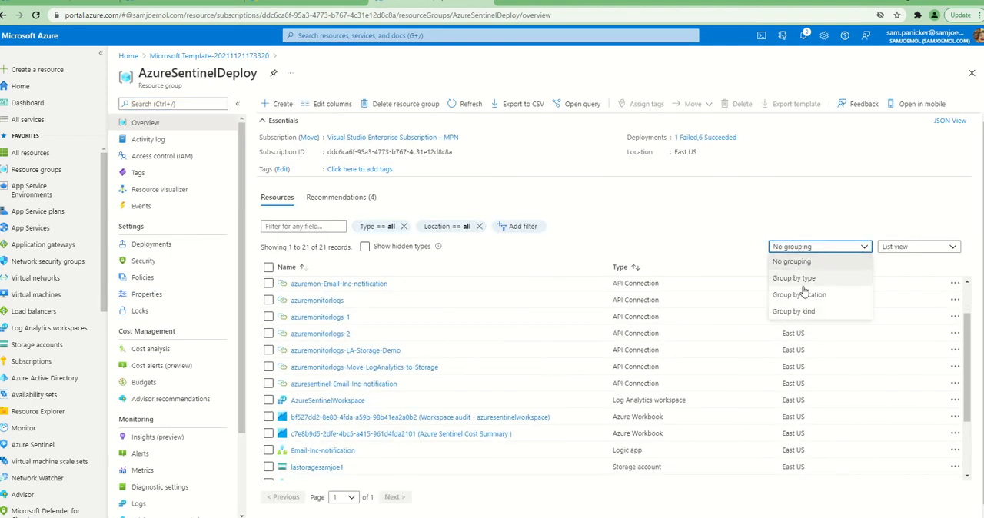
click(803, 279)
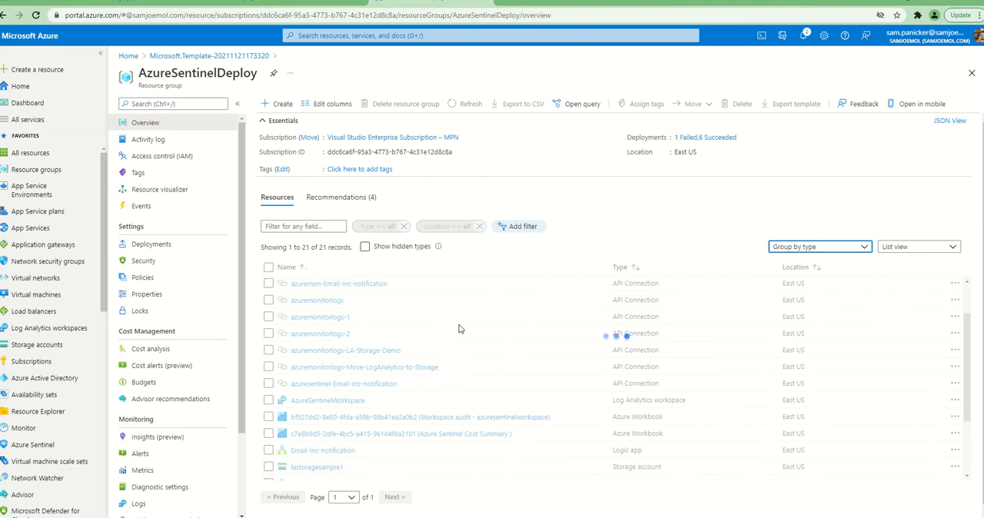
Examine the API connections, logic apps and storage accounts in the grouped resource list
scroll(461, 329, down, 3)
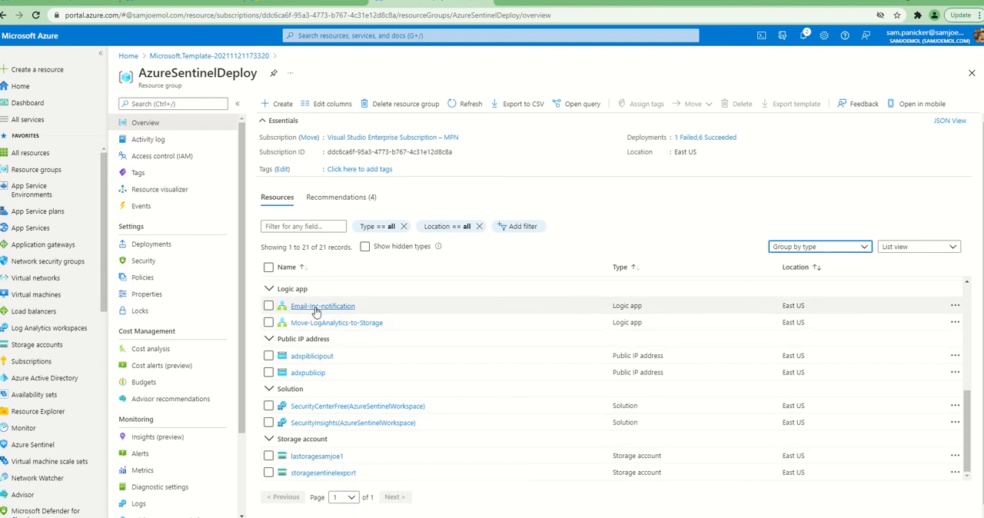
scroll(338, 322, up, 1)
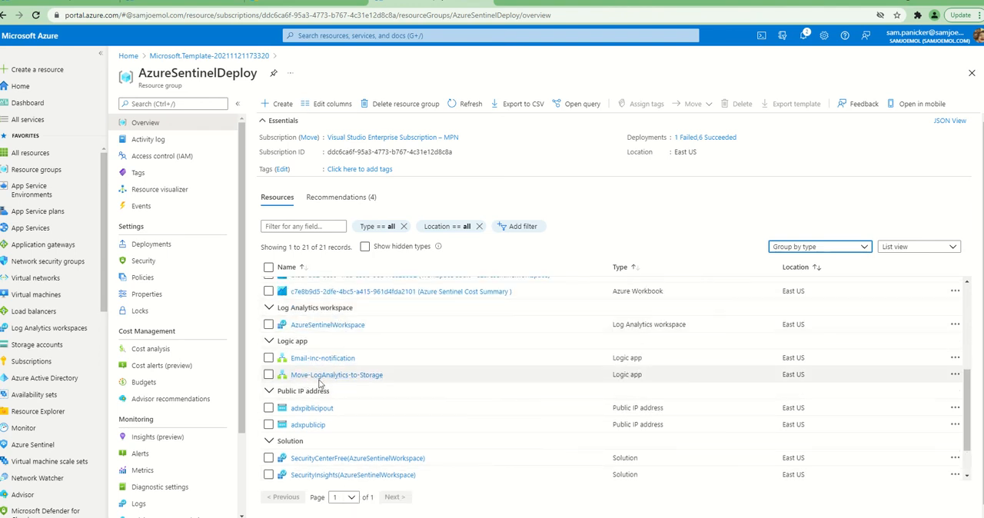
mouse_move(362, 384)
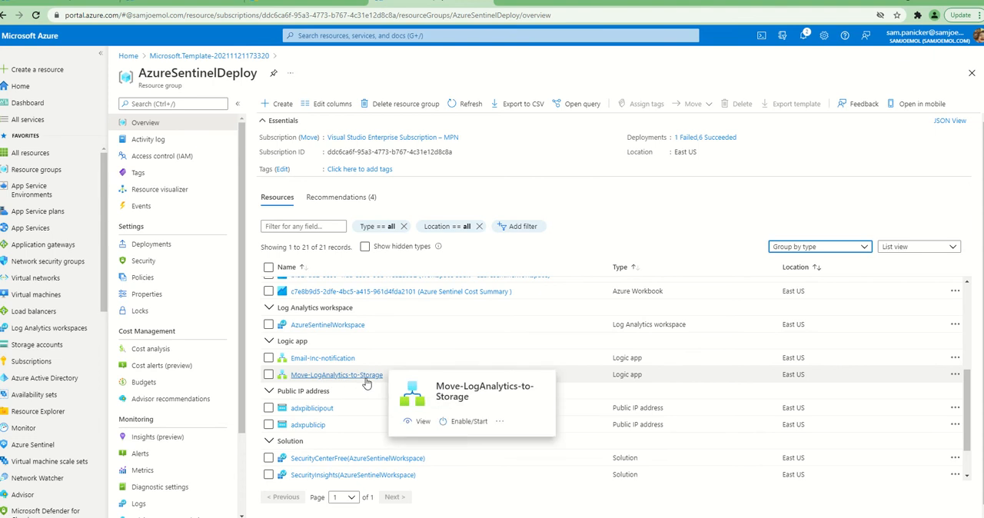
scroll(365, 384, up, 2)
scroll(366, 382, up, 3)
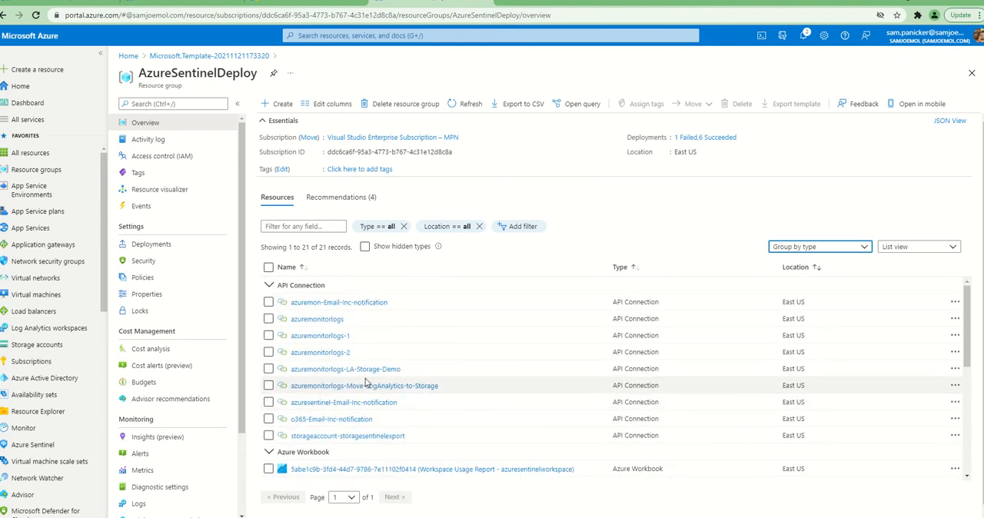
scroll(366, 382, down, 5)
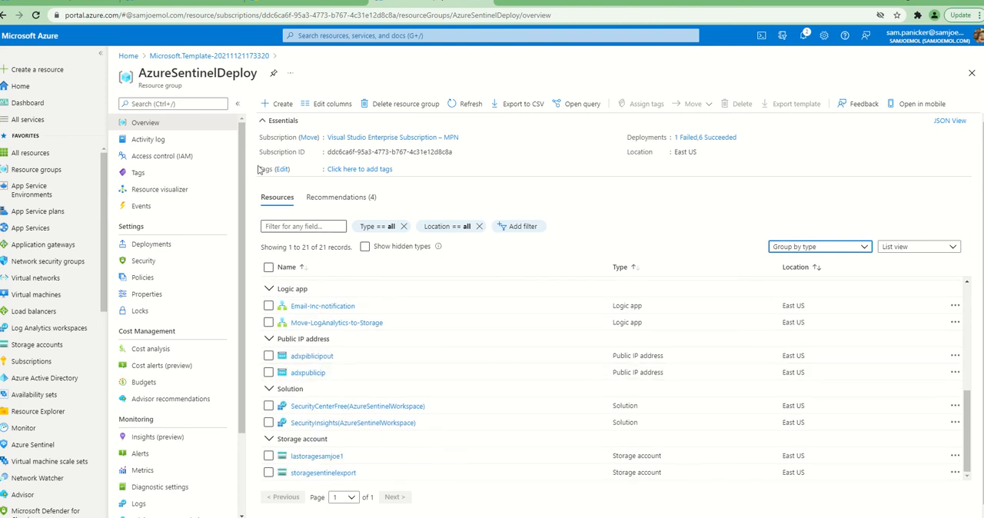
Search the portal for "logic" and open the Logic apps service
click(364, 35)
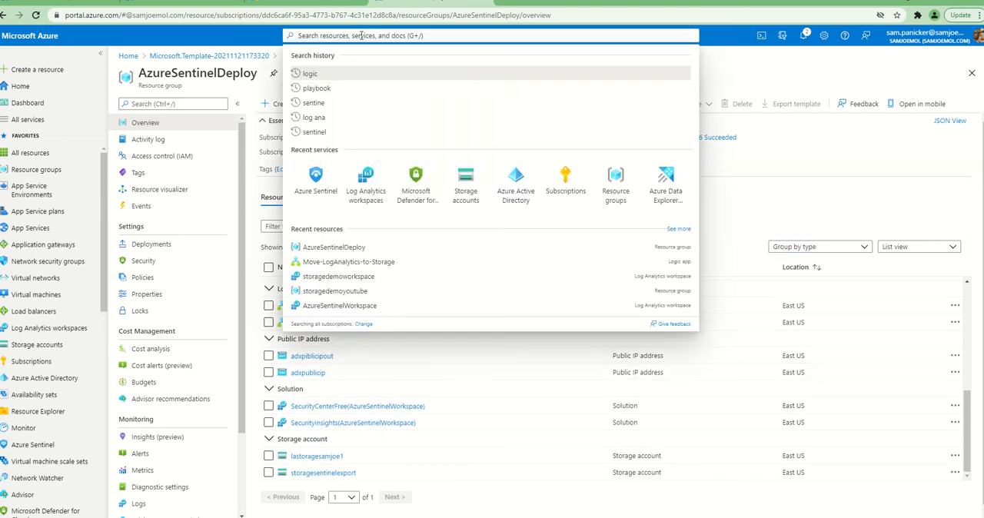
text(logic)
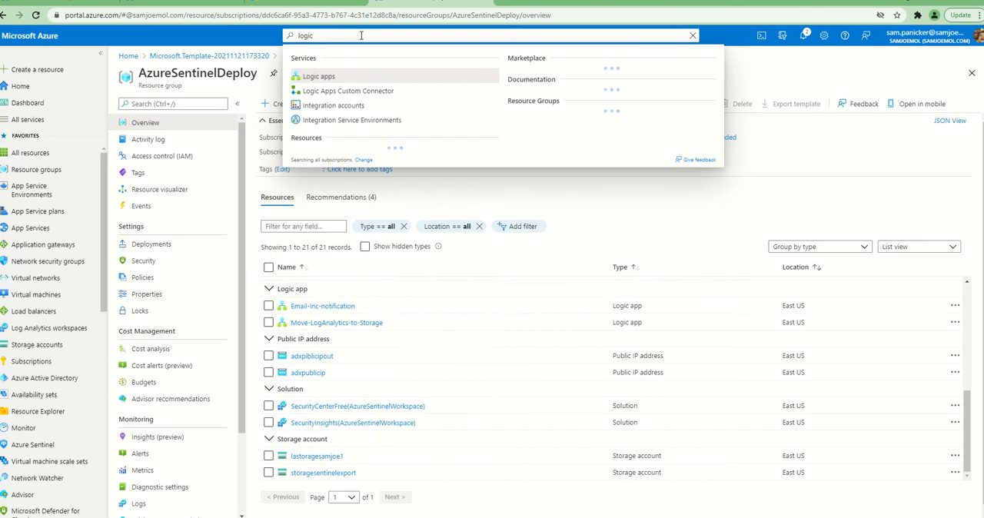
click(306, 76)
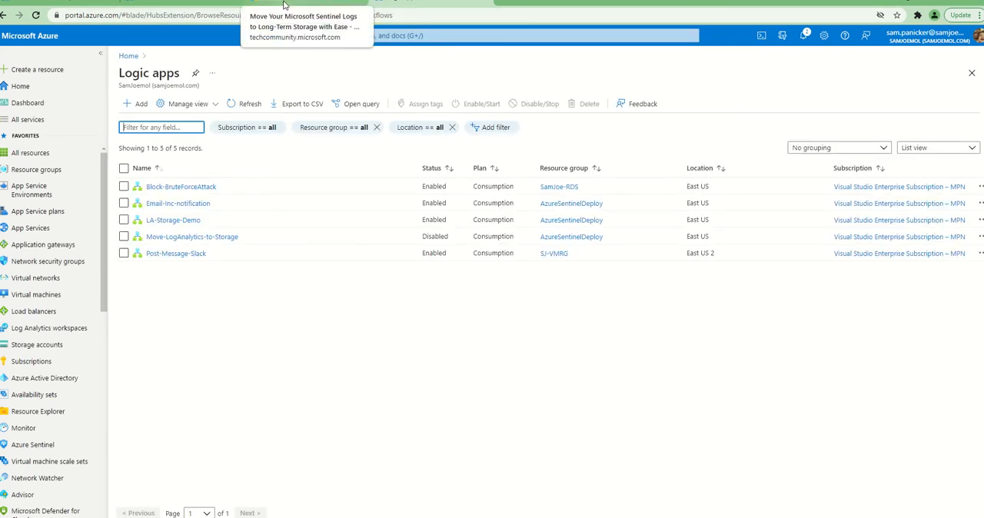
Switch to the Tech Community blog article and review the playbook's workflow diagram and its explanation of each component
click(283, 4)
scroll(238, 150, down, 2)
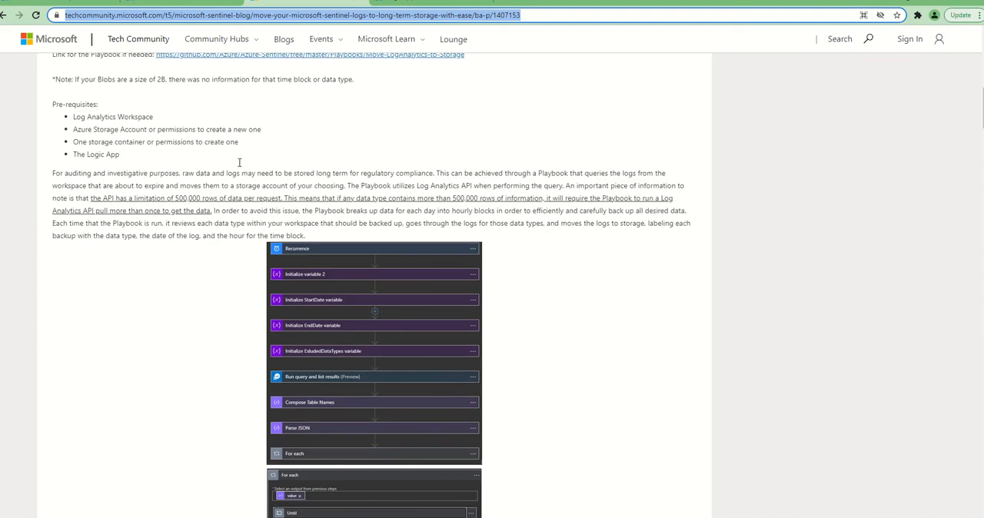
scroll(330, 157, down, 6)
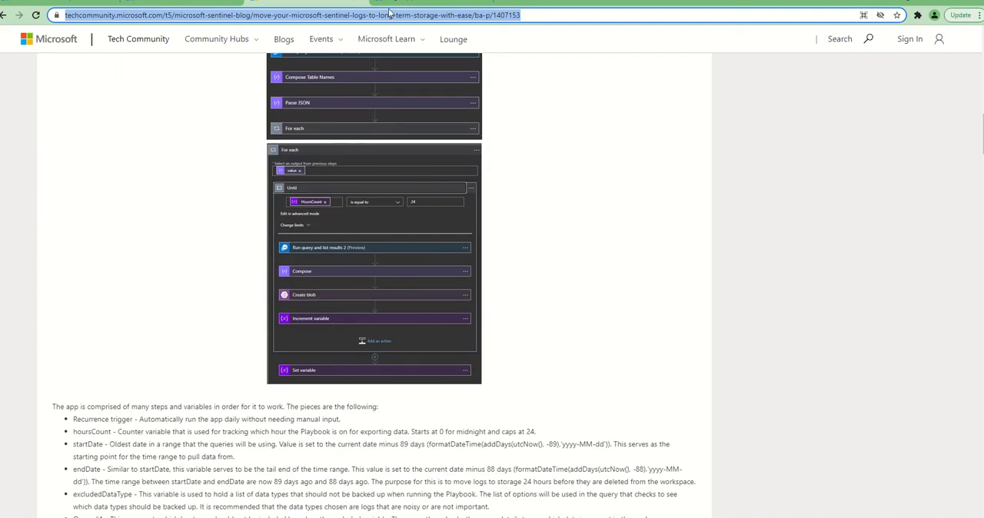
scroll(286, 379, down, 2)
scroll(286, 380, down, 2)
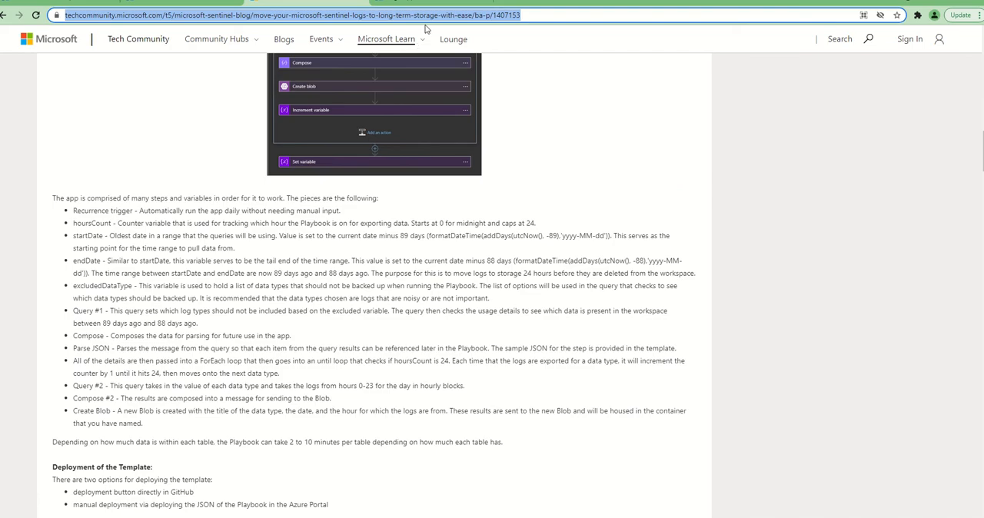
Return to the Azure portal's Logic apps list and open the Move-LogAnalytics-to-Storage logic app to view its runs history
click(422, 4)
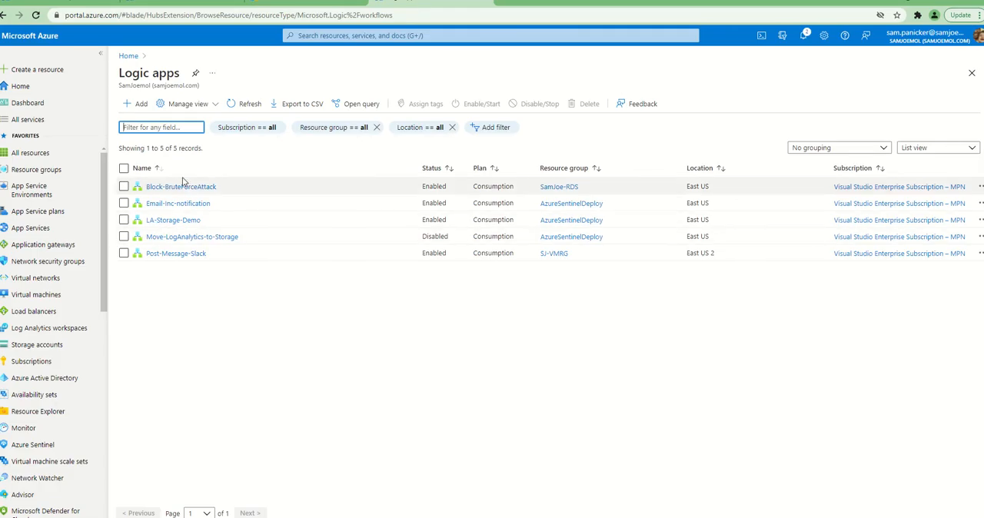
mouse_move(197, 259)
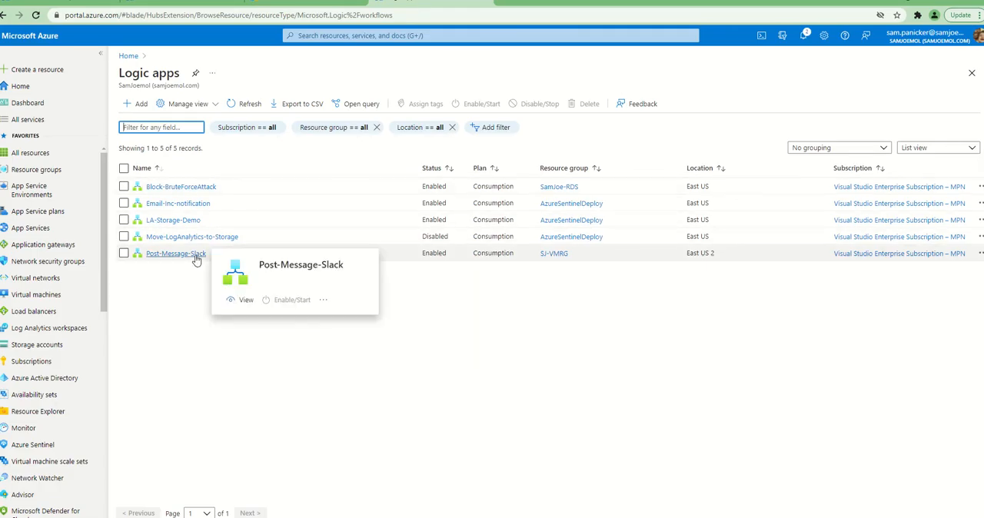
mouse_move(187, 239)
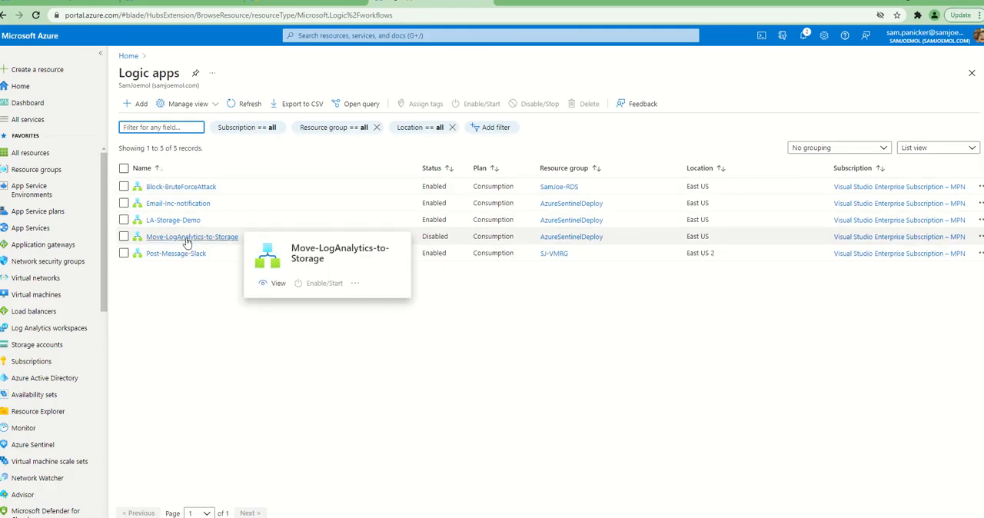
click(187, 238)
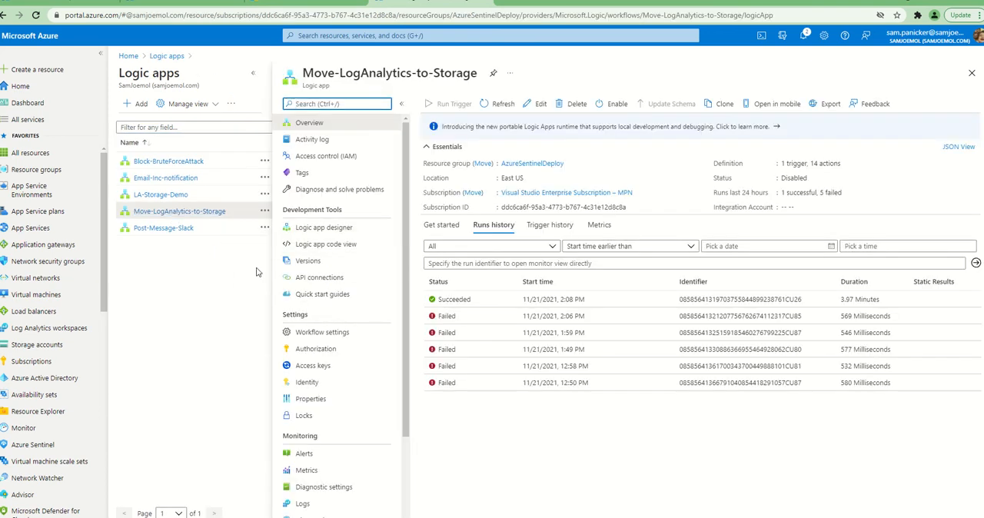
Open the LA-Storage-Demo logic app and show its workflow in the Logic app designer
click(177, 195)
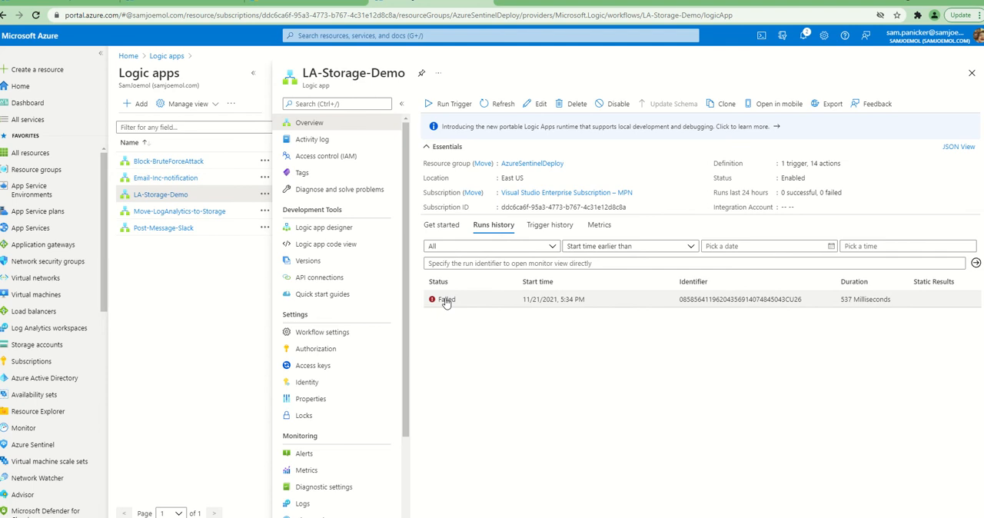
click(324, 228)
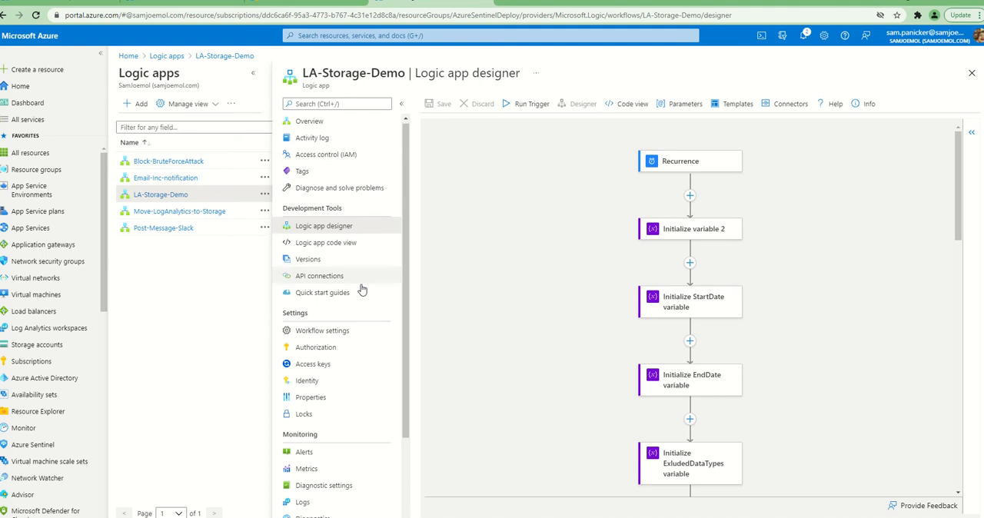
scroll(363, 289, down, 3)
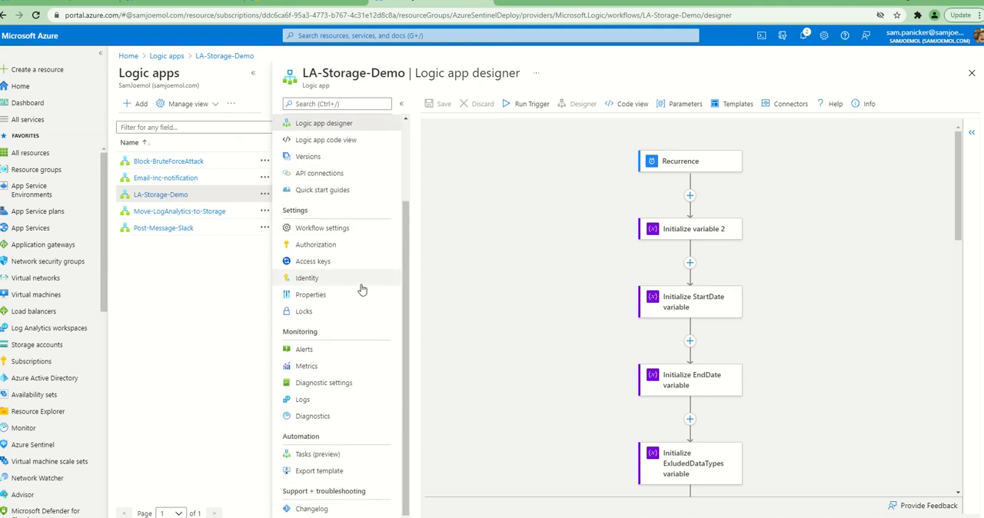
Enable the system assigned managed identity for the LA-Storage-Demo logic app
click(320, 273)
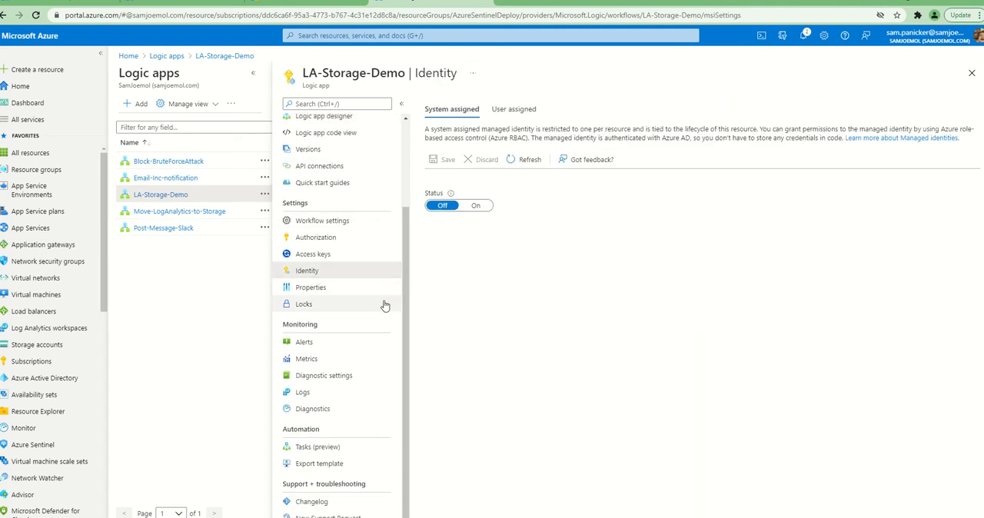
click(476, 205)
click(445, 161)
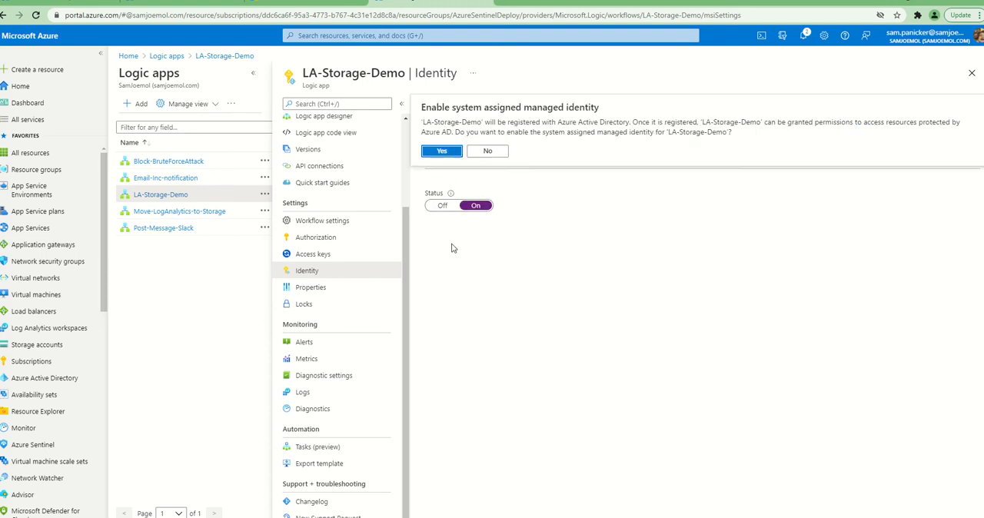
click(444, 157)
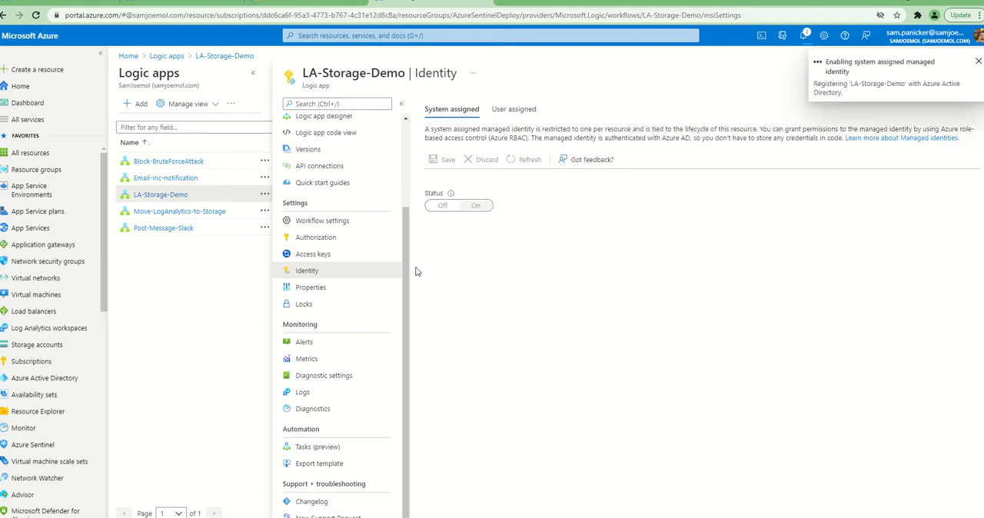
Duplicate the portal session, sign in with the existing account, and show the role assignments of the Visual Studio Enterprise Subscription – MPN
right_click(428, 5)
click(451, 80)
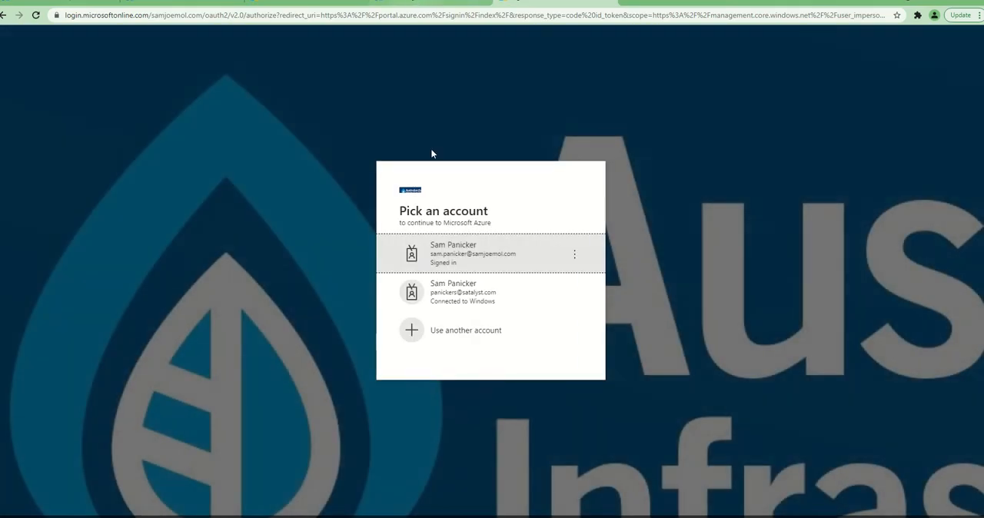
click(388, 252)
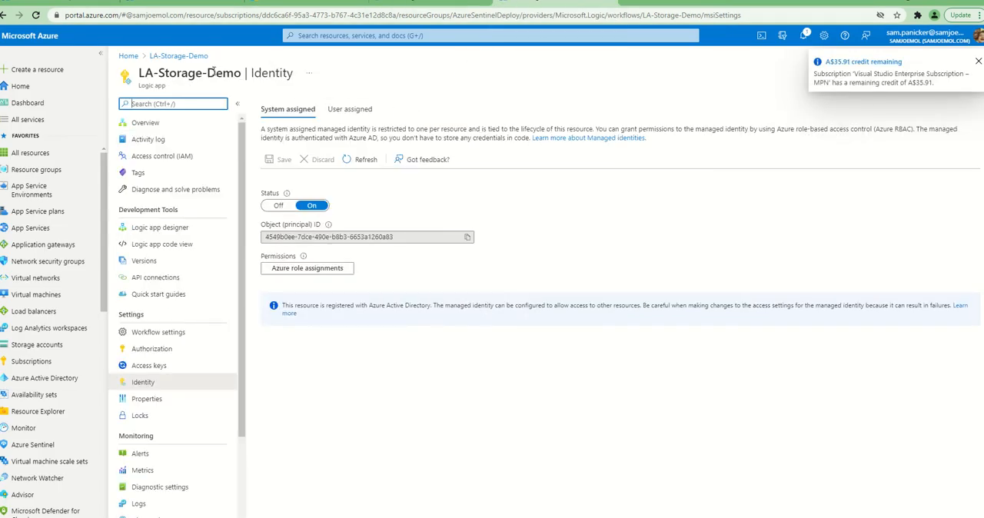
click(335, 36)
click(615, 182)
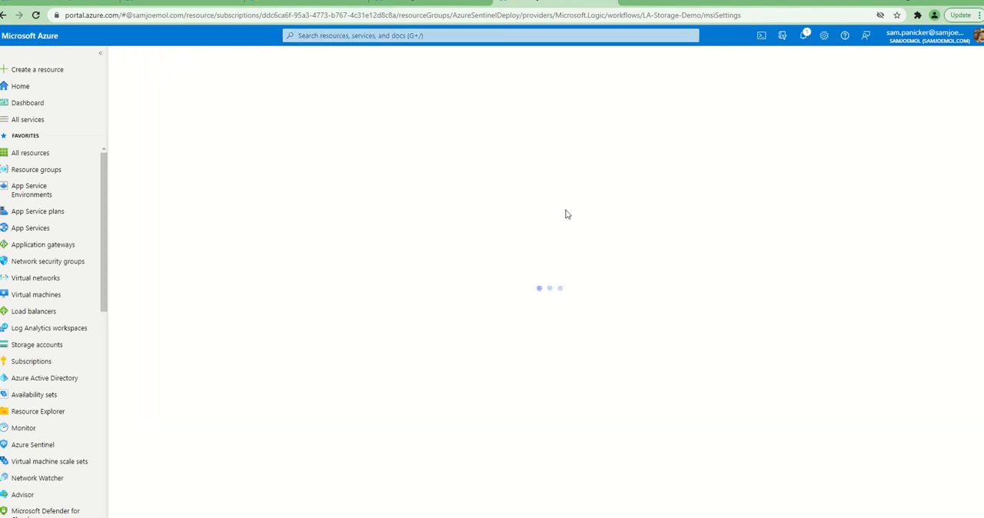
click(252, 233)
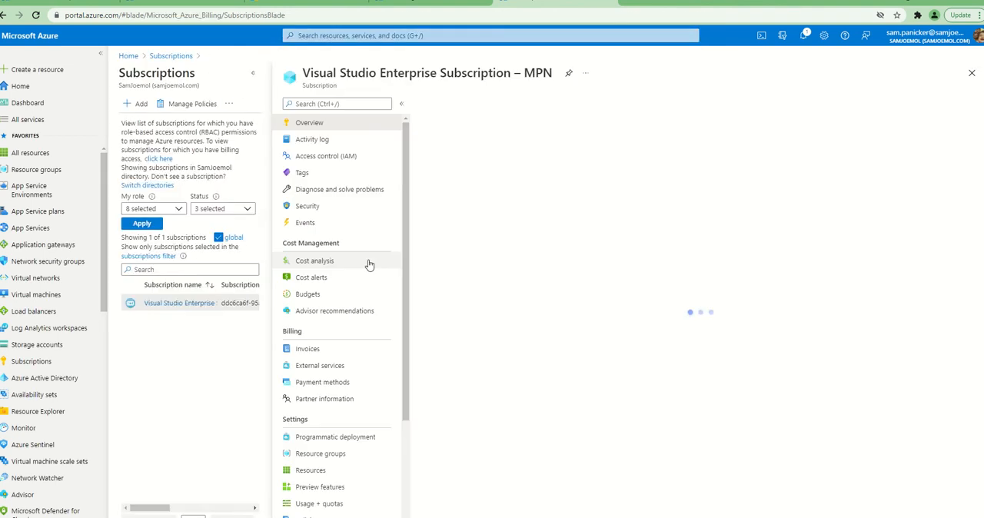
click(322, 157)
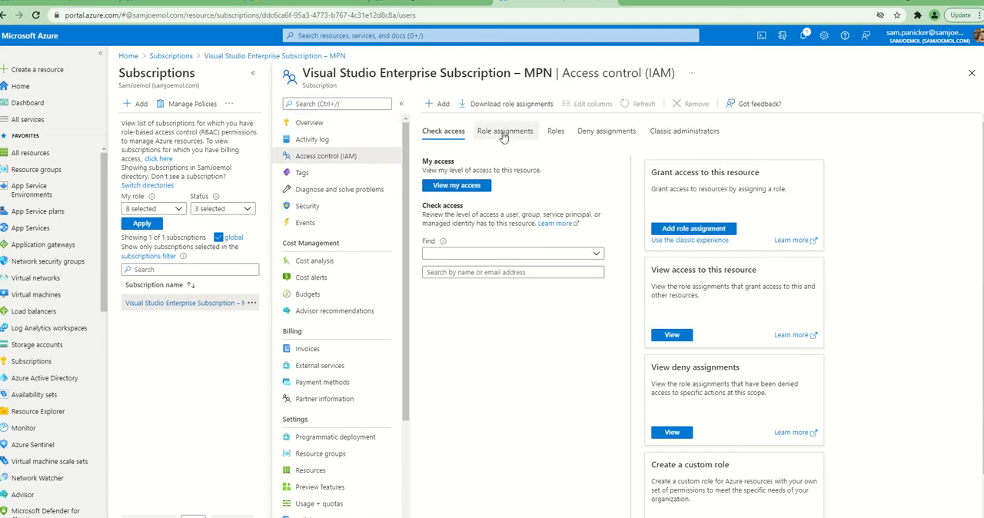
click(506, 132)
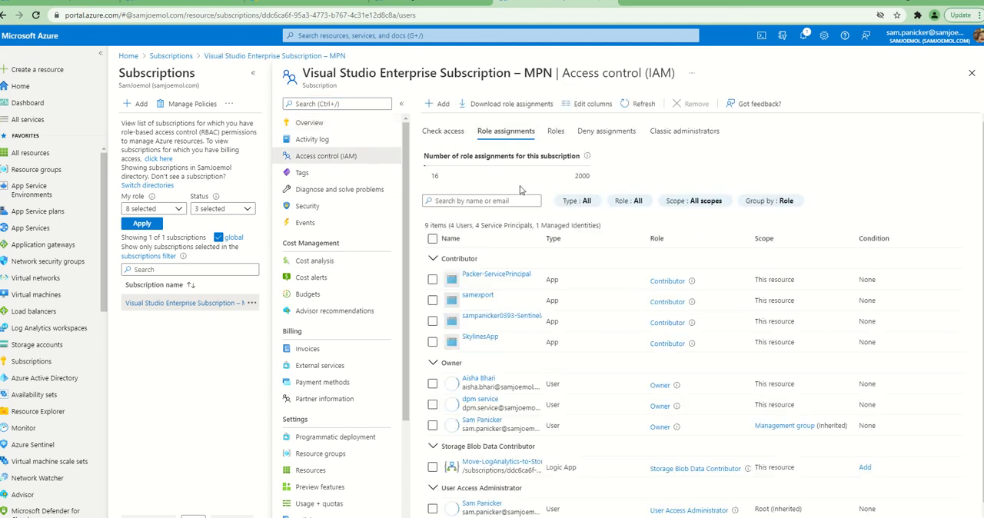
Start a new role assignment on the subscription and choose the Storage Blob Data Contributor role
click(438, 104)
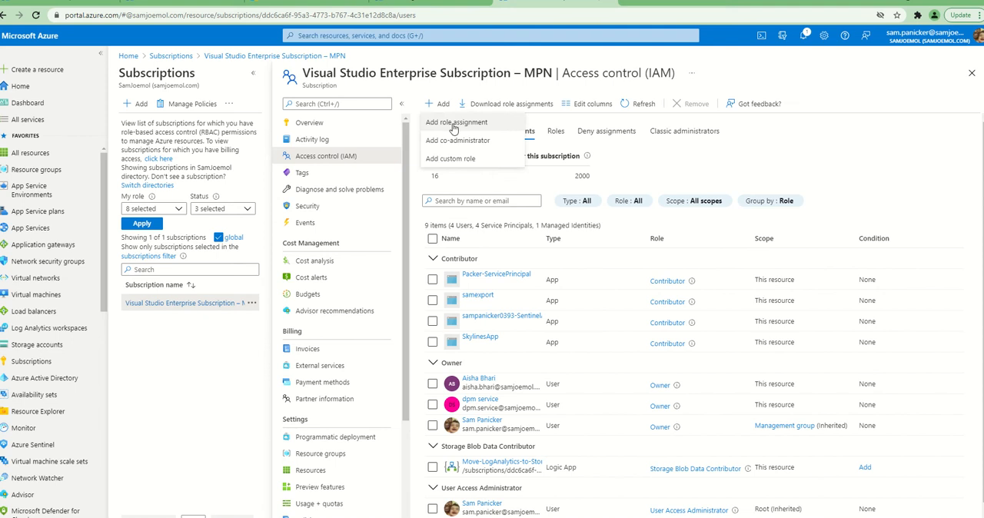
click(457, 121)
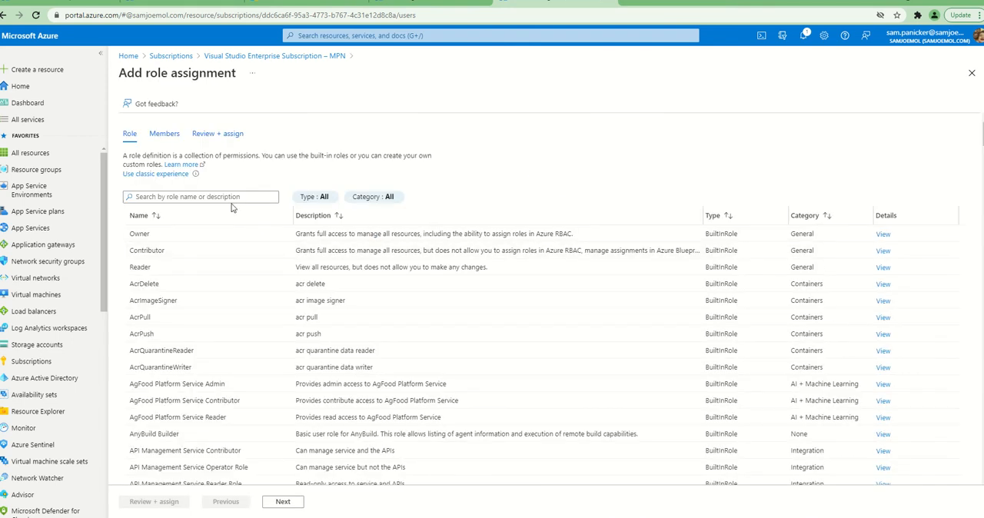
click(234, 197)
text(blob s)
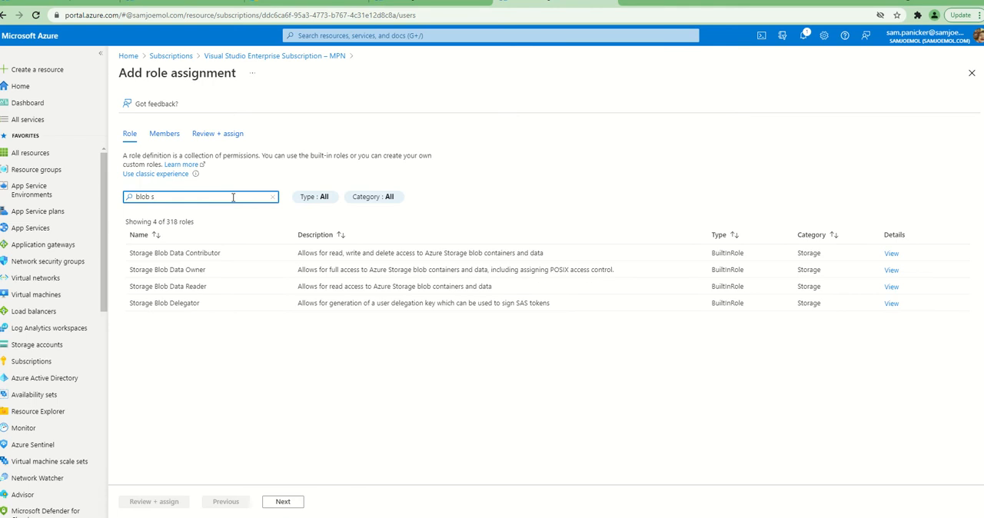
click(223, 256)
click(283, 501)
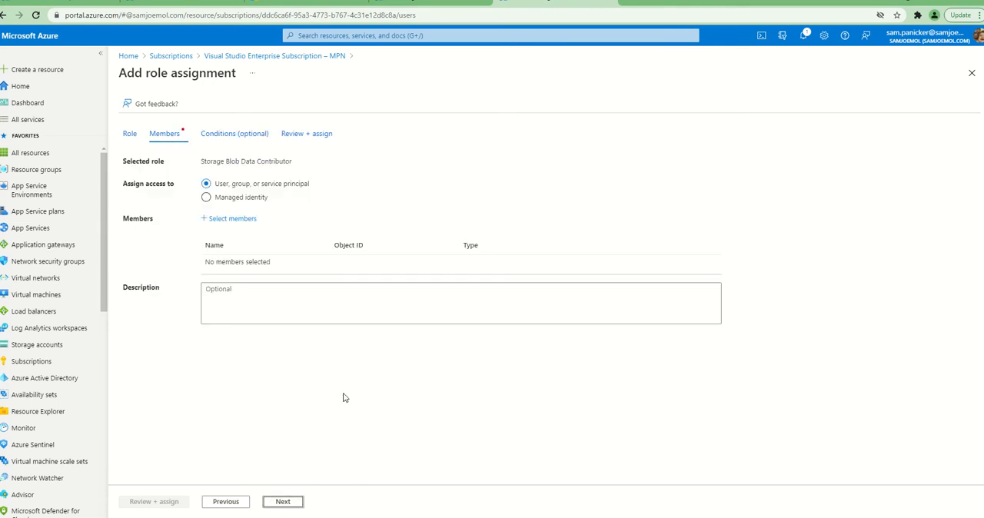
Assign the role to the managed identity of the LA-Storage-Demo logic app, without adding any conditions
click(255, 199)
click(252, 223)
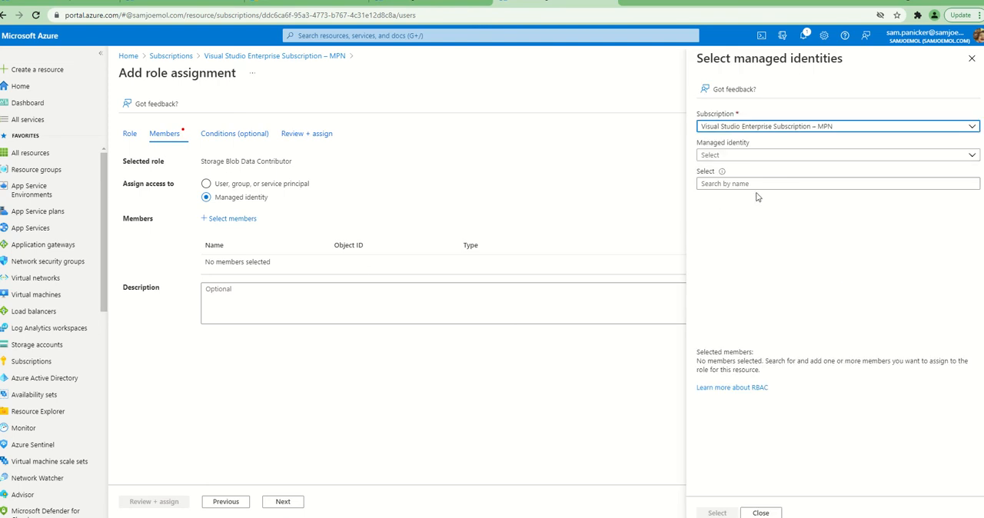
click(738, 155)
click(735, 204)
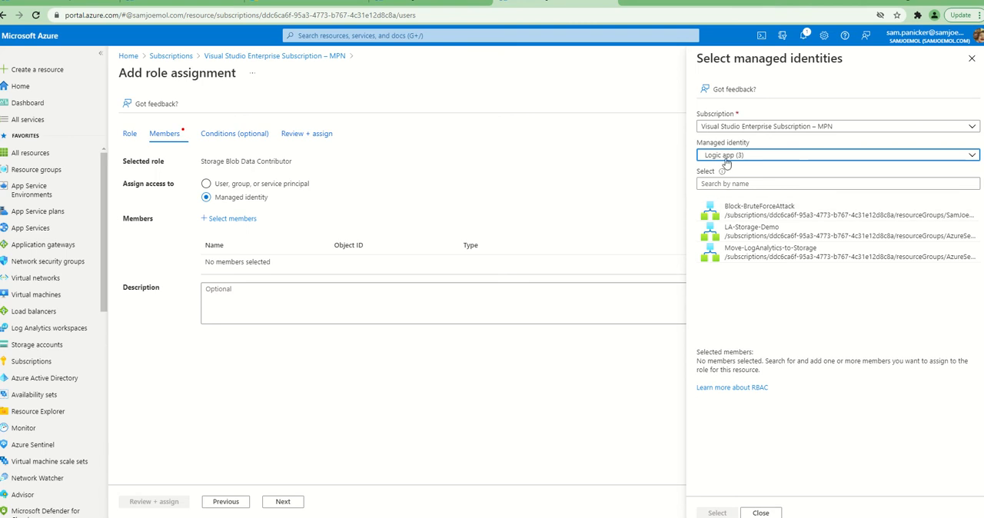
click(754, 234)
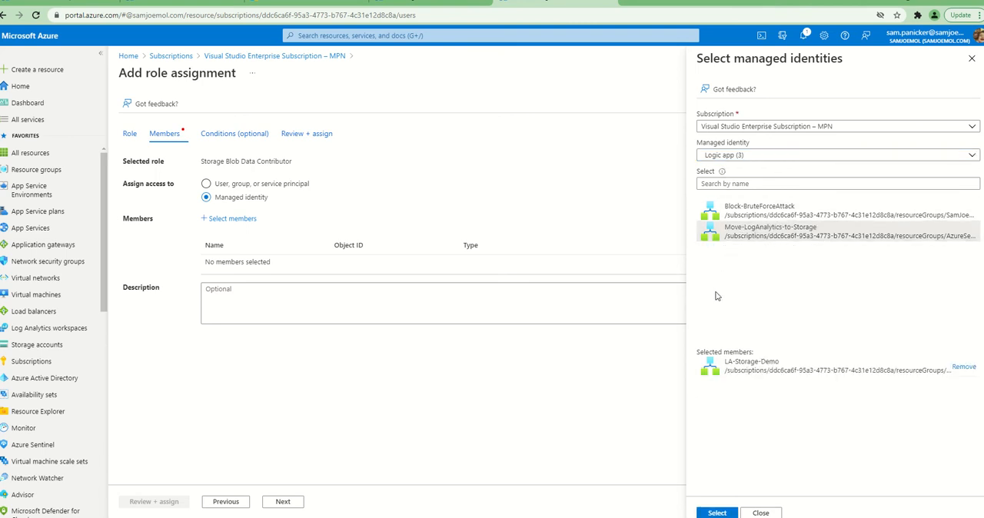
click(716, 513)
click(288, 503)
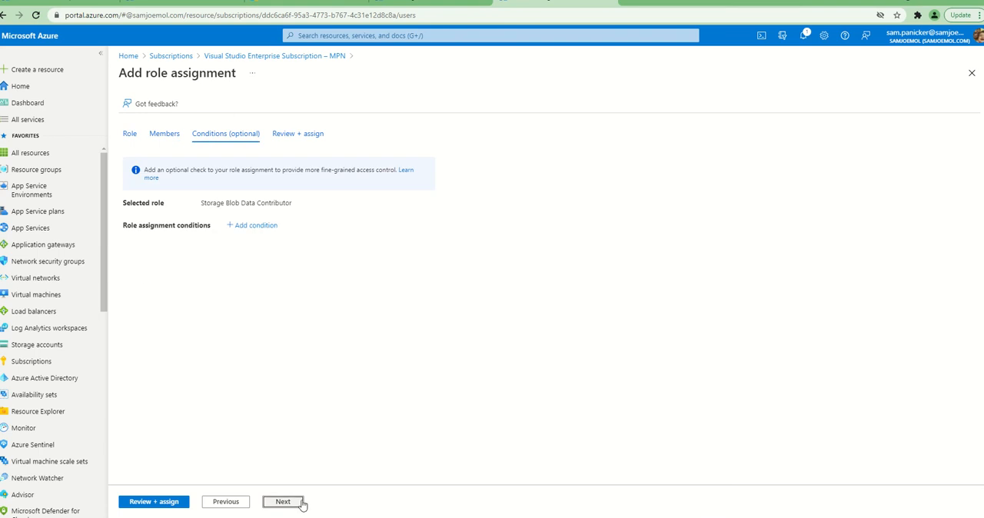
click(299, 504)
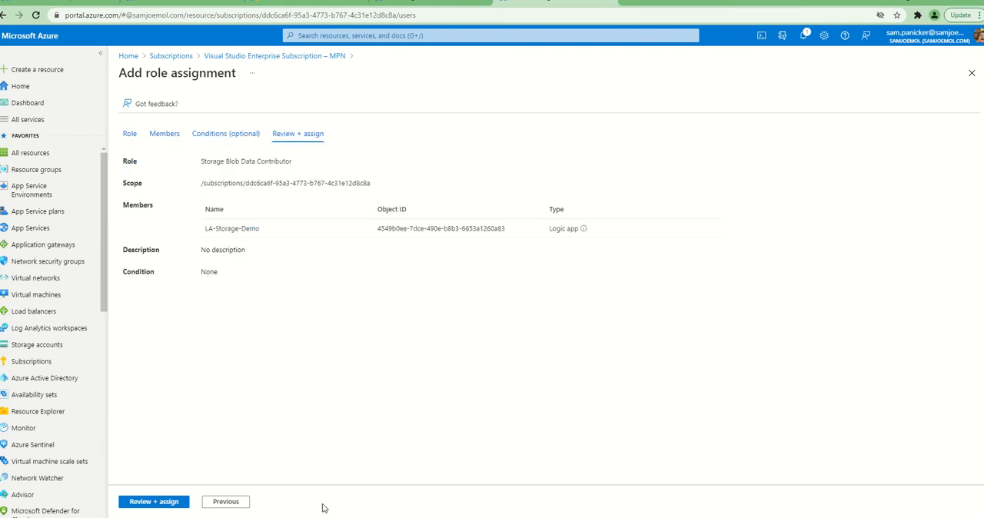
click(155, 502)
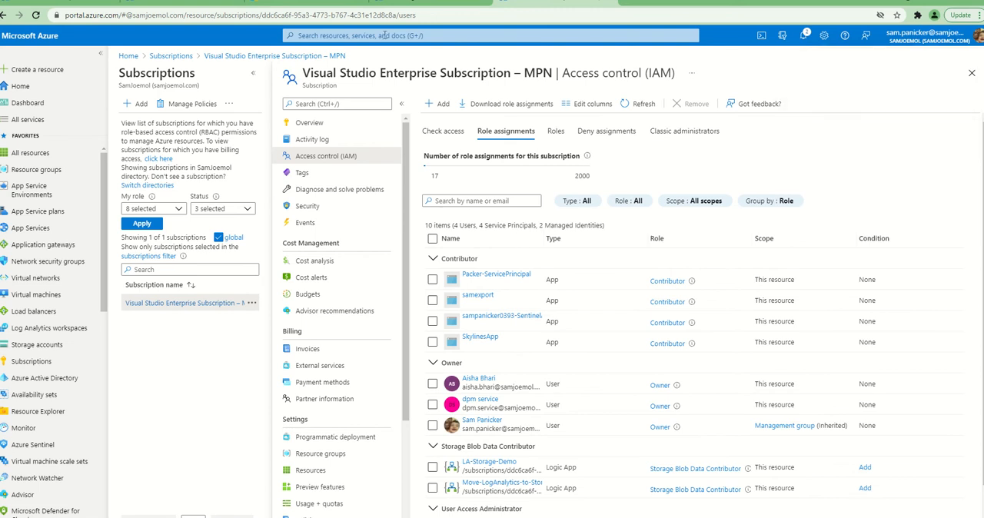
Return to LA-Storage-Demo, show its workflow in the Logic app designer, and open the first action with an invalid connection
click(392, 8)
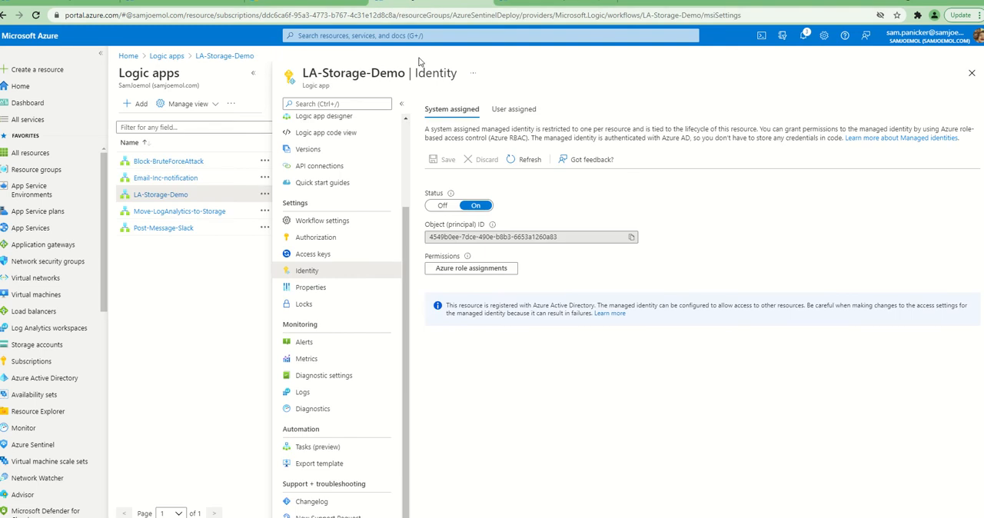
click(515, 6)
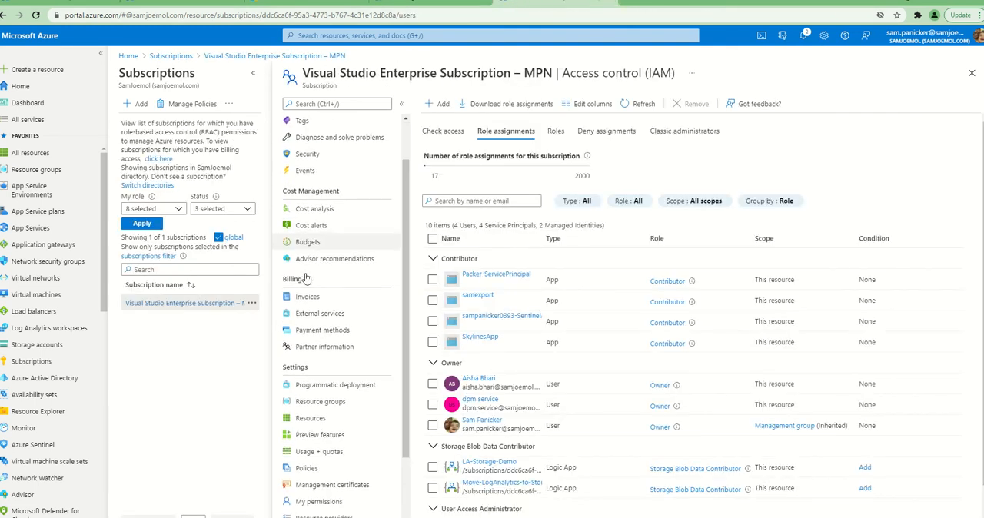
click(390, 5)
scroll(332, 225, up, 2)
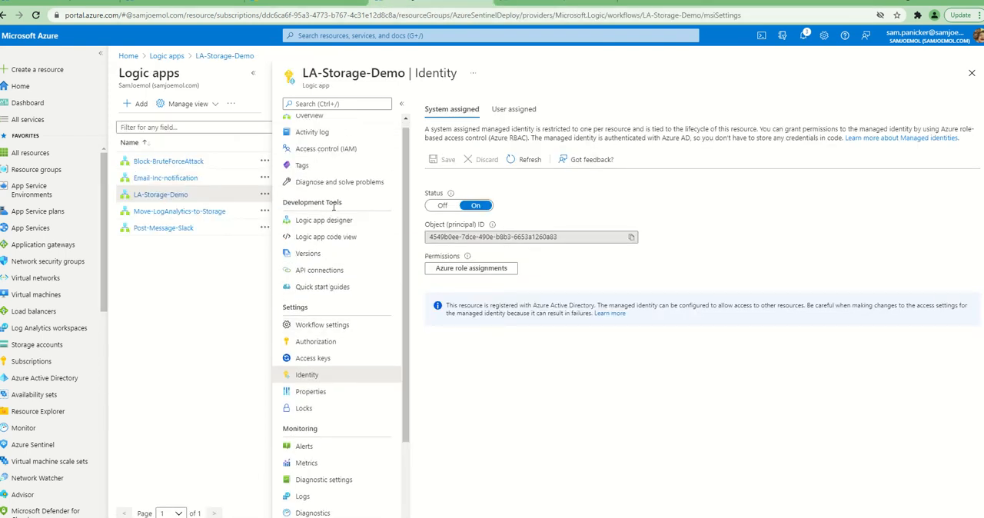
click(324, 220)
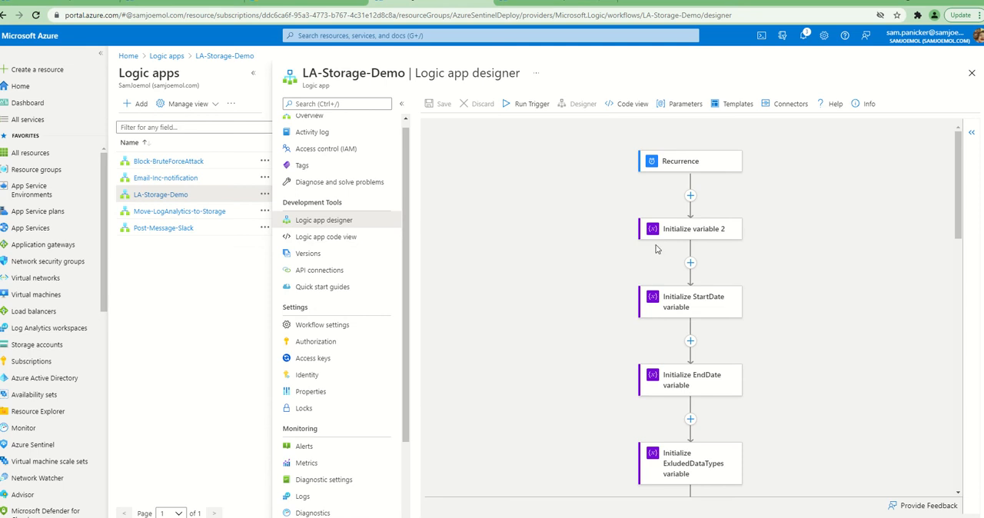
scroll(657, 248, down, 5)
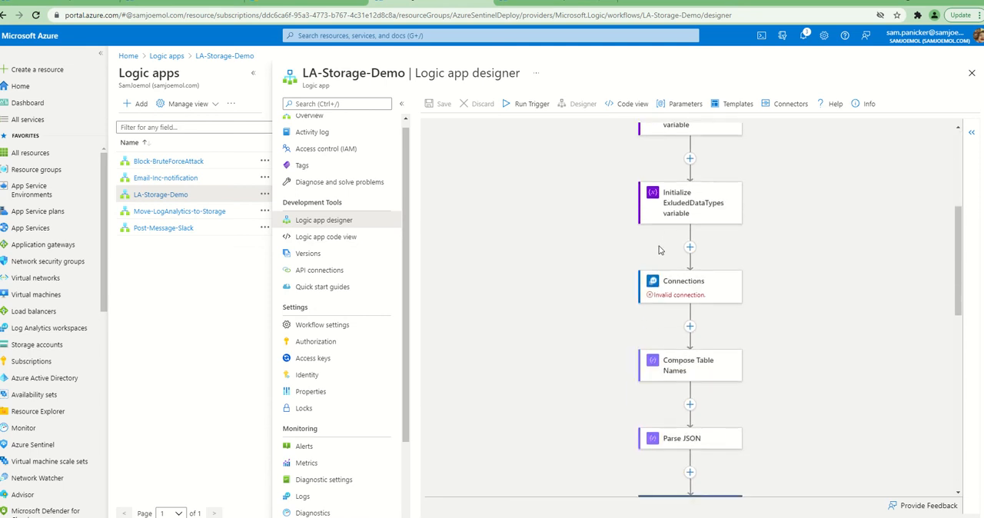
click(660, 301)
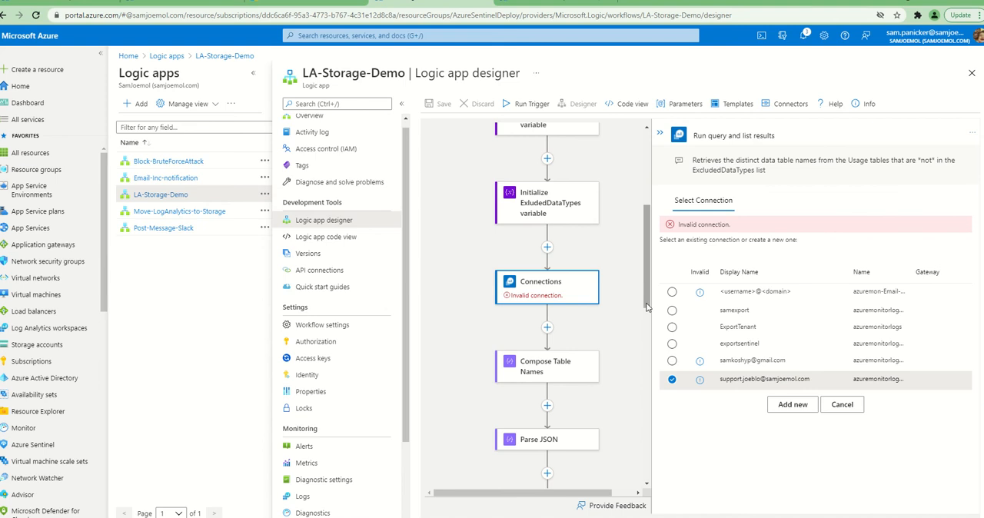
click(792, 406)
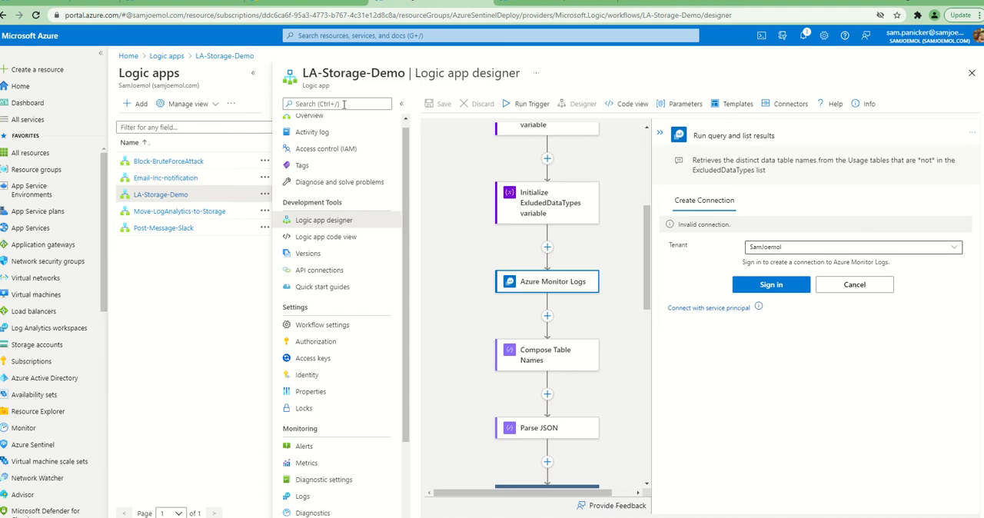
click(709, 308)
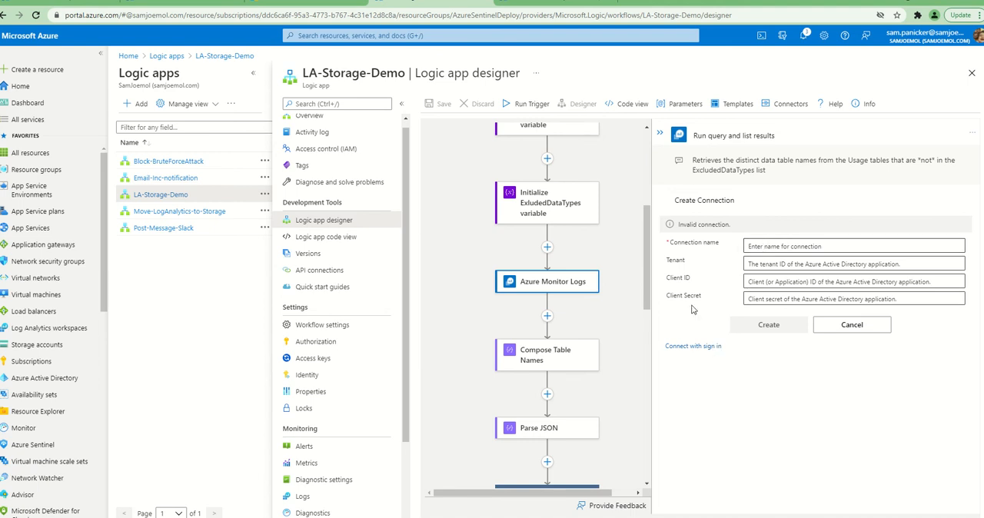
click(872, 326)
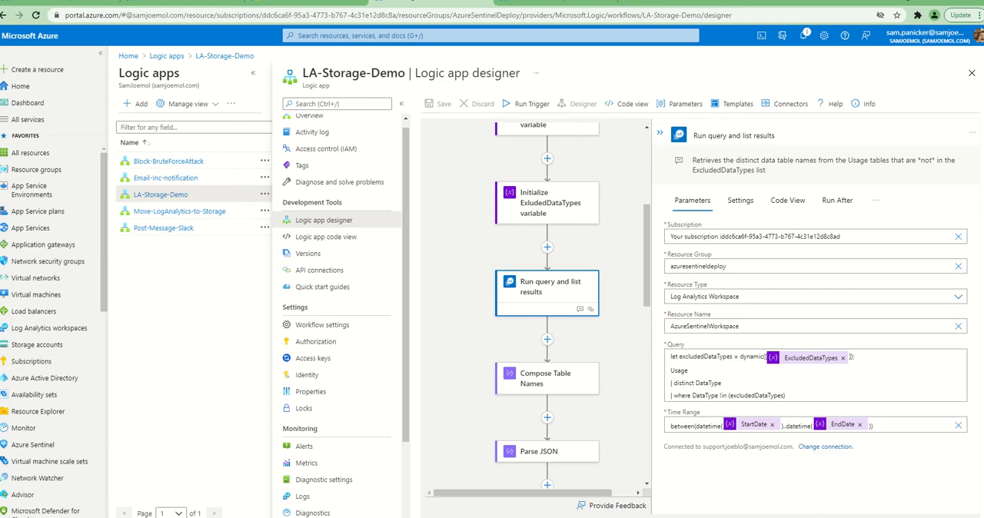
Change the connection of the Run query and list results action to samexport, and reopen its connection choices
click(826, 447)
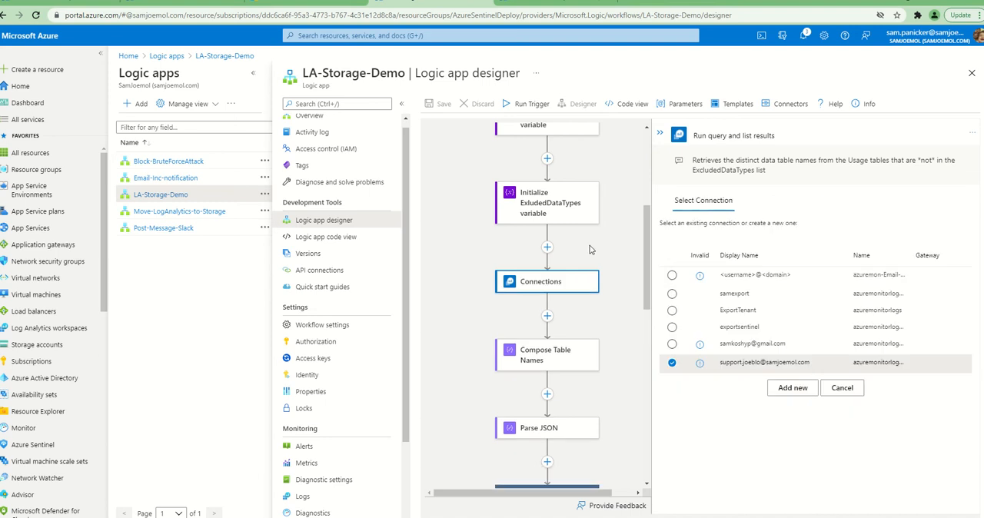
click(672, 294)
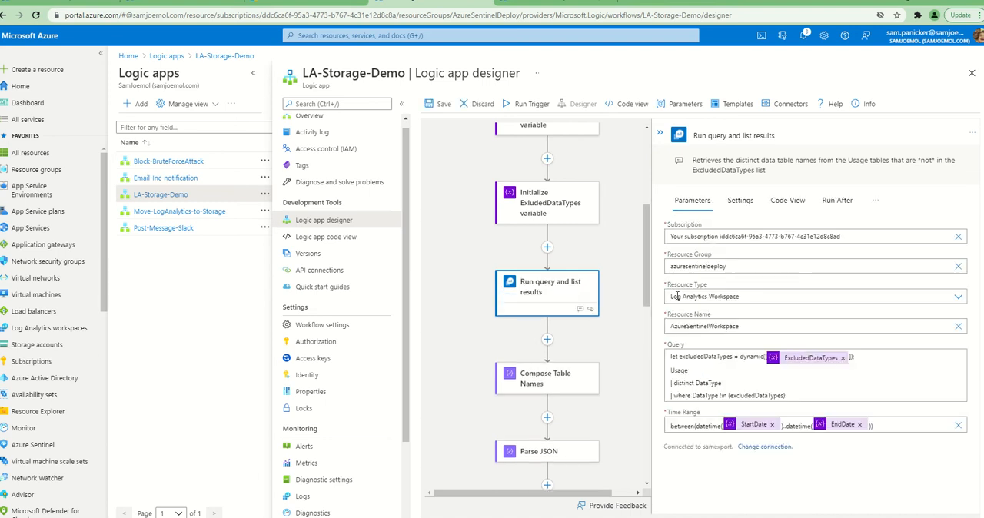
click(775, 446)
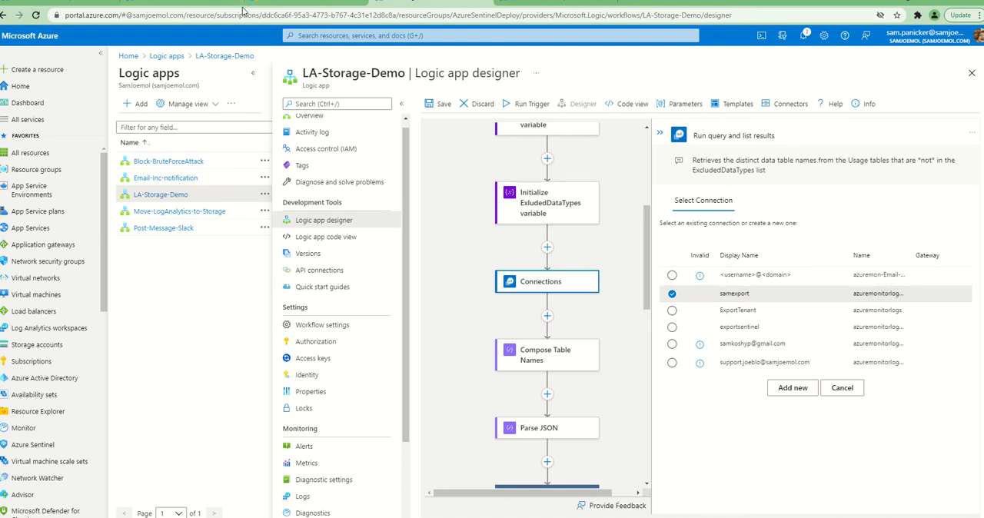
Check the remaining workflow actions, collapse the action details, and try to save the LA-Storage-Demo logic app
click(297, 3)
click(399, 8)
scroll(587, 429, down, 4)
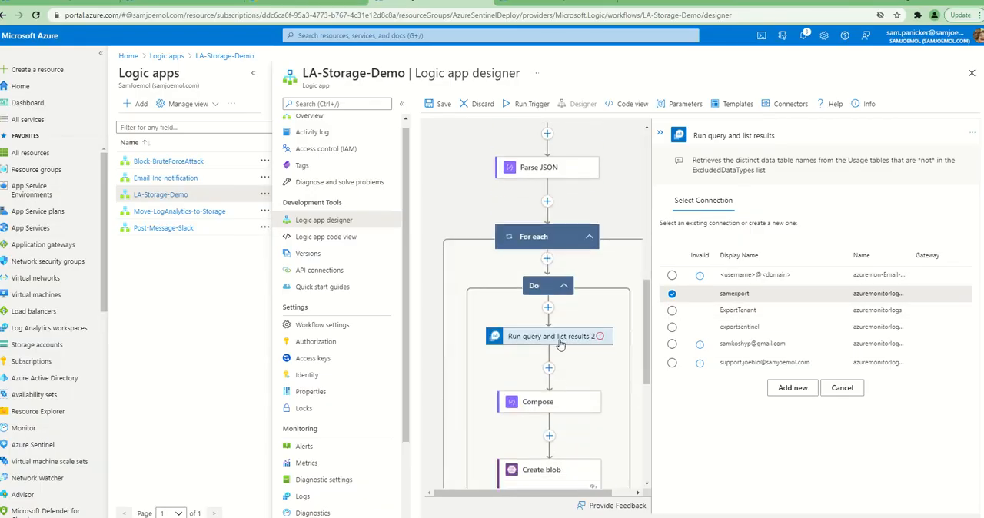
scroll(559, 342, up, 2)
scroll(641, 315, up, 2)
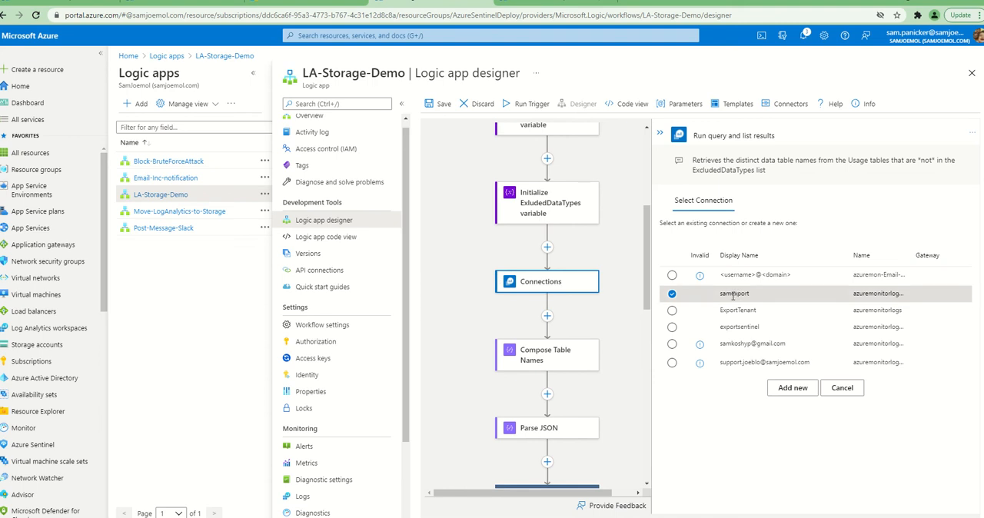
click(660, 133)
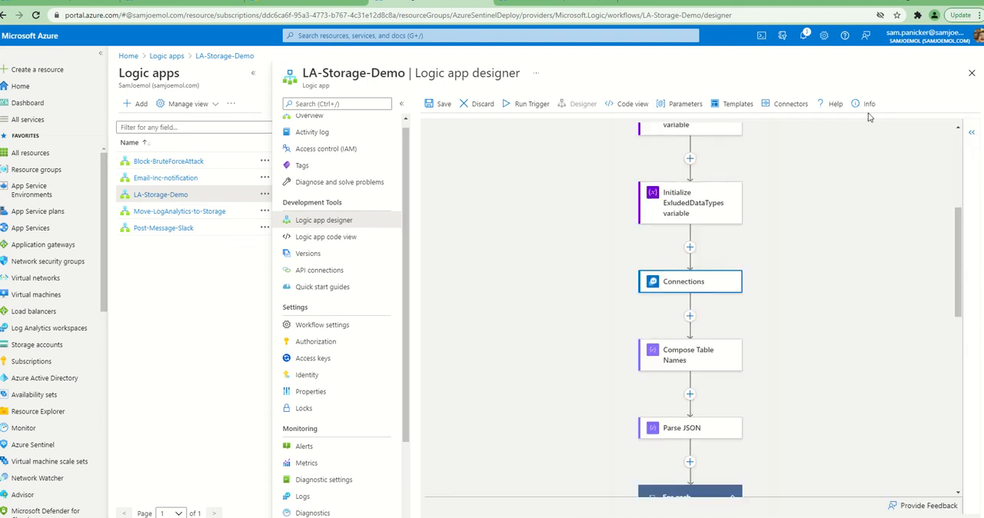
click(440, 106)
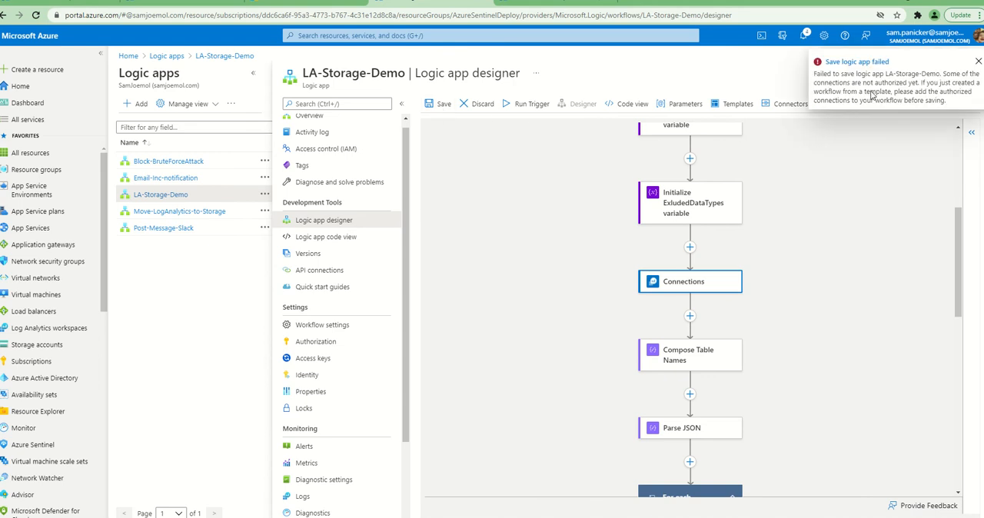
Inspect the Until loop's condition, advanced expression, settings and iteration limits in the LA-Storage-Demo workflow
scroll(800, 309, down, 3)
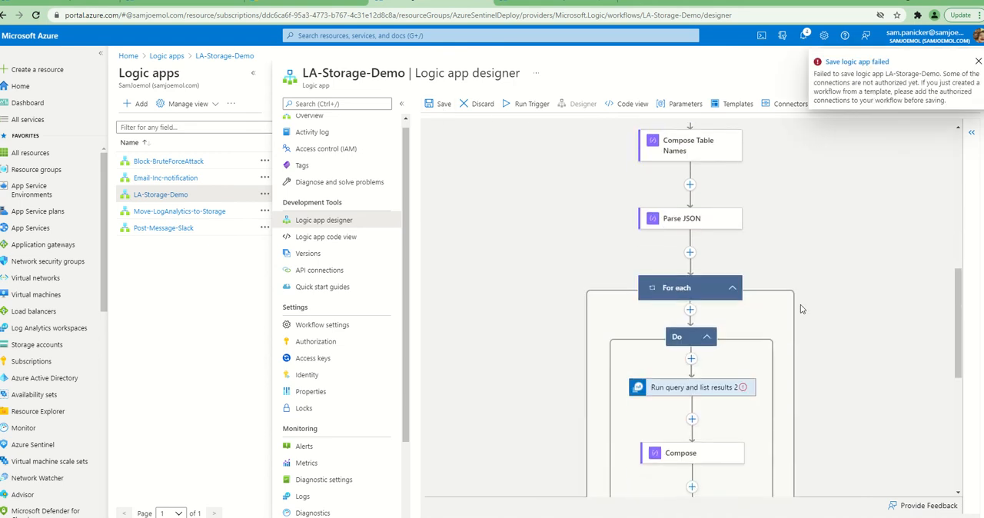
click(697, 338)
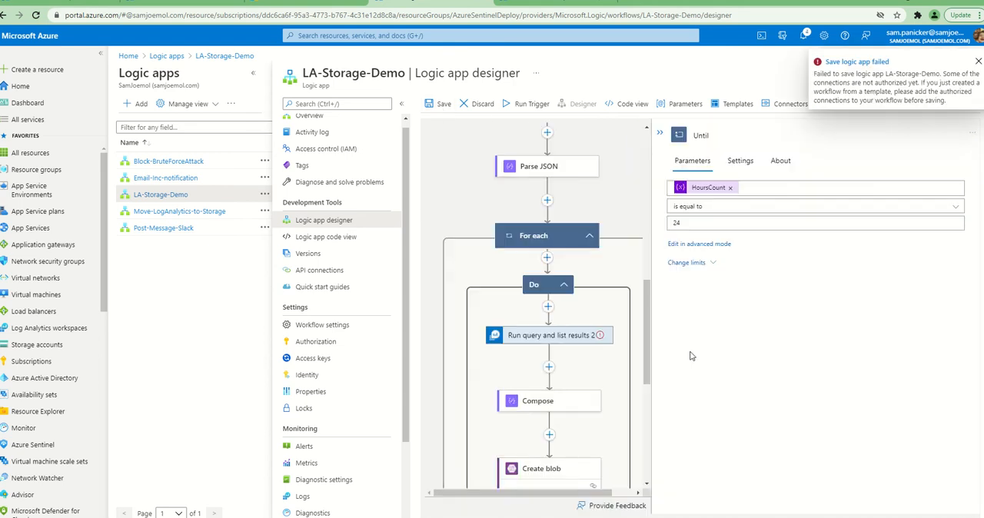
click(696, 262)
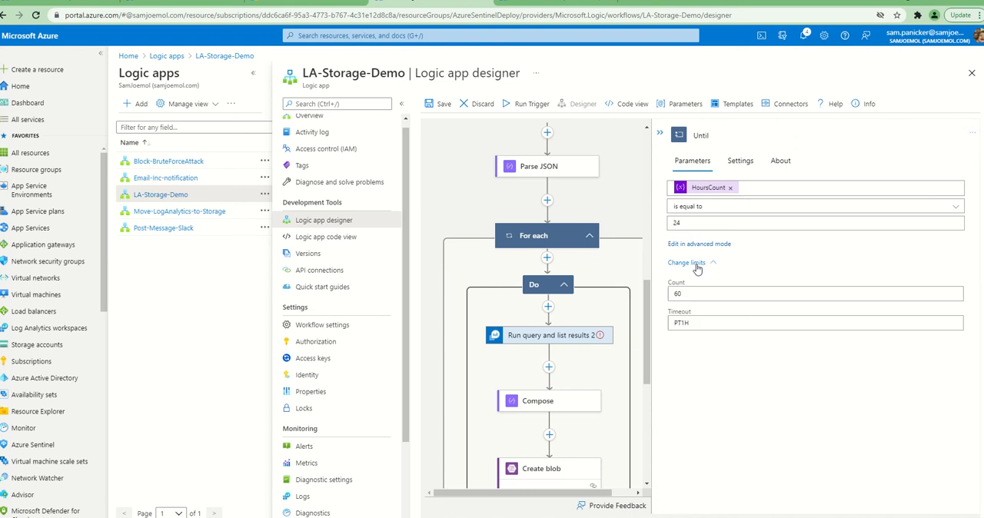
click(698, 245)
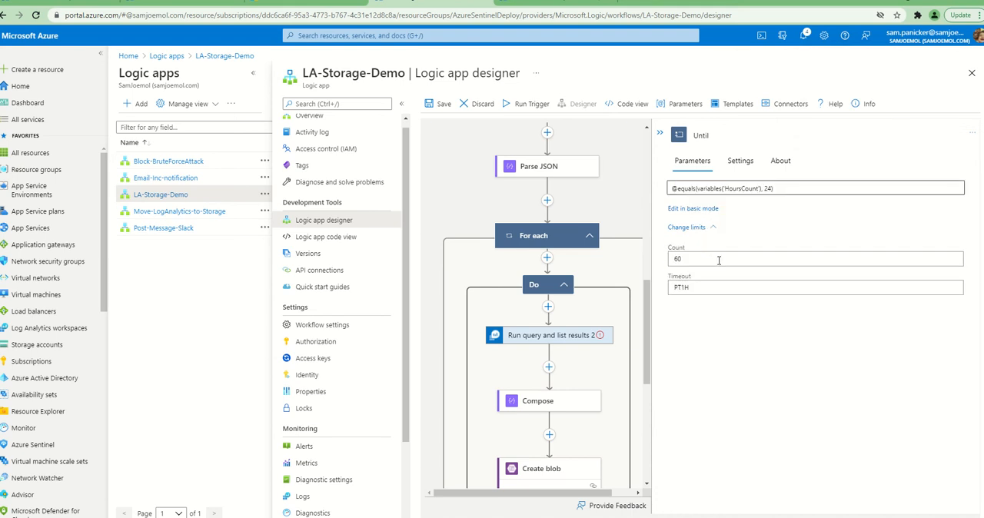
click(752, 165)
click(781, 161)
click(692, 160)
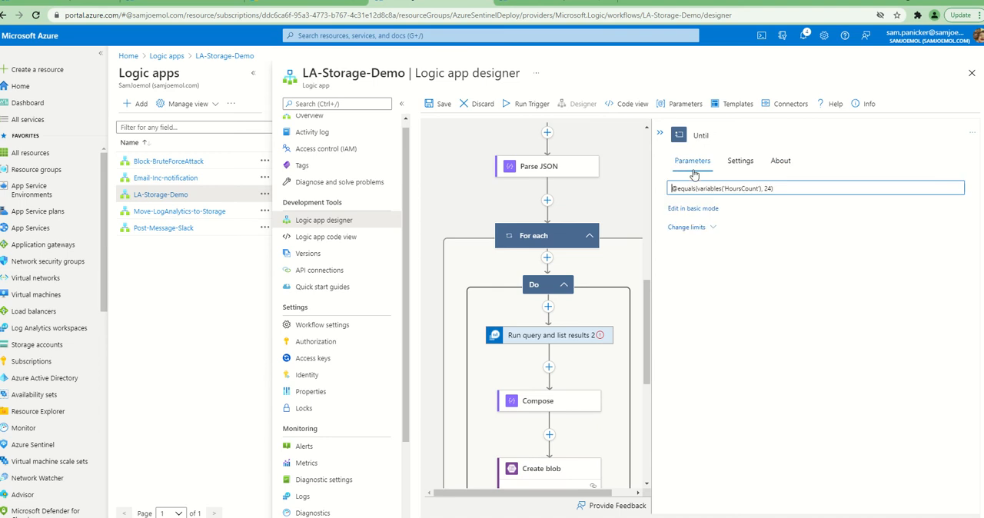
click(686, 228)
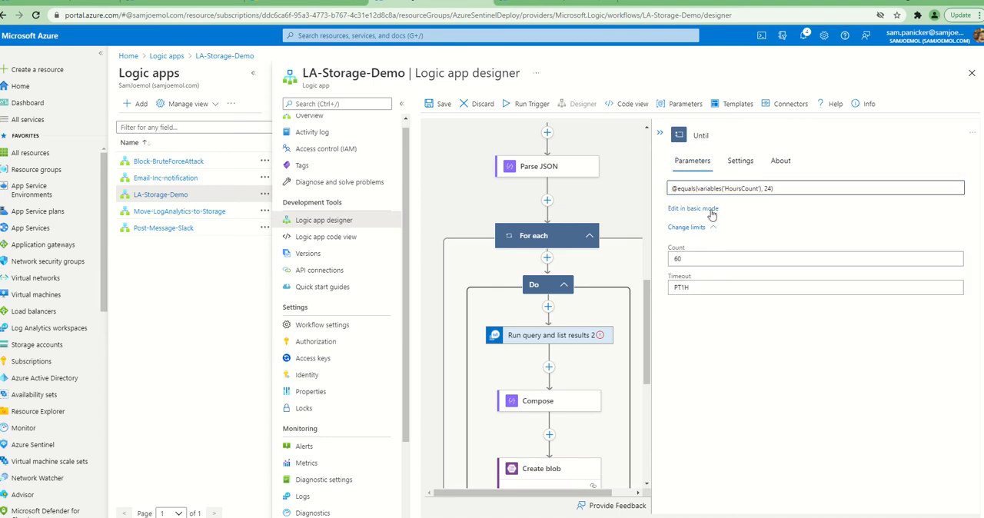
Change the connection of the Run query and list results 2 action inside the Do loop to samexport
scroll(608, 347, down, 5)
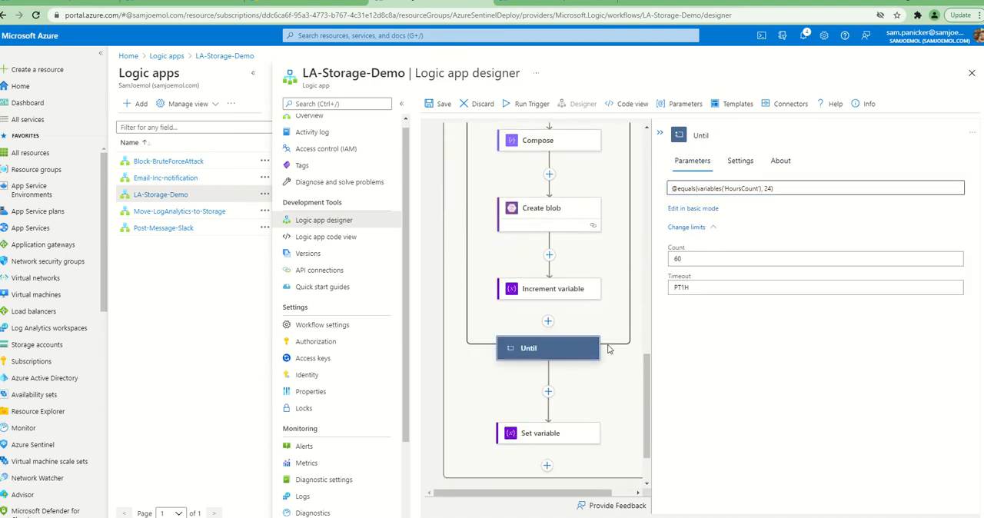
scroll(608, 349, up, 2)
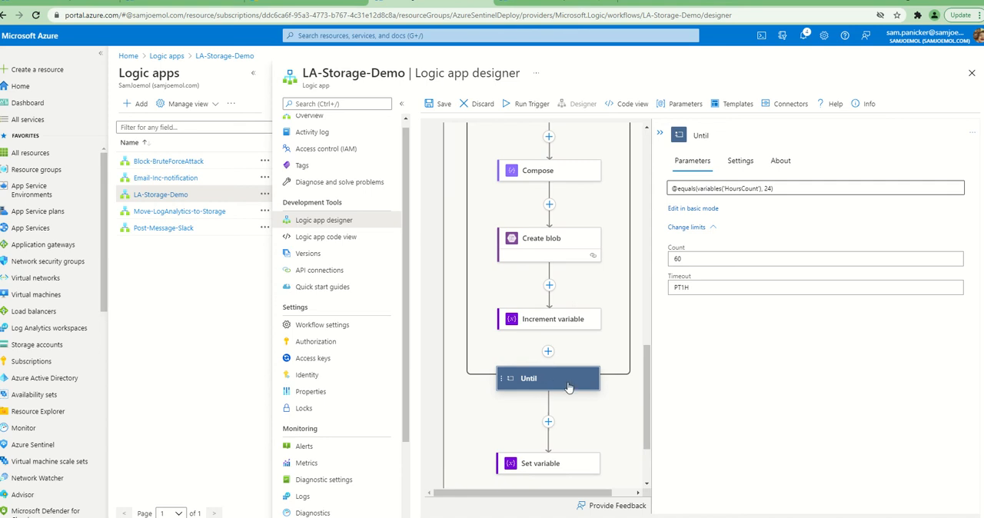
scroll(603, 397, down, 2)
scroll(603, 395, up, 3)
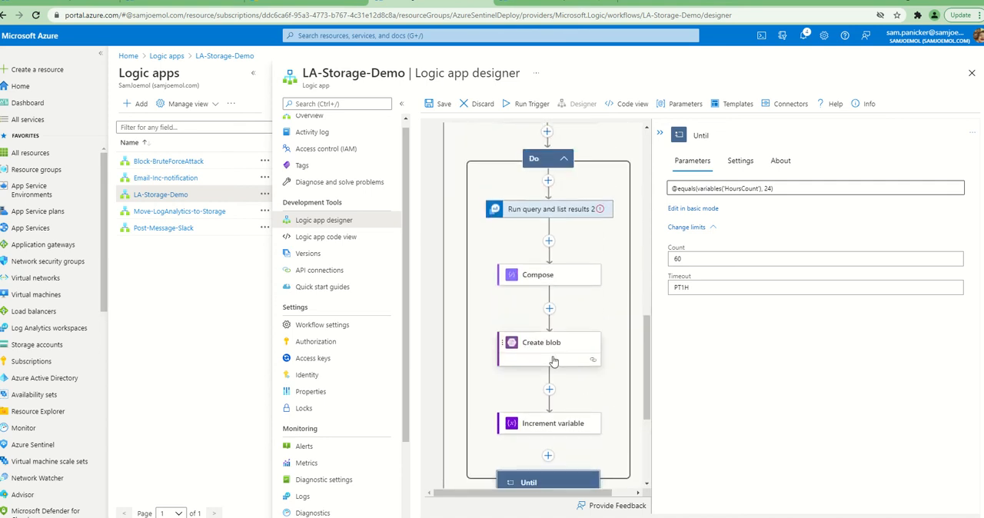
scroll(553, 362, up, 4)
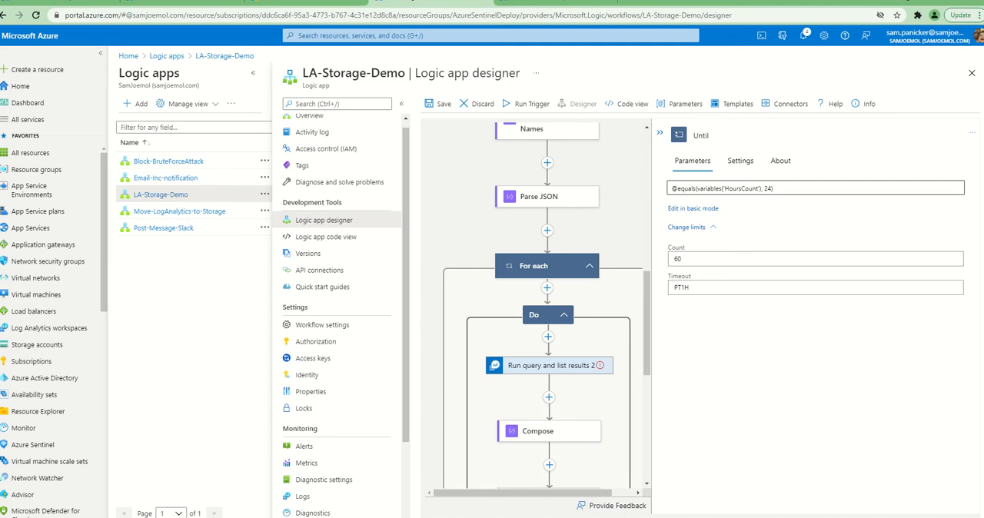
click(538, 365)
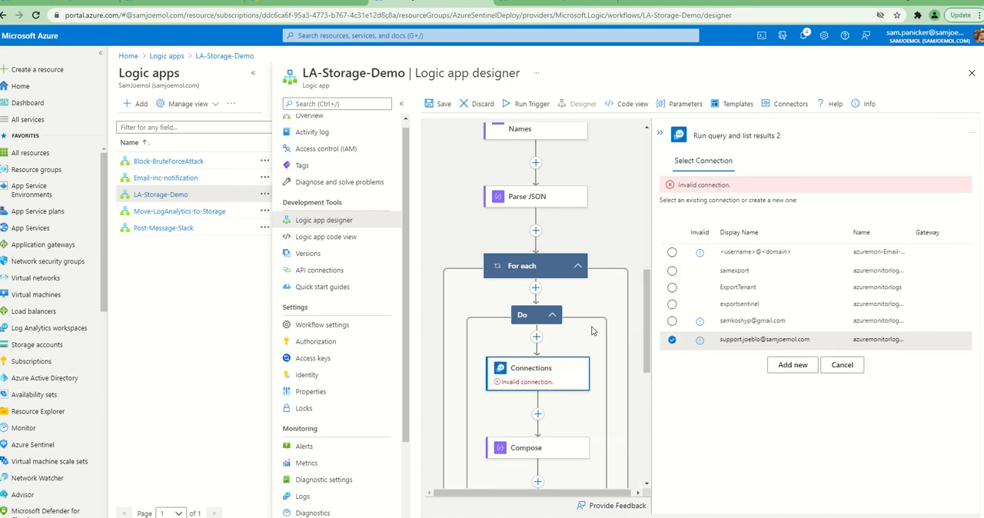
click(543, 316)
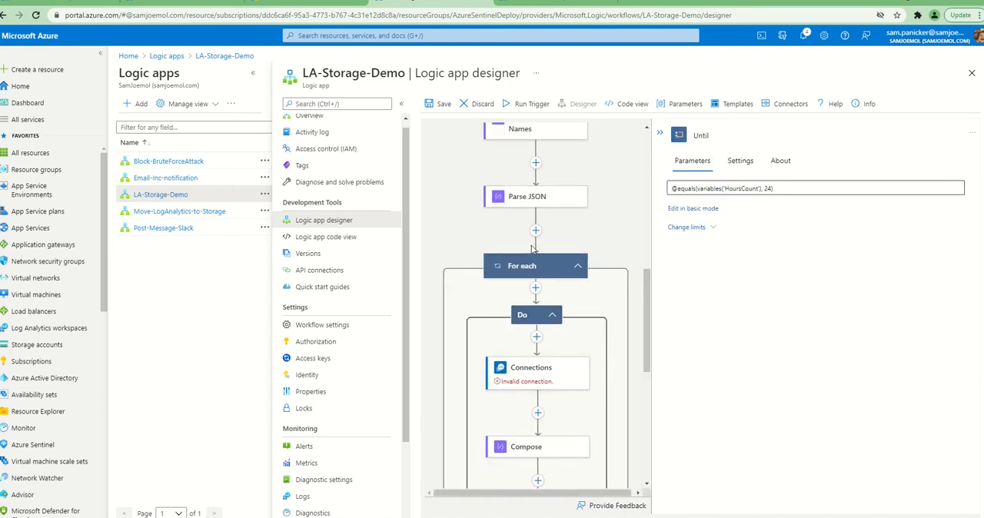
scroll(536, 369, up, 5)
scroll(542, 292, down, 6)
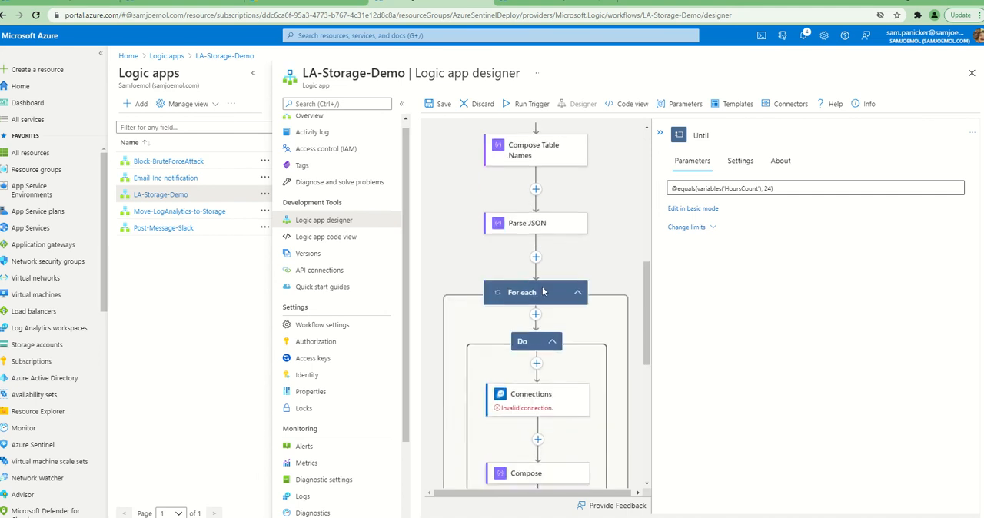
click(532, 330)
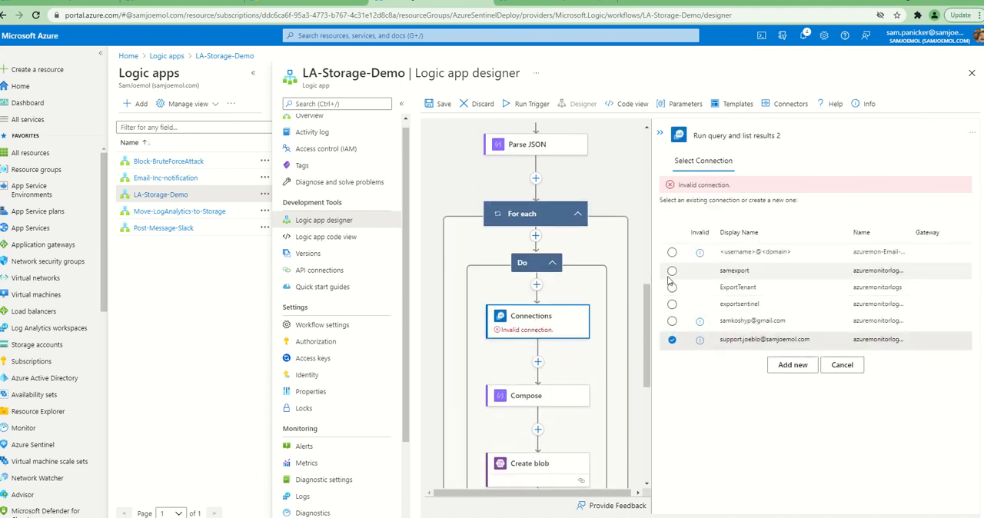
click(672, 272)
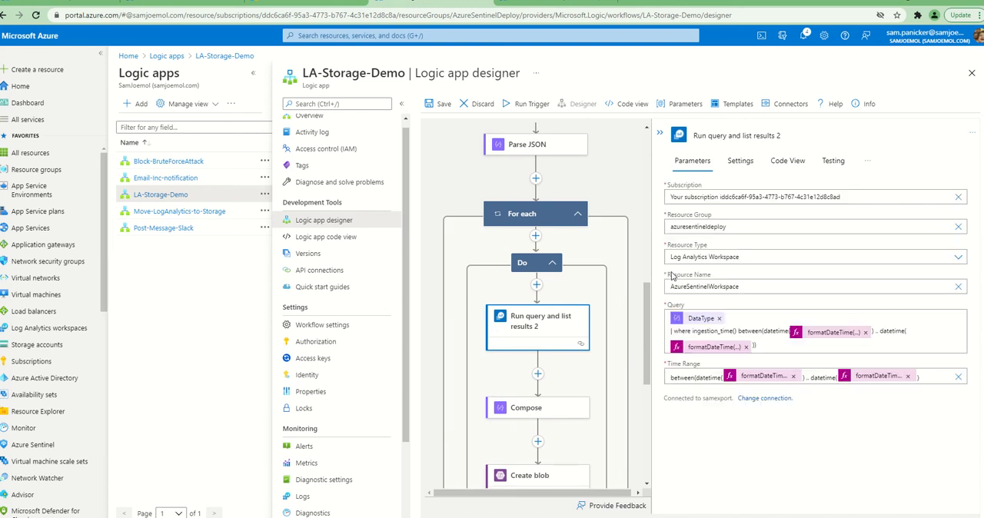
Collapse the action details, save the LA-Storage-Demo logic app and look over the workflow's actions
click(659, 133)
click(443, 104)
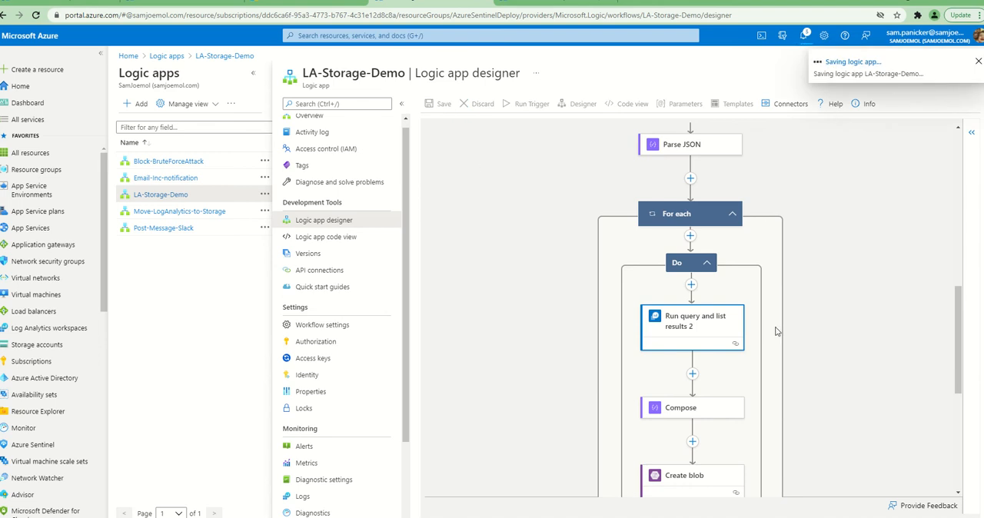
scroll(772, 330, down, 1)
scroll(714, 308, down, 1)
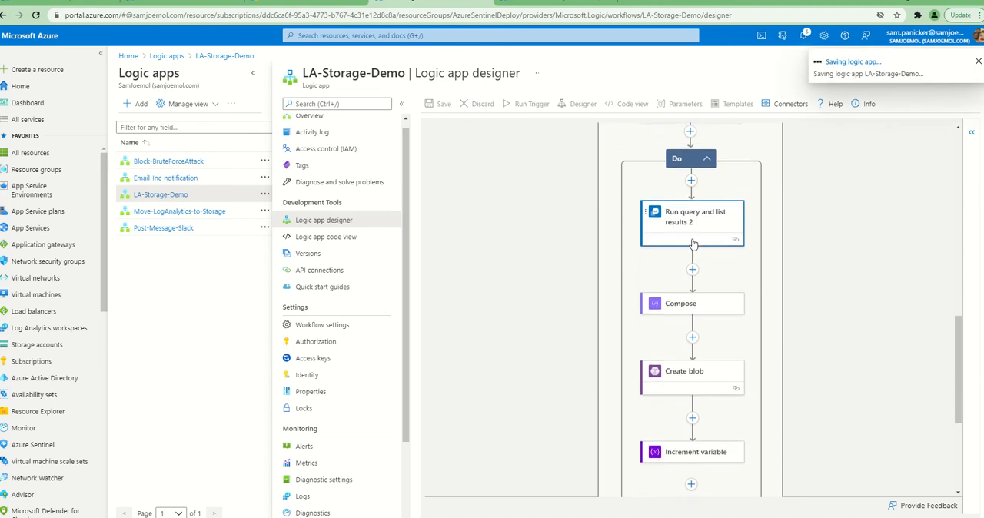
scroll(698, 265, up, 3)
scroll(696, 256, up, 1)
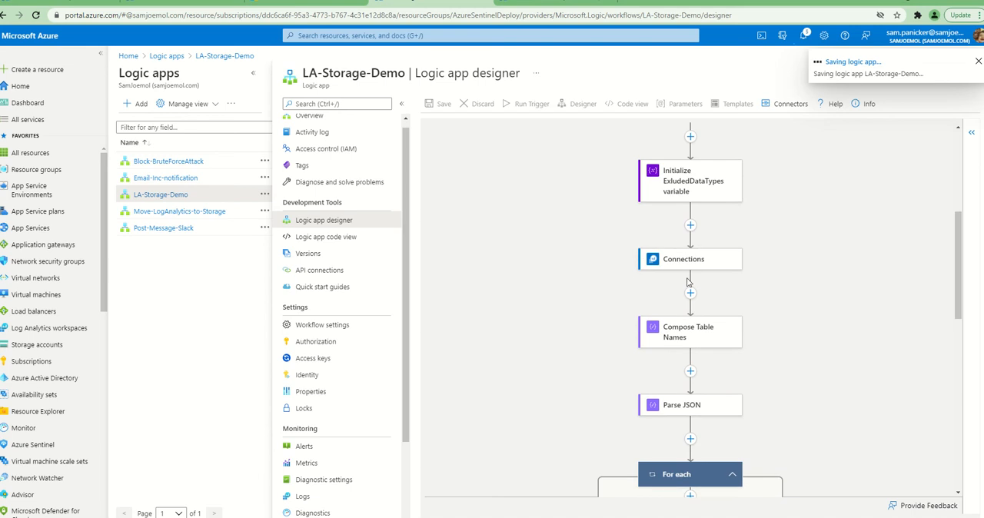
scroll(689, 286, down, 1)
scroll(690, 287, down, 1)
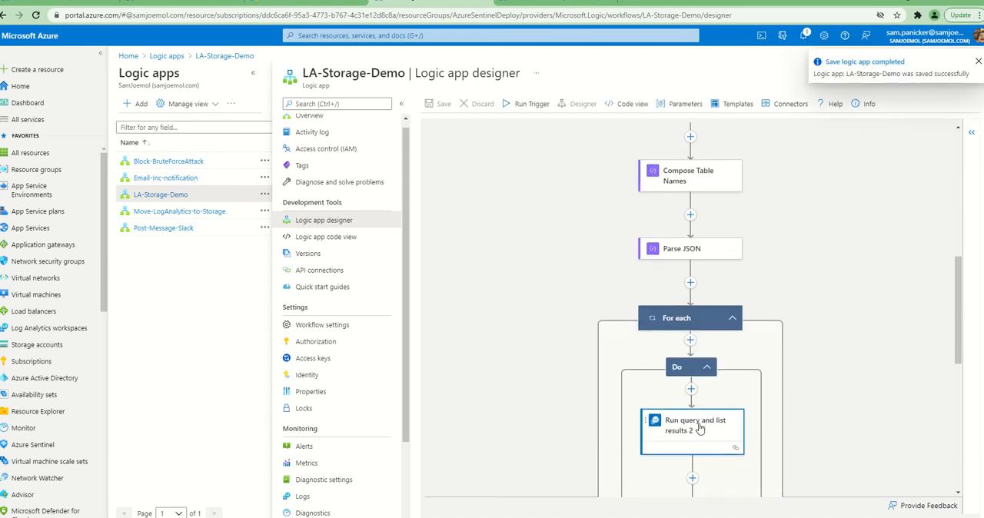
Return to the LA-Storage-Demo overview and run its trigger manually
scroll(376, 260, up, 1)
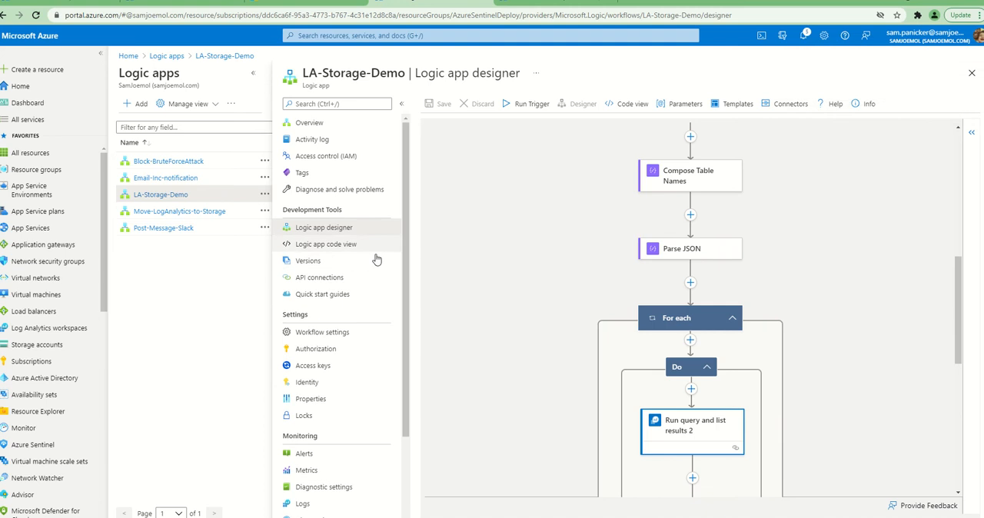
click(324, 127)
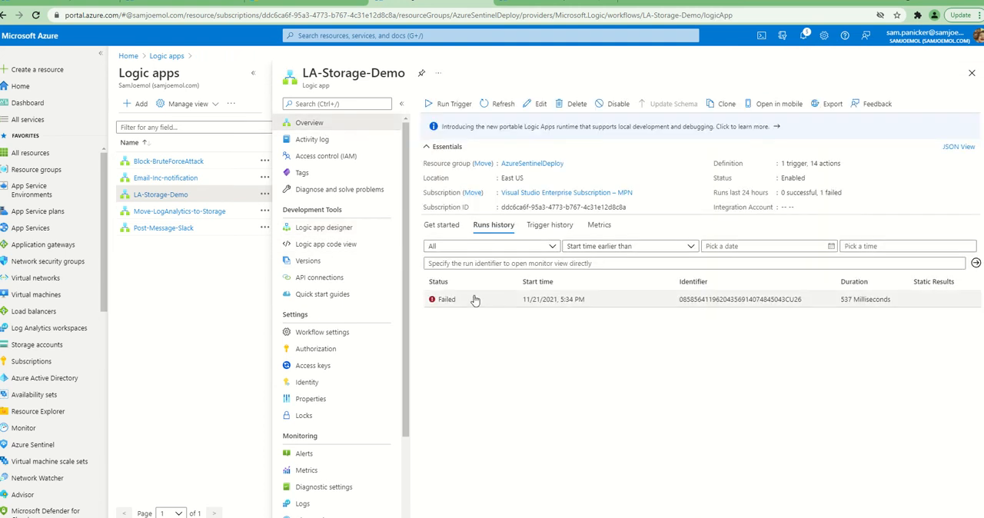
click(449, 112)
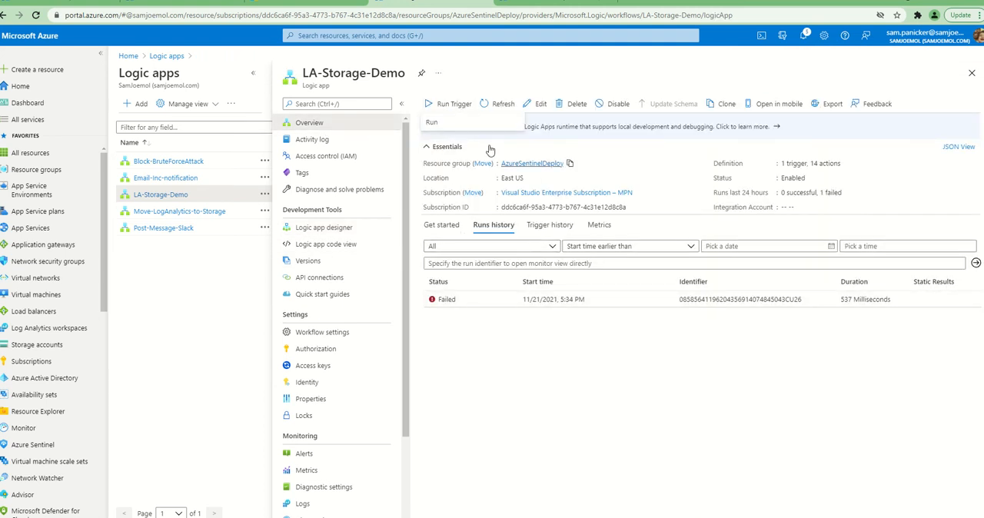
click(479, 126)
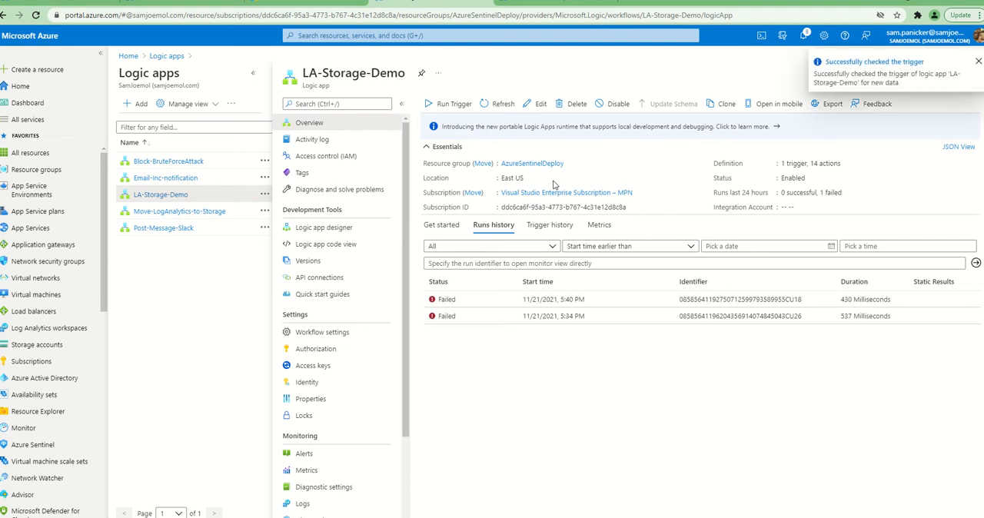
Open the newest run from LA-Storage-Demo's runs history and check the status of its individual actions
click(454, 306)
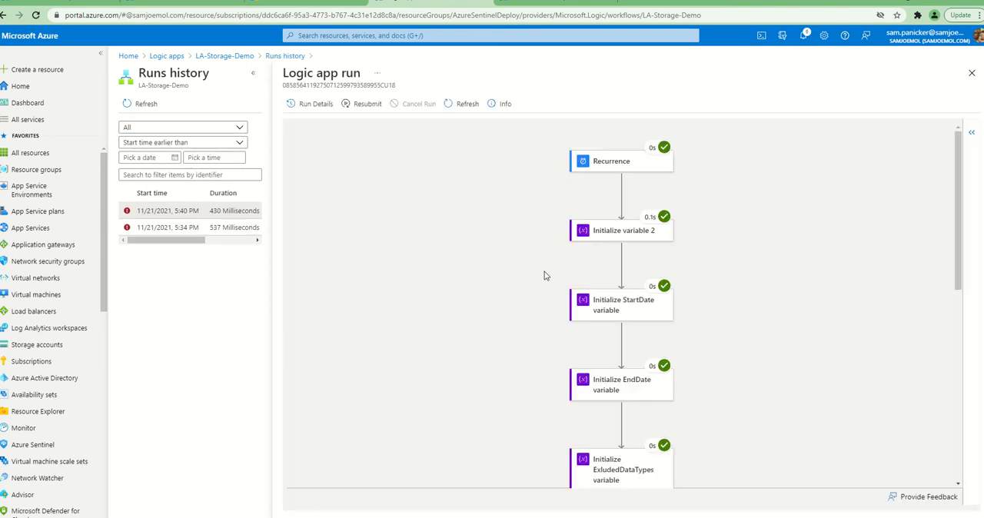
scroll(545, 275, down, 1)
scroll(538, 257, up, 1)
click(281, 55)
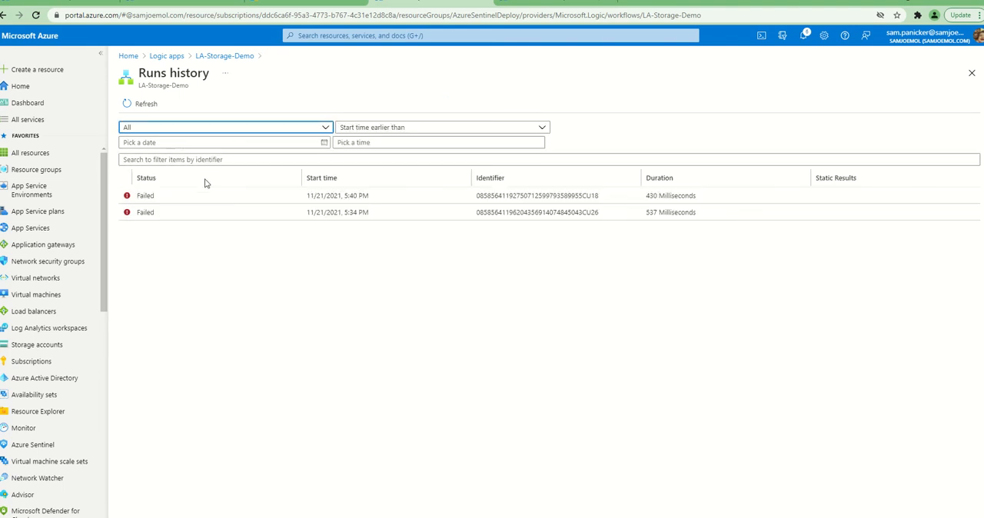
click(171, 195)
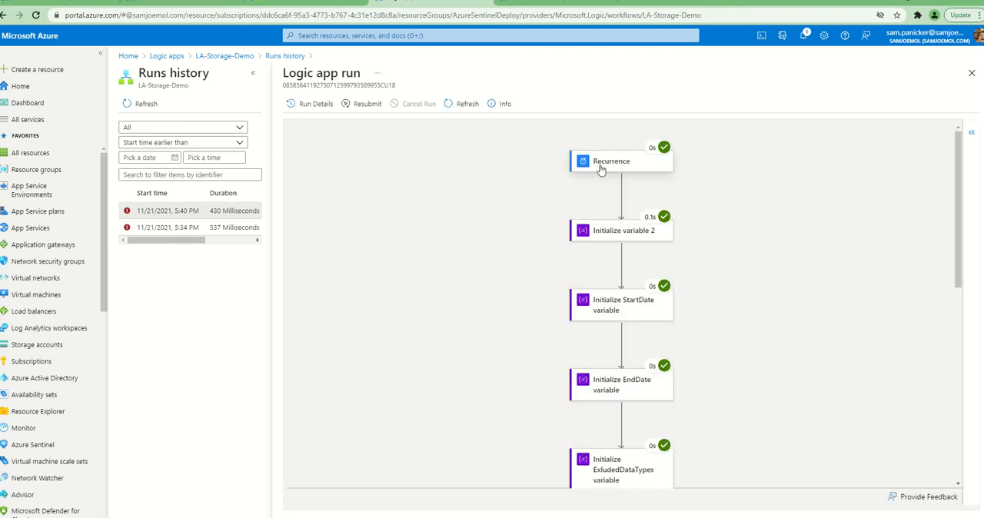
scroll(601, 175, down, 2)
scroll(606, 196, down, 4)
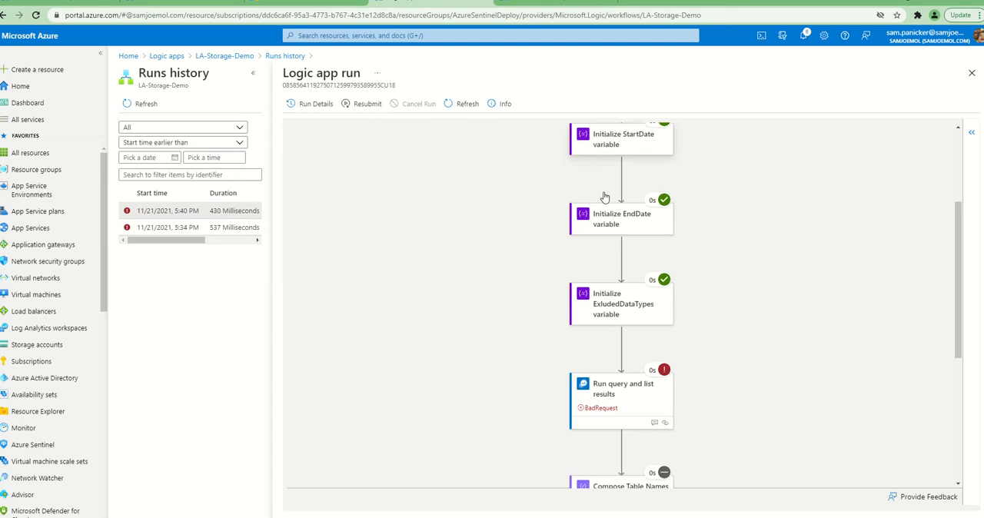
Examine the inputs, status code, headers and response body of the run's Run query and list results action
click(601, 262)
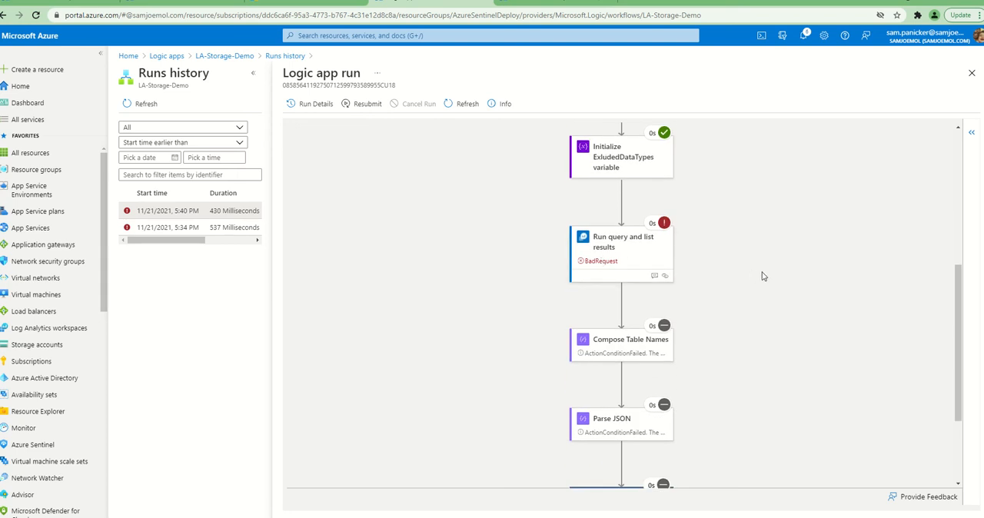
scroll(785, 342, down, 1)
scroll(786, 341, down, 2)
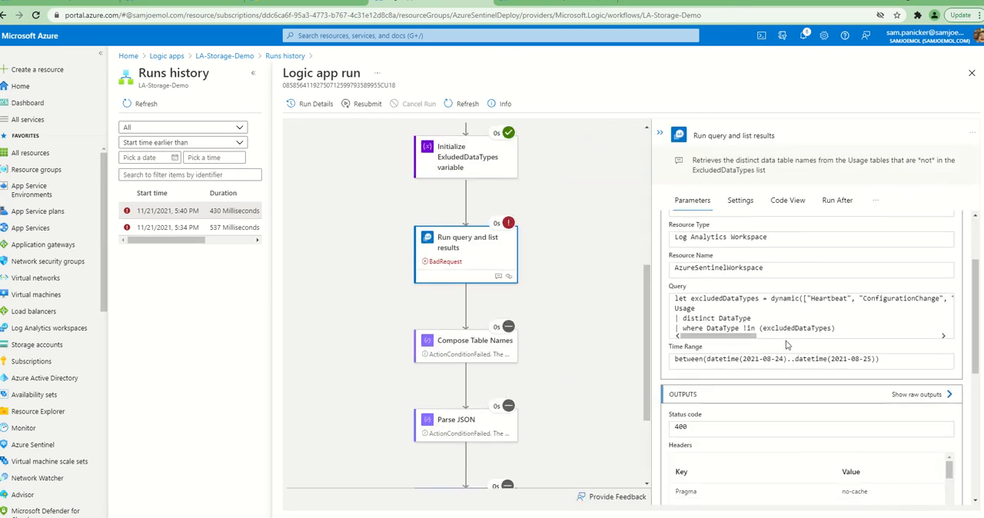
scroll(800, 341, down, 3)
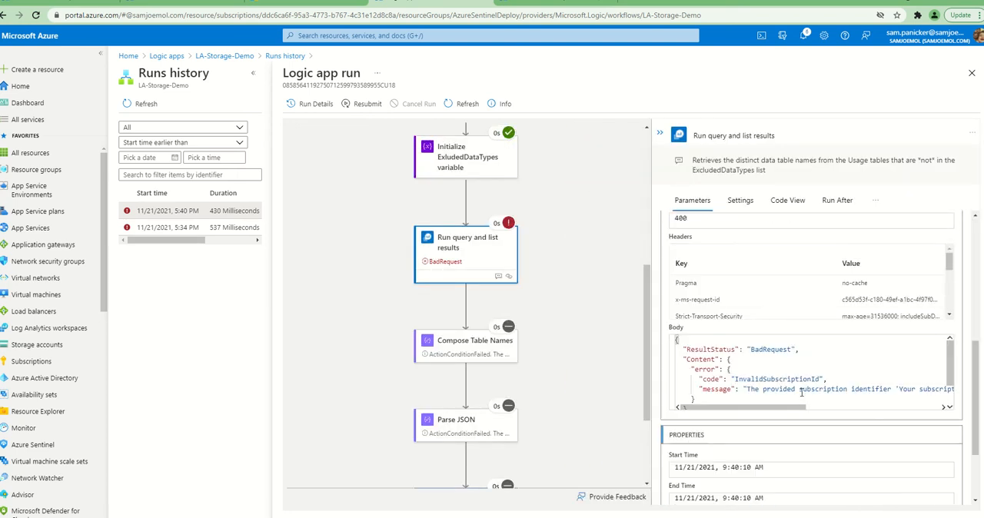
mouse_move(788, 407)
mouse_down()
mouse_move(926, 413)
mouse_move(769, 413)
mouse_up()
scroll(778, 377, up, 1)
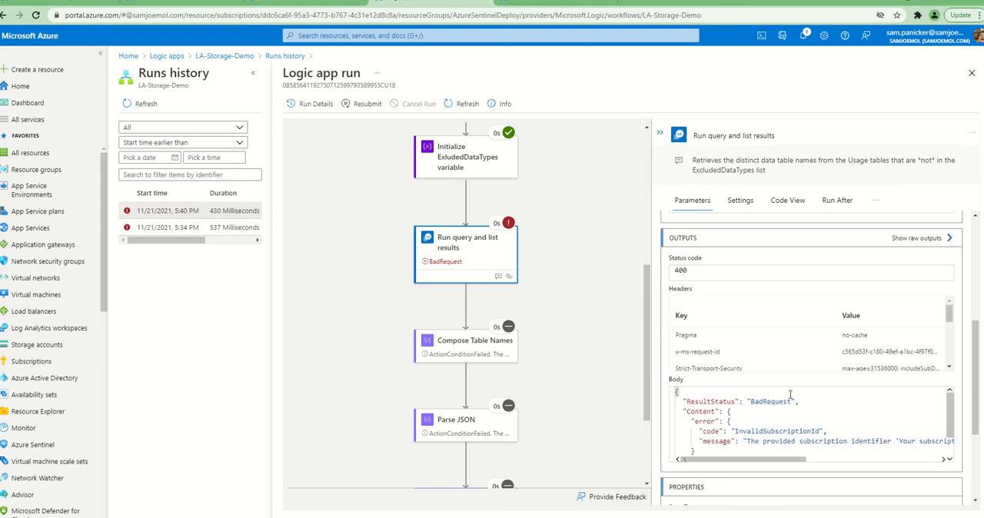
scroll(794, 423, up, 1)
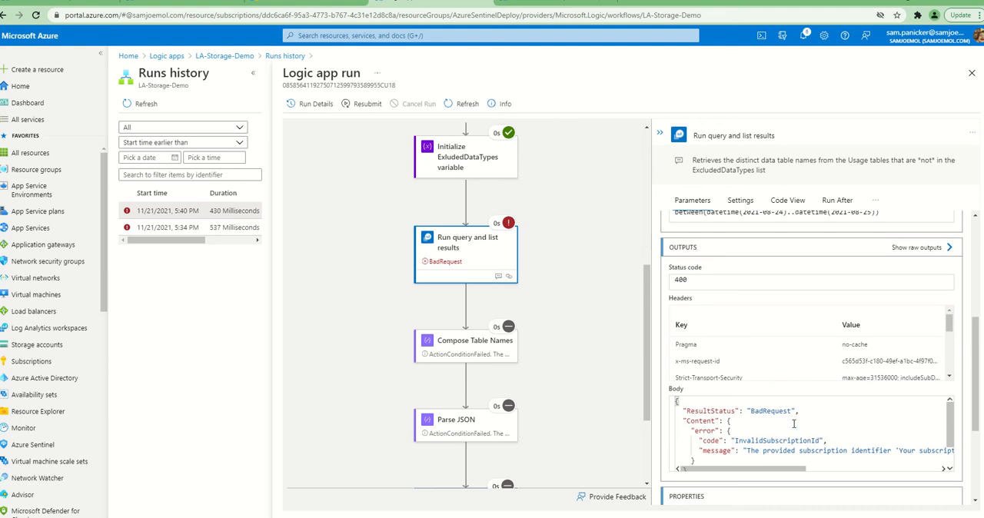
scroll(795, 408, down, 3)
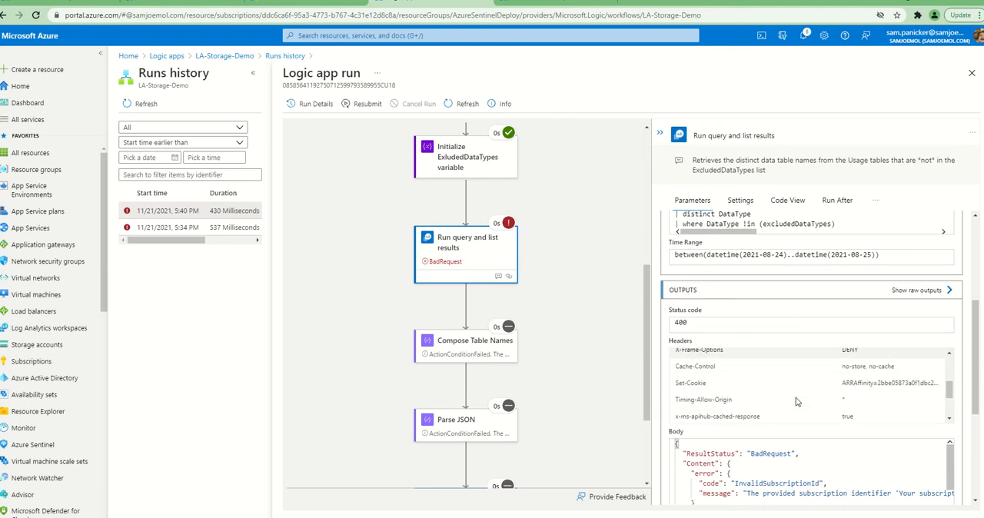
scroll(796, 401, up, 2)
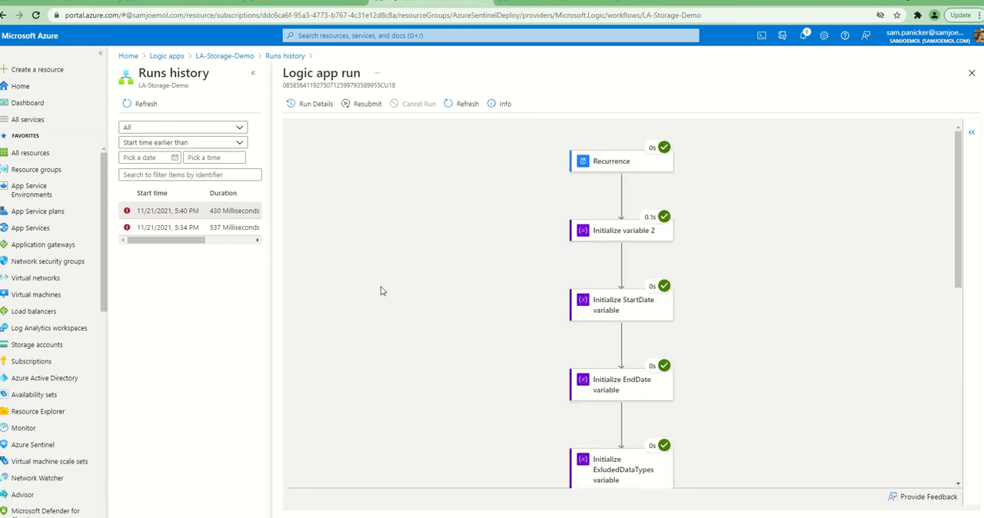
Go through the run's action statuses again, from Recurrence to the For each loop
scroll(626, 328, down, 2)
scroll(626, 328, down, 3)
scroll(618, 315, up, 1)
scroll(611, 299, down, 1)
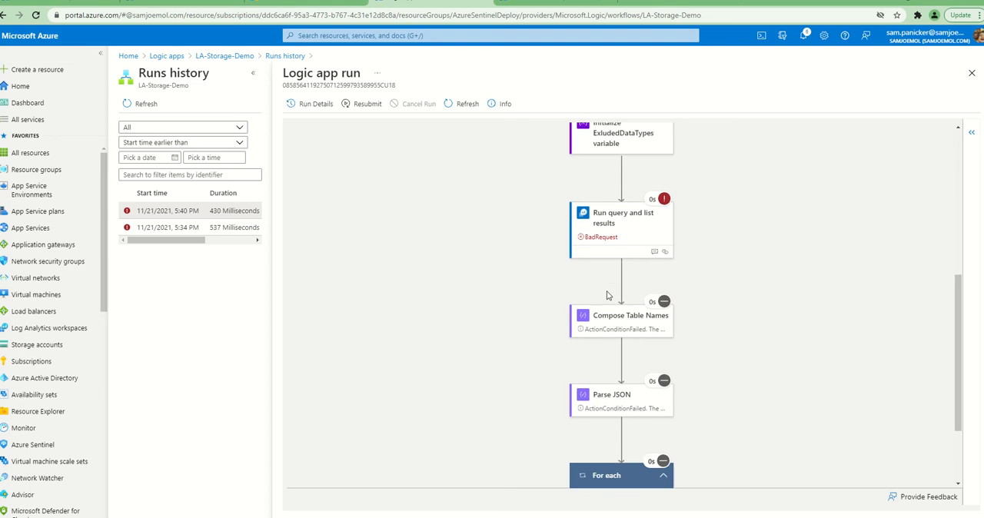
Leave the run details, return to the LA-Storage-Demo overview, and check the incidents list of AzureSentinelWorkspace in Azure Sentinel
scroll(607, 292, up, 1)
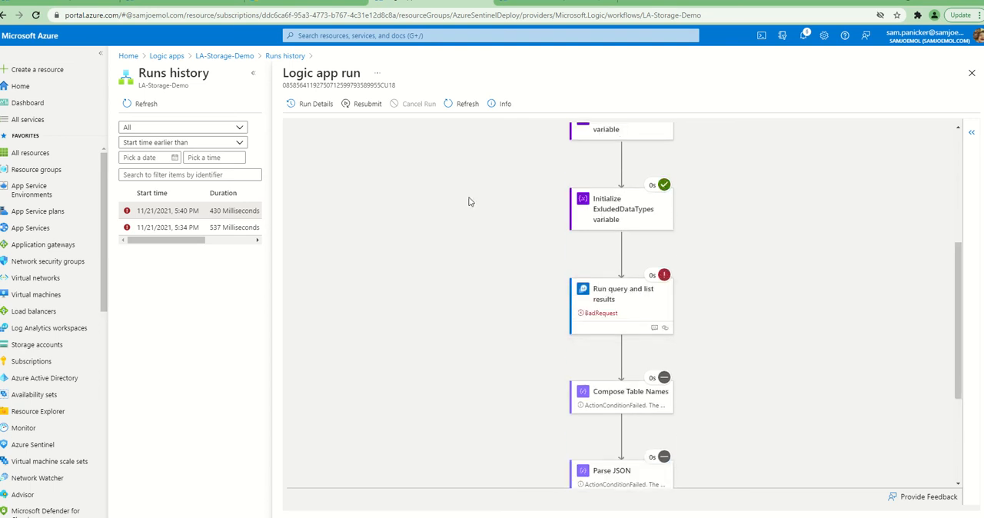
click(276, 56)
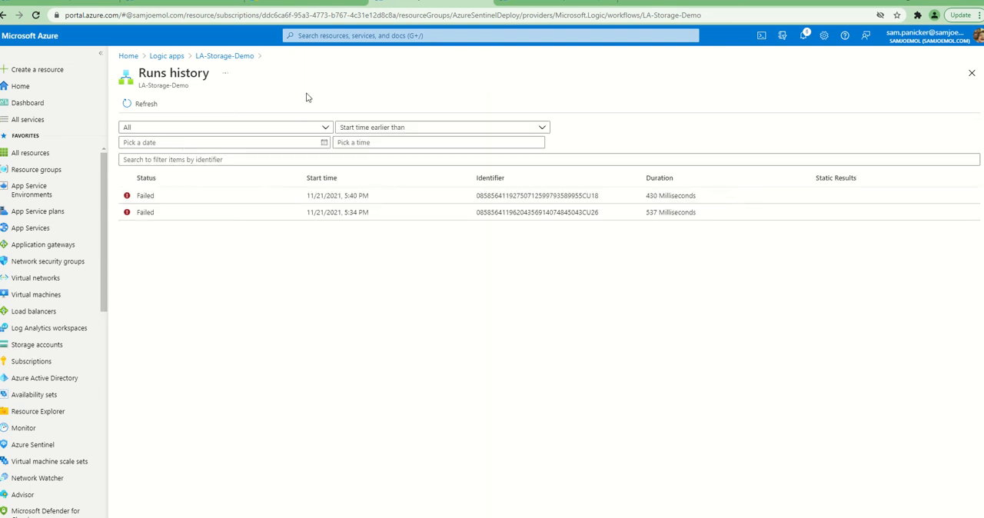
click(216, 58)
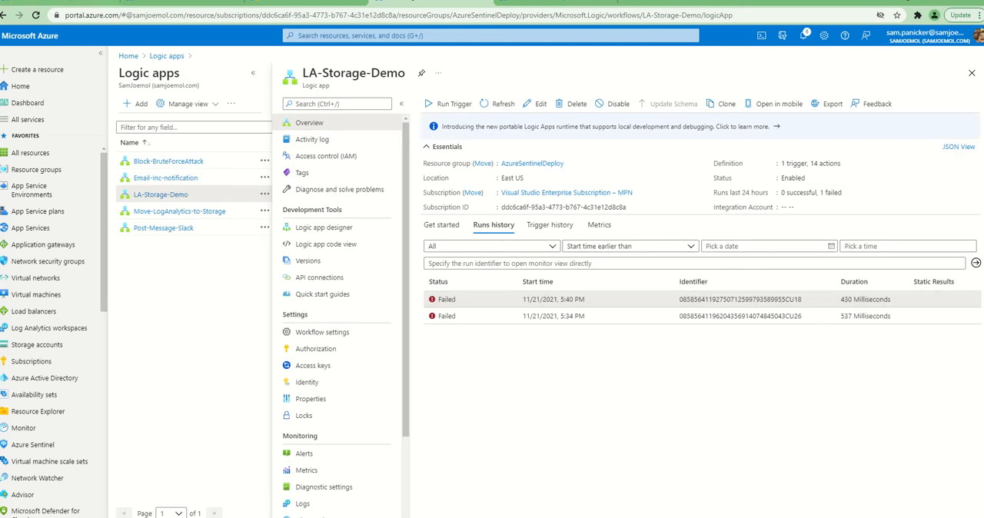
click(171, 4)
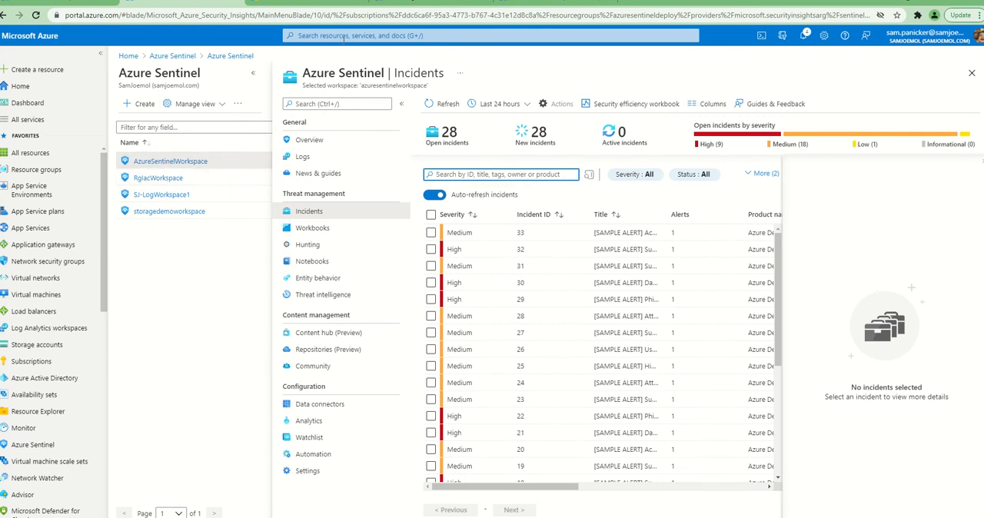
click(325, 7)
click(415, 4)
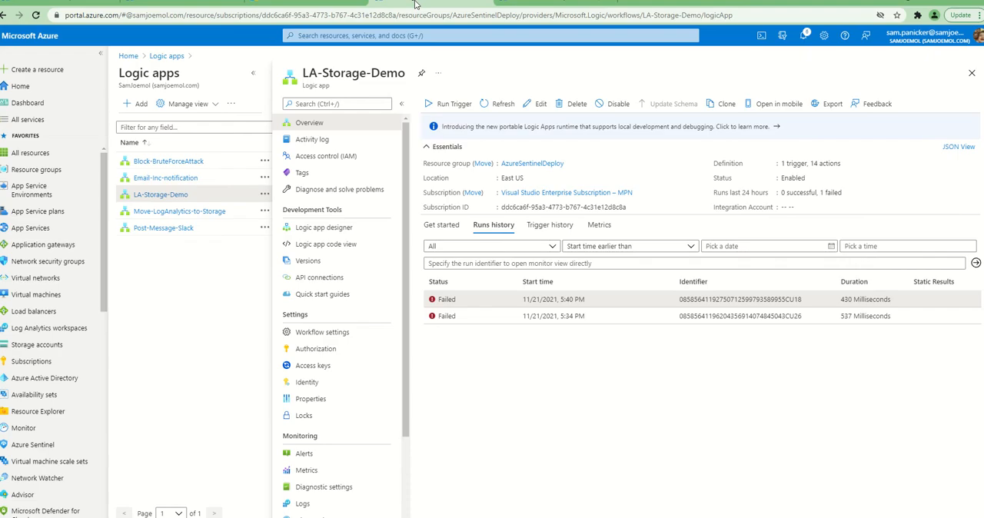
Duplicate the LA-Storage-Demo browser tab and use it to inspect the youtubedemola container in the lastoragesamjoe1 storage account
right_click(415, 4)
click(450, 66)
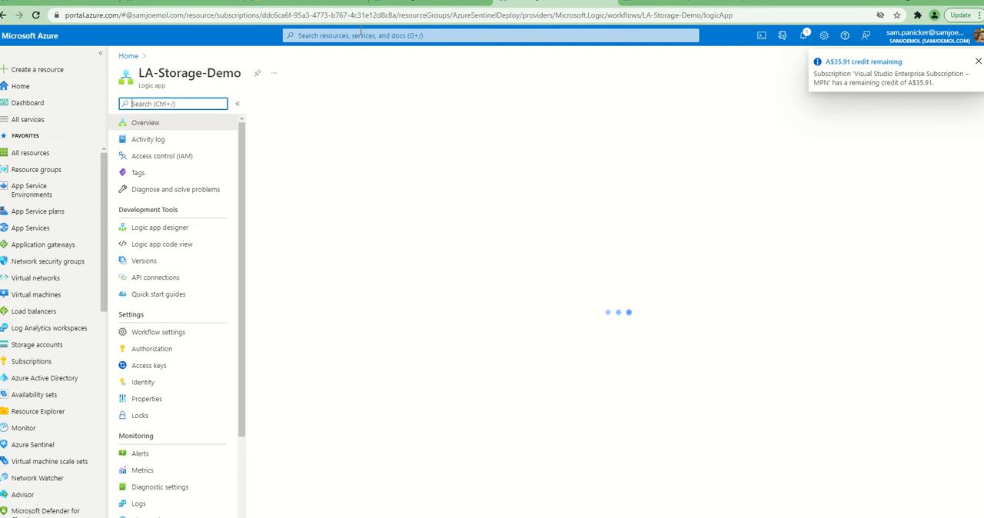
click(359, 36)
click(575, 189)
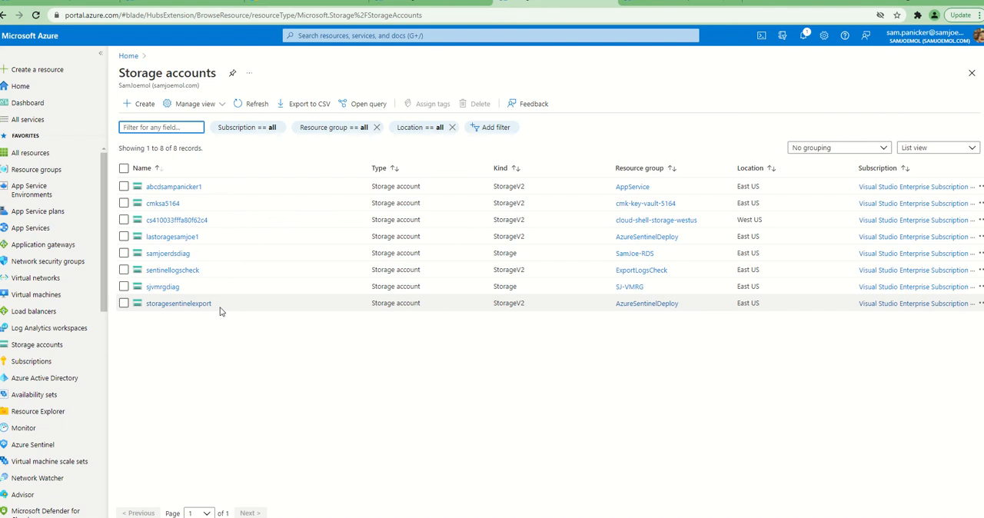
click(180, 238)
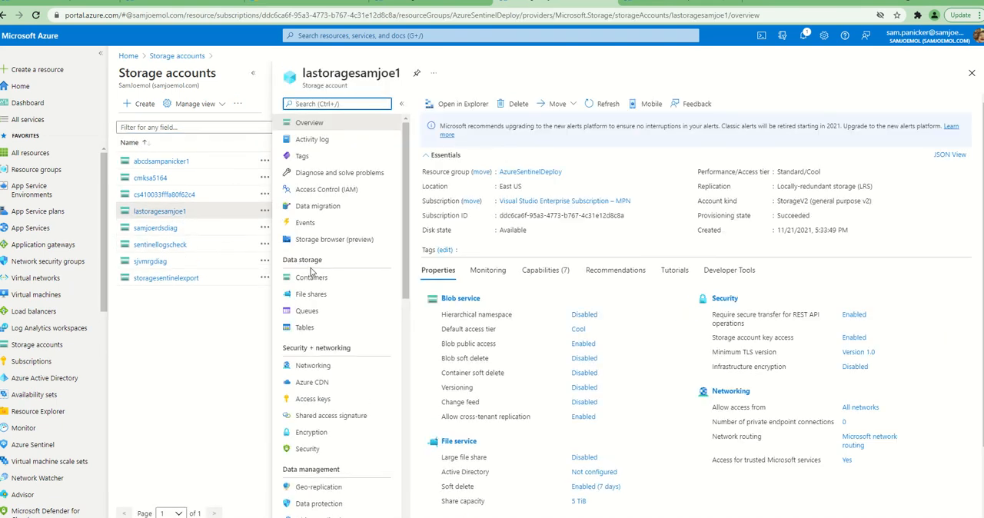
click(312, 278)
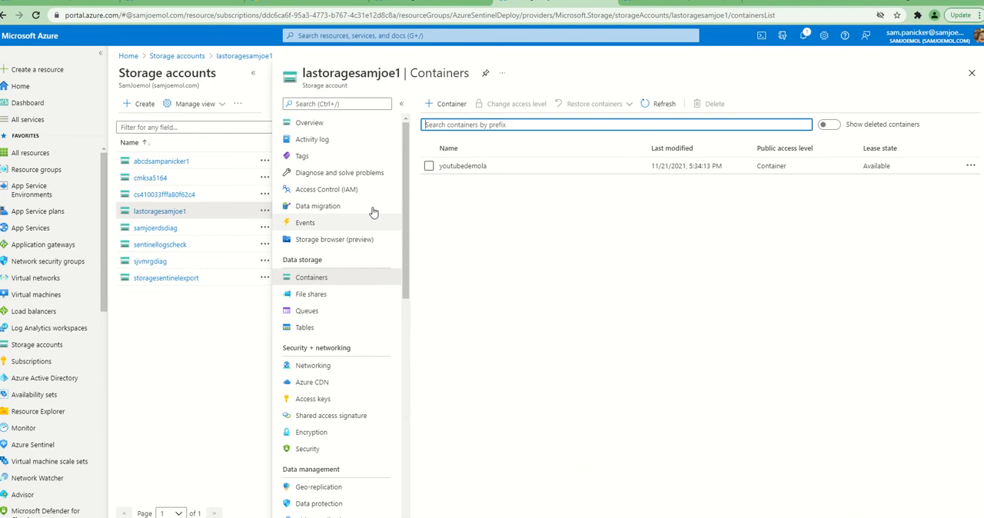
click(460, 166)
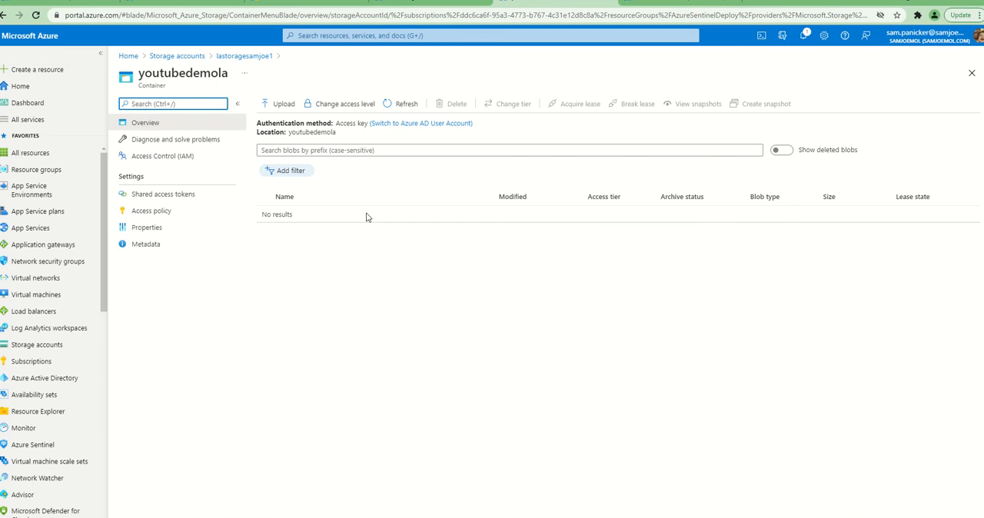
Go back to LA-Storage-Demo, open its workflow in the Logic app designer, and view the parameters of Initialize variable 2
click(198, 5)
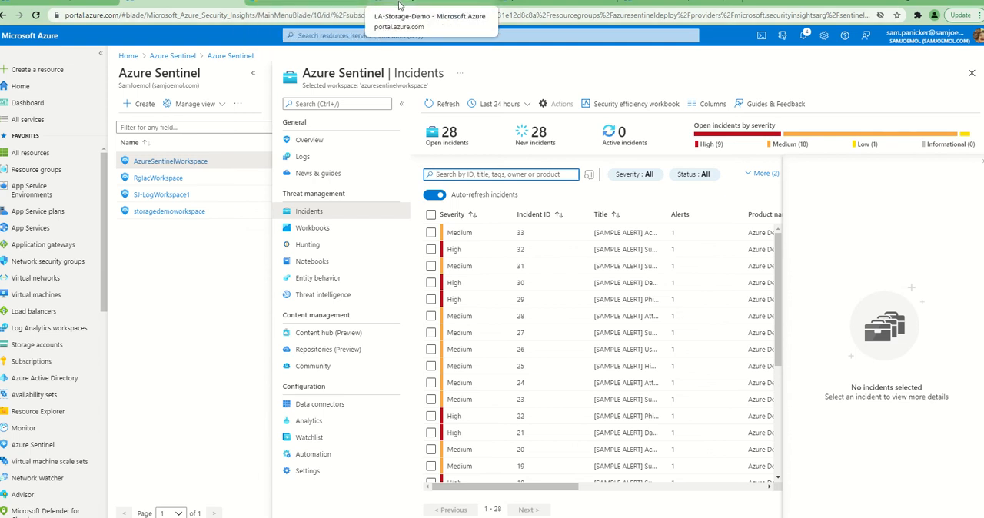
click(460, 8)
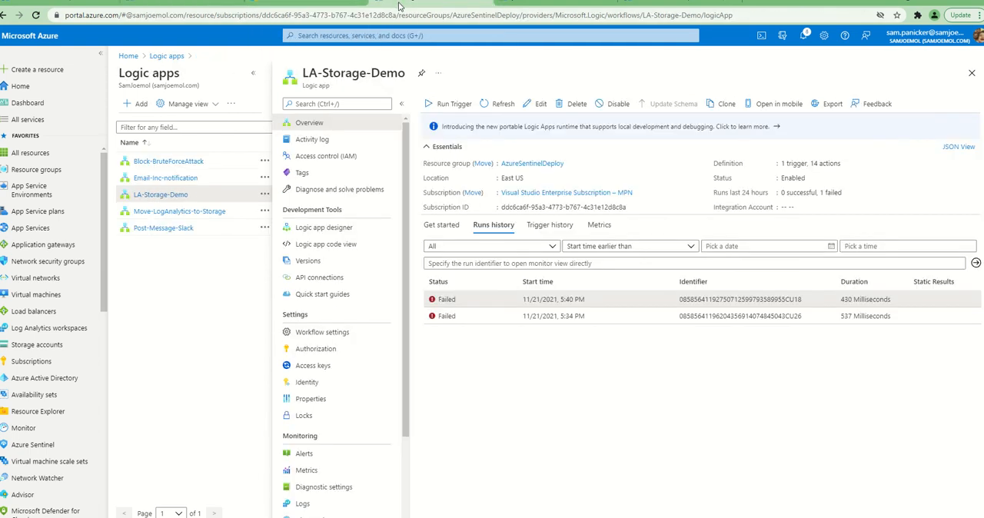
click(324, 227)
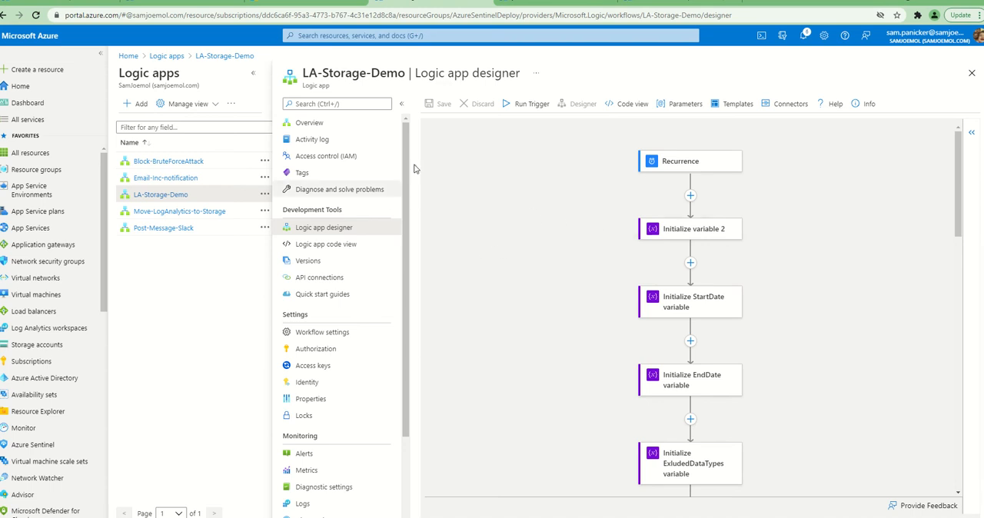
click(691, 235)
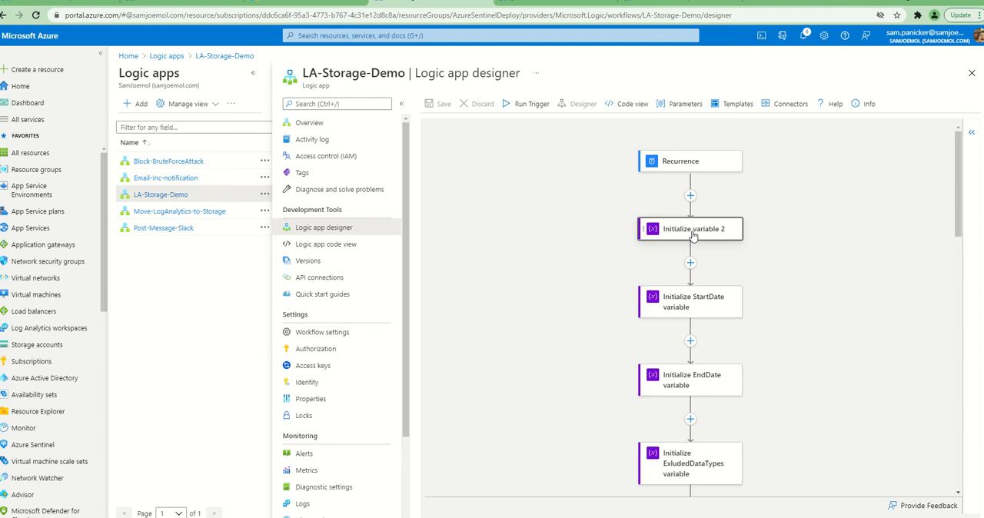
Set the addDays offset in the StartDate variable's formatDateTime expression to -0, update it, and recheck the stored expression
click(565, 303)
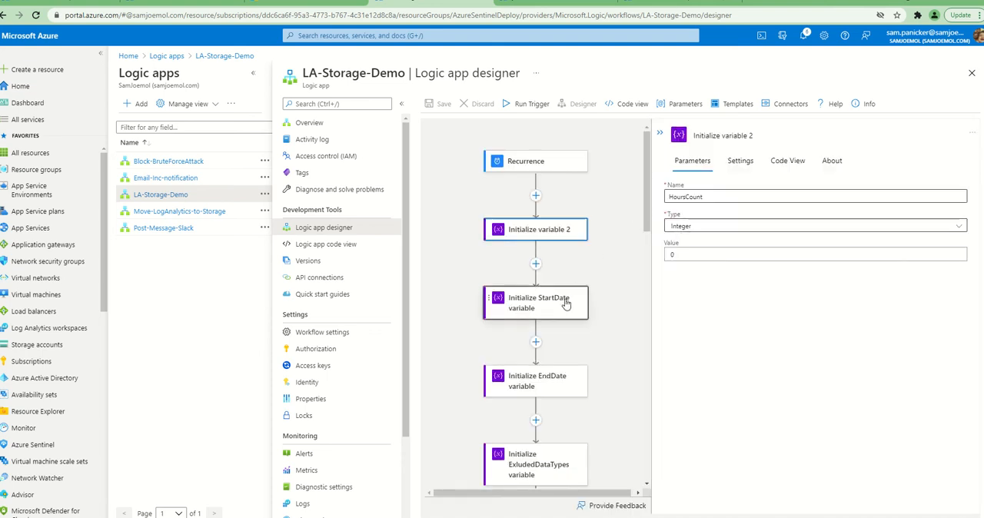
click(714, 258)
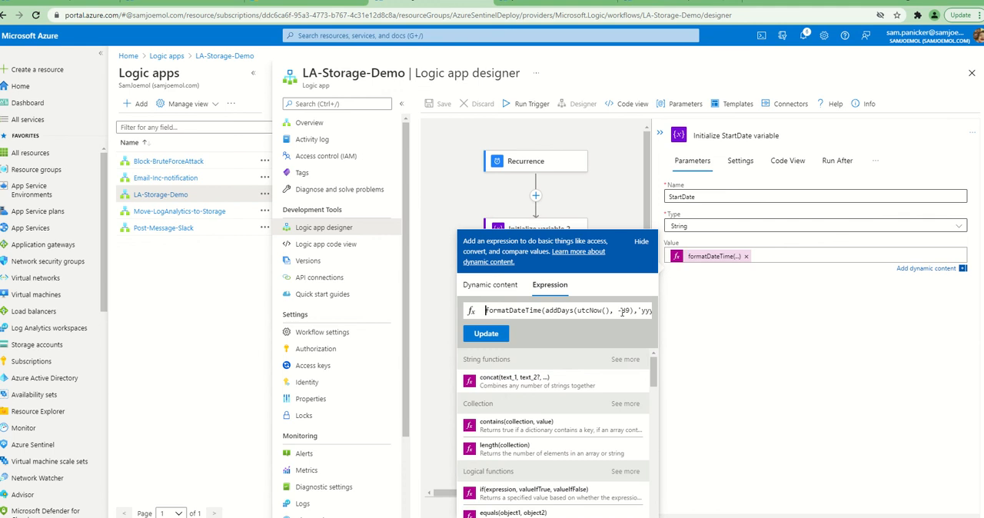
key(Delete)
text(0)
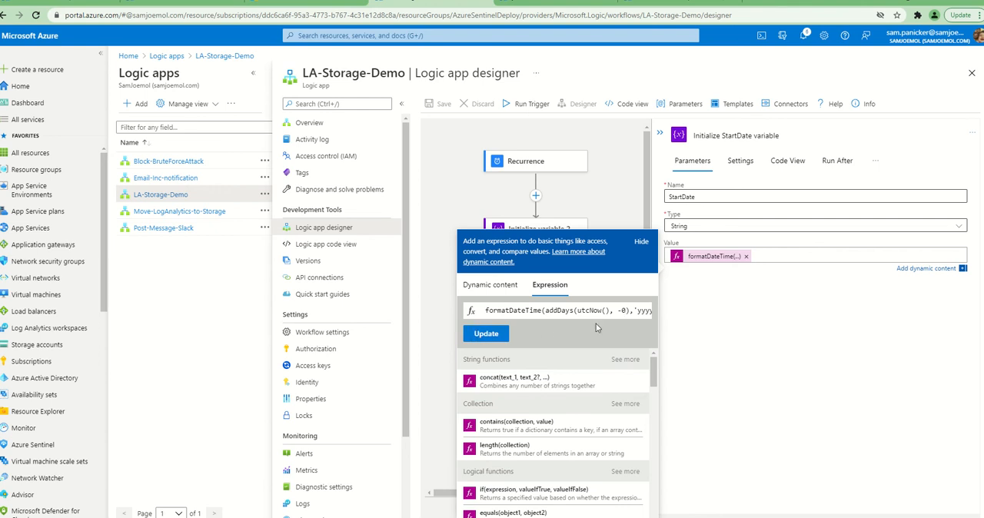
click(484, 333)
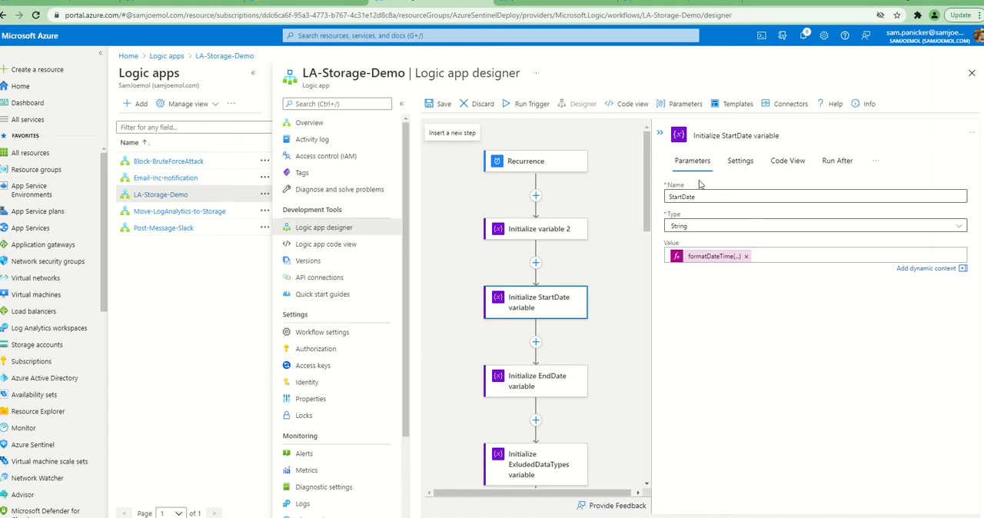
click(711, 256)
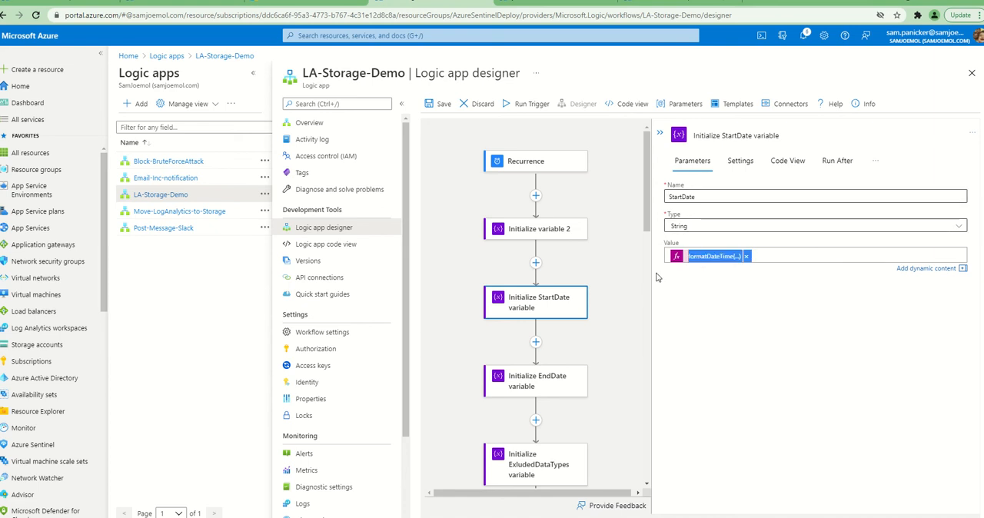
click(607, 198)
Edit the addDays offset in the EndDate variable's formatDateTime expression, update the expression, and save the logic app
click(560, 398)
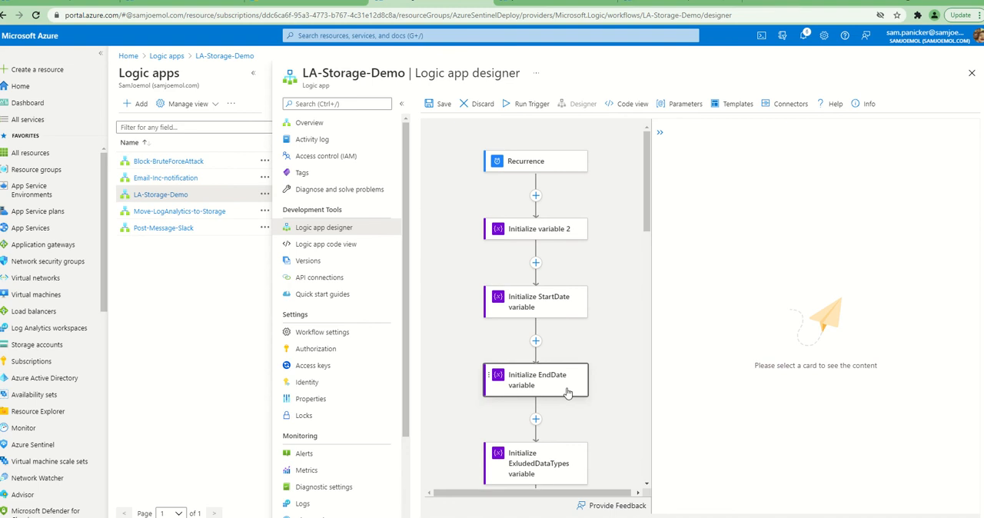
click(701, 257)
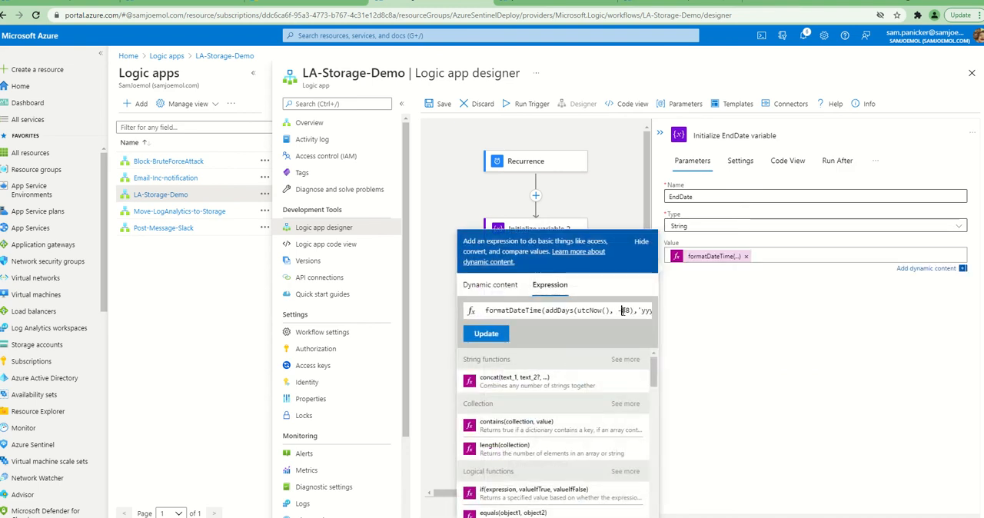
key(BackSpace)
click(492, 337)
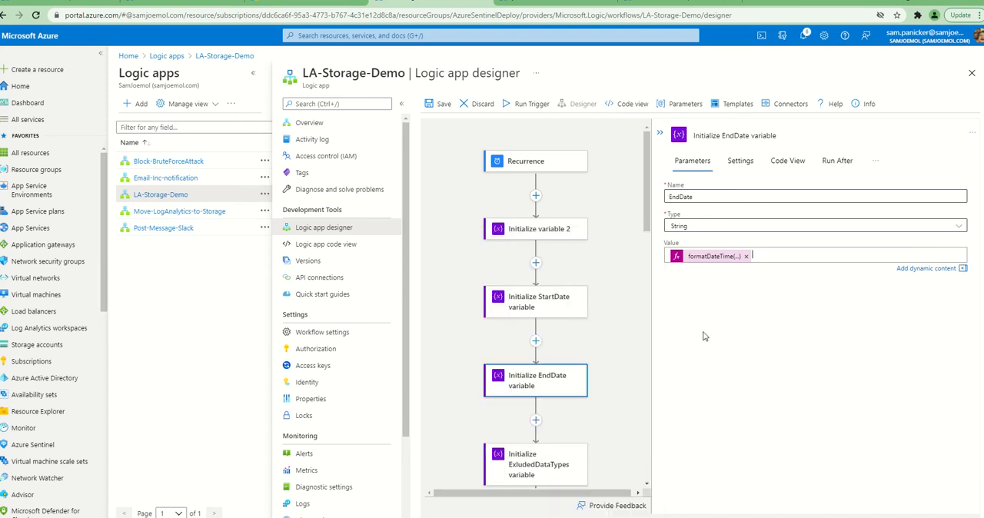
click(441, 104)
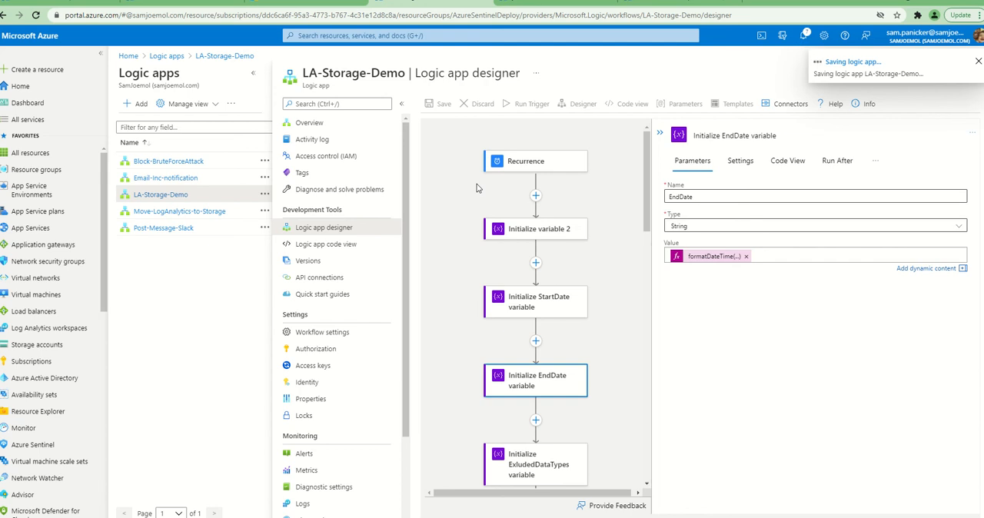
Open portal.azure.com in a new browser tab and continue with the account that is already signed in
click(102, 6)
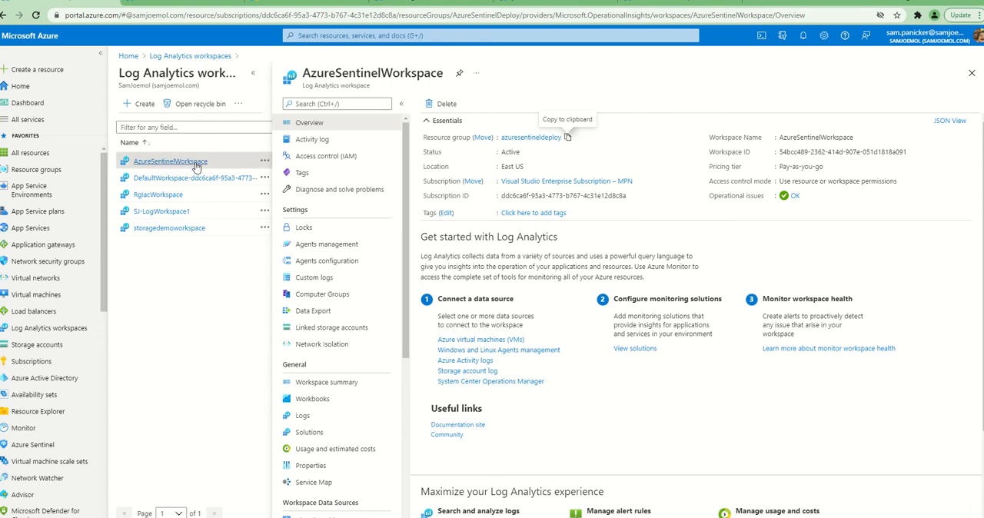
click(690, 3)
click(753, 3)
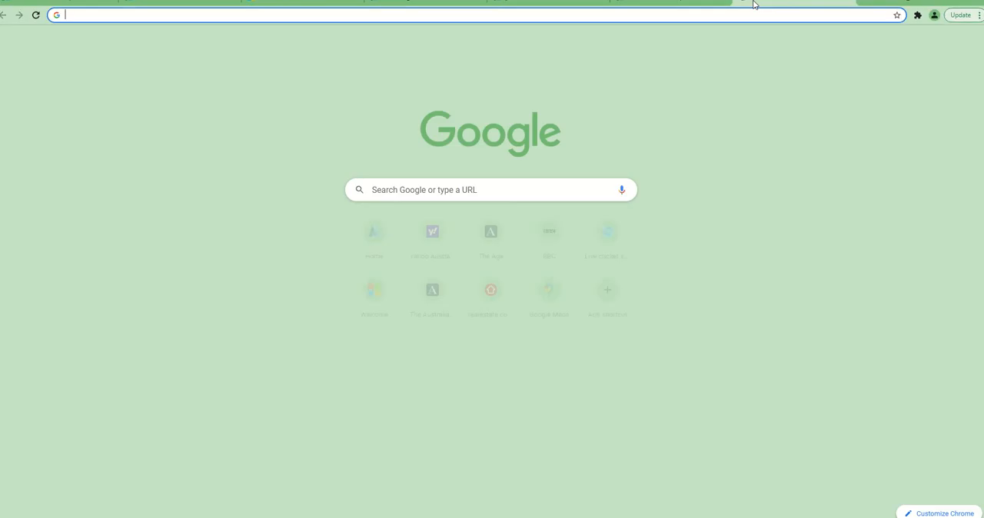
text(porta)
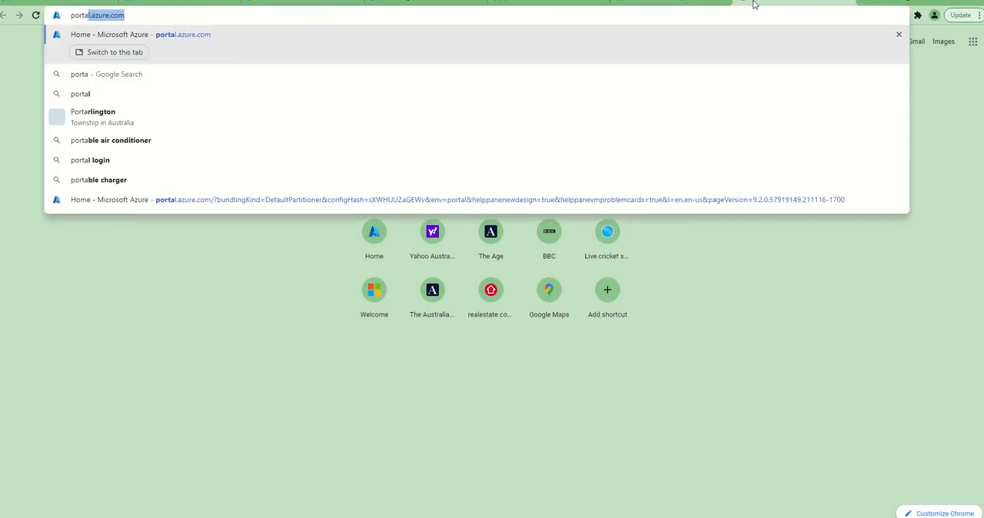
key(Return)
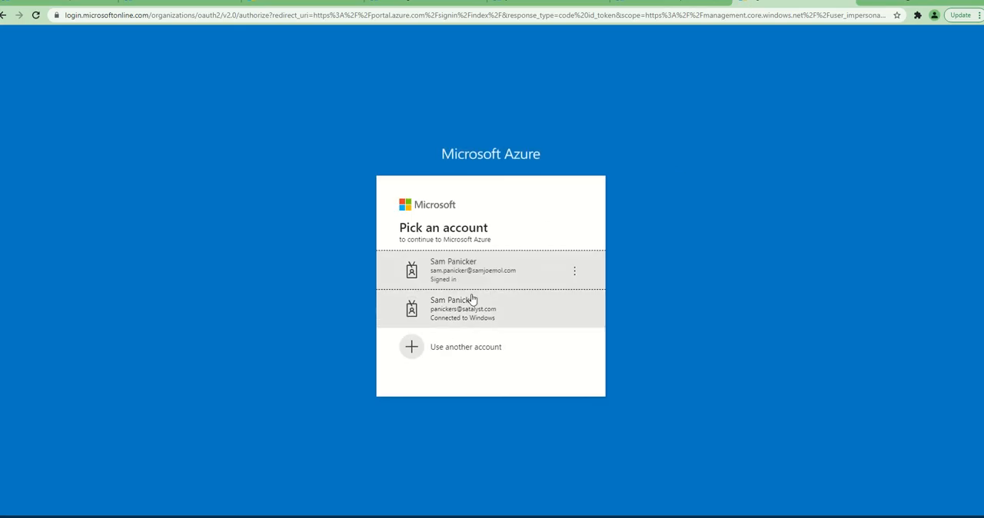
click(468, 281)
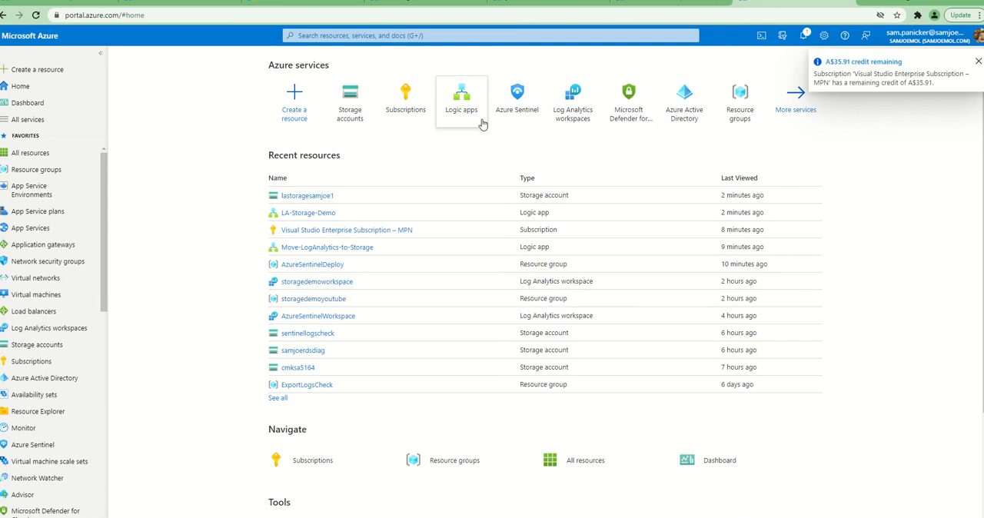
Open the security alerts of Microsoft Defender for Cloud
mouse_move(630, 121)
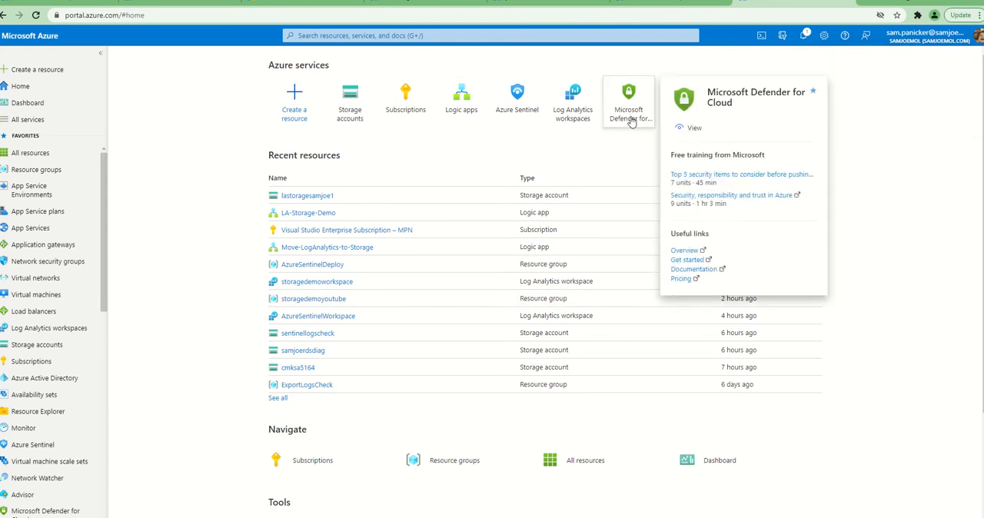
click(630, 120)
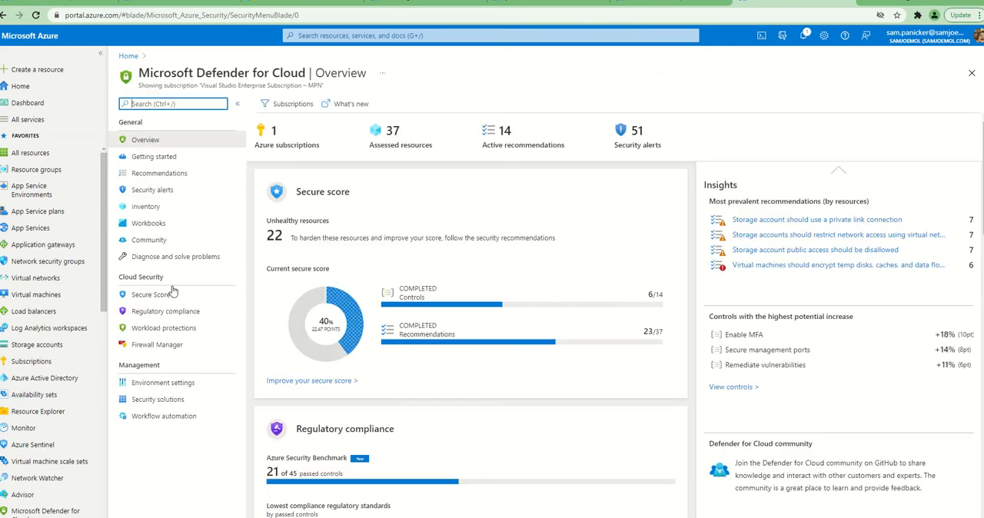
click(164, 190)
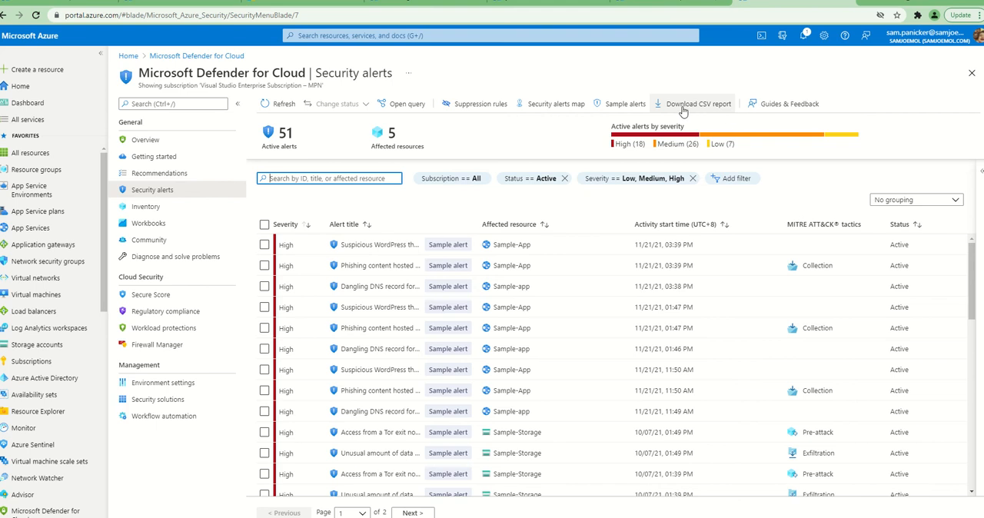
Create sample alerts in the Visual Studio Enterprise Subscription – MPN for only the App Services and Key Vaults plans
click(620, 110)
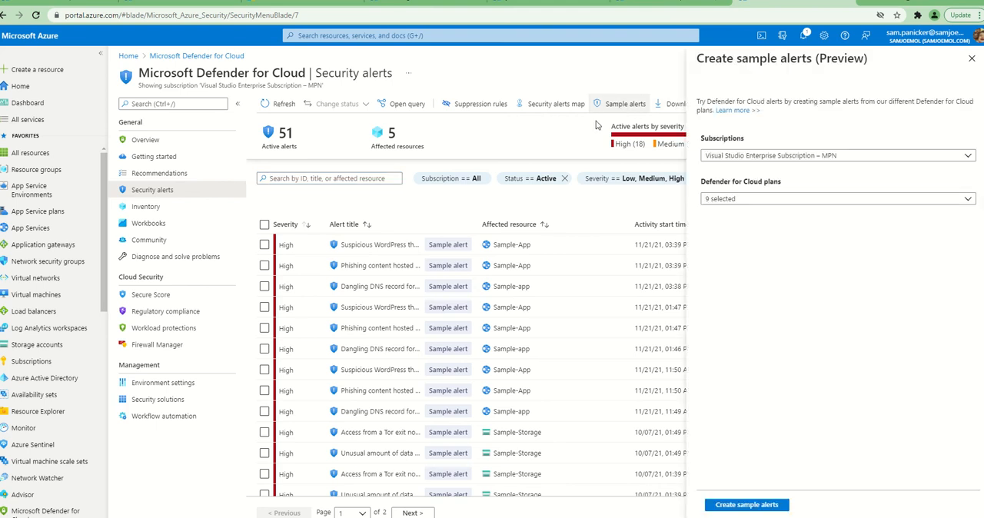
click(721, 199)
click(710, 213)
click(709, 230)
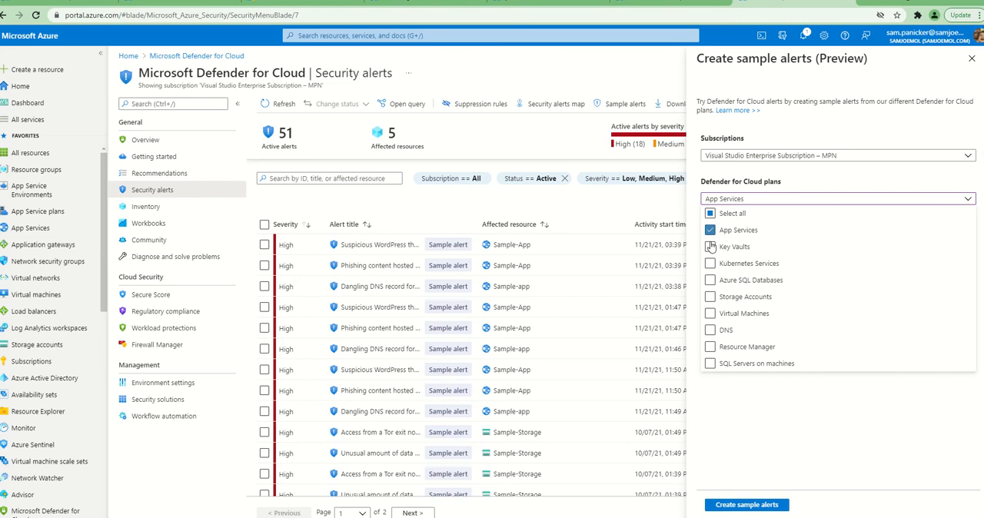
click(709, 247)
click(747, 505)
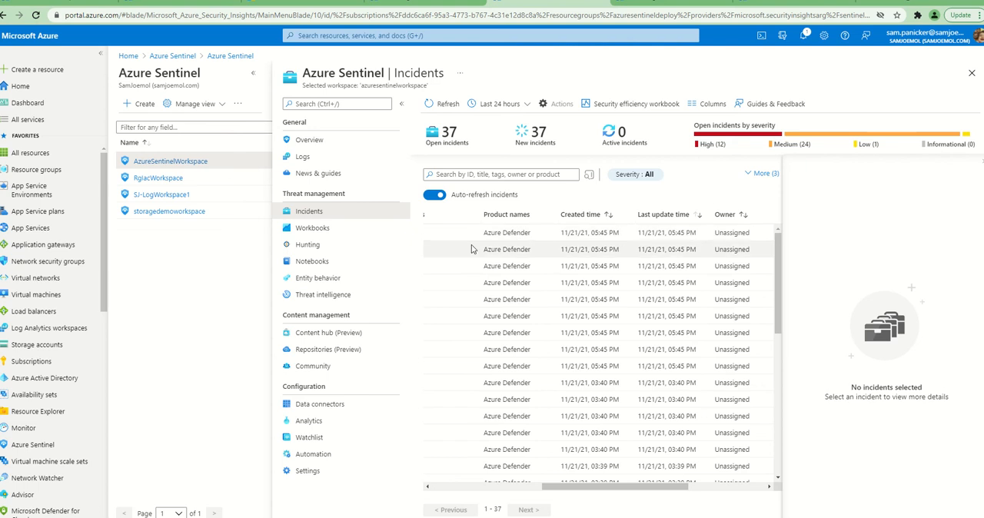
Check the portal notifications about the sample alerts, and refresh and review the creation and update times of the AzureSentinelWorkspace incidents
click(73, 4)
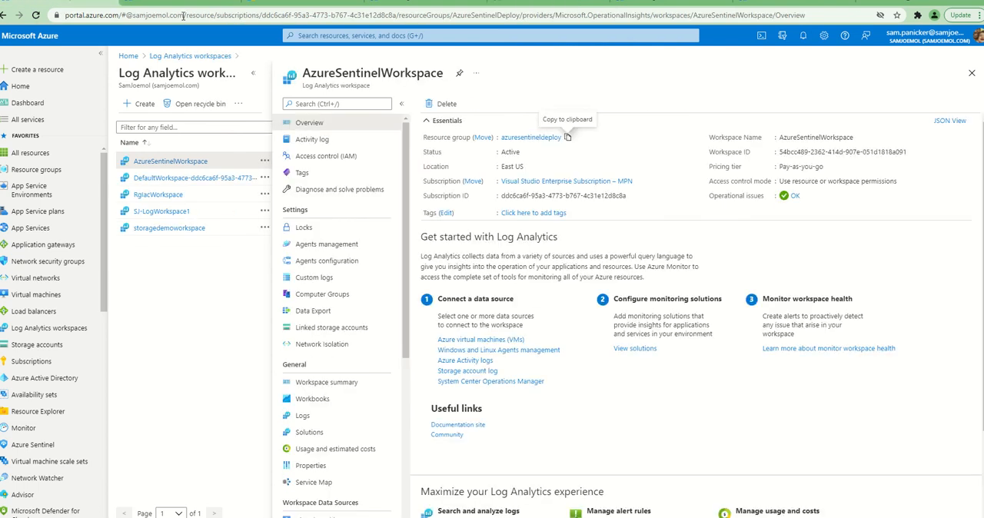
click(802, 36)
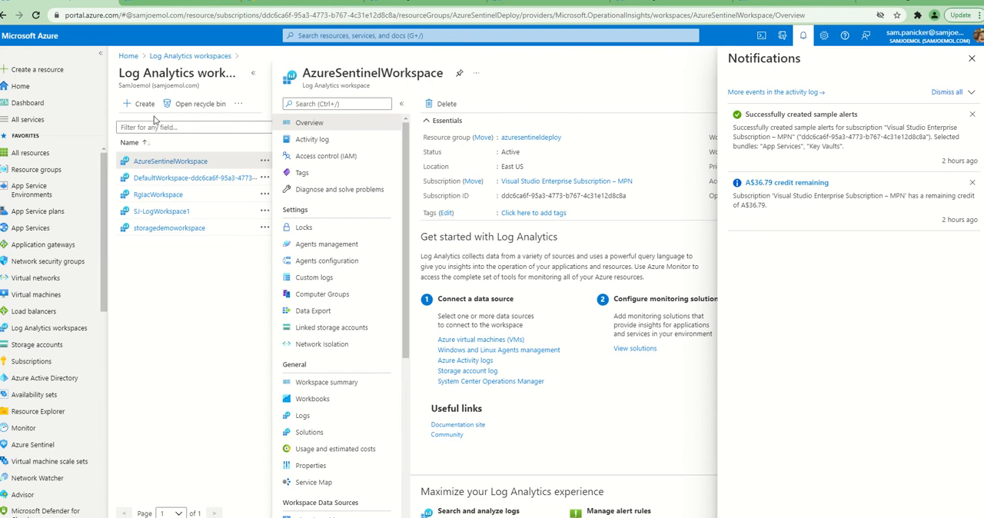
click(206, 6)
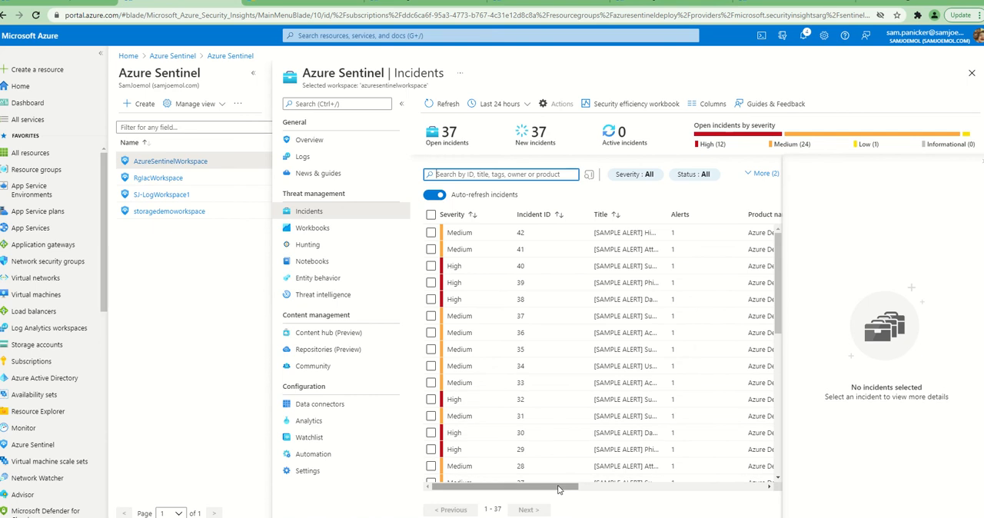
drag(558, 489, 684, 493)
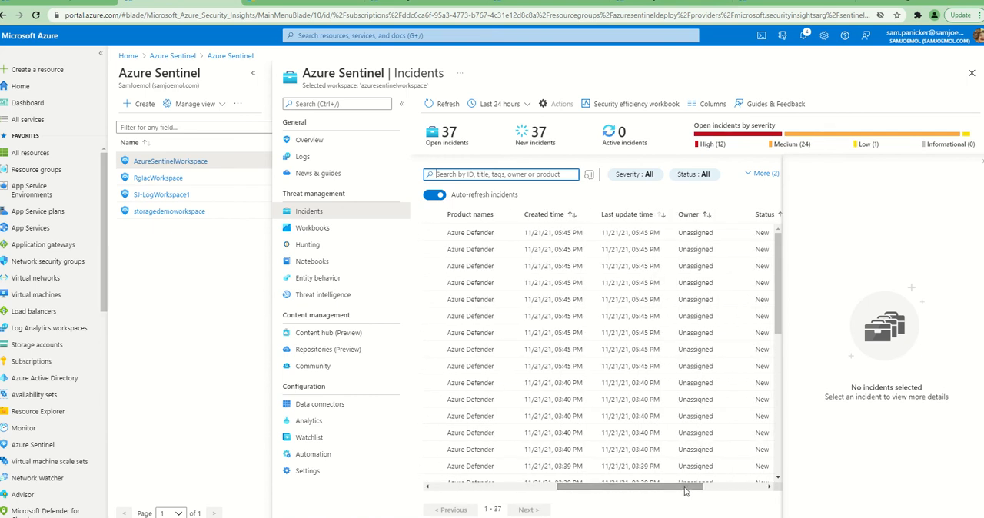
drag(624, 233, 665, 235)
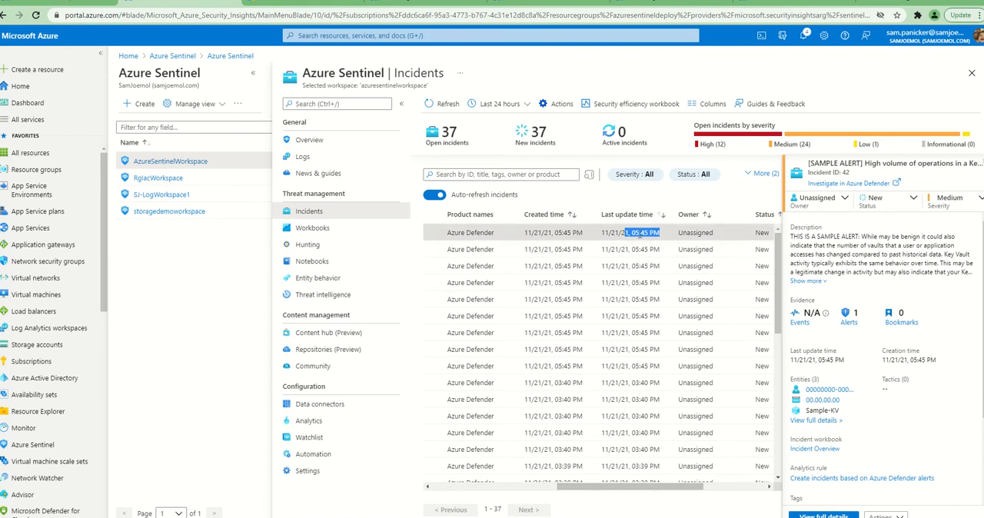
click(430, 104)
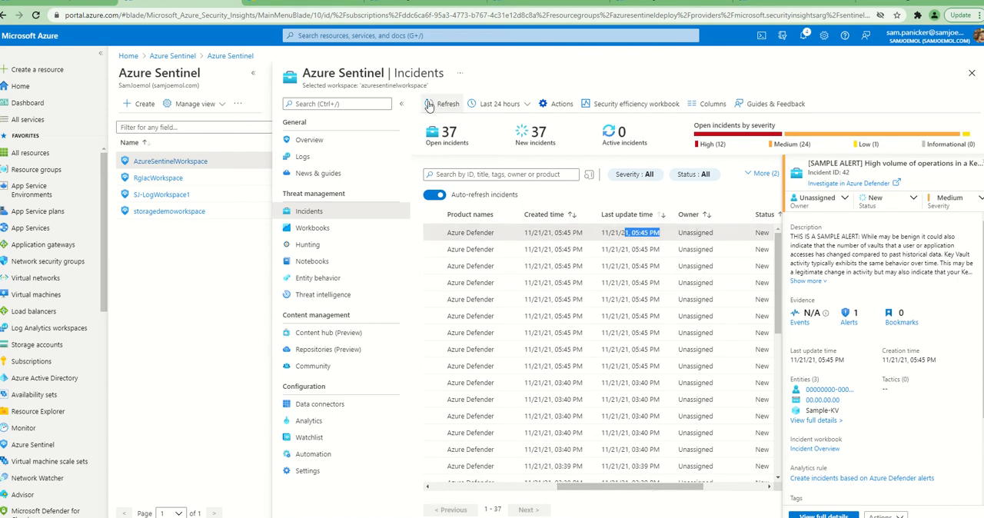
click(431, 105)
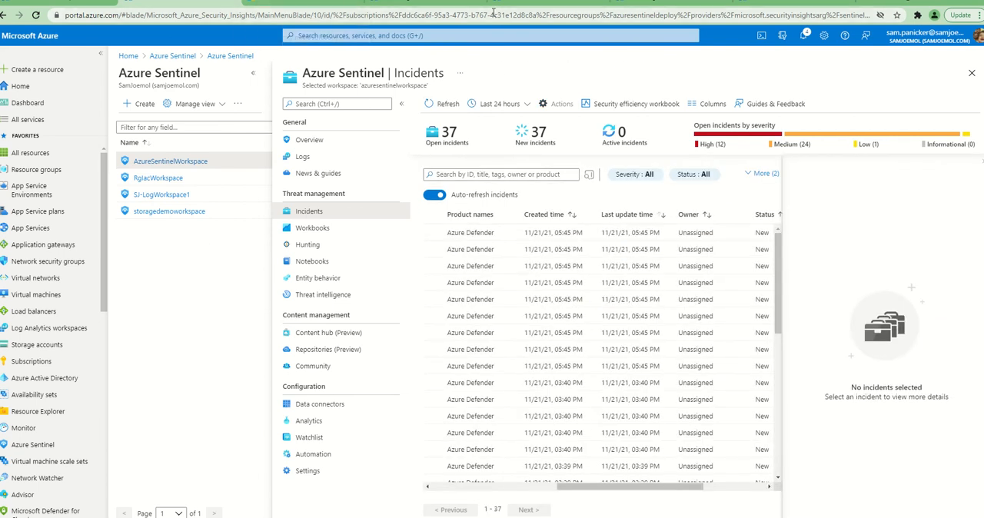
Return to the LA-Storage-Demo logic app overview and run its trigger
click(427, 2)
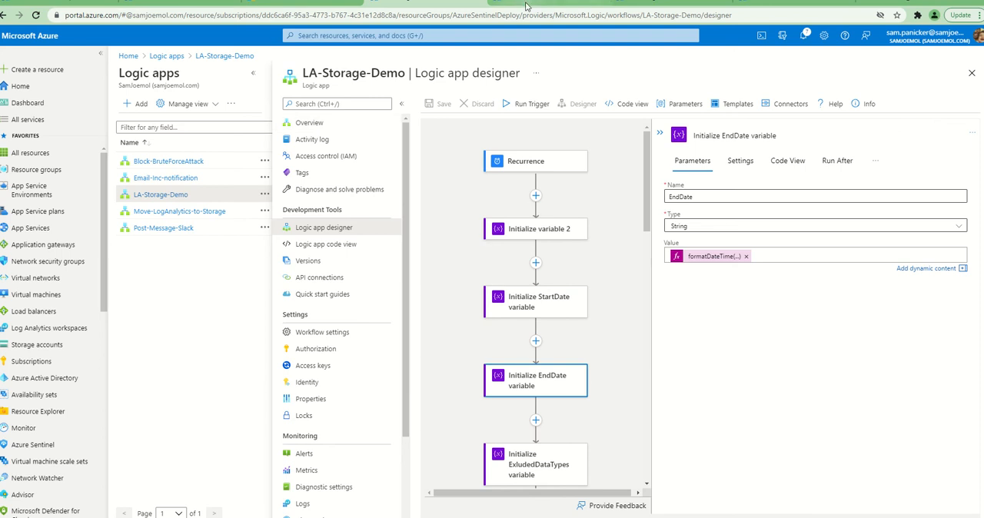
click(525, 5)
click(443, 5)
click(626, 4)
click(454, 6)
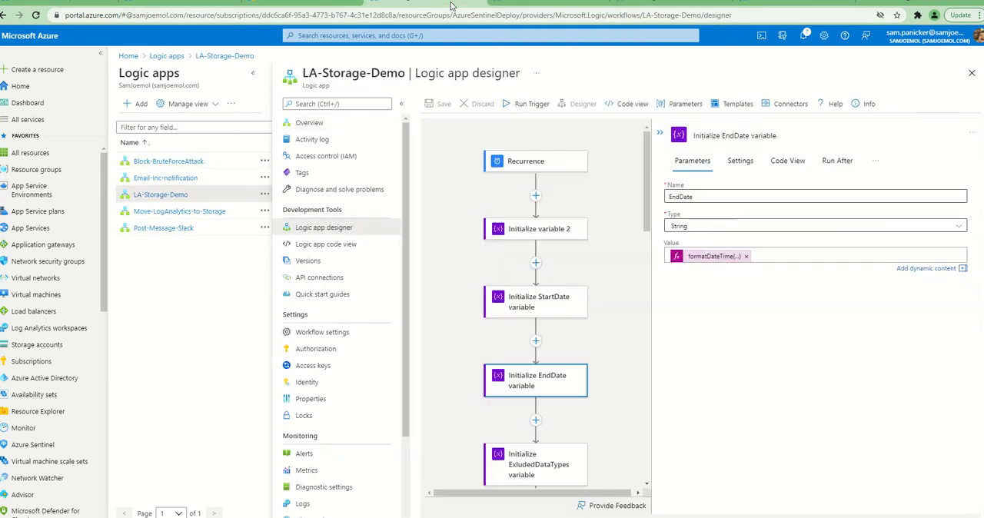
click(627, 5)
click(447, 110)
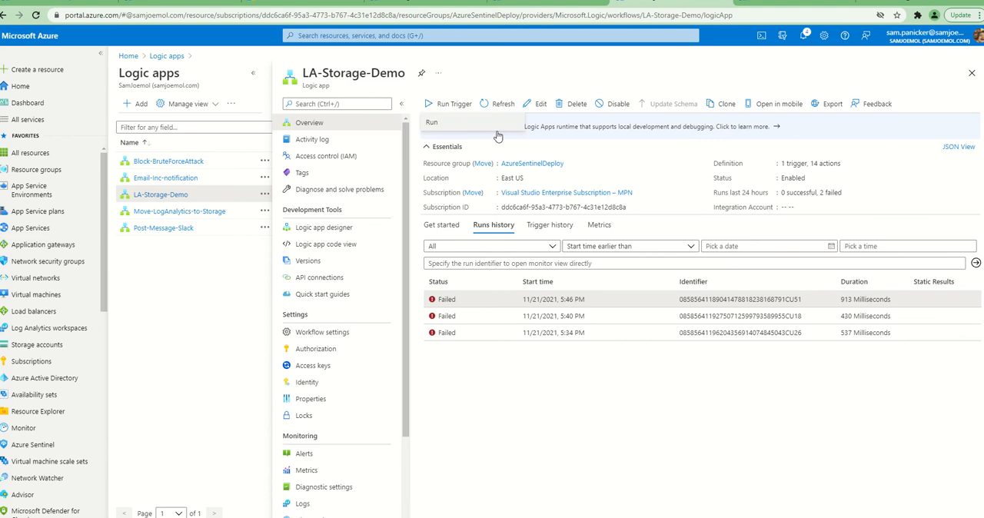
click(445, 122)
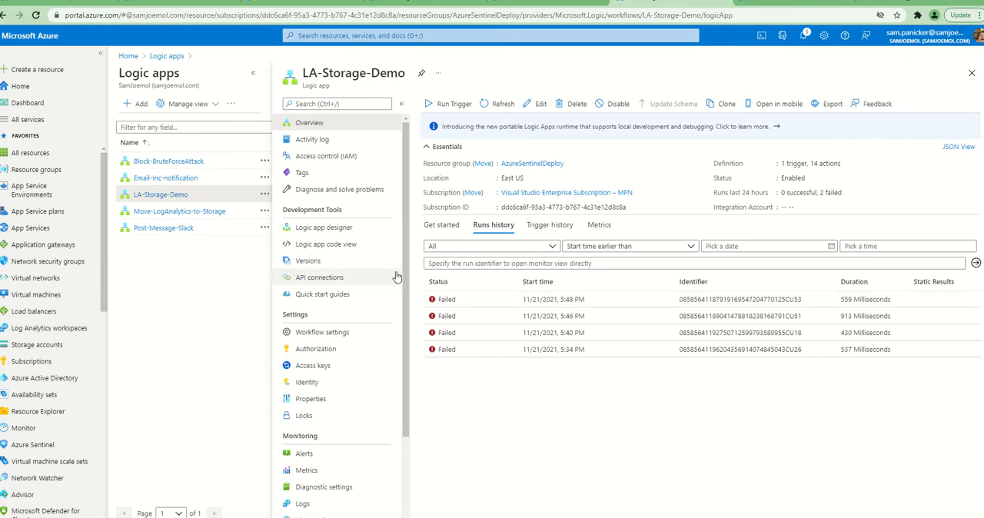
Open the newest run of LA-Storage-Demo and examine the inputs and outputs of its Run query and list results action
click(451, 301)
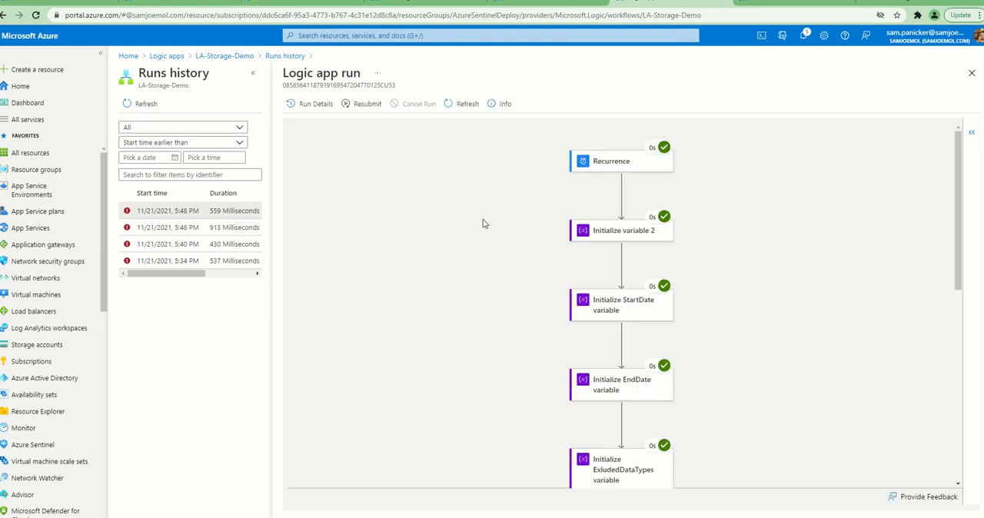
scroll(505, 228, down, 3)
scroll(515, 216, down, 1)
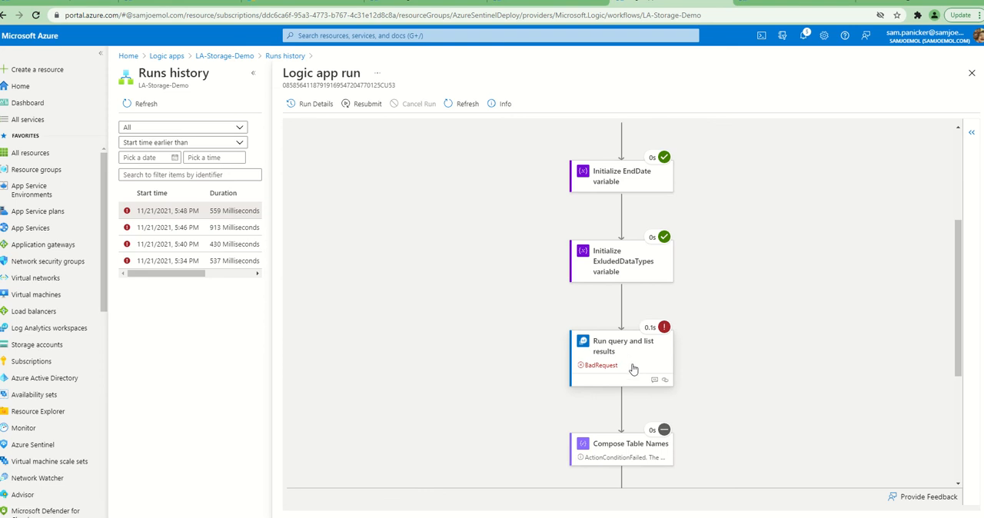
scroll(614, 361, down, 1)
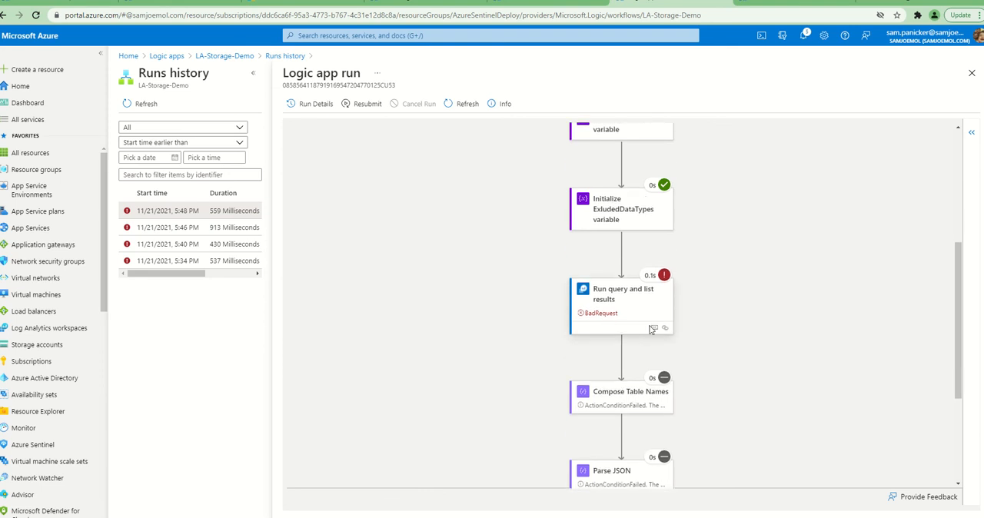
click(607, 318)
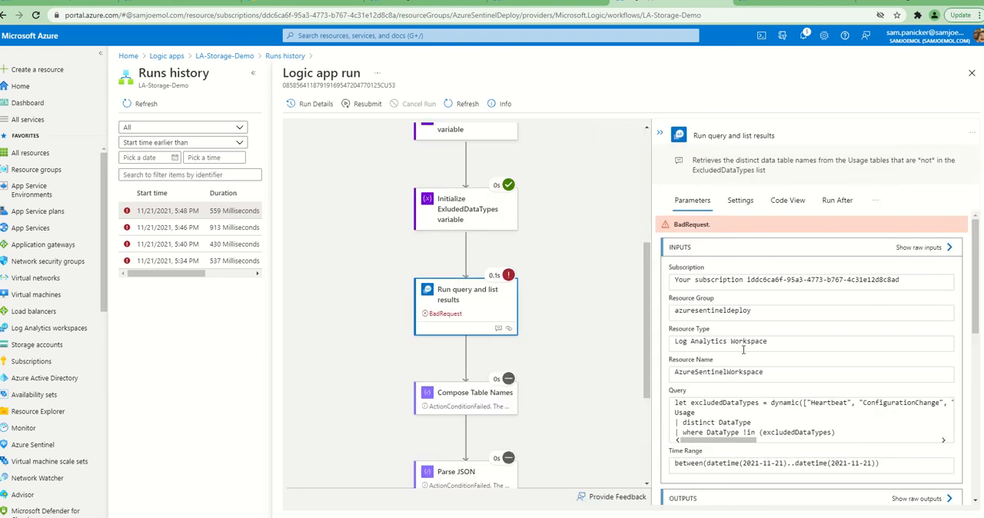
scroll(743, 350, down, 1)
scroll(743, 350, down, 4)
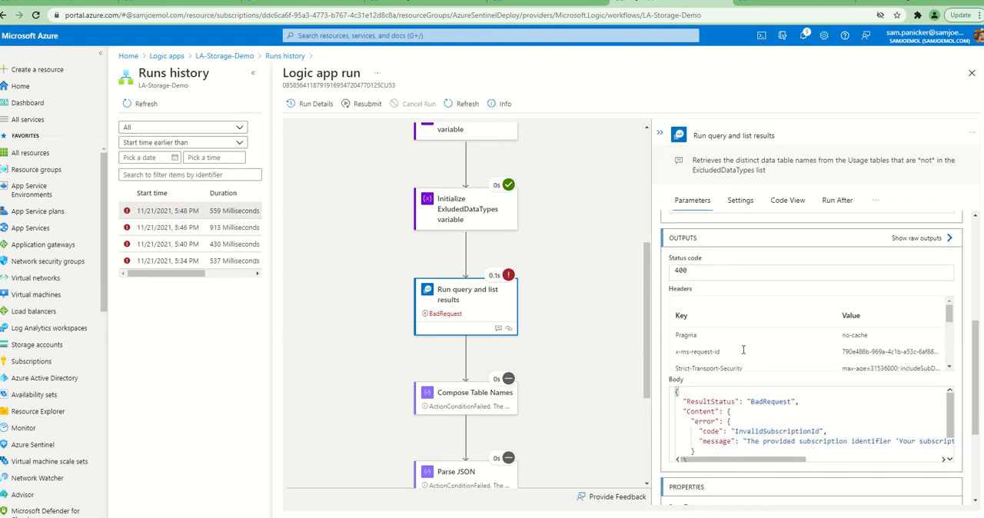
Copy the subscription identifier from the action's output body into the Notepad notes, then move the Notepad window aside
drag(770, 433, 837, 440)
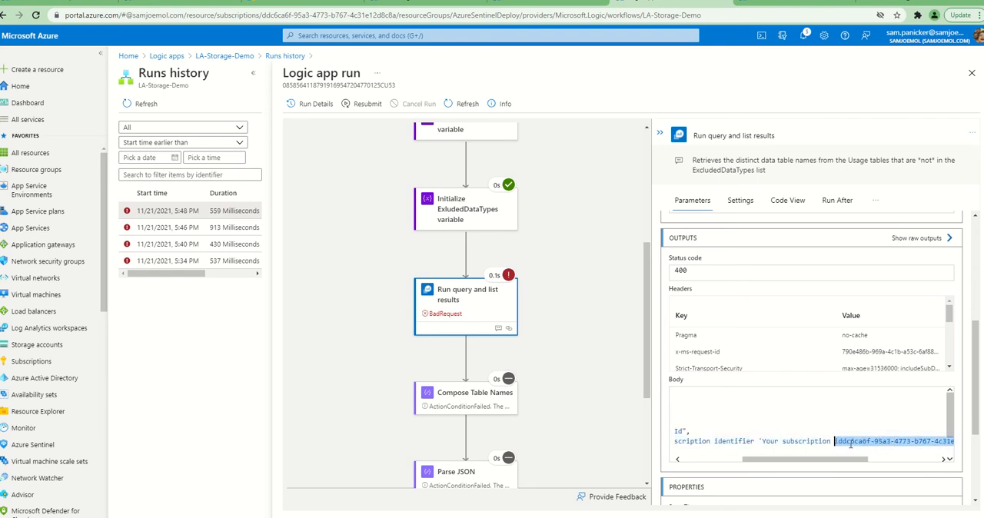
key(alt+Tab)
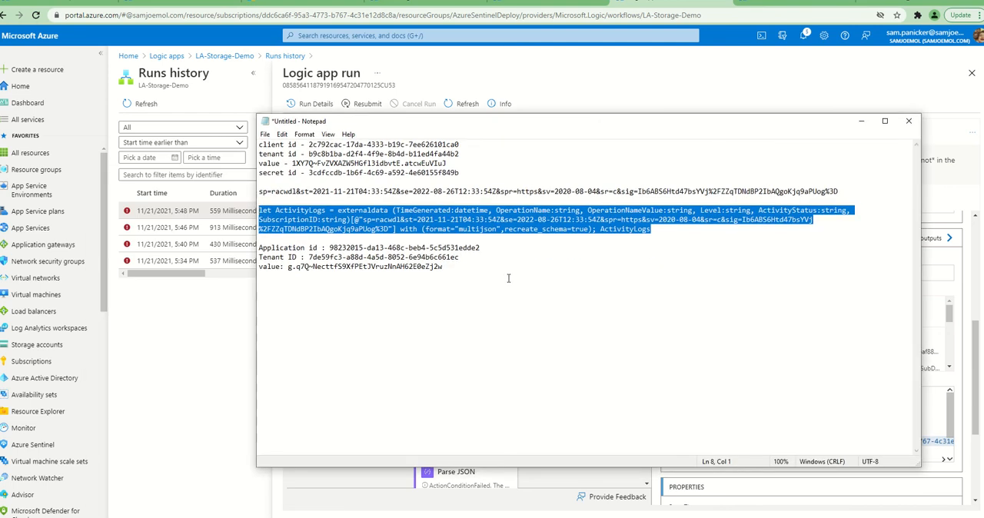
click(471, 270)
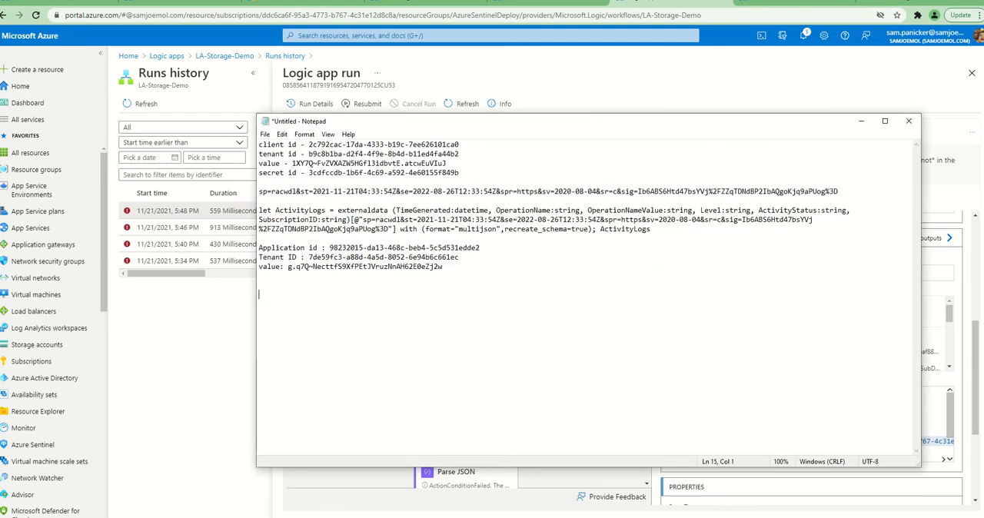
text(iddc6ca6f-95a3-4773-b767-4c31e12d8c8ad)
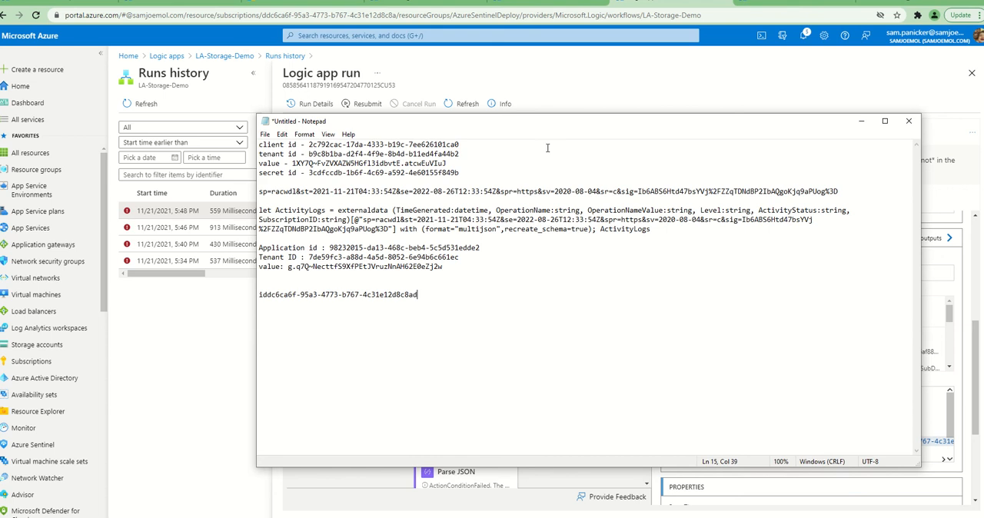
drag(562, 125, 531, 125)
drag(415, 267, 230, 239)
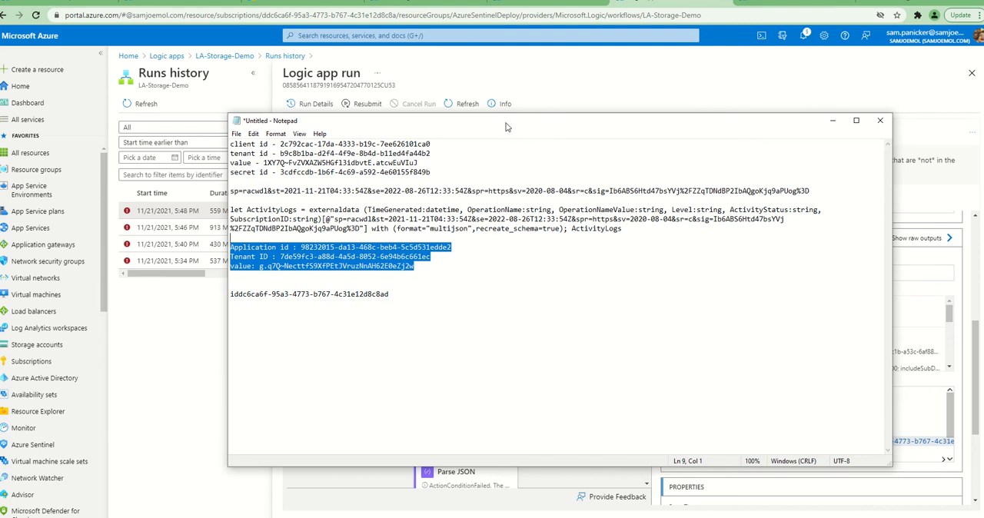
drag(506, 126, 500, 129)
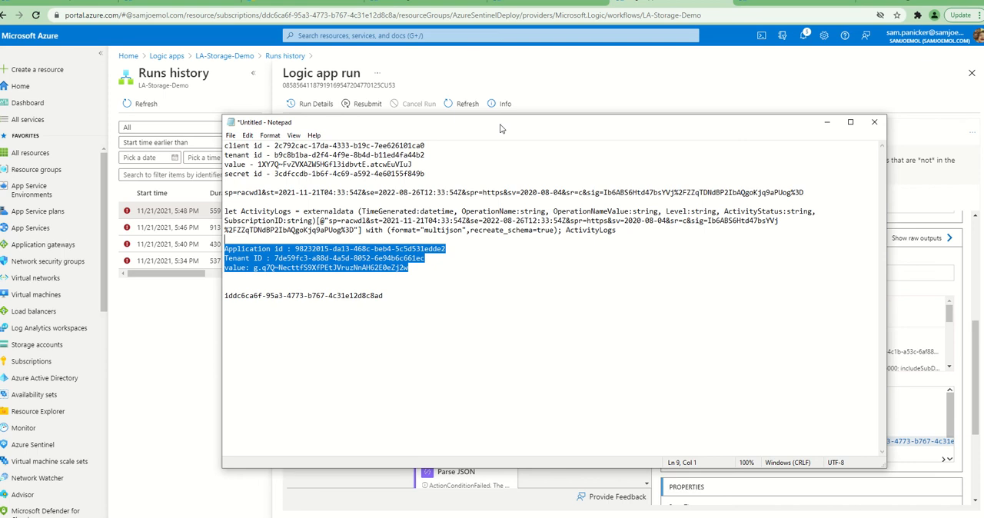
drag(441, 123, 0, 171)
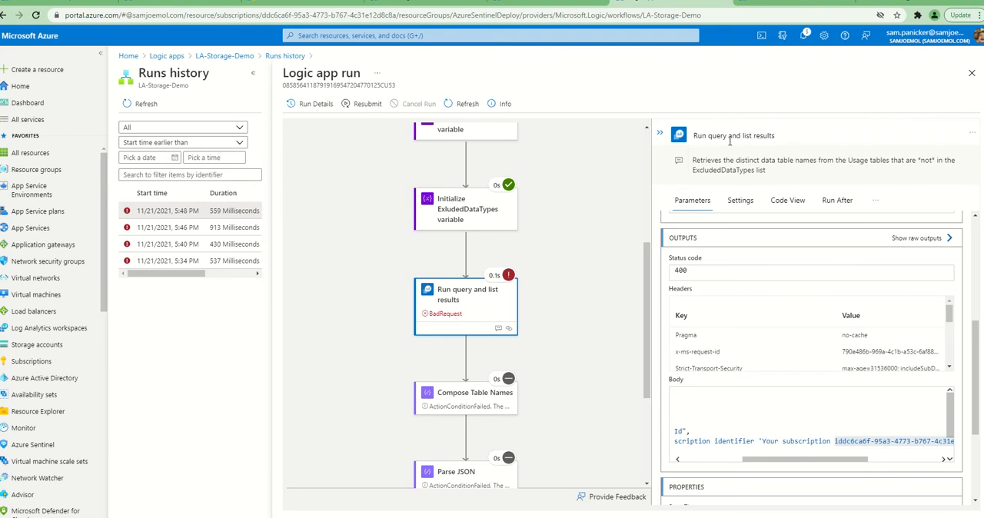
In the LA-Storage-Demo designer, change the connection of the Run query and list results action to exportsentinel and save the logic app
click(972, 72)
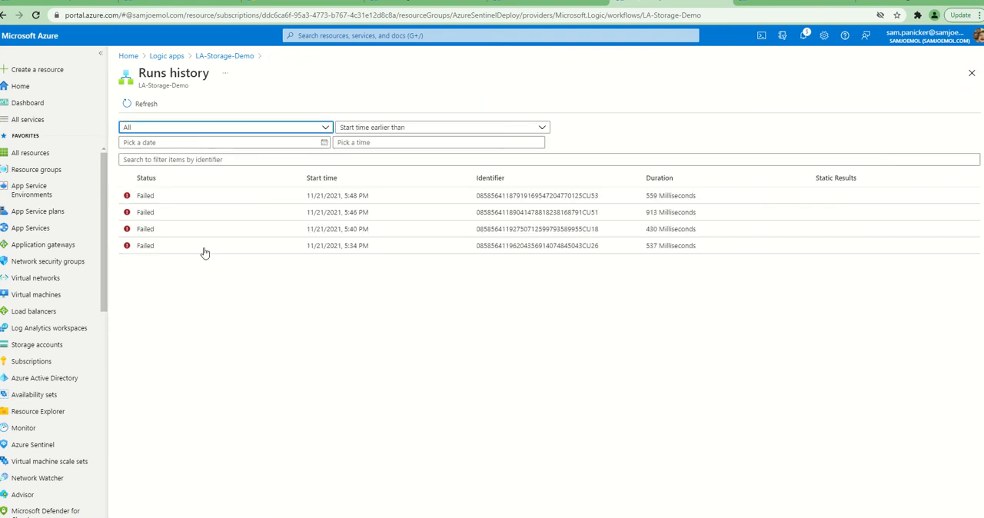
click(223, 56)
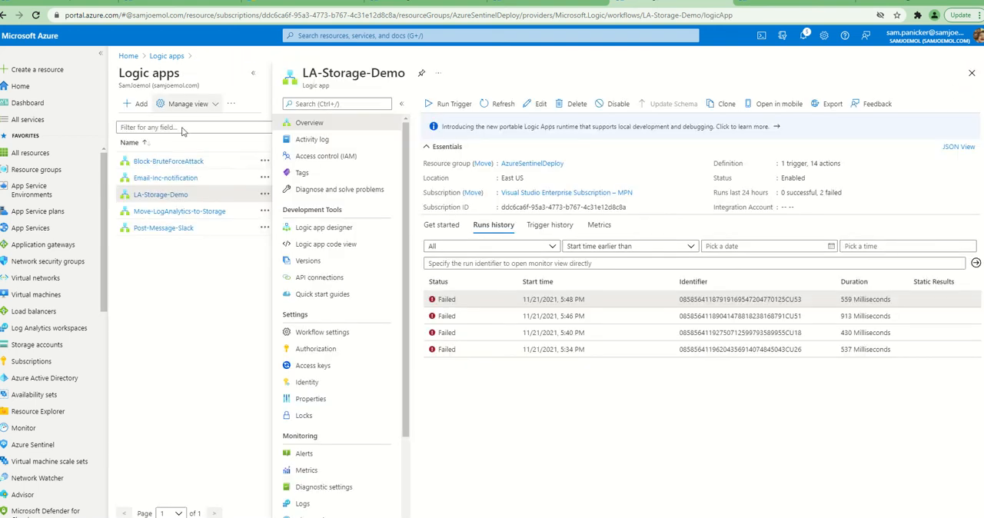
click(331, 225)
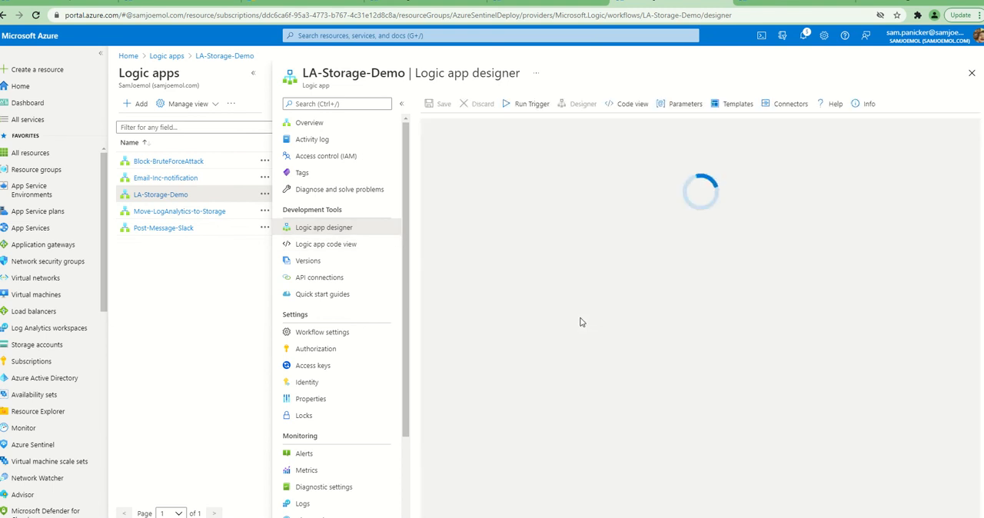
scroll(580, 321, down, 5)
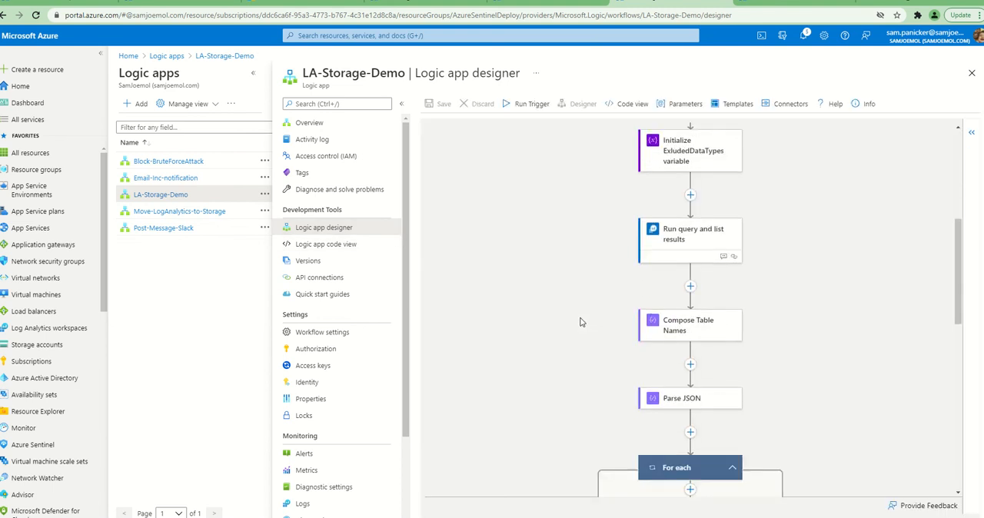
click(687, 240)
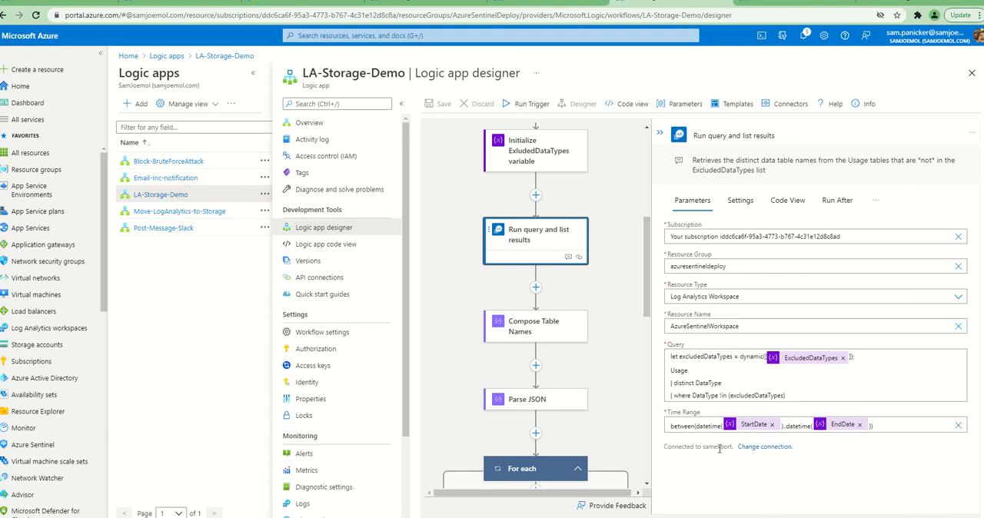
drag(705, 454, 735, 449)
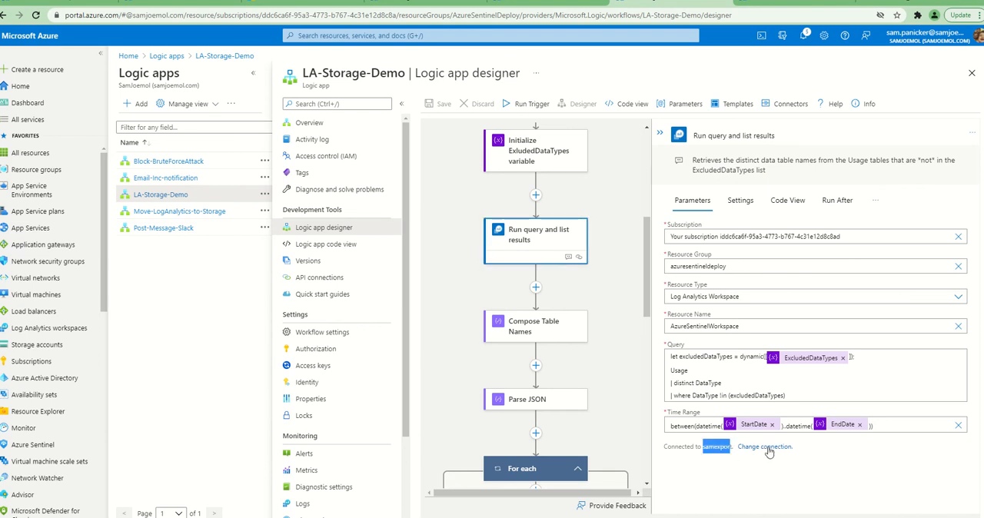
click(765, 446)
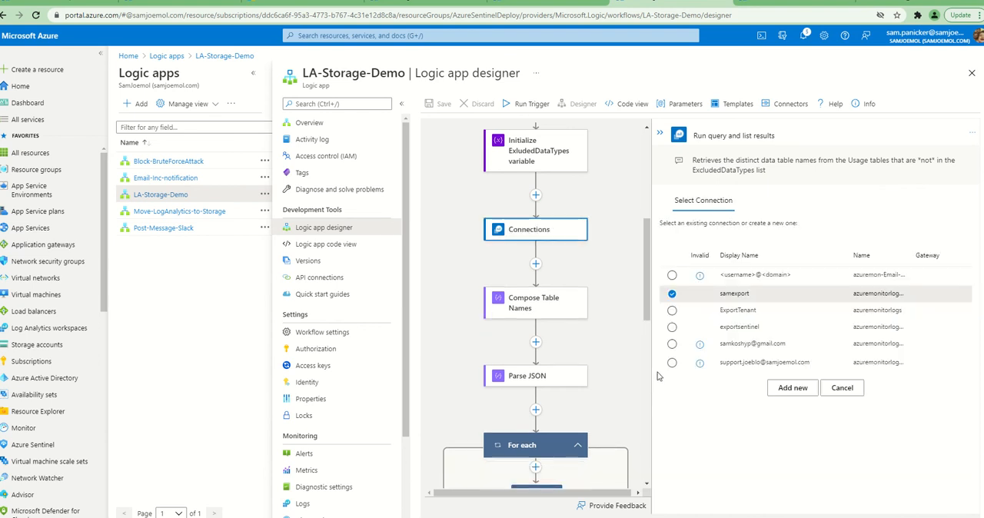
click(672, 326)
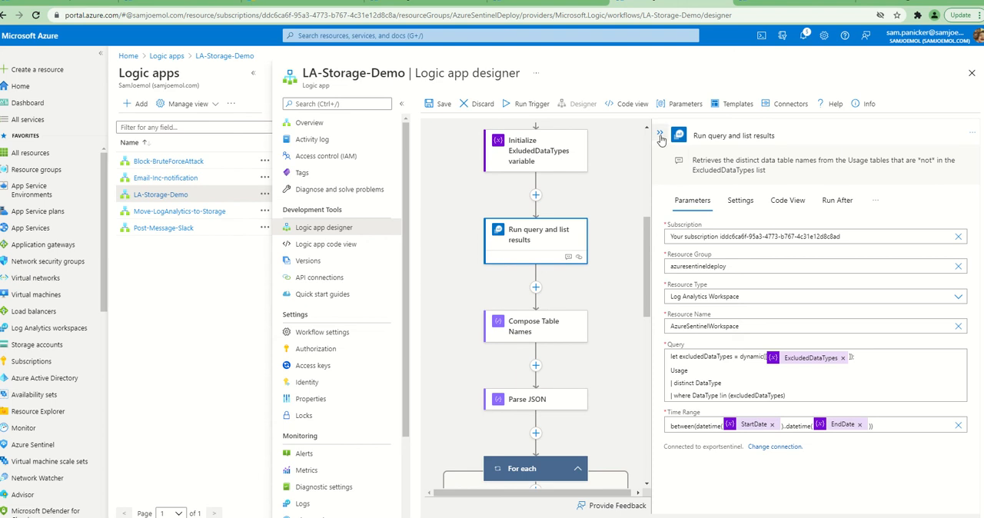
click(437, 105)
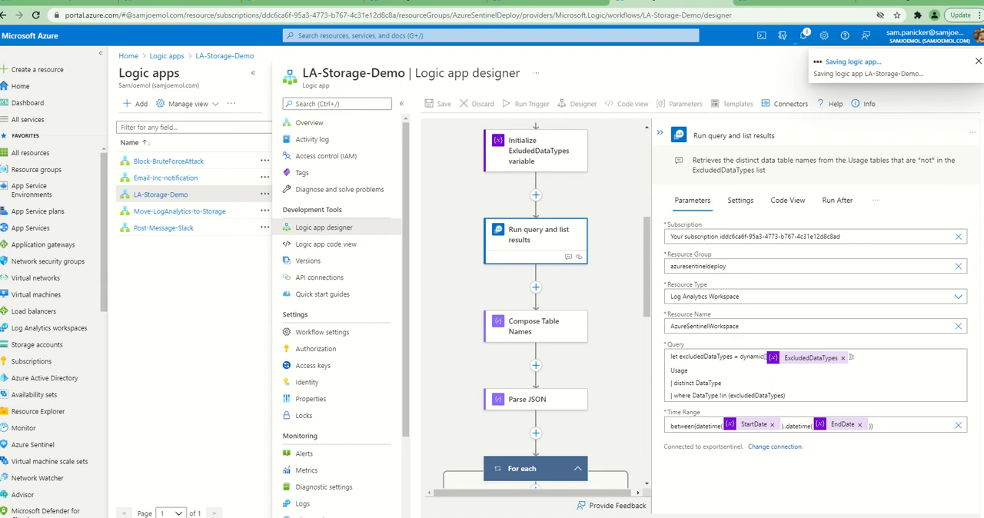
key(alt+Tab)
drag(753, 156, 0, 207)
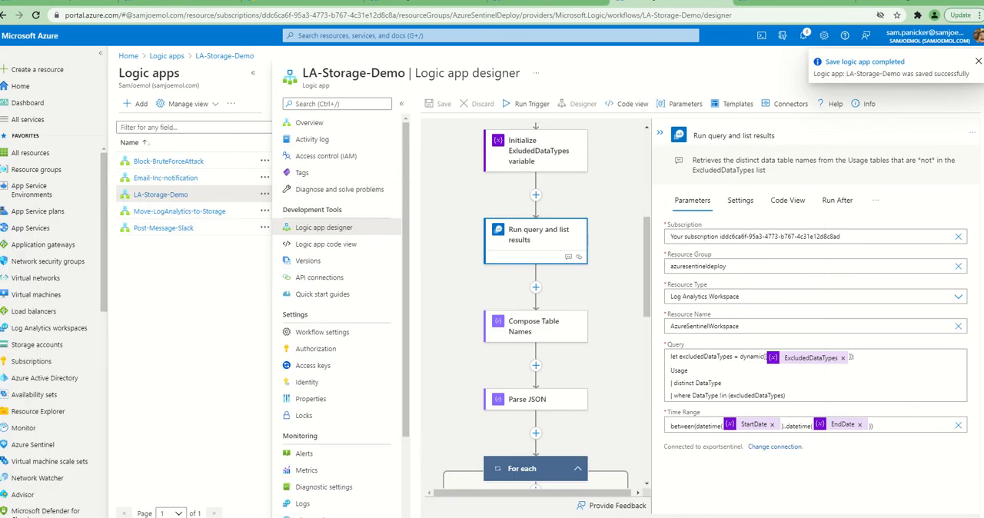
Run the LA-Storage-Demo trigger again from the overview and open the newest run in the runs history
click(342, 125)
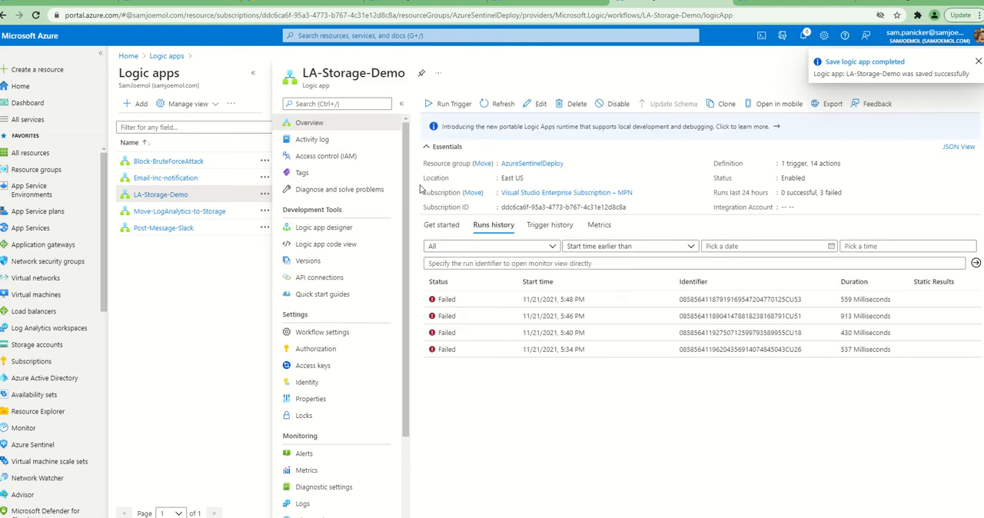
click(452, 110)
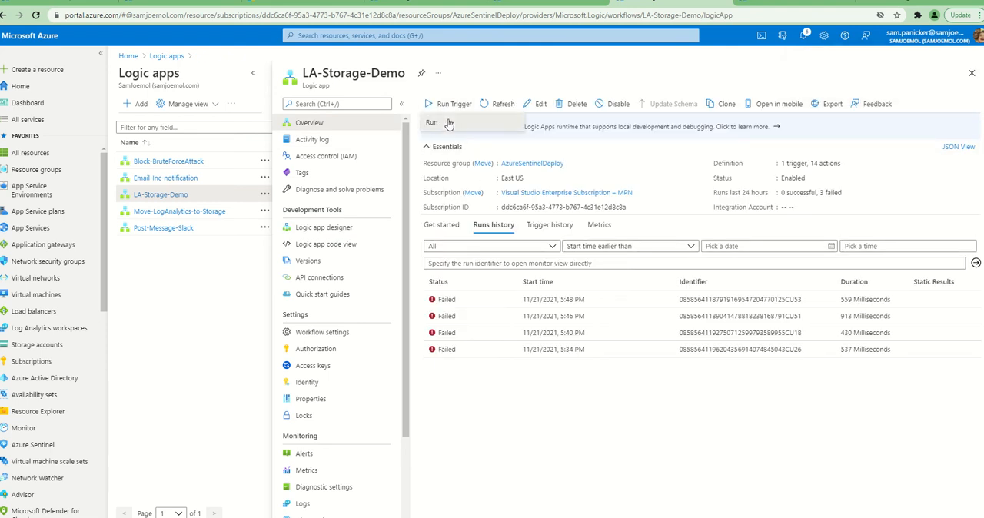
click(451, 124)
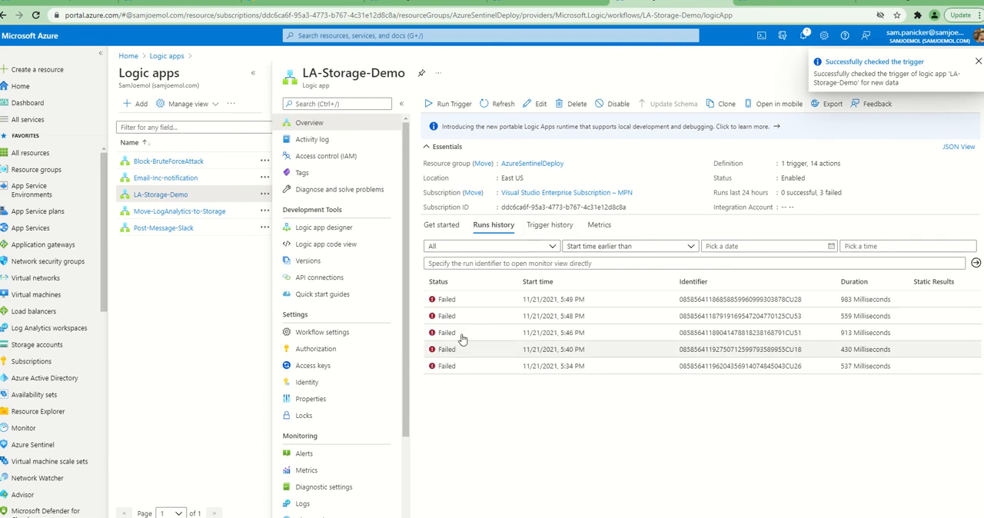
click(448, 299)
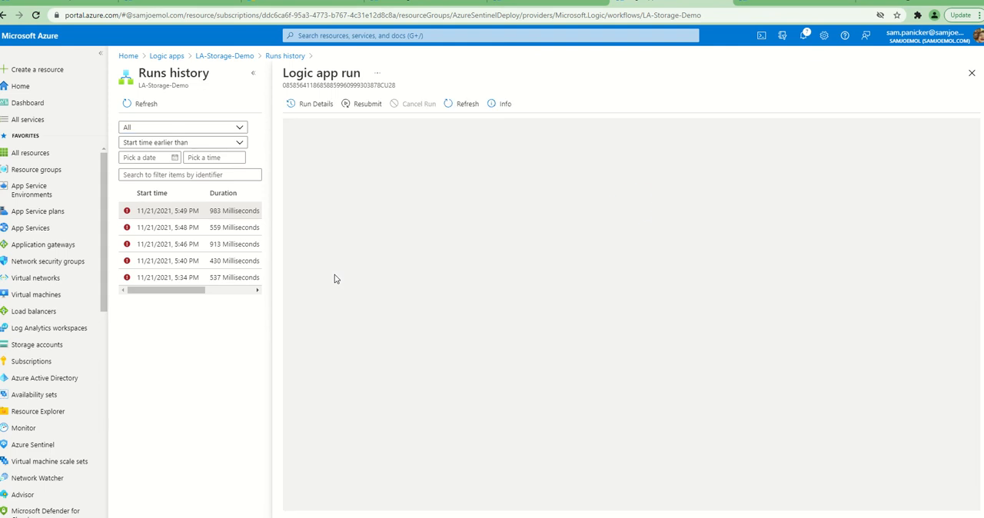
Examine the inputs and the output body of the failed Run query and list results action in the newest run
scroll(577, 313, down, 3)
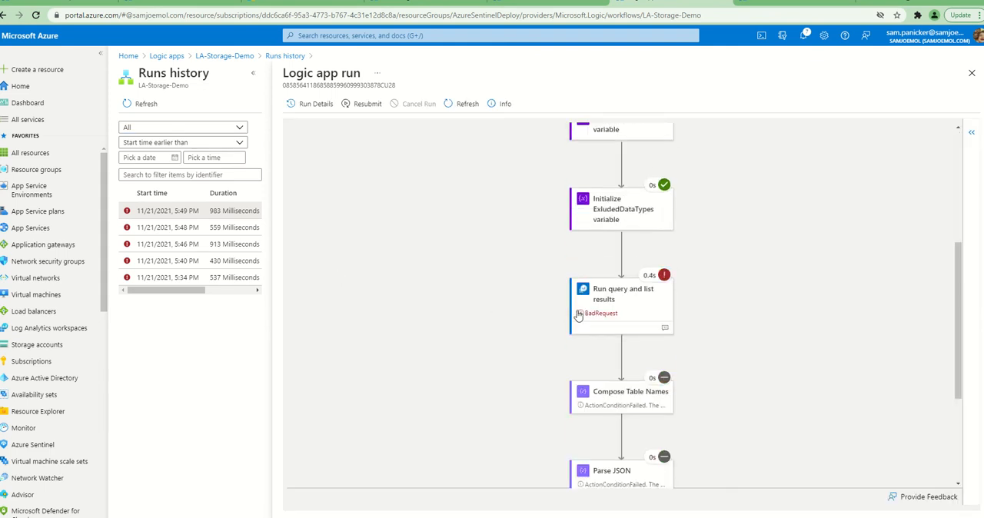
click(631, 312)
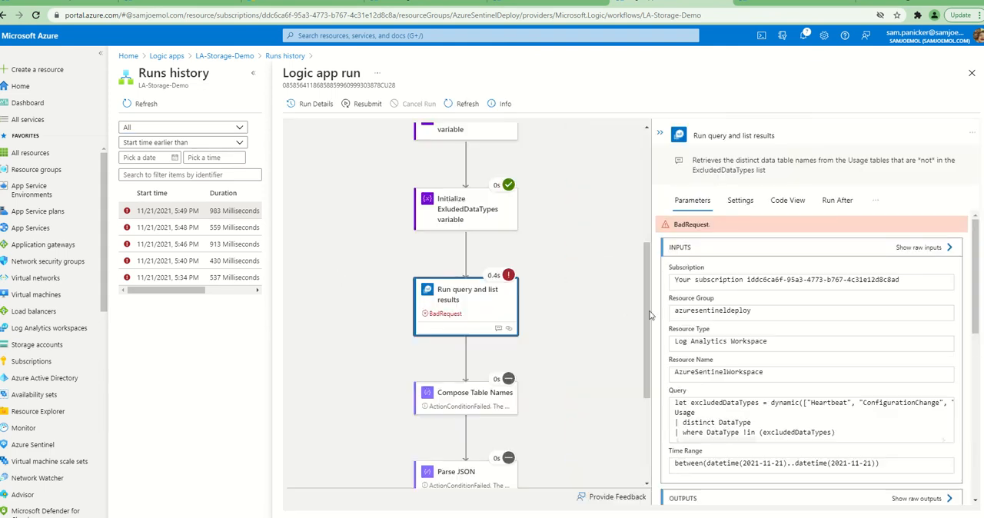
scroll(813, 364, down, 1)
scroll(816, 327, down, 2)
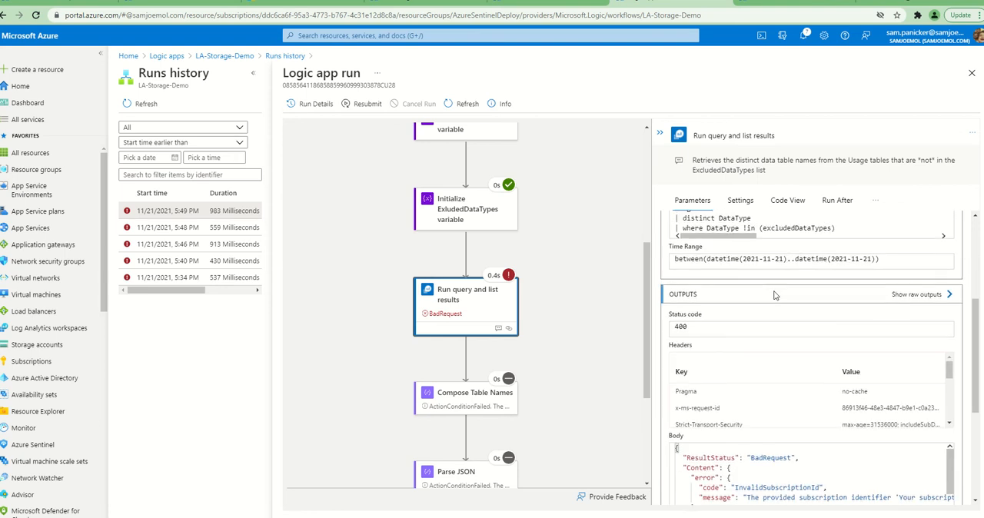
scroll(775, 295, up, 1)
scroll(770, 355, down, 2)
drag(767, 405, 721, 413)
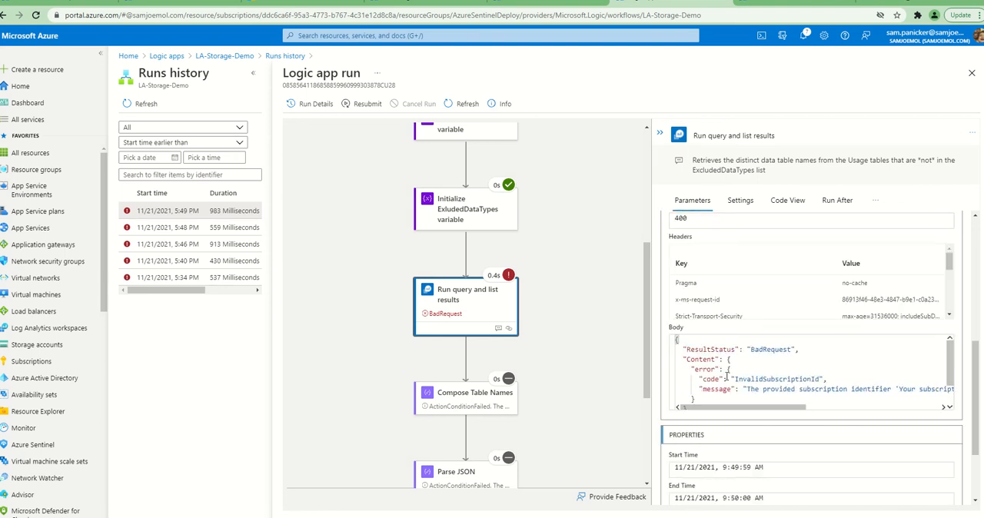
scroll(768, 369, down, 1)
scroll(769, 307, up, 2)
click(659, 136)
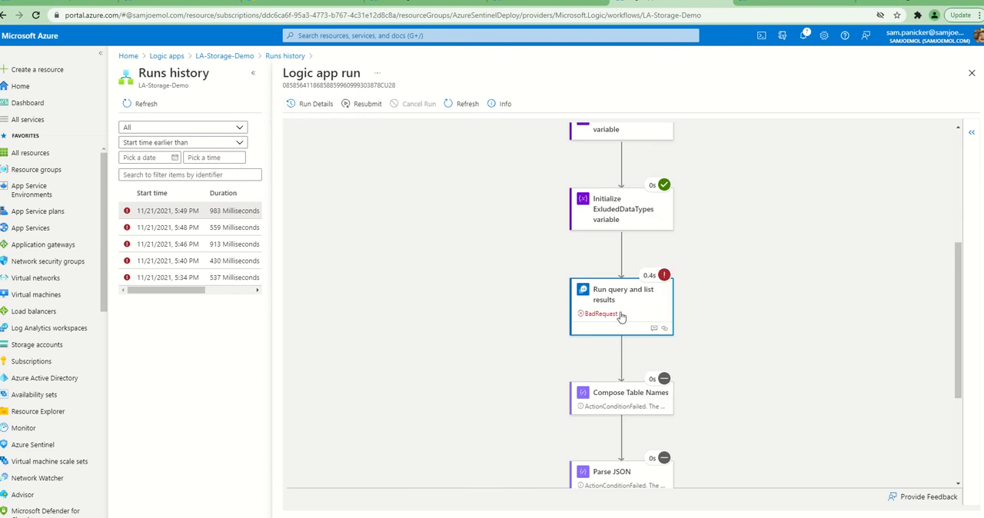
click(604, 323)
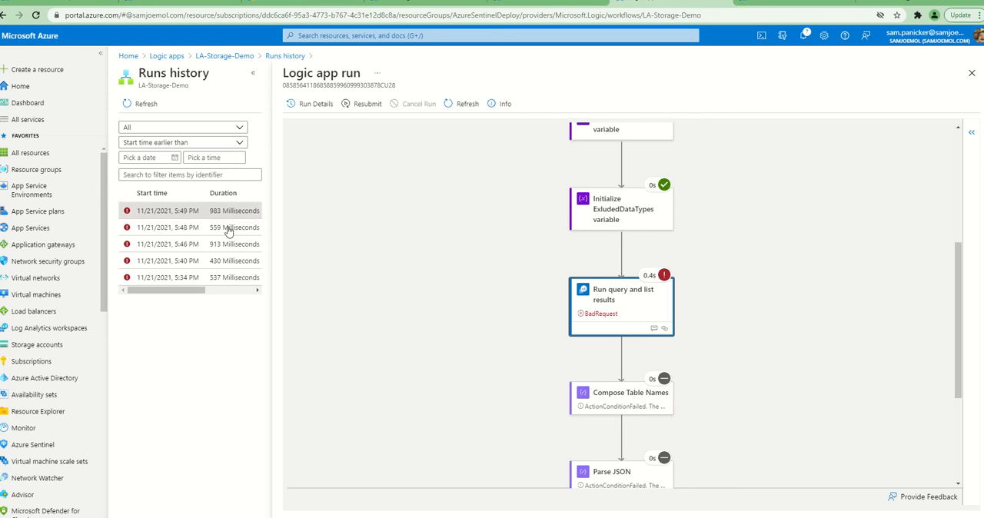
Return to the LA-Storage-Demo designer and review the parameters of the Run query and list results action
click(286, 56)
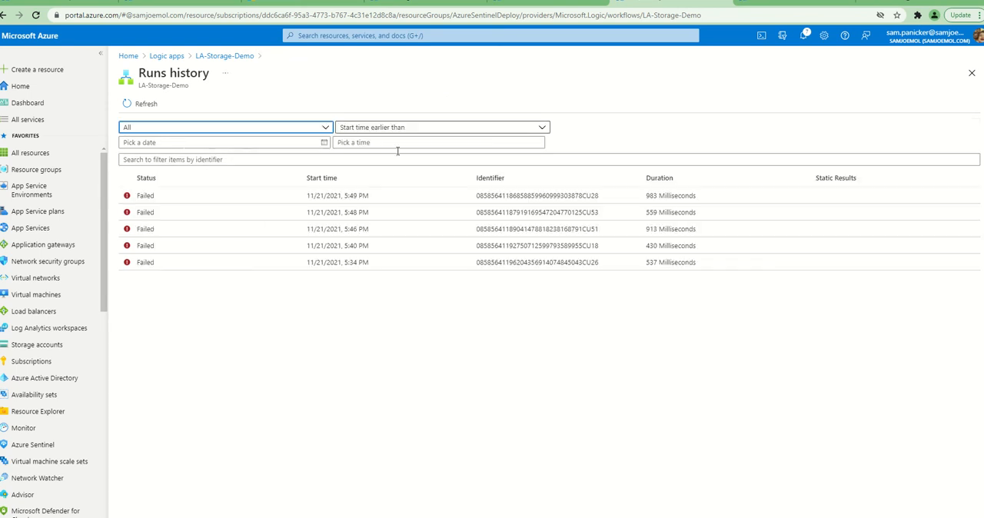
click(228, 58)
click(350, 228)
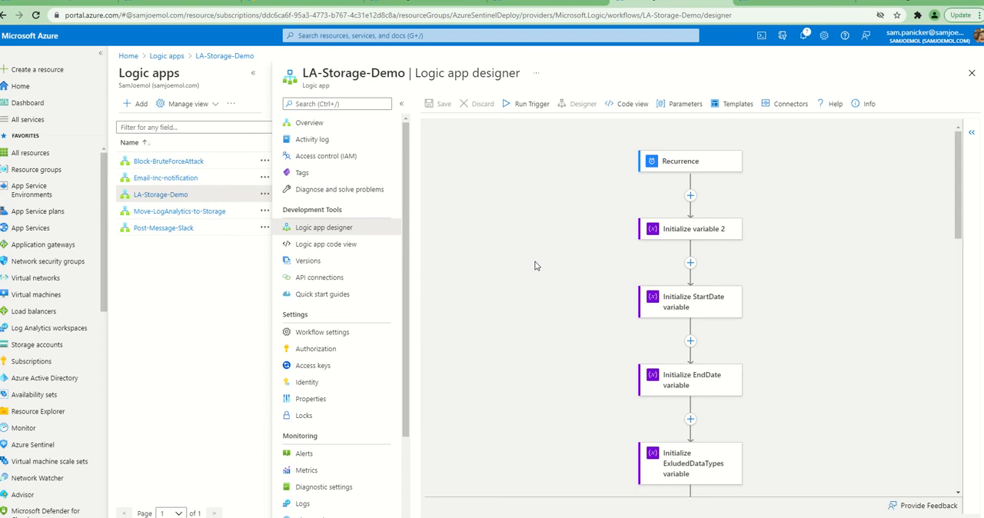
scroll(653, 293, down, 10)
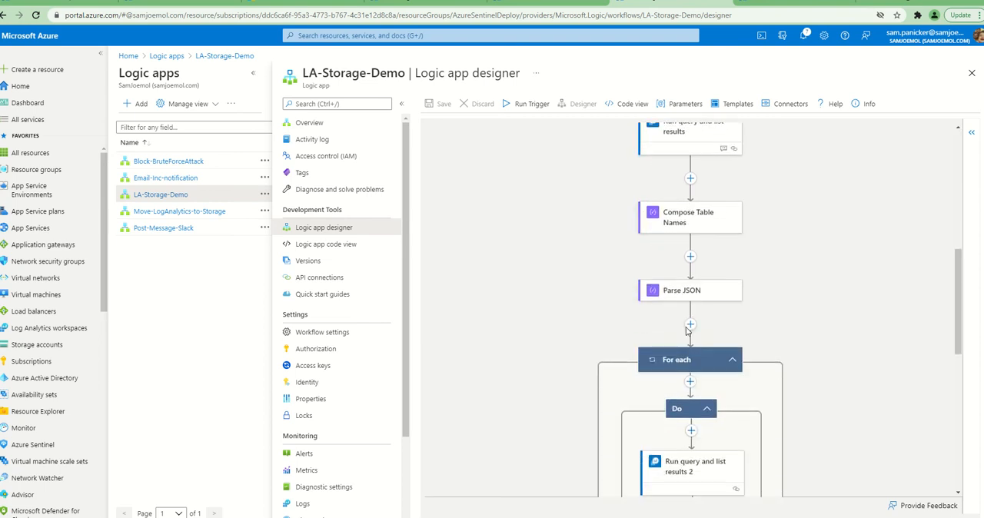
scroll(689, 327, up, 5)
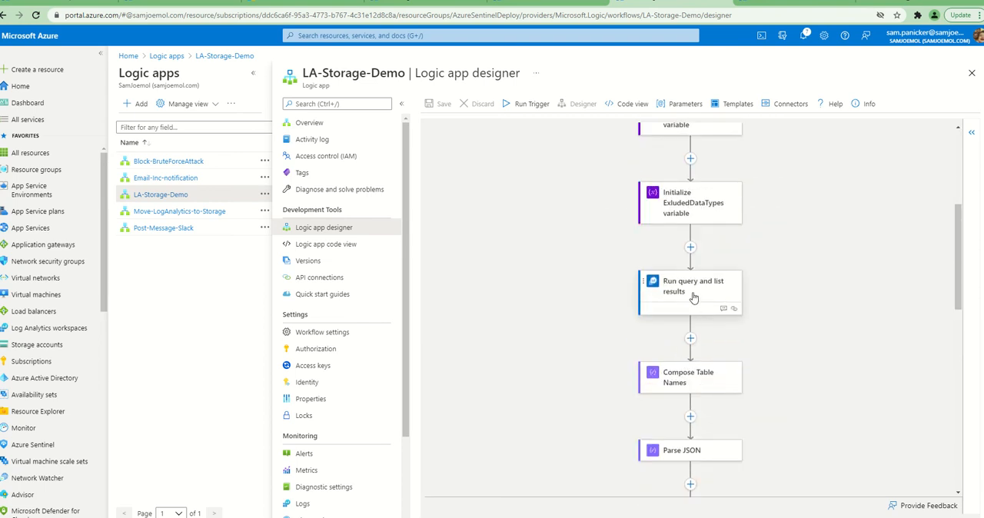
click(693, 298)
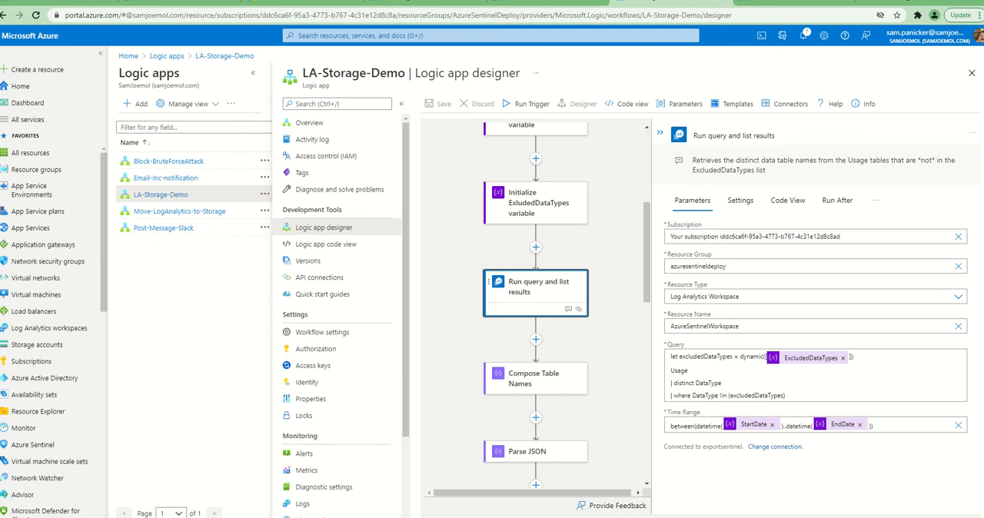
Reopen the LA-Storage-Demo designer and start a new service principal connection for the Run query and list results action
click(160, 194)
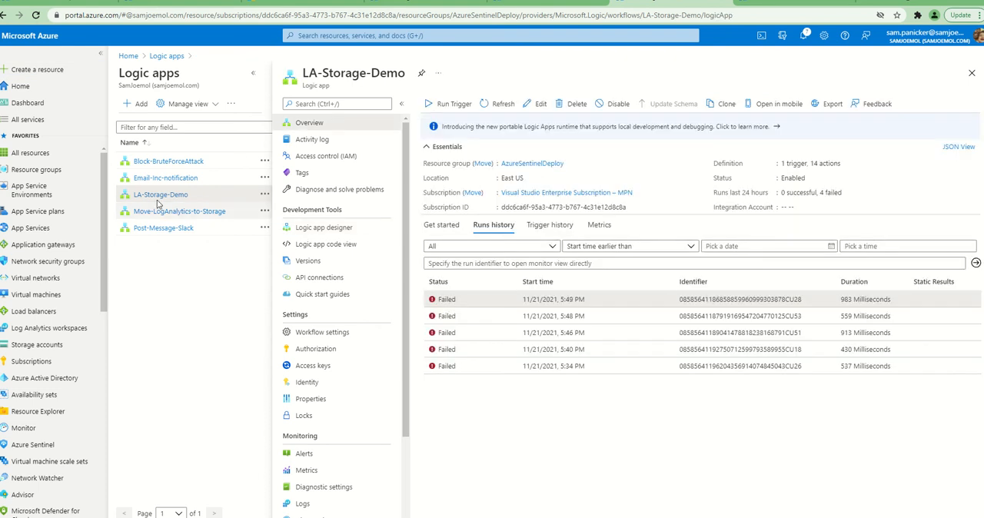
click(355, 229)
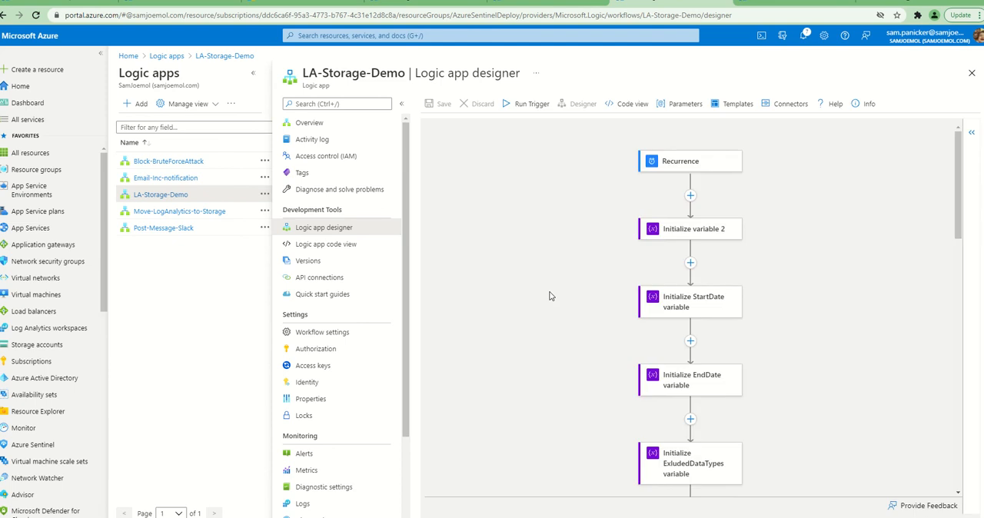
scroll(550, 296, down, 5)
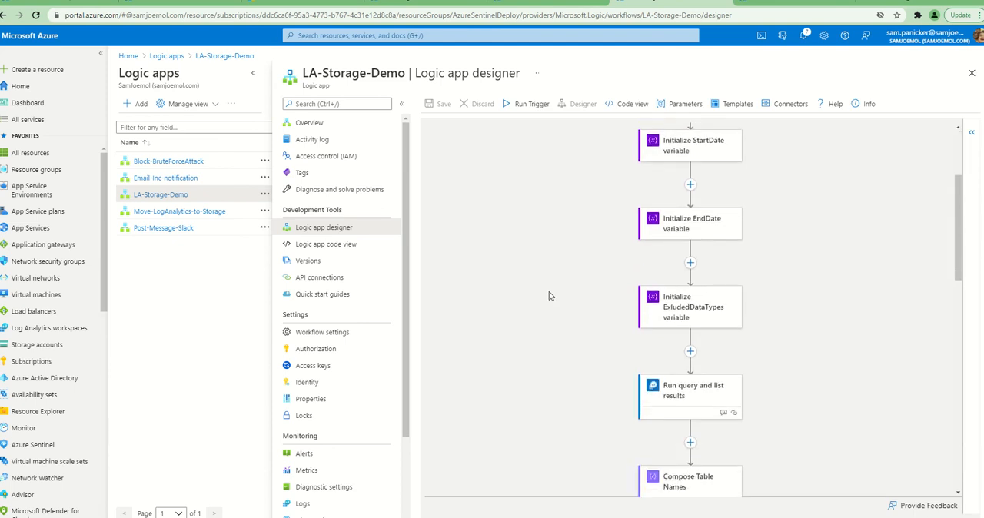
click(682, 348)
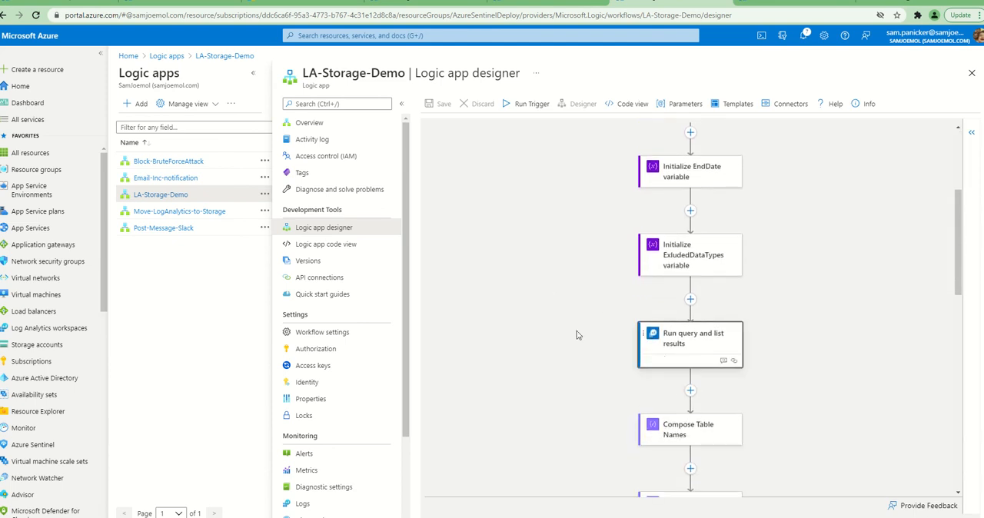
click(795, 446)
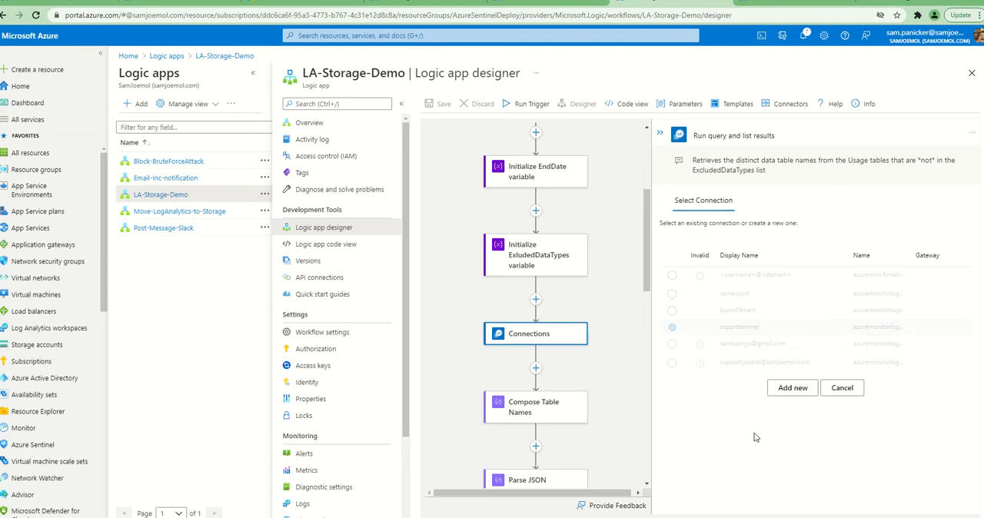
click(785, 388)
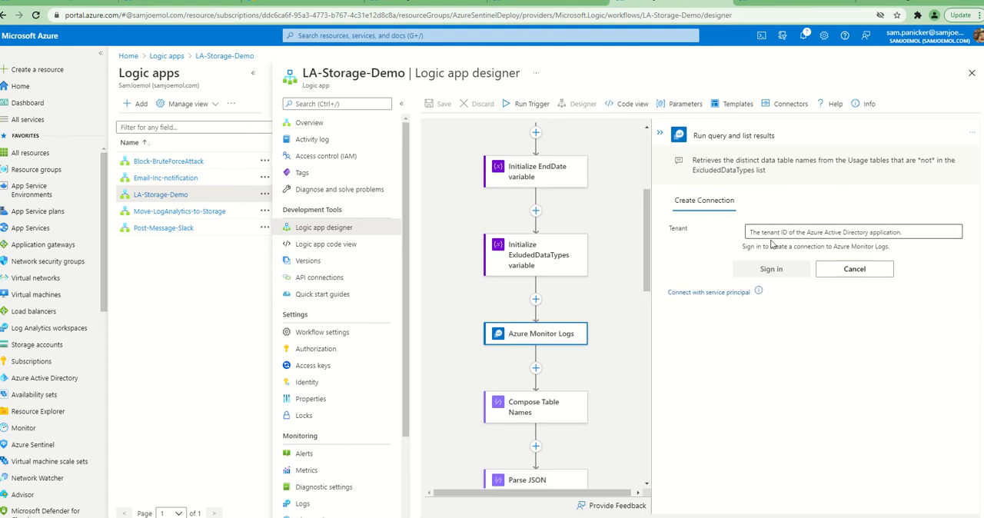
click(674, 292)
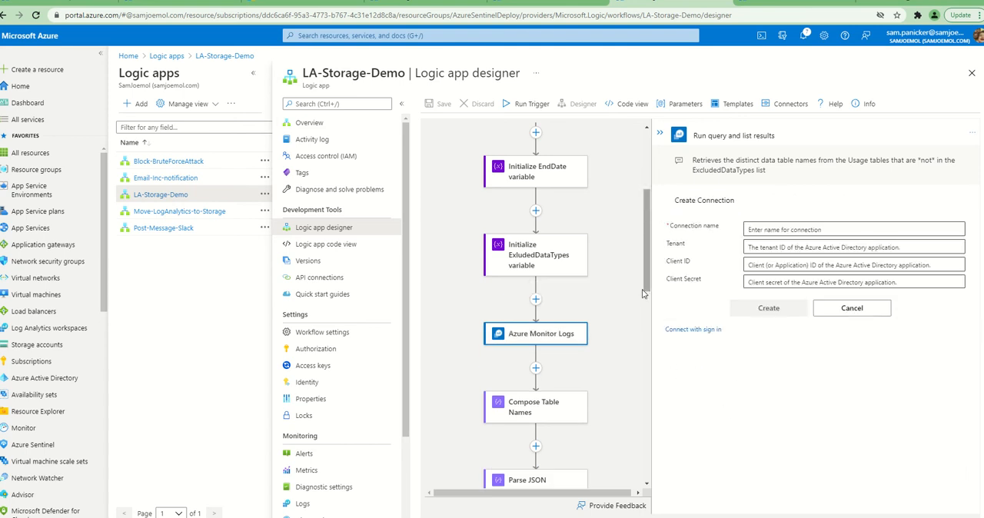
Name the new Azure Monitor Logs connection exportsamsentinel
click(770, 229)
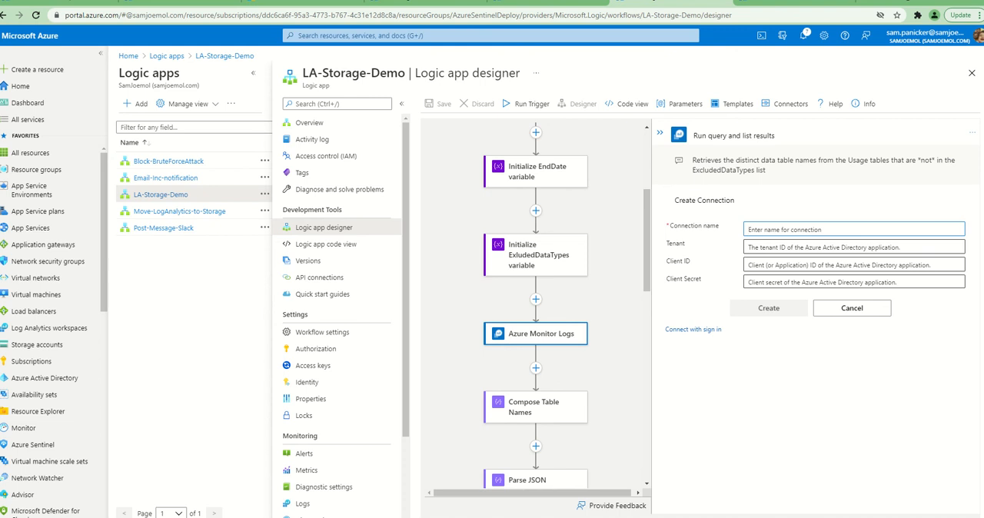
key(alt+Tab)
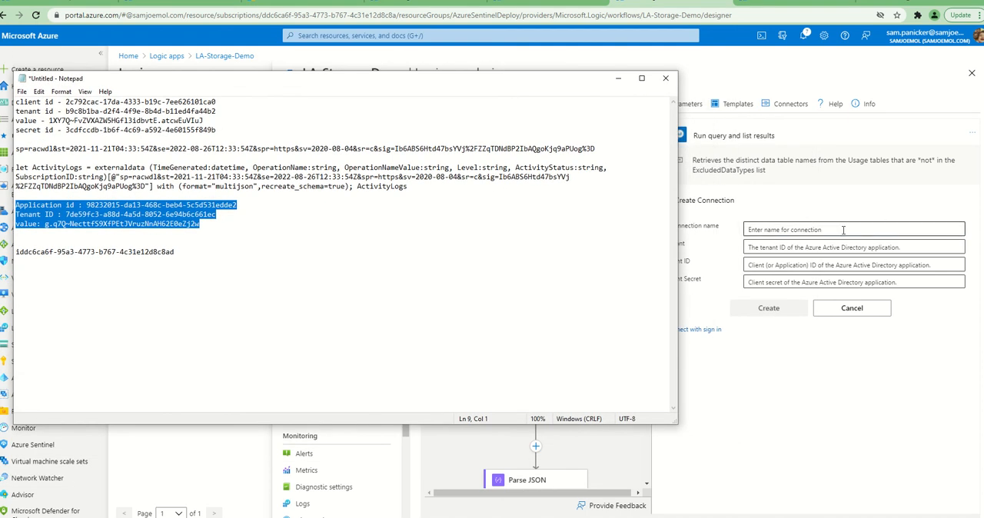
click(750, 229)
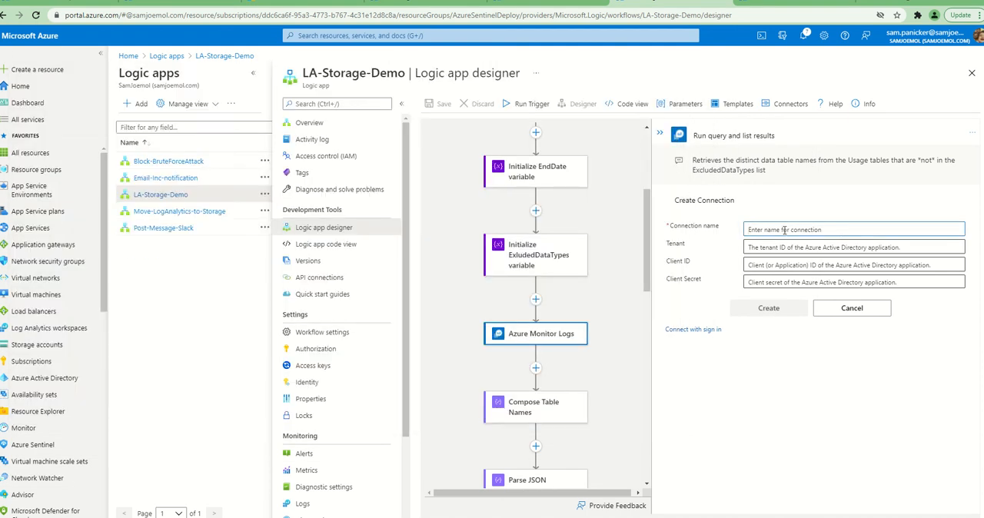
text(exportsamsentinel)
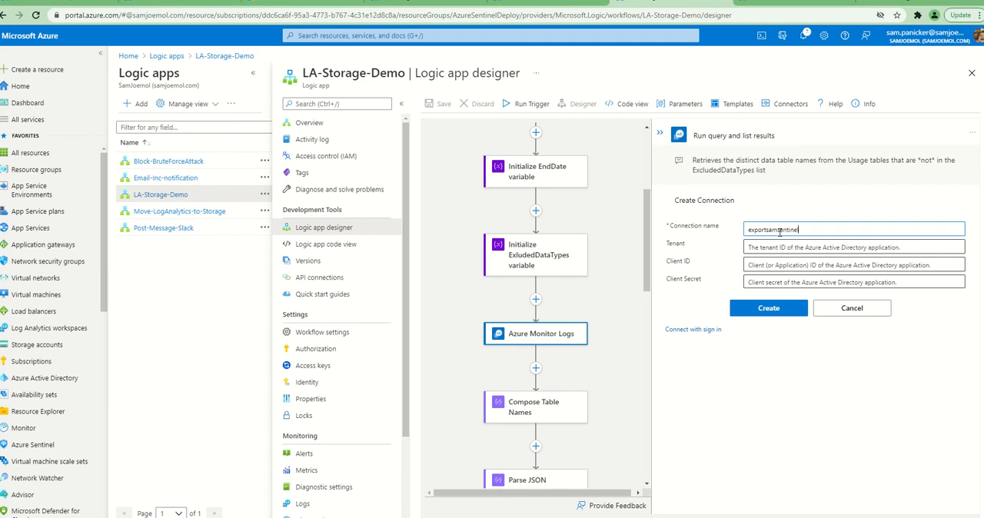
Copy the tenant ID listed under the application ID in the Notepad notes into the new connection's Tenant field
click(784, 246)
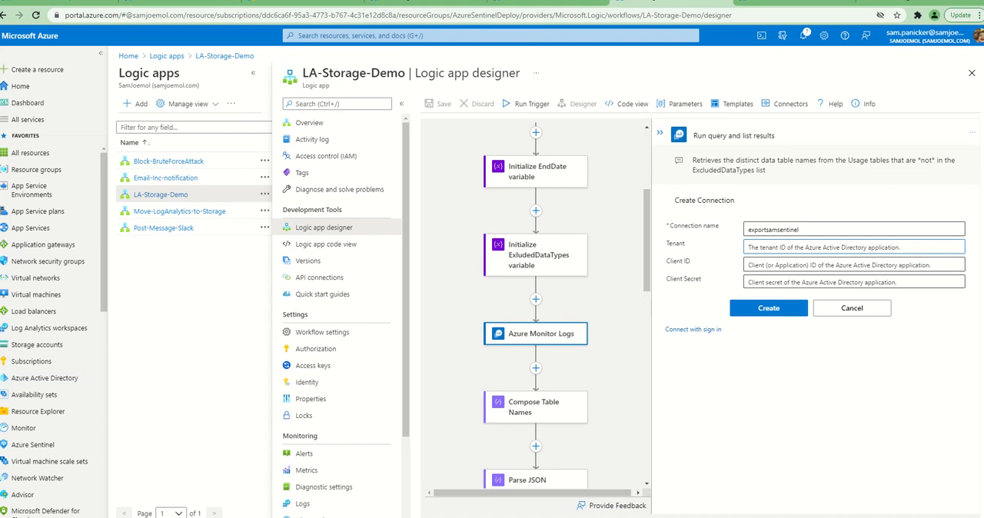
key(alt+Tab)
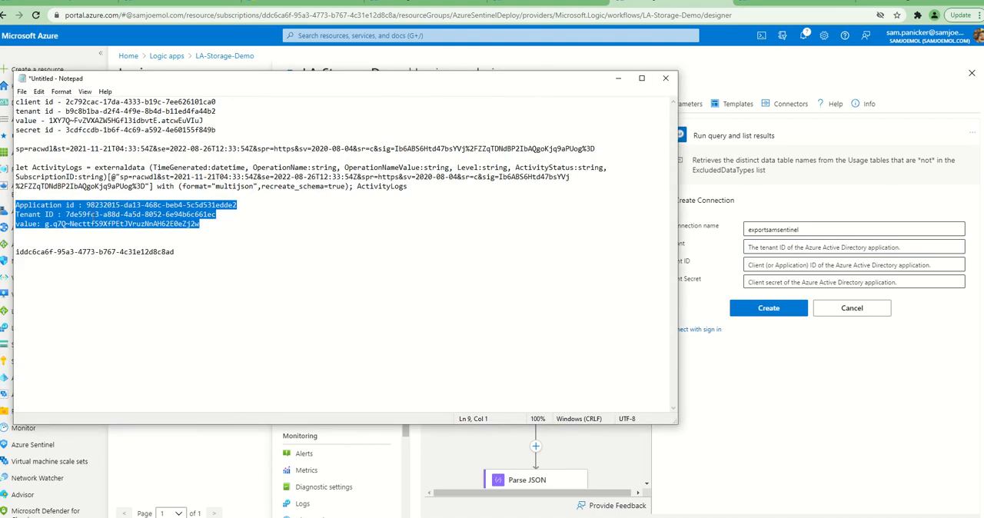
drag(67, 214, 217, 215)
key(ctrl+c)
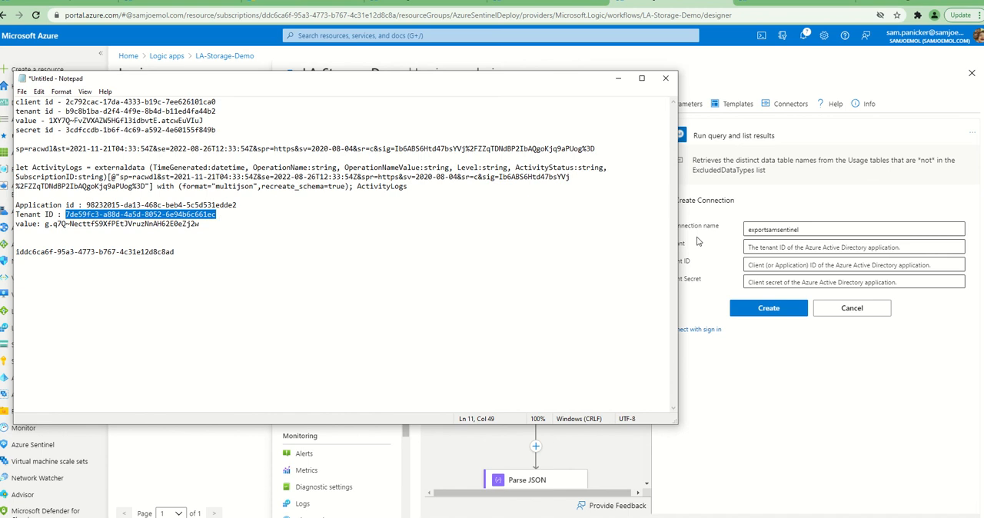
click(796, 248)
key(ctrl+v)
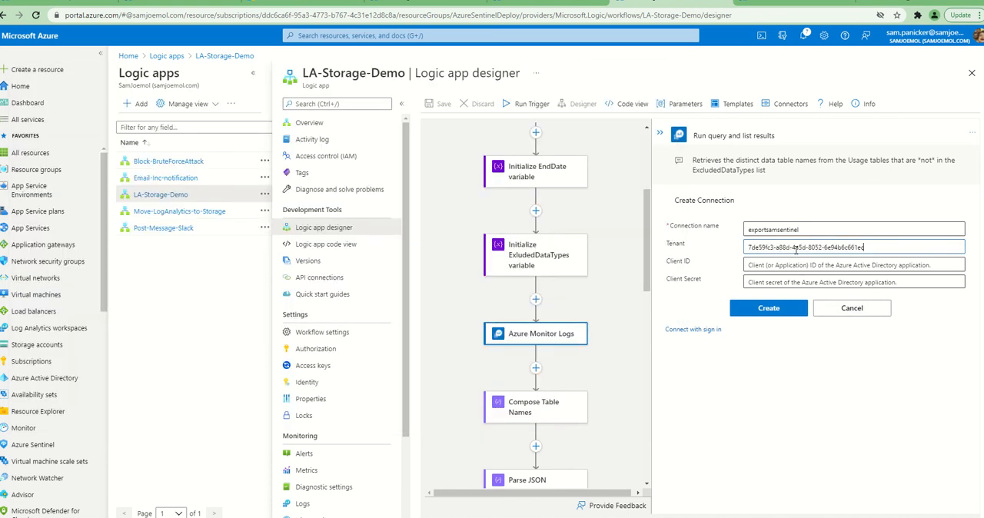
Copy the client secret value listed below that tenant ID in the Notepad notes into the connection's Client Secret field
key(alt+Tab)
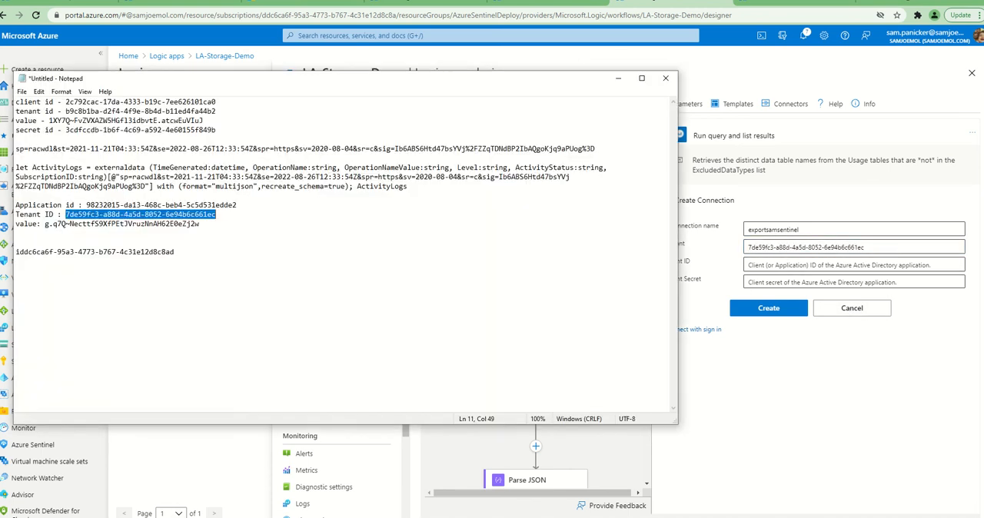
drag(46, 224, 210, 224)
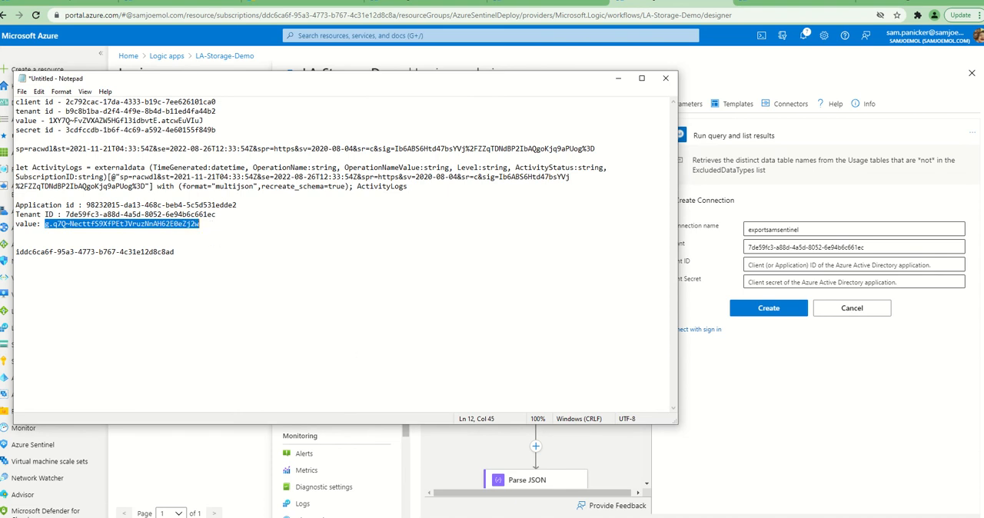
key(alt+Tab)
click(774, 282)
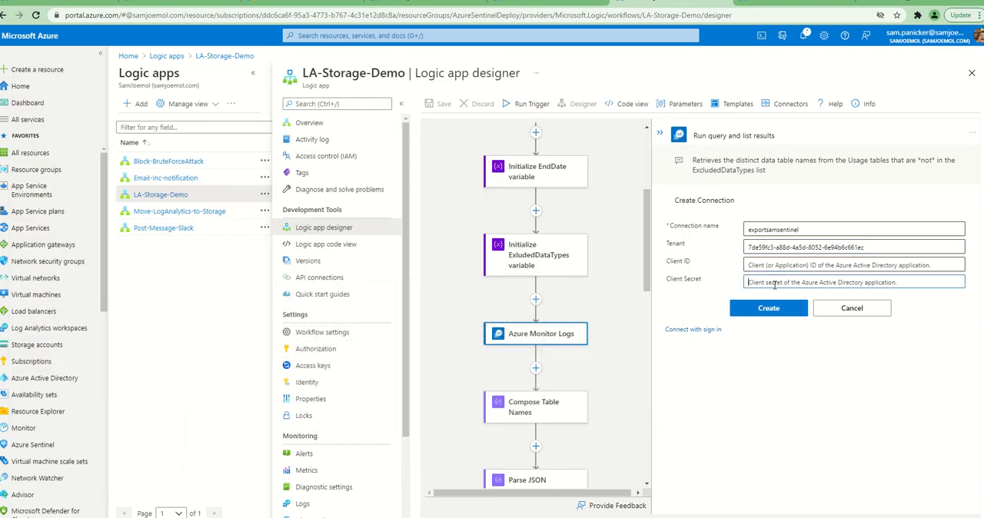
key(ctrl+v)
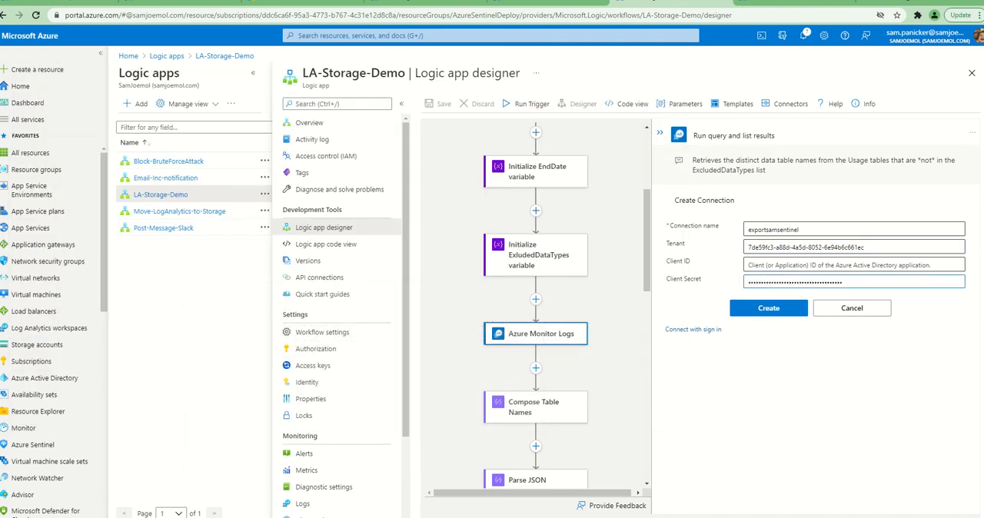
Copy the application ID from the Notepad notes into the new connection's Client ID field
key(alt+Tab)
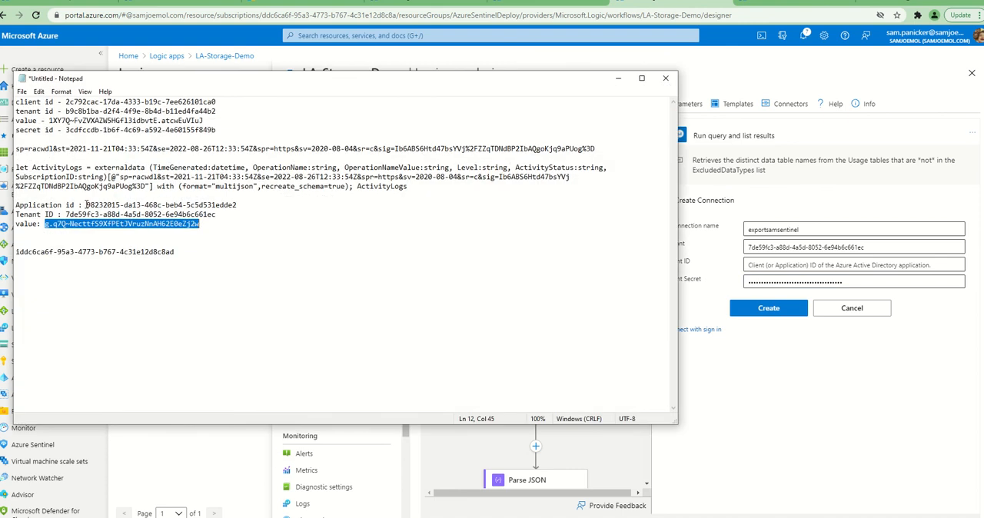
drag(87, 204, 254, 201)
key(ctrl+c)
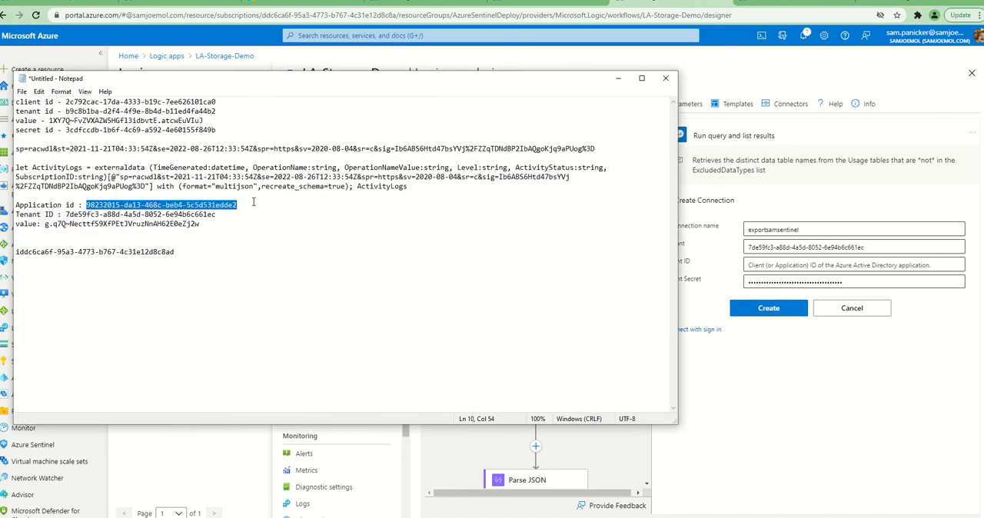
key(alt+Tab)
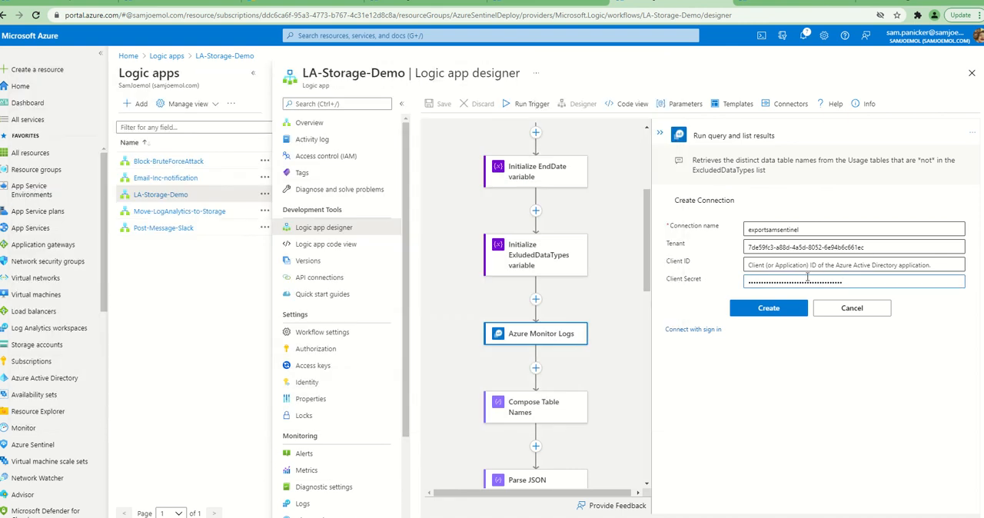
click(774, 265)
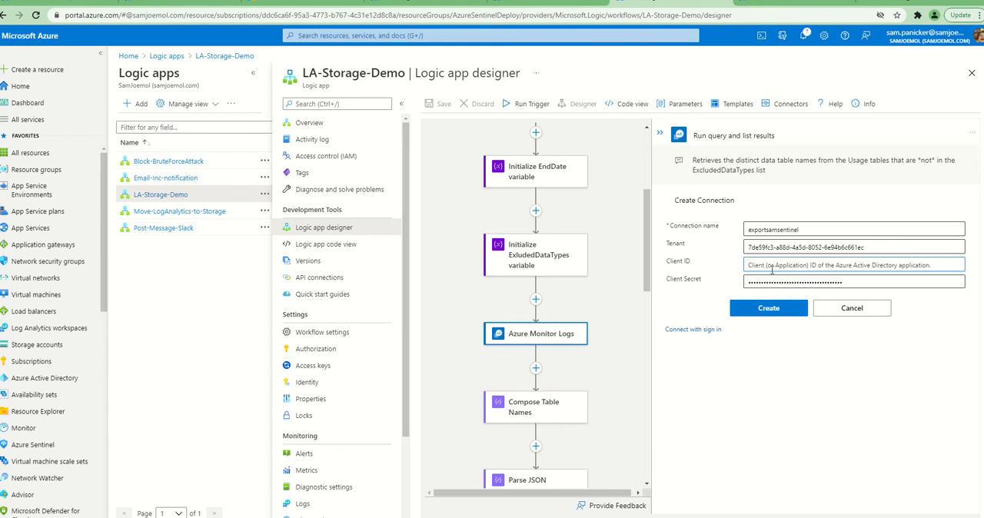
key(ctrl+v)
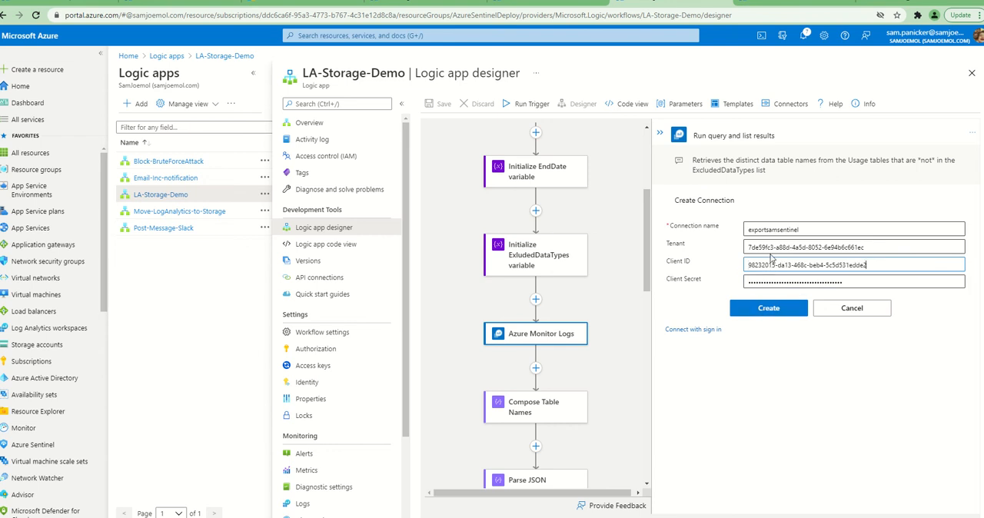
Change the new connection's name to exportsamsentinelnew, create the connection, and save the logic app
click(813, 228)
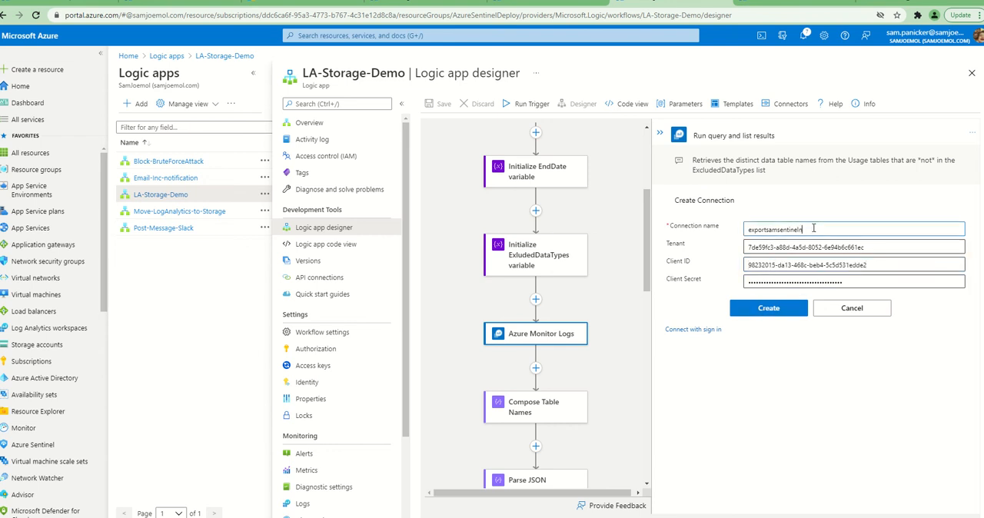
click(796, 312)
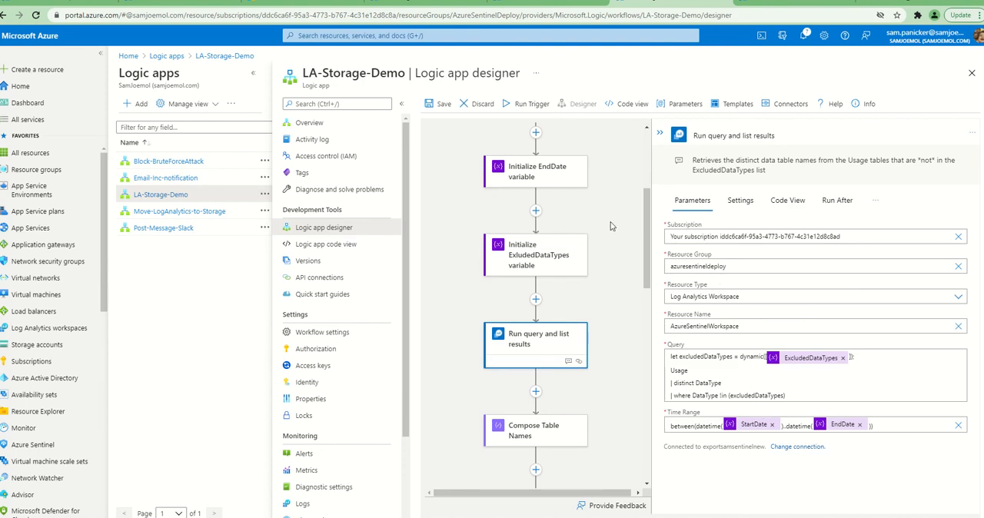
click(439, 104)
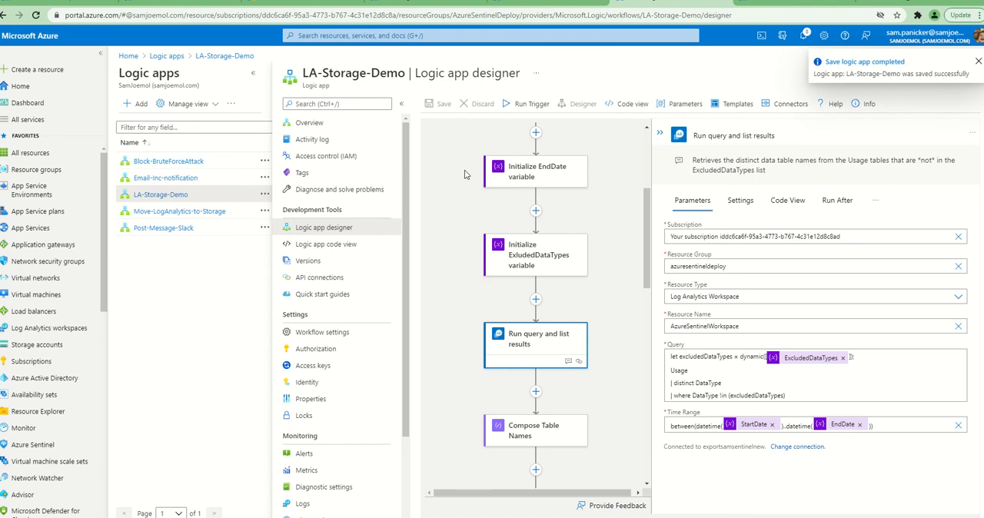
Return to the LA-Storage-Demo overview and run its trigger manually
click(224, 55)
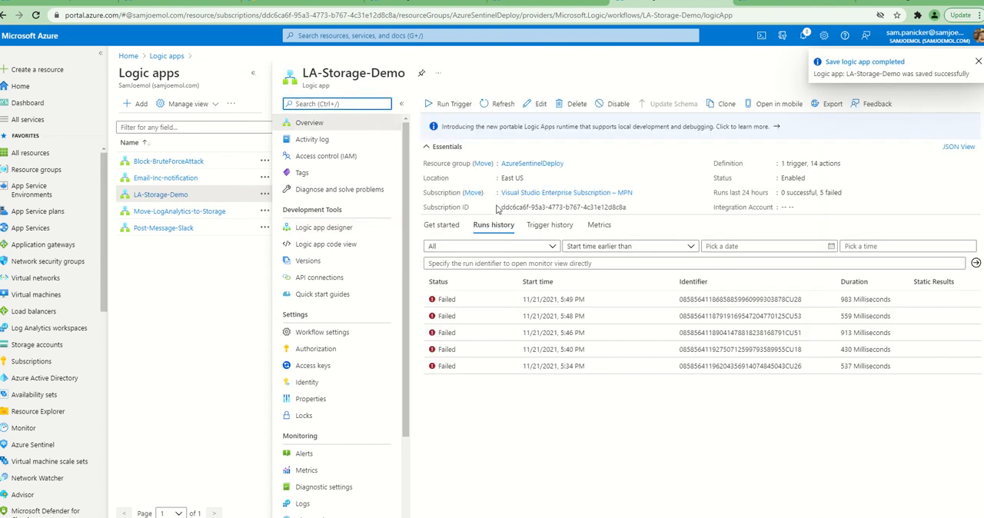
click(445, 103)
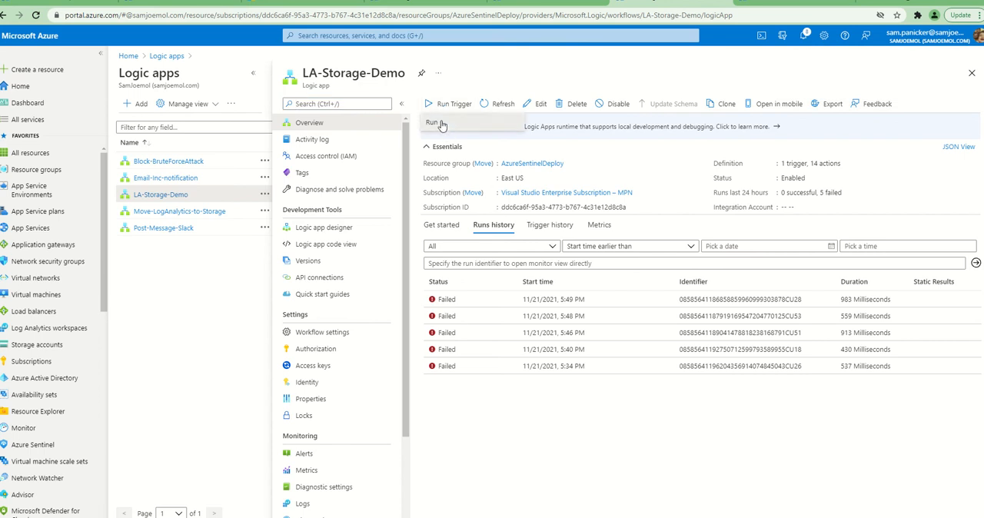
click(439, 123)
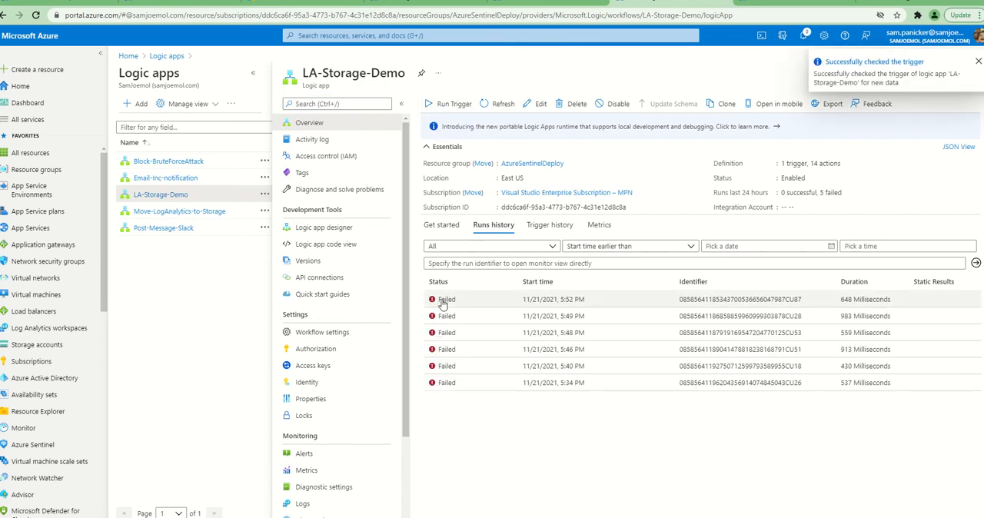
Open the newest run and examine the error output of the Run query and list results action
click(443, 300)
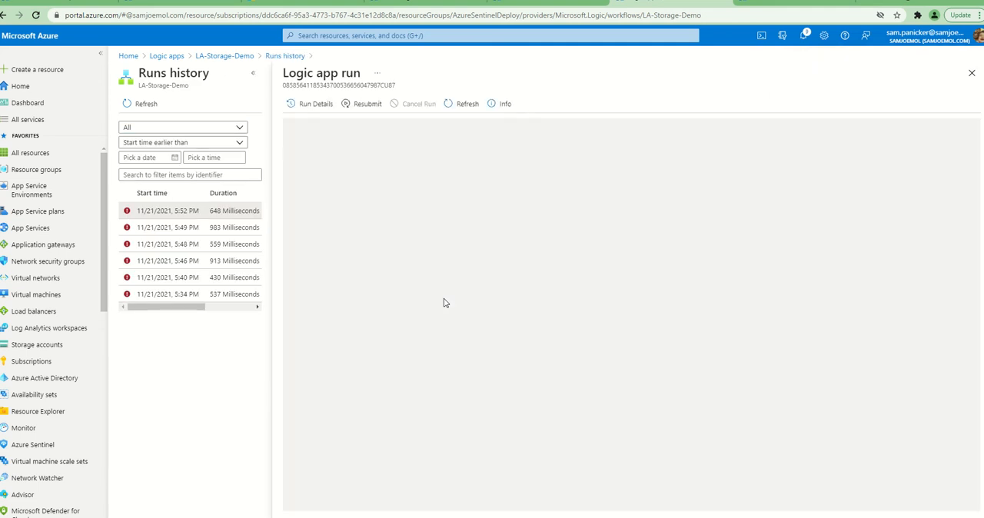
scroll(443, 303, down, 5)
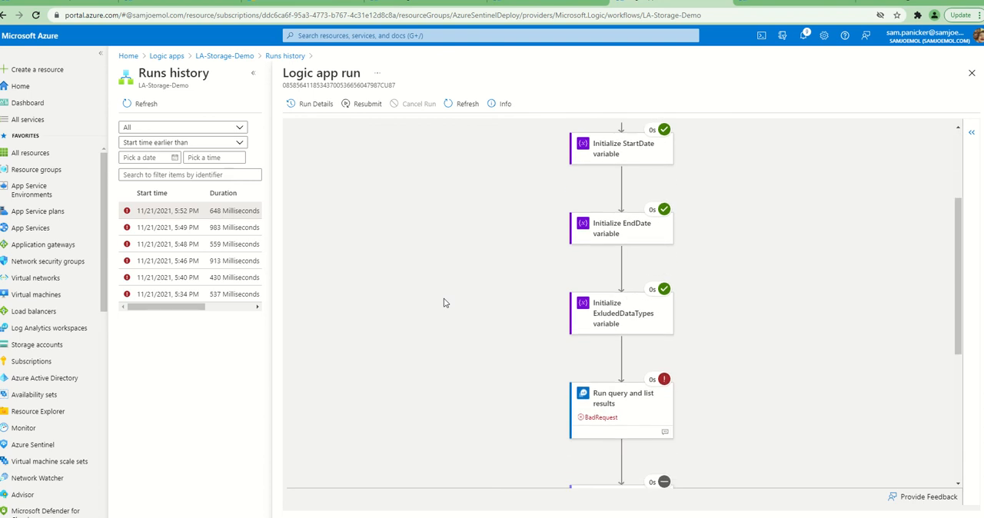
click(609, 261)
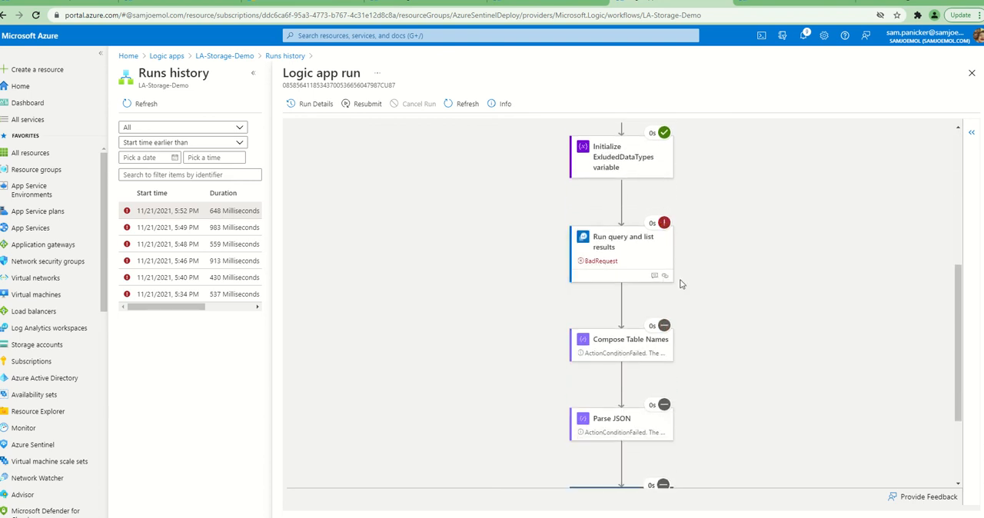
scroll(719, 314, down, 5)
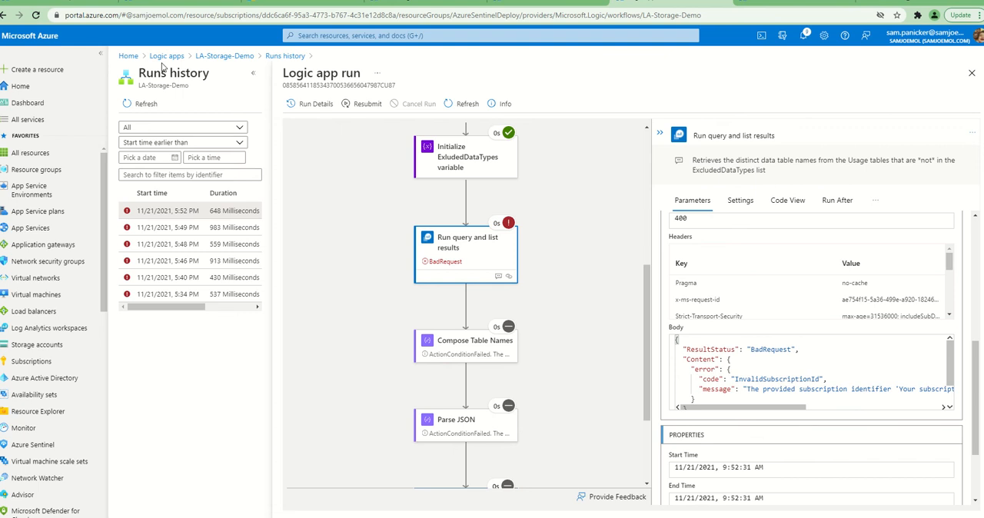
Look up the subscription ID on the Azure Subscriptions page and compare it with the ID at the end of the Notepad notes
click(145, 5)
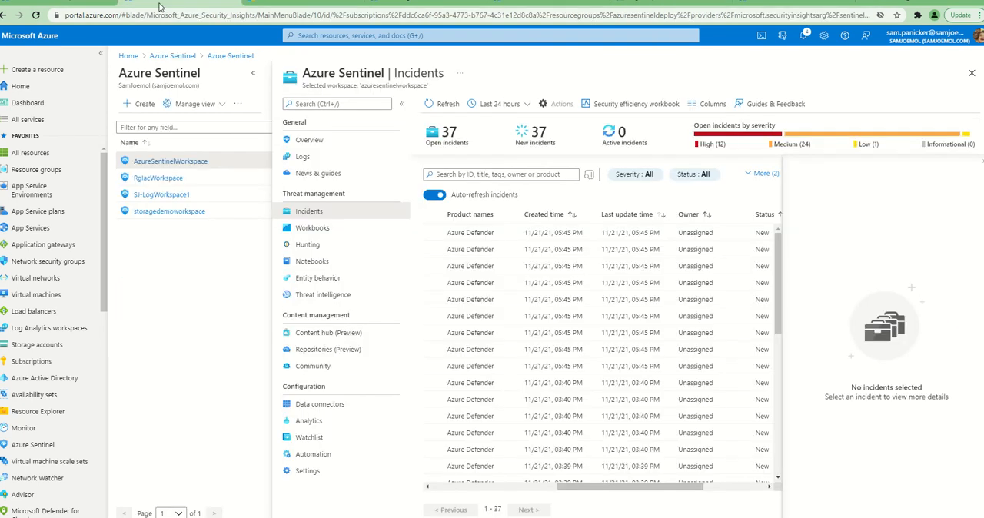
click(411, 35)
click(569, 189)
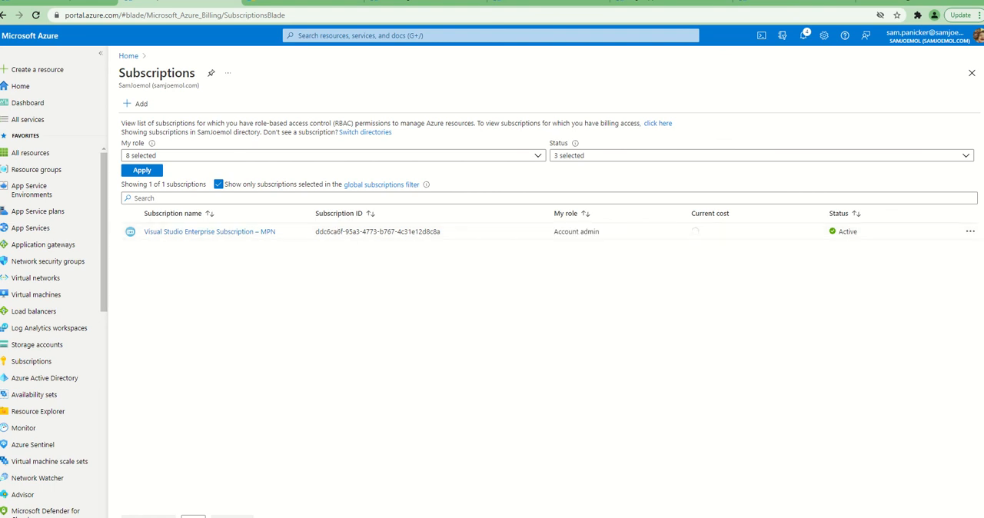
key(alt+Tab)
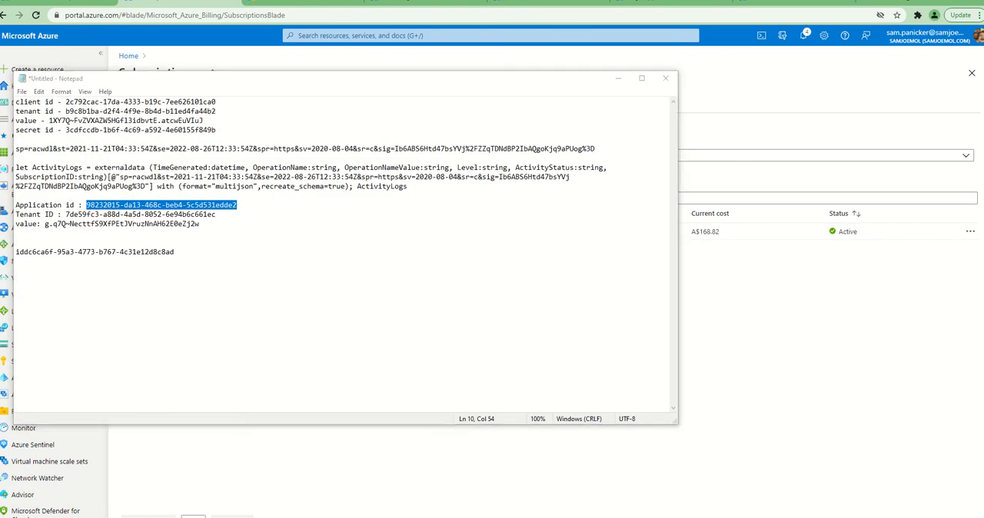
key(alt+Tab)
key(alt+Tab)
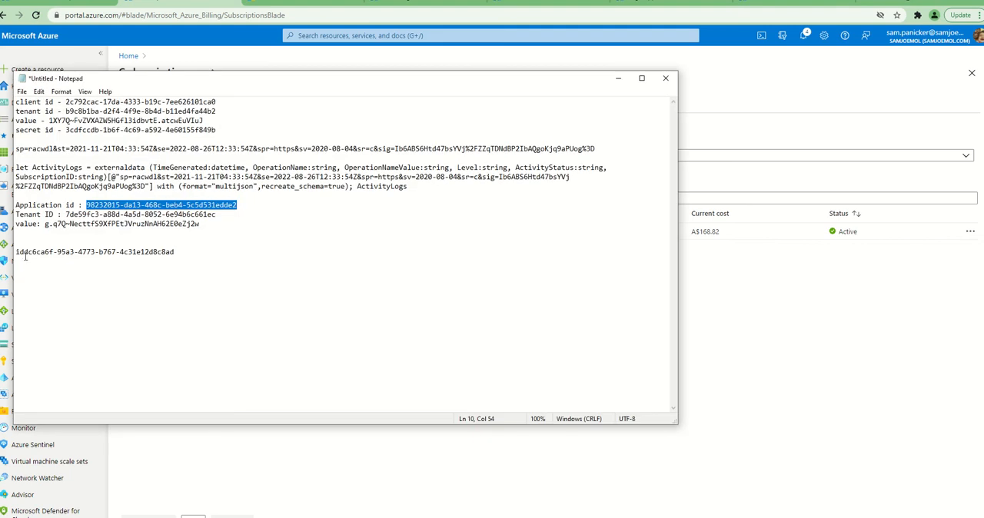
drag(30, 256, 162, 255)
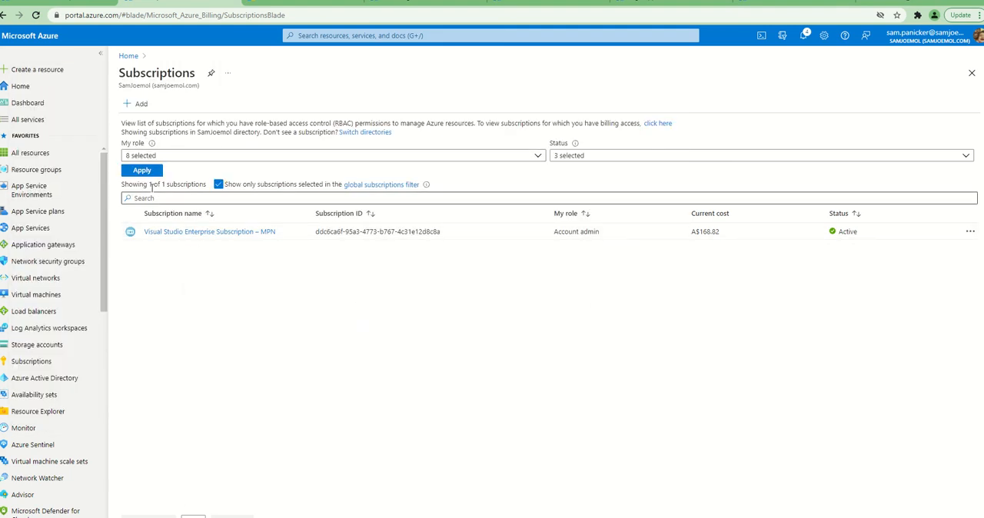
Reload the Subscriptions page with the already signed-in account and open the Visual Studio Enterprise Subscription – MPN
click(36, 14)
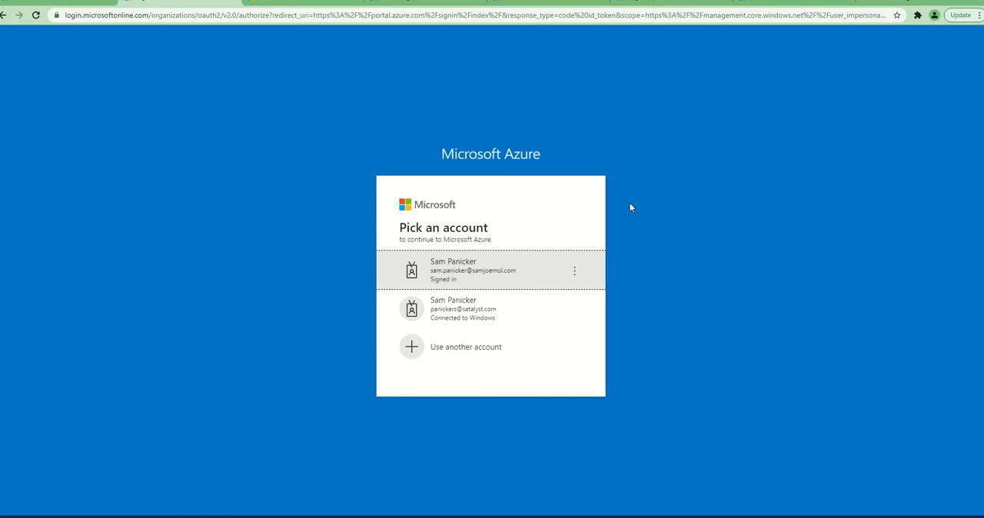
click(516, 287)
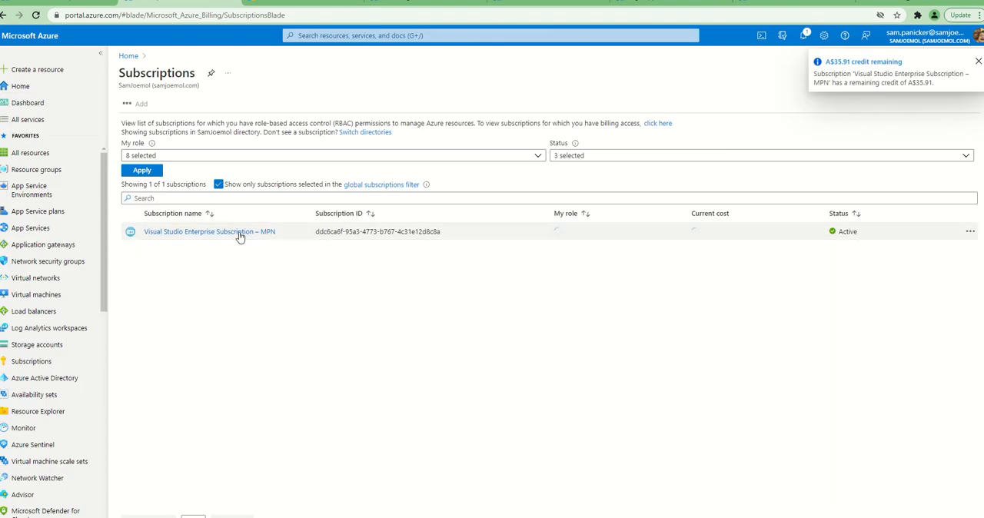
click(237, 232)
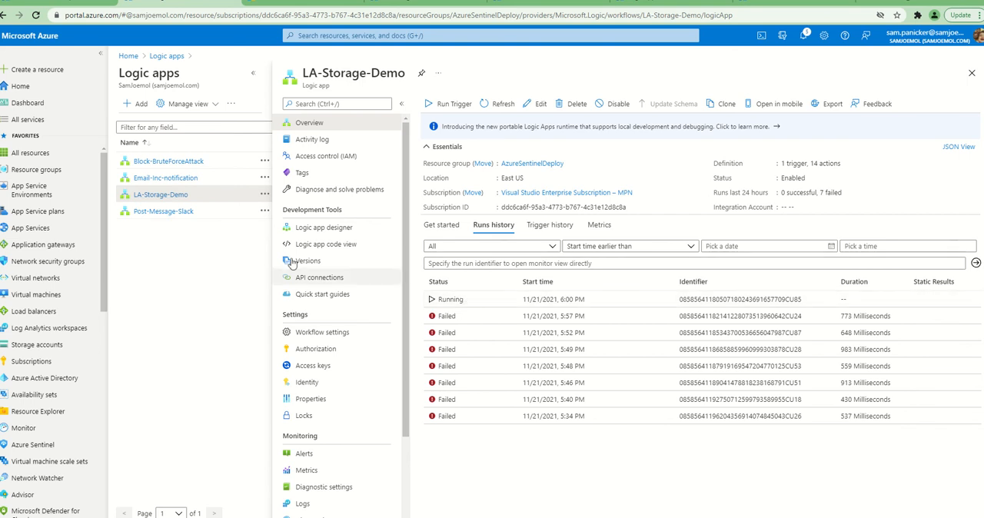
mouse_move(162, 199)
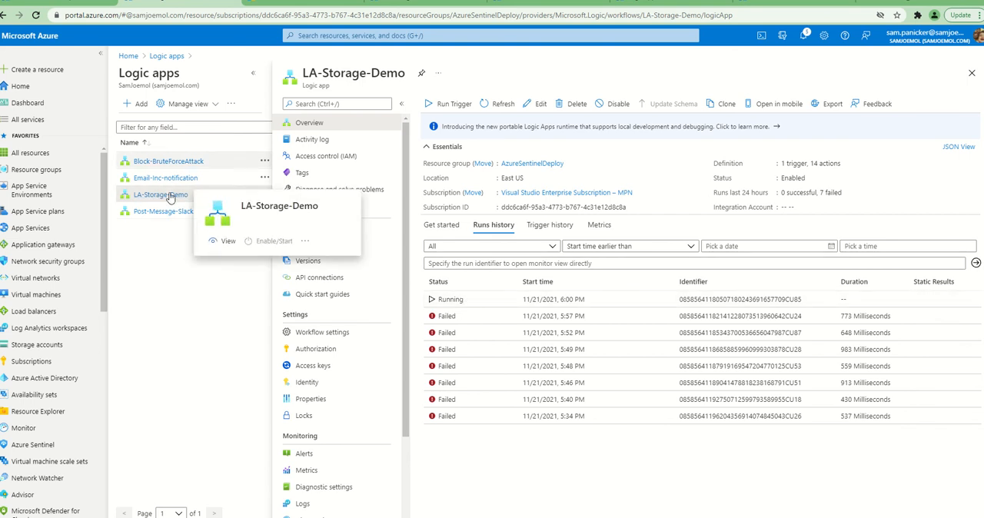
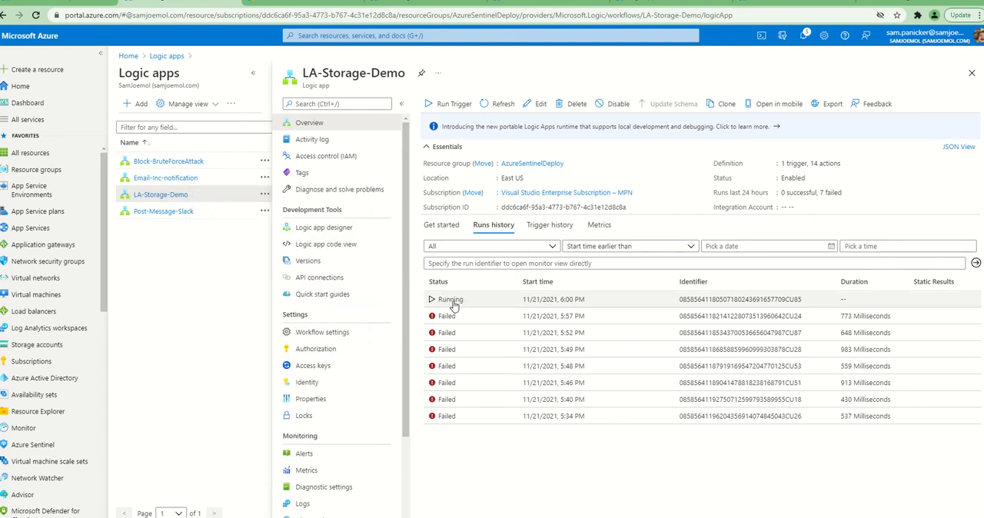
Examine the error output of Run query and list results in the newest run, and return to a refreshed runs history
click(501, 105)
click(441, 300)
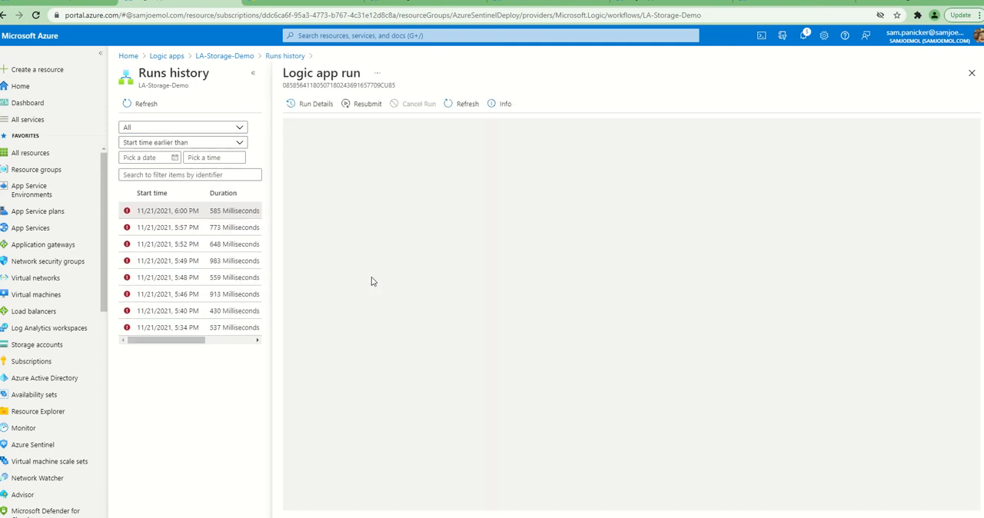
scroll(736, 342, down, 3)
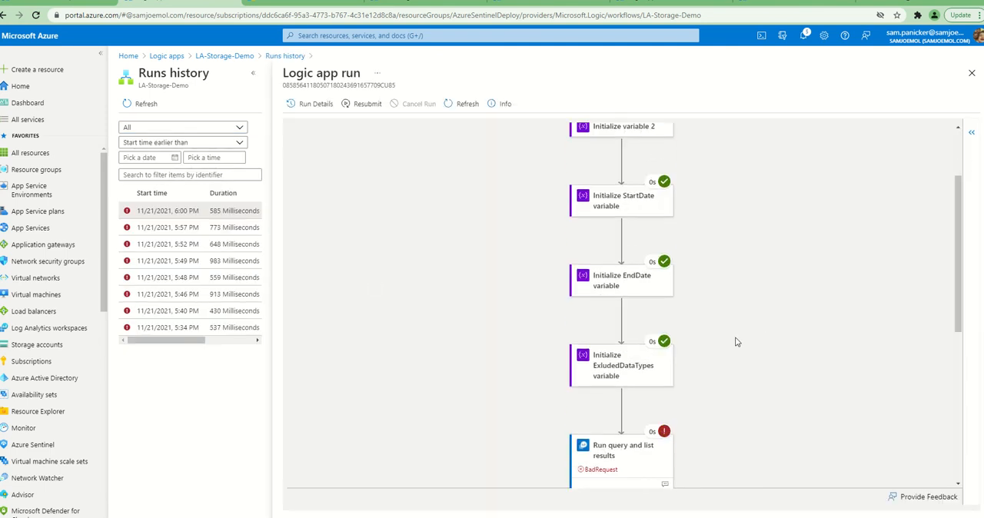
click(632, 361)
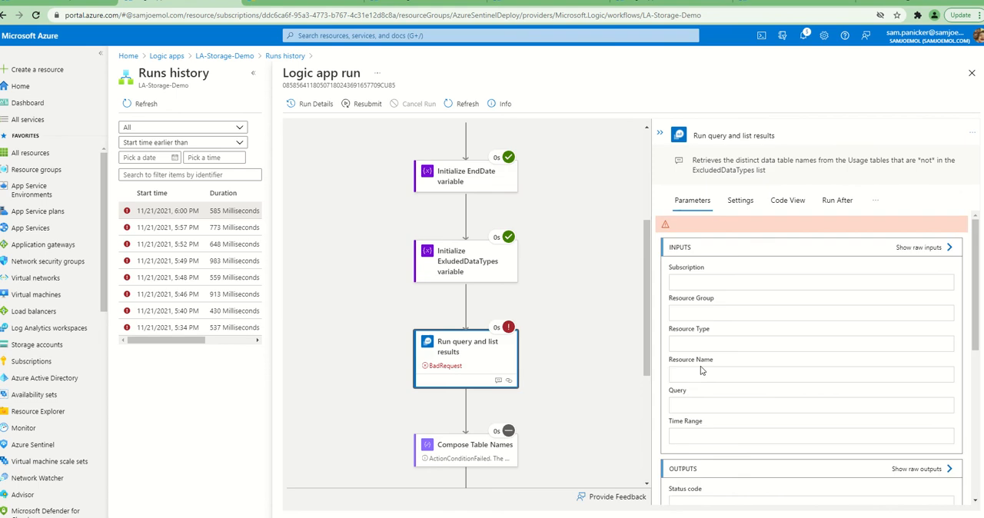
scroll(727, 360, down, 6)
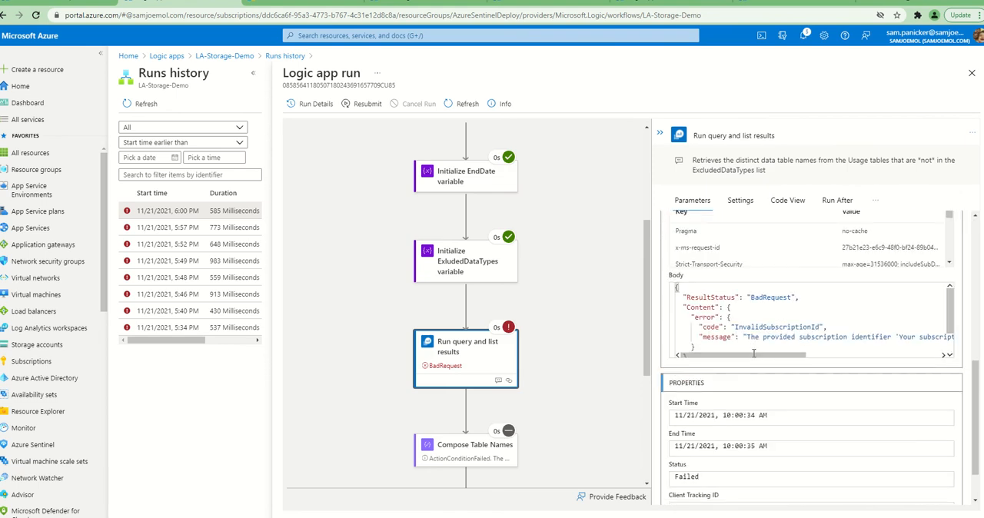
drag(761, 356, 738, 355)
scroll(711, 339, down, 3)
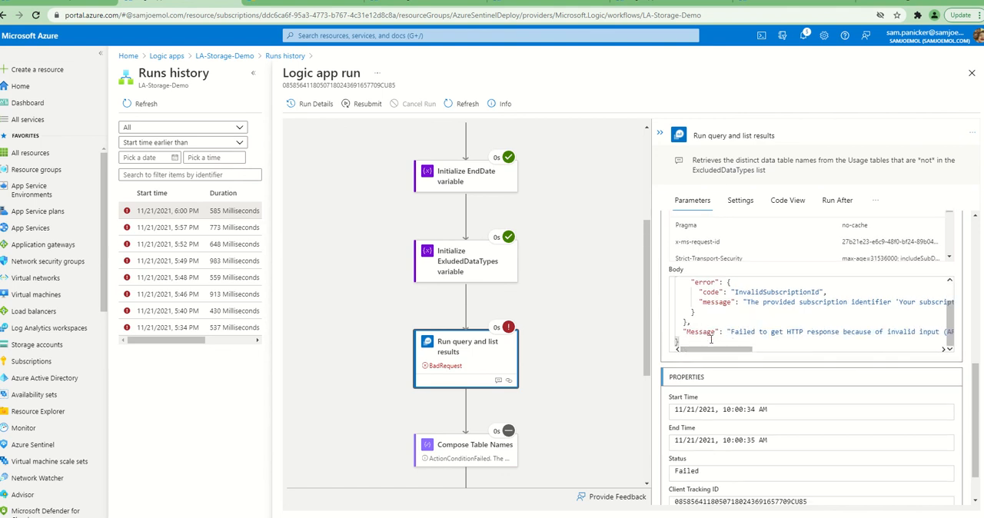
scroll(711, 339, down, 2)
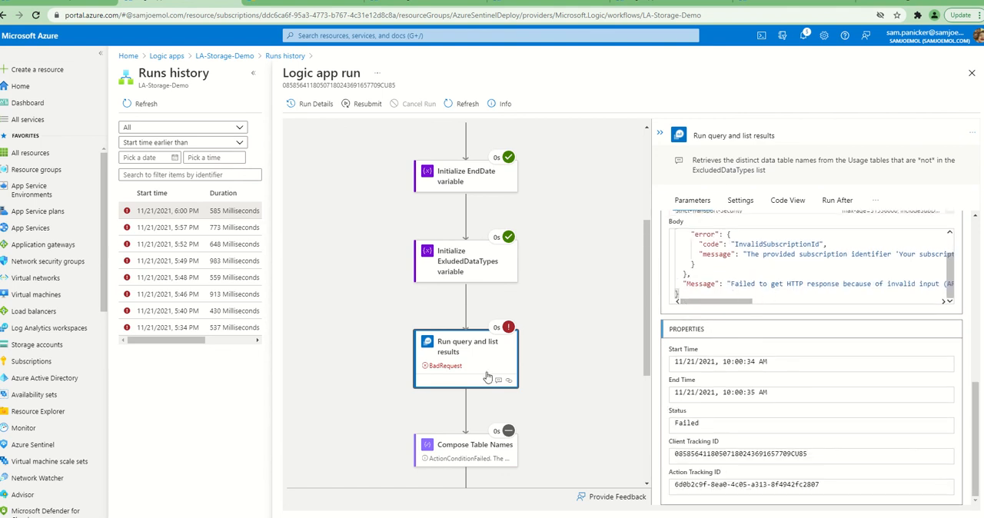
click(286, 56)
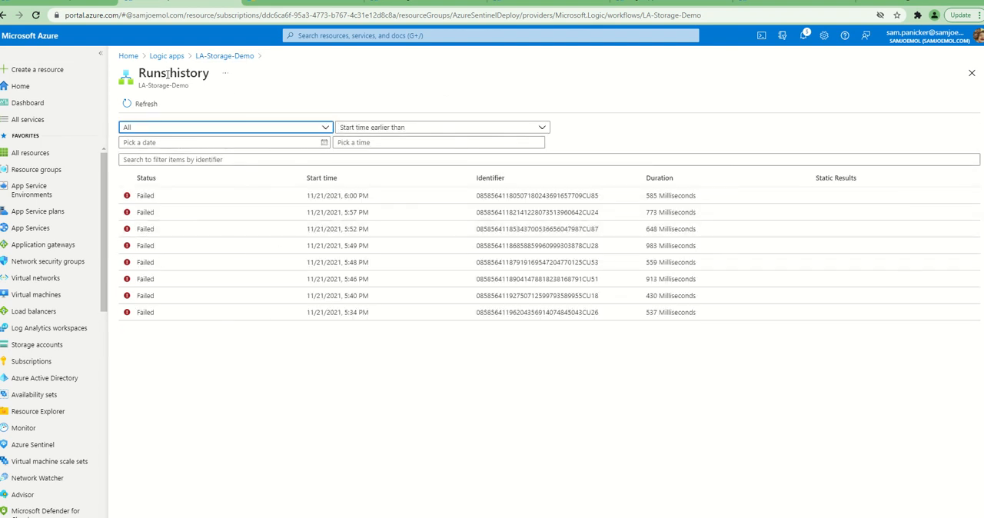
click(139, 104)
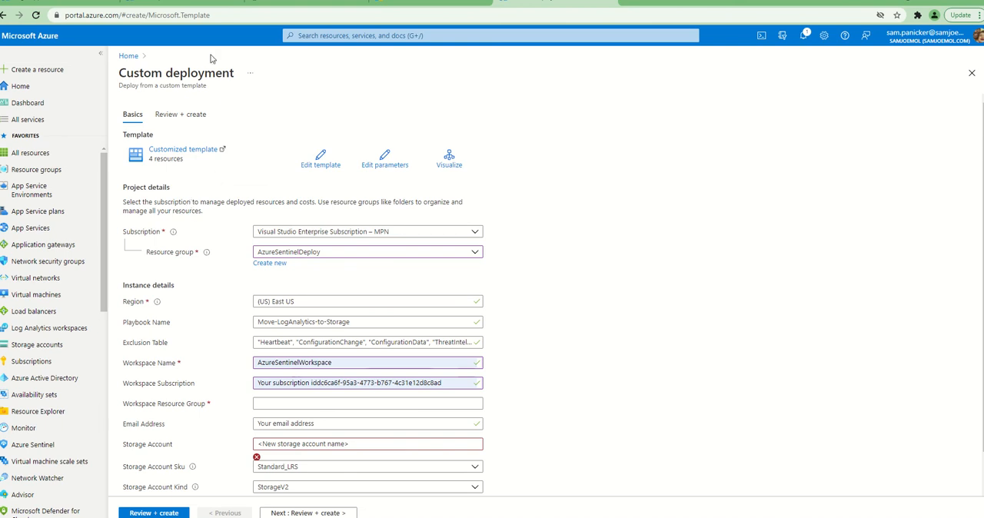
Check the ID on the Azure Subscriptions page and read the full error message of the 6:08 PM run
click(186, 7)
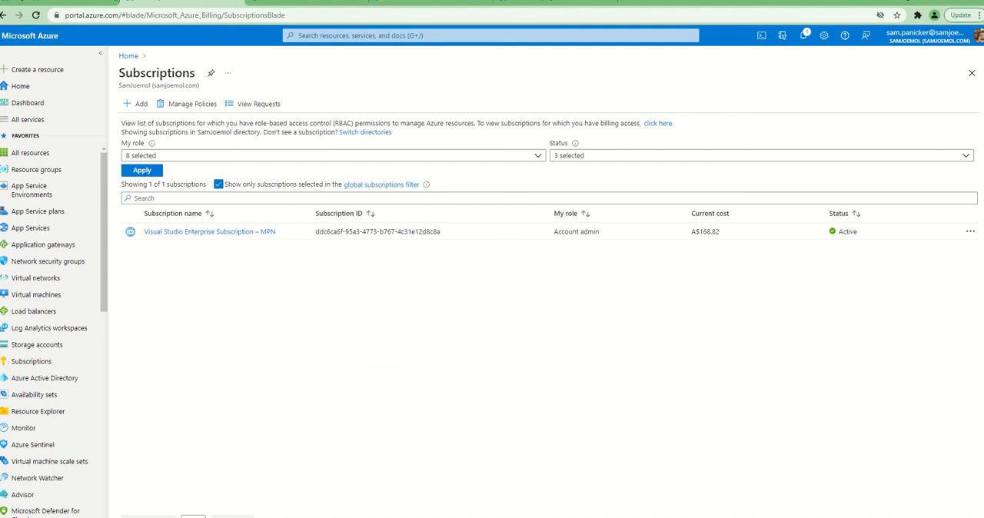
click(98, 6)
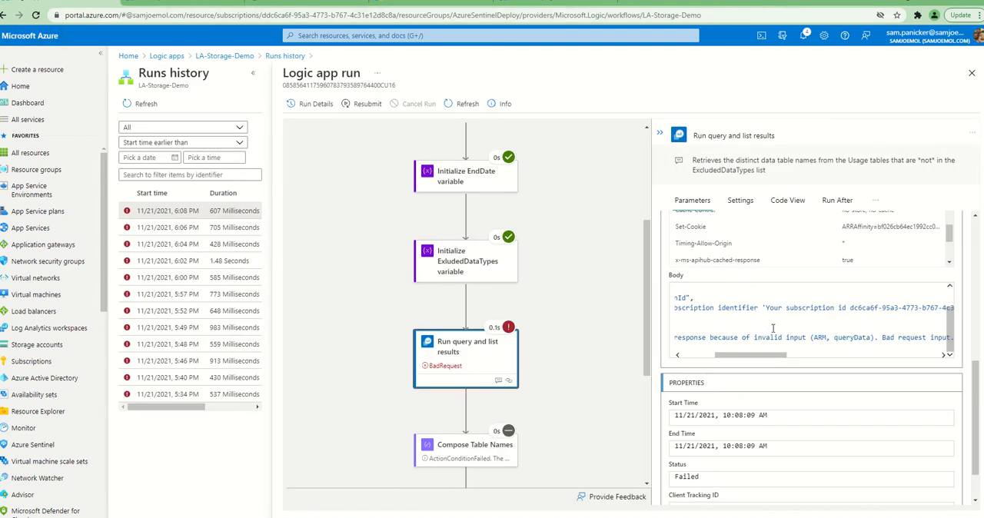
drag(765, 360, 697, 360)
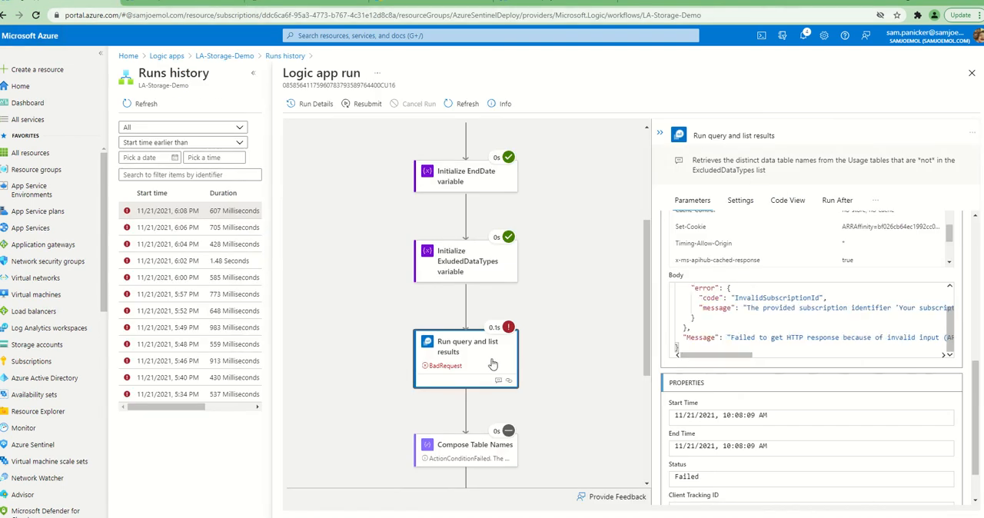
drag(751, 352, 715, 354)
drag(744, 359, 846, 362)
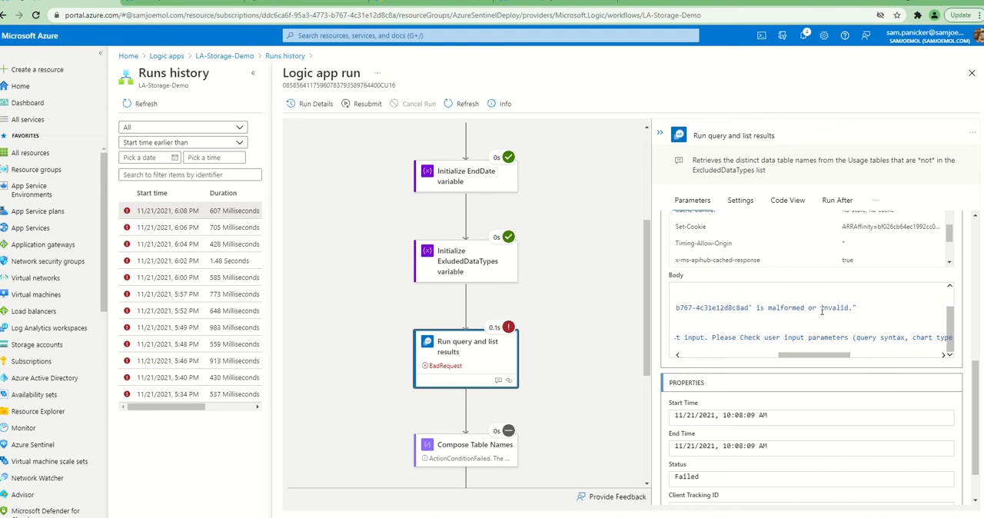
drag(836, 354, 719, 355)
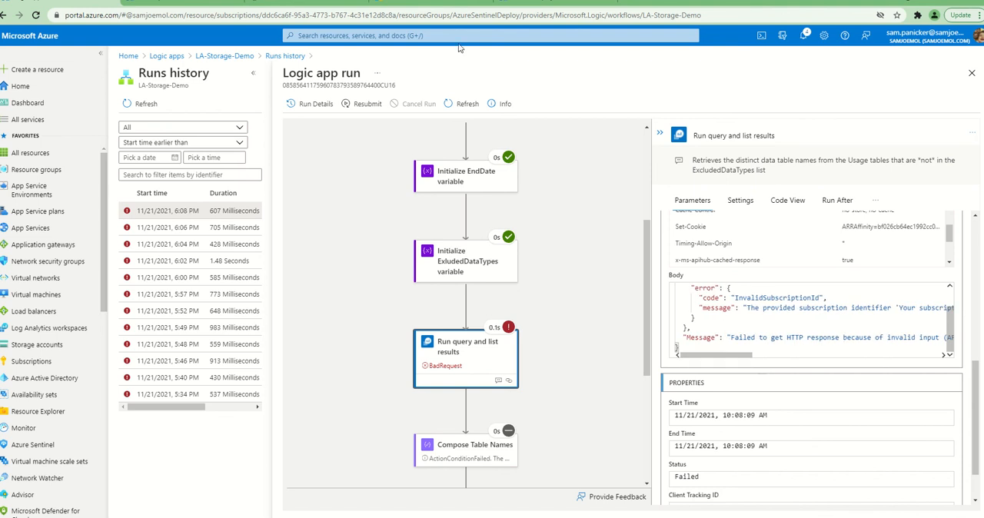
In the Custom deployment form, remove the "Your subscription id" placeholder text from Workspace Subscription, keeping only the subscription ID
click(515, 3)
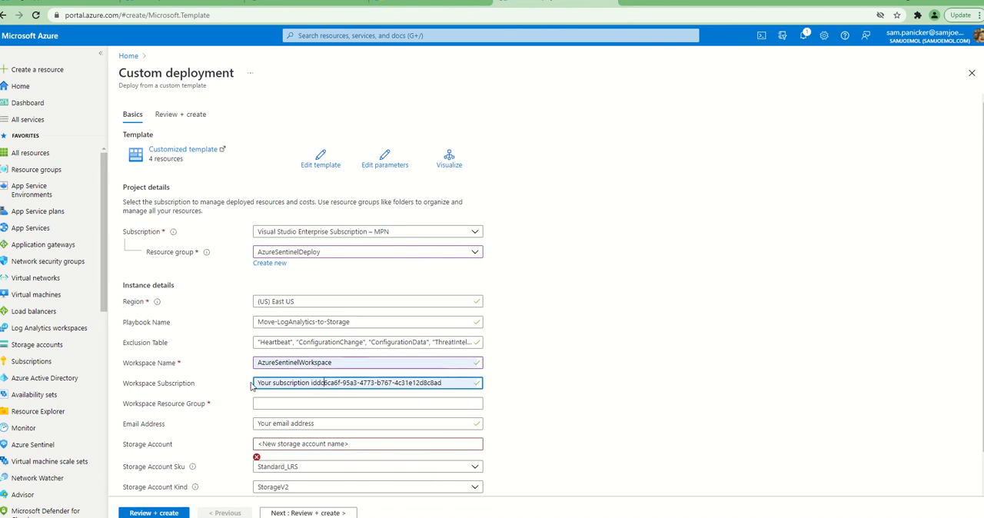
drag(257, 382, 321, 384)
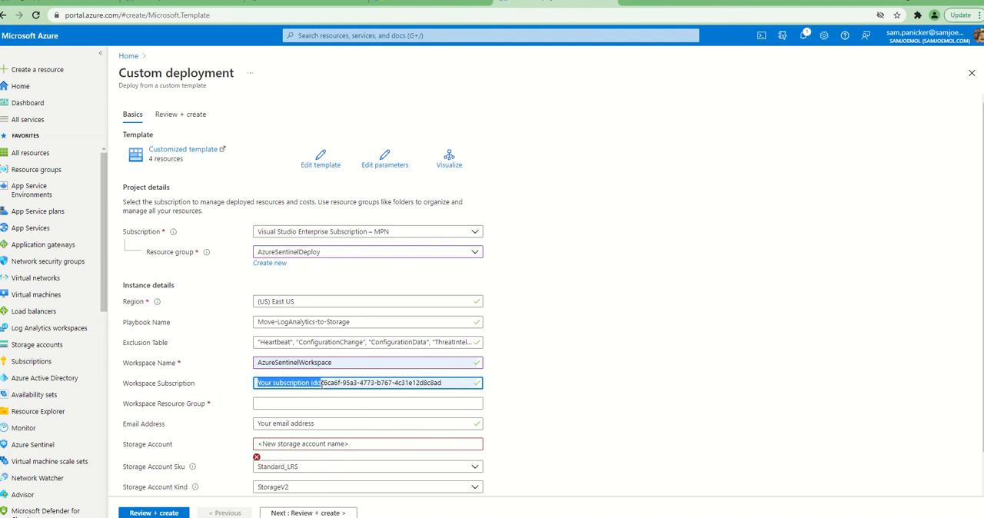
click(500, 381)
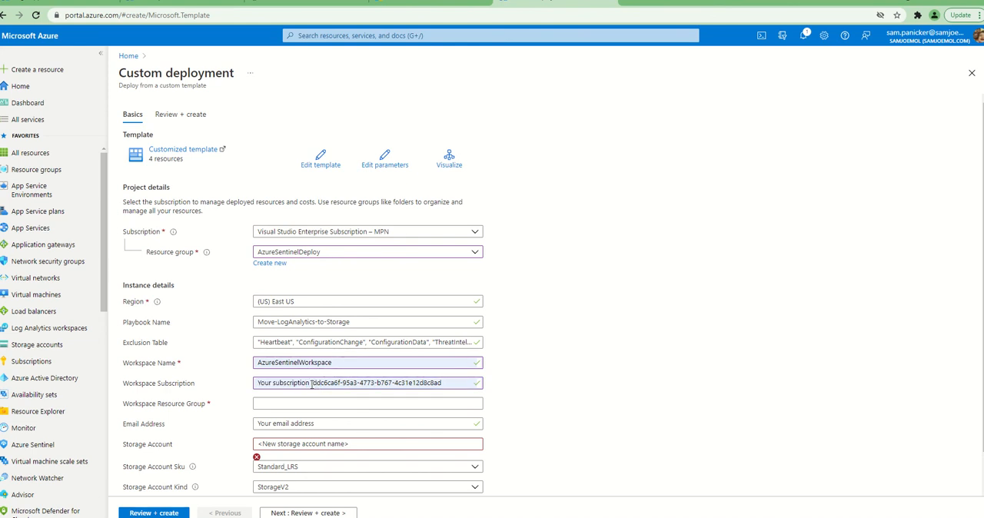
drag(258, 382, 233, 382)
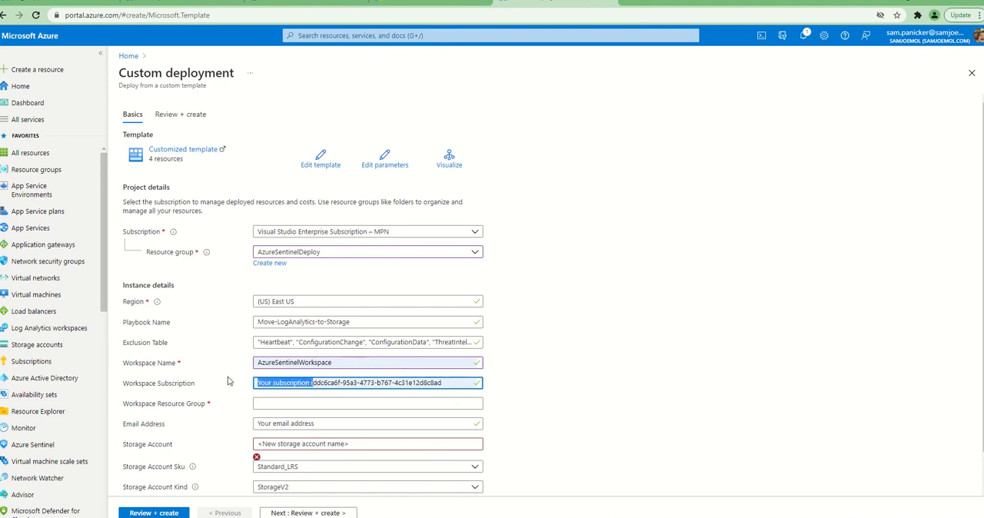
key(BackSpace)
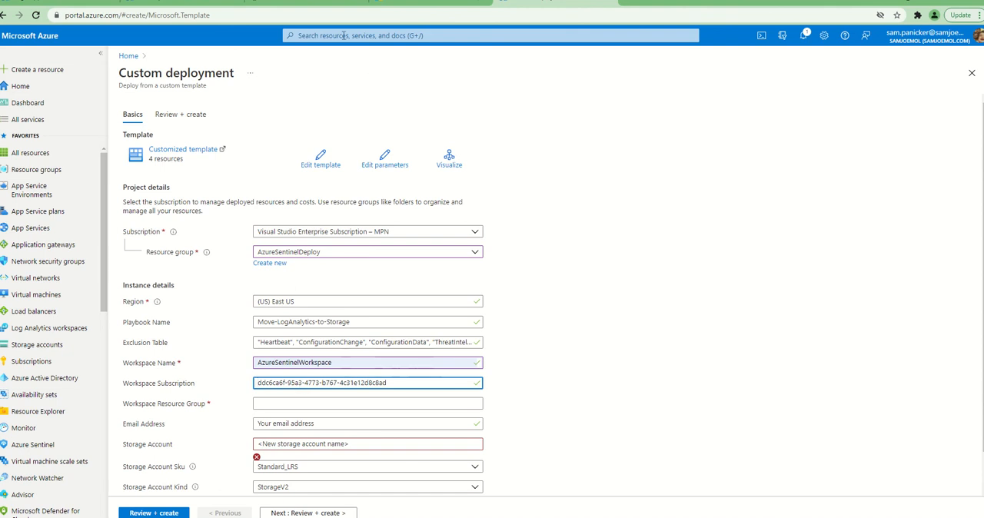
Examine the subscription identifier quoted in the error body of the 6:08 PM LA-Storage-Demo run
click(78, 2)
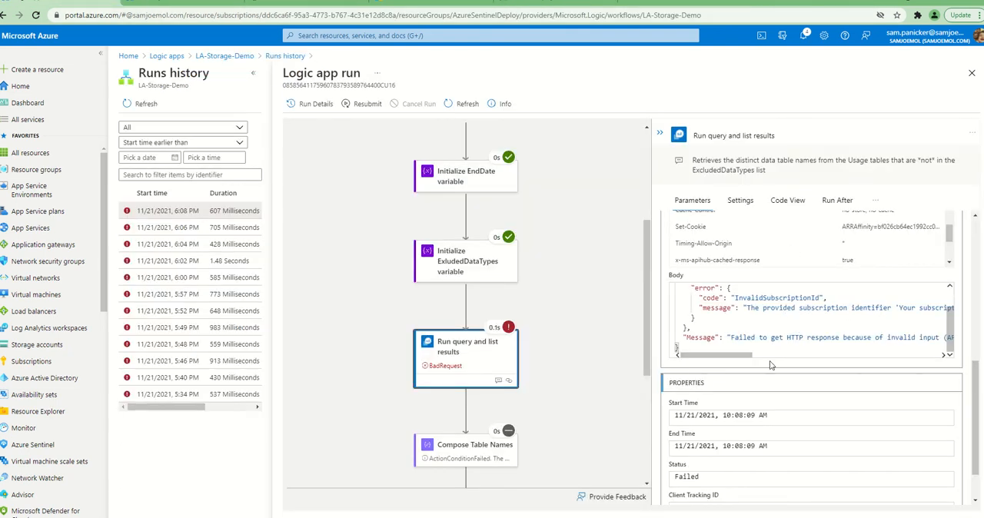
drag(742, 356, 780, 357)
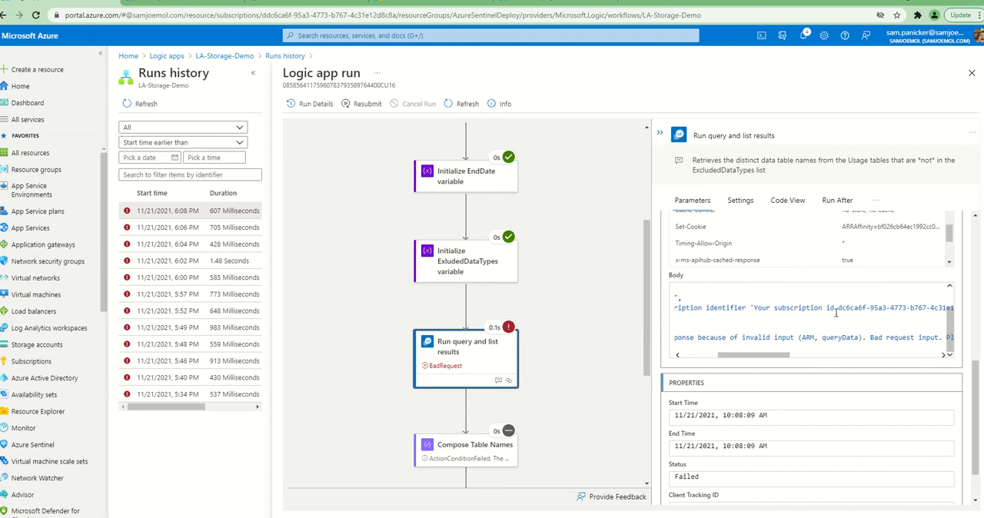
click(754, 308)
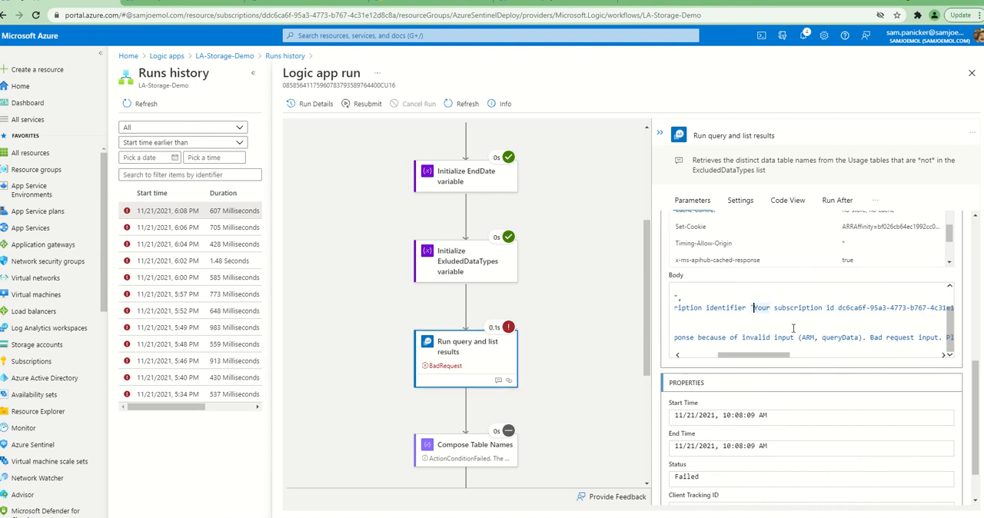
In the LA-Storage-Demo designer, delete the "Your subscription id" text from the Subscription parameter of Run query and list results
click(223, 56)
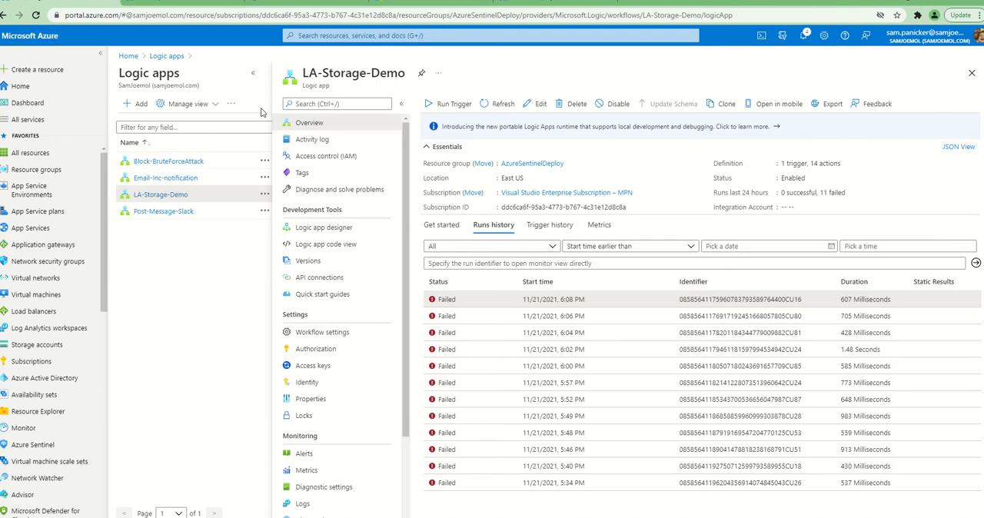
click(323, 227)
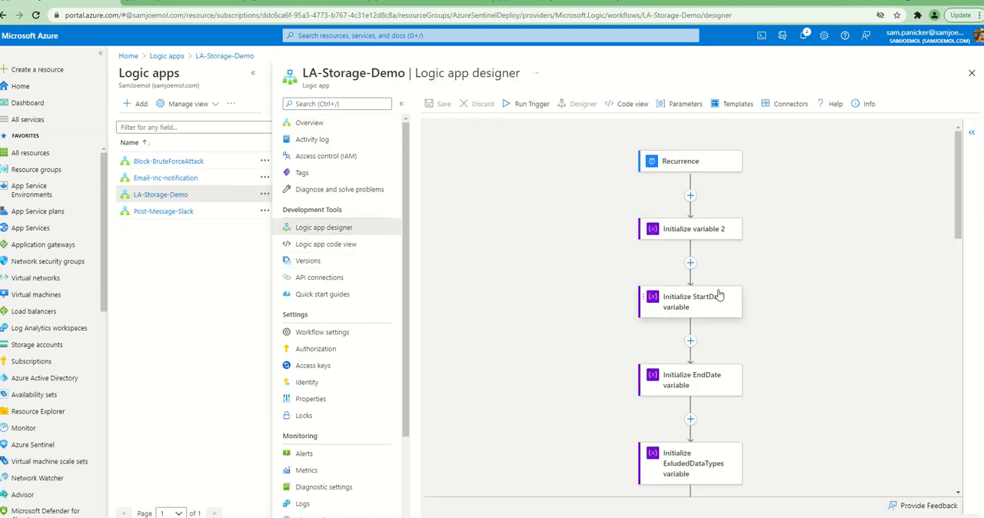
scroll(718, 295, down, 3)
scroll(720, 297, down, 3)
scroll(698, 241, up, 2)
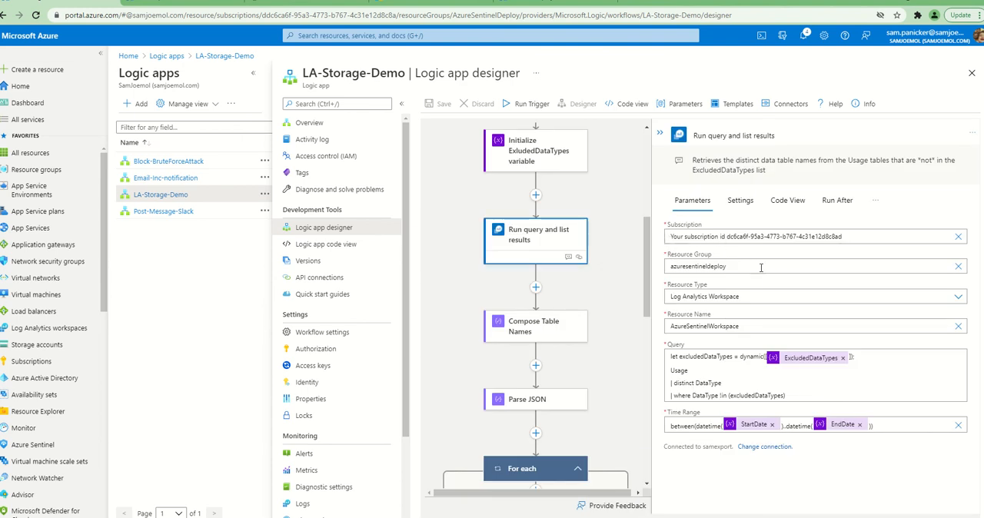
click(728, 236)
key(BackSpace)
key(BackSpace)
key(BackSpace)
key(BackSpace)
key(BackSpace)
key(BackSpace)
key(BackSpace)
key(BackSpace)
key(BackSpace)
key(BackSpace)
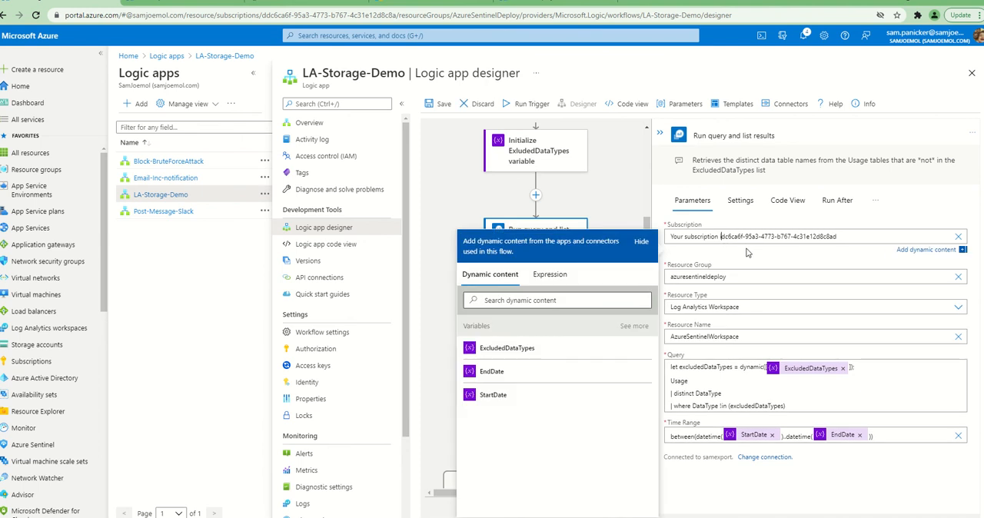
key(BackSpace)
key(BackSpace)
key(BackSpace)
key(BackSpace)
key(BackSpace)
key(BackSpace)
key(BackSpace)
key(BackSpace)
key(BackSpace)
key(BackSpace)
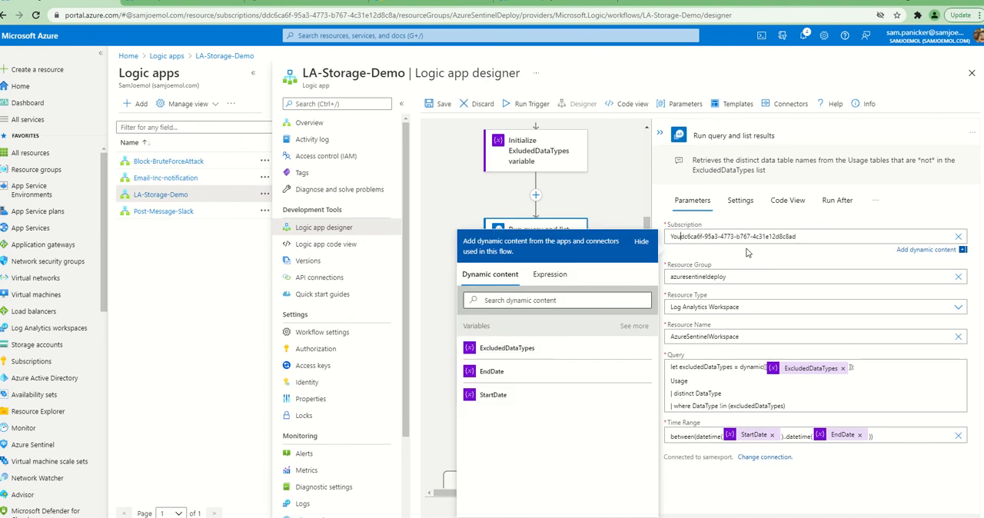
Check the subscription ID on the Subscriptions page, add the leading "d" to the action's Subscription value, and save the logic app
click(172, 5)
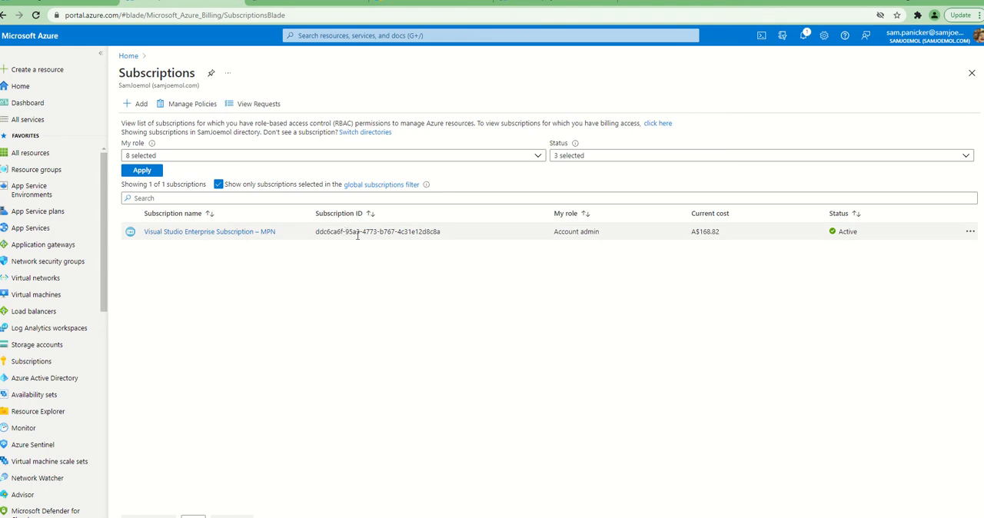
click(100, 4)
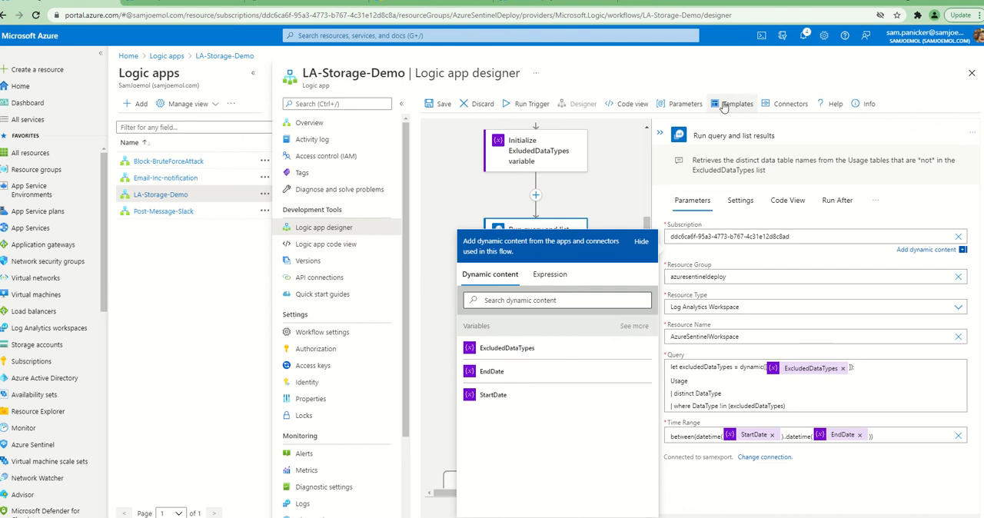
click(439, 104)
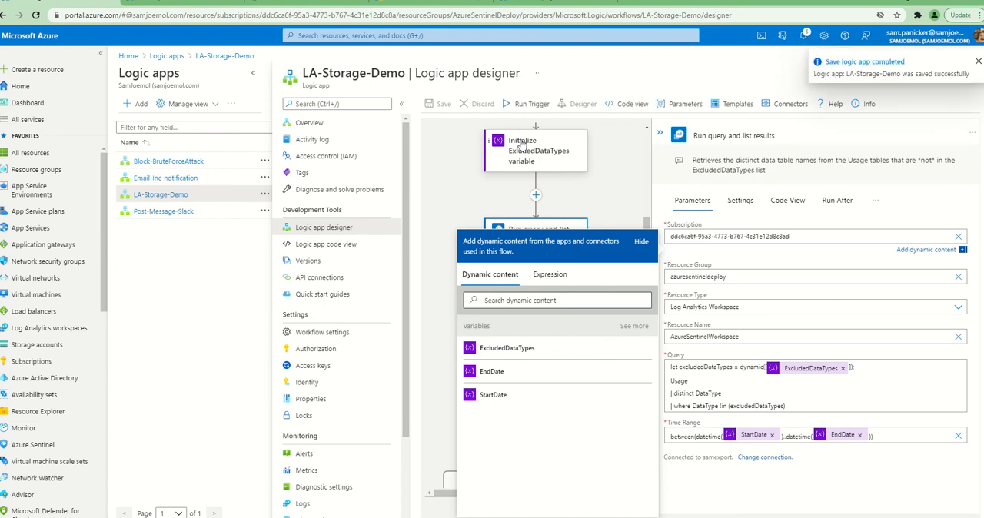
Return to the LA-Storage-Demo overview and run the trigger with the edited subscription value
click(310, 123)
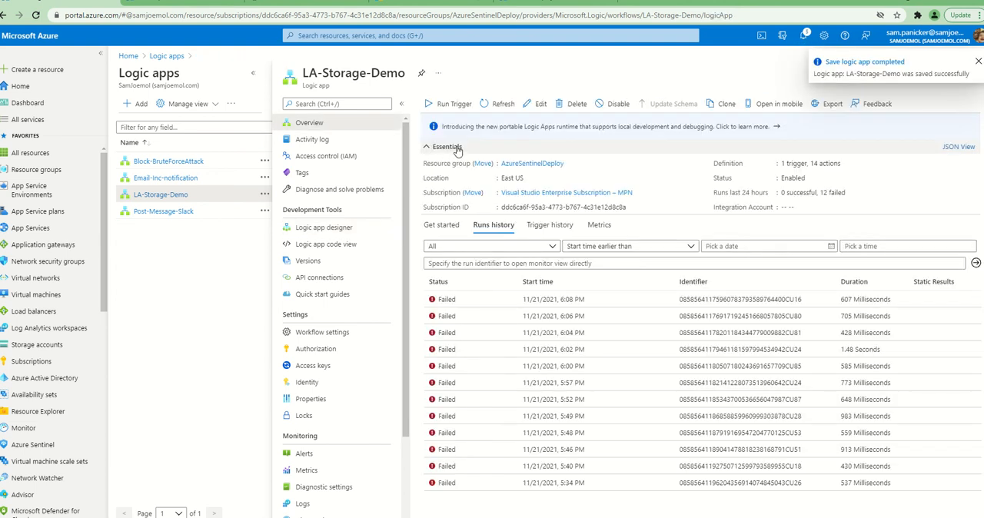
click(452, 103)
click(458, 124)
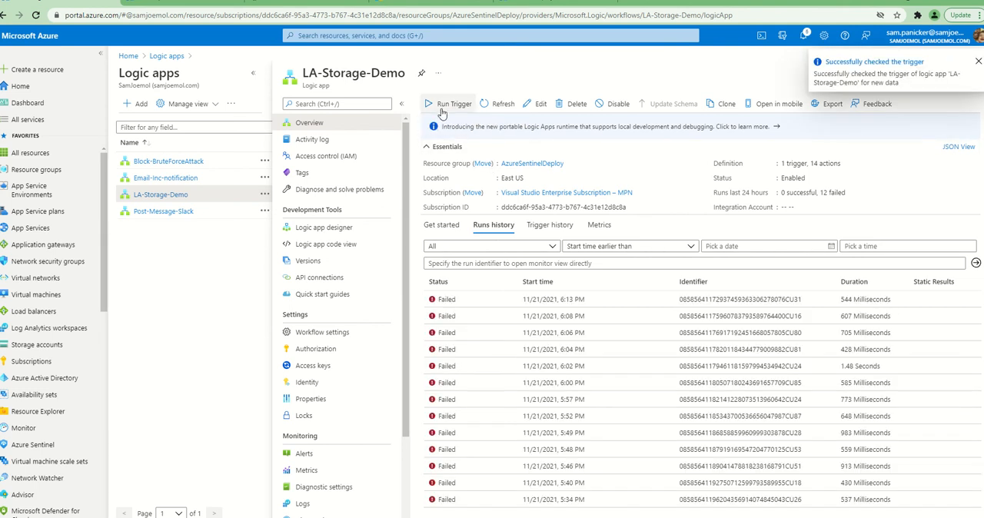
Open the 6:13 PM run and examine the response body of Run query and list results
click(462, 306)
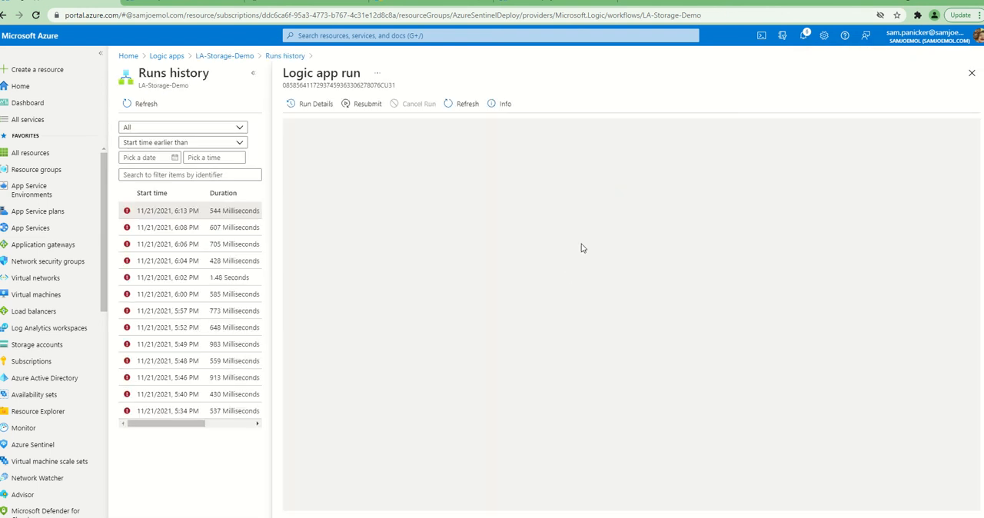
scroll(581, 248, down, 5)
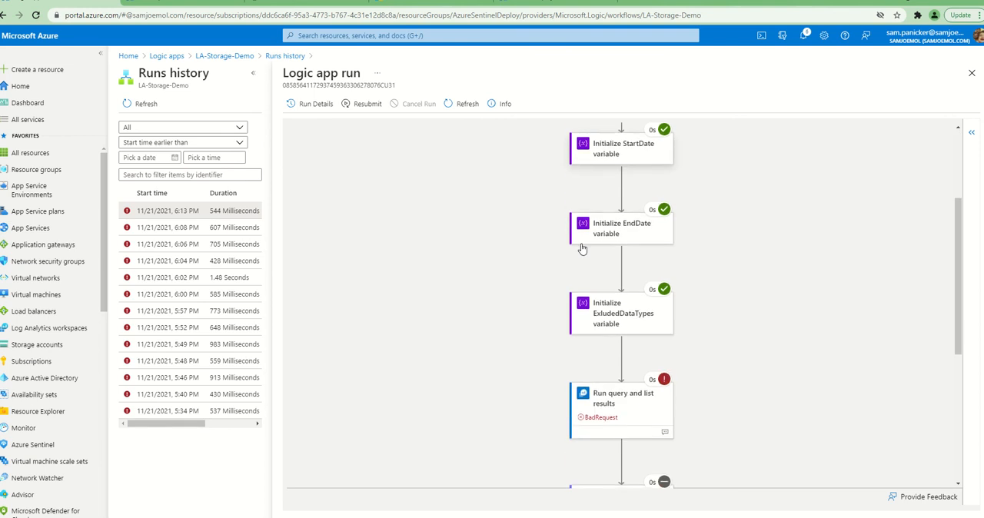
click(641, 308)
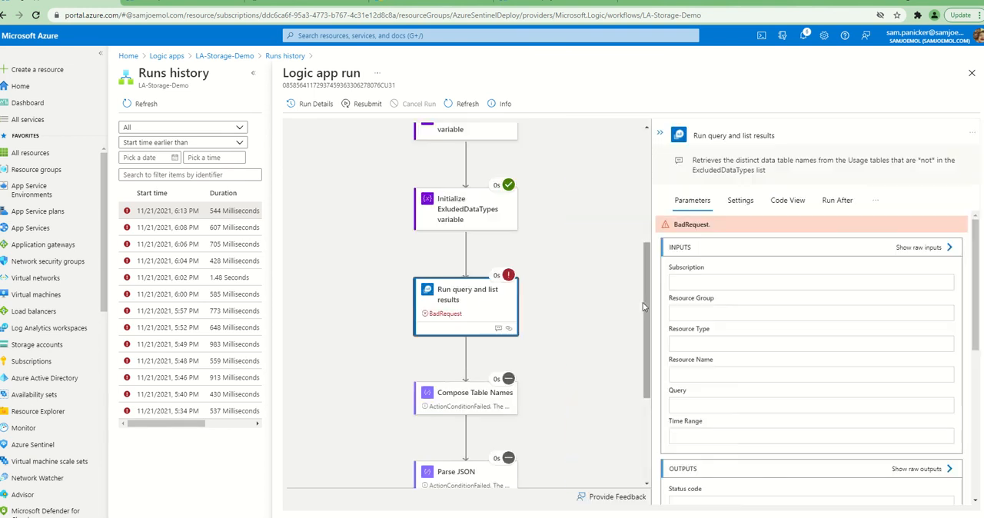
scroll(849, 302, down, 2)
scroll(848, 302, down, 3)
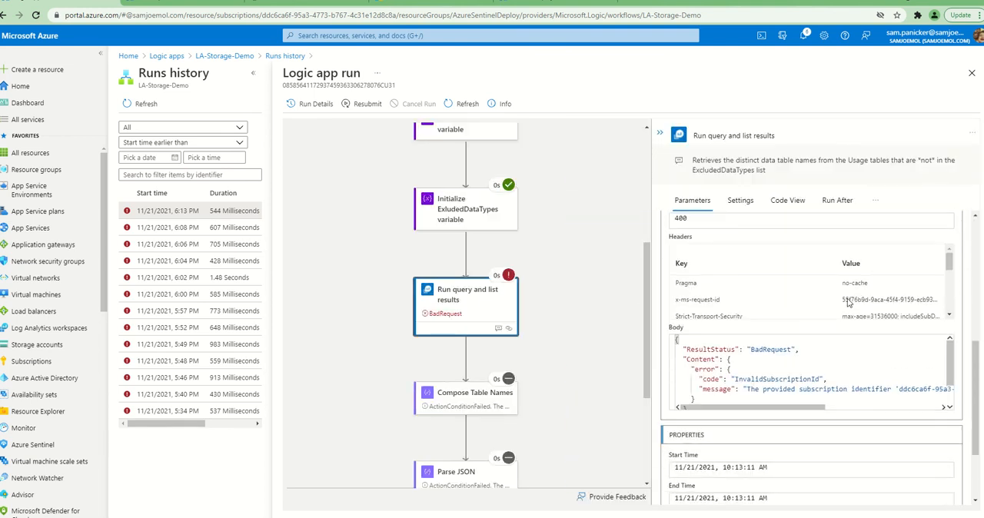
Copy the subscription identifier from the response body's error message and paste it into the Notepad notes below the earlier ID
drag(807, 407, 730, 389)
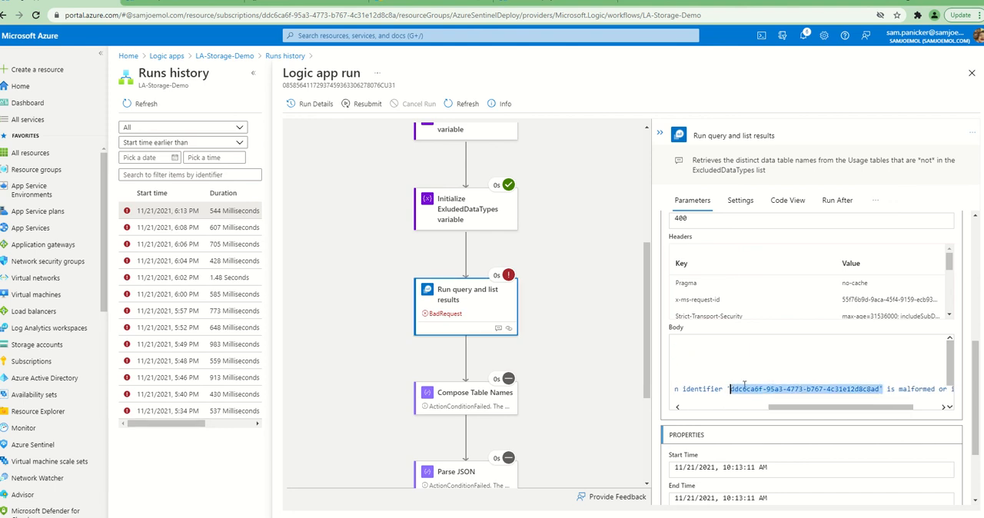
key(alt+Tab)
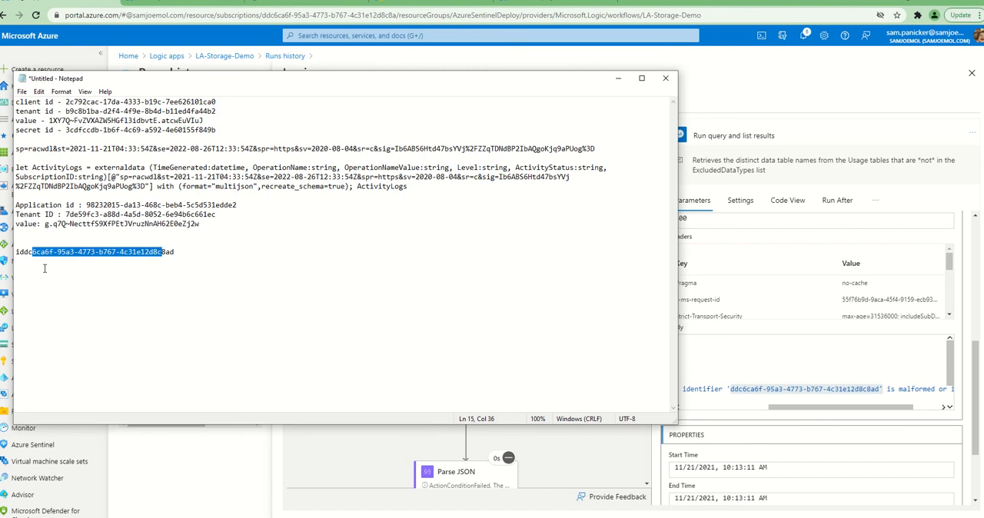
click(197, 263)
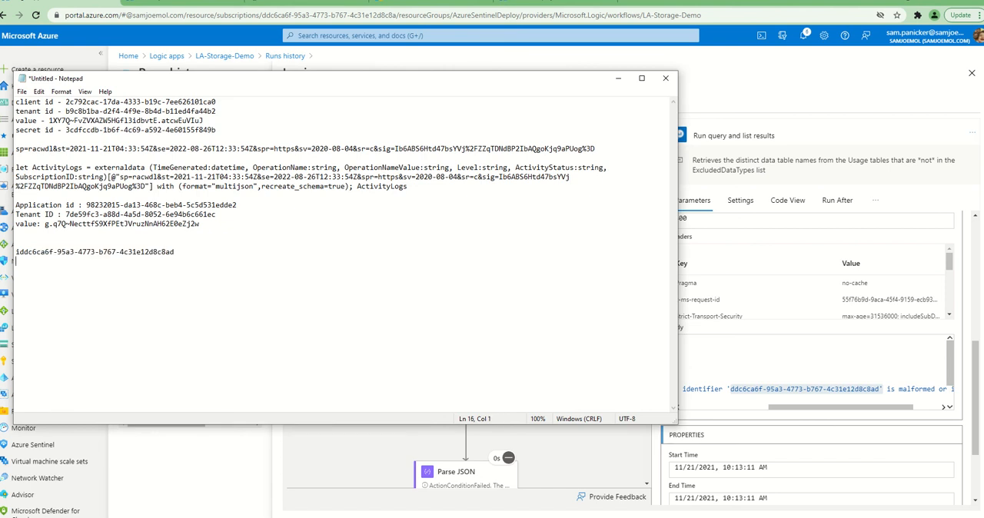
key(Return)
text(ddc6ca6f-95a3-4773-b767-4c31e12d8c8ad')
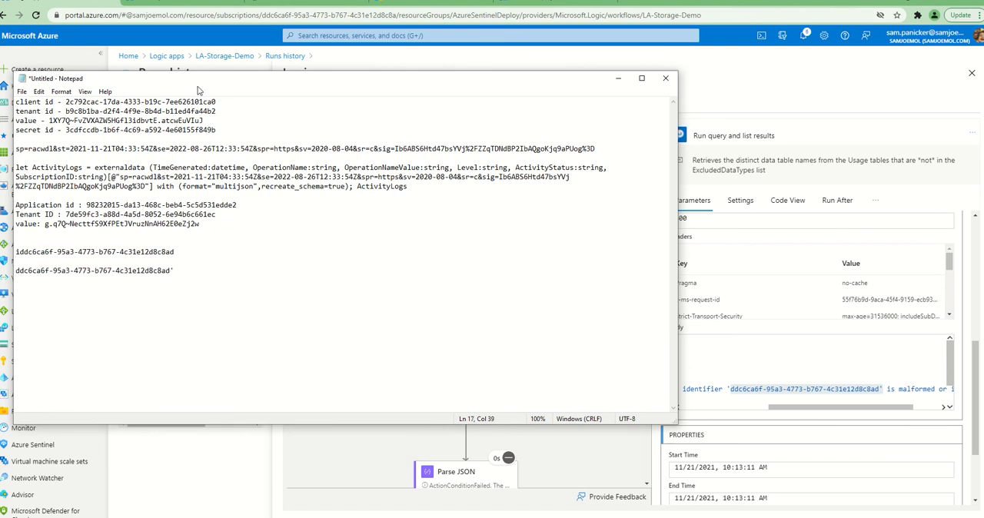
key(alt+Tab)
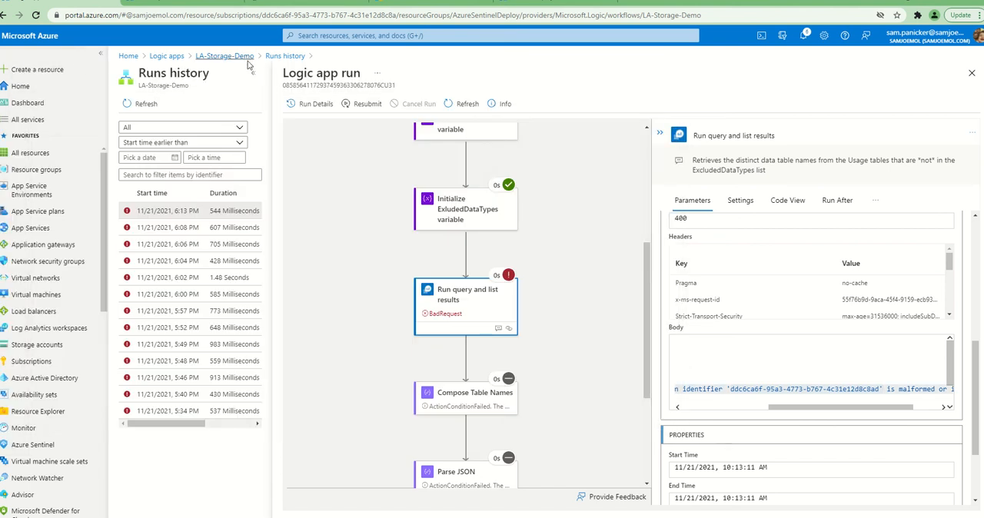
Copy the subscription ID from the LA-Storage-Demo overview into Notepad under the error's identifier and compare the two
click(243, 58)
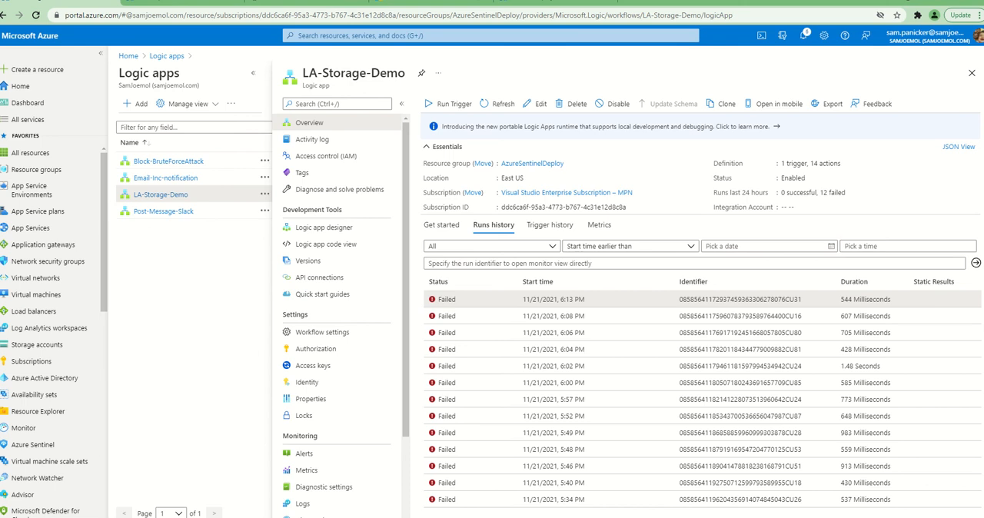
drag(714, 95, 626, 119)
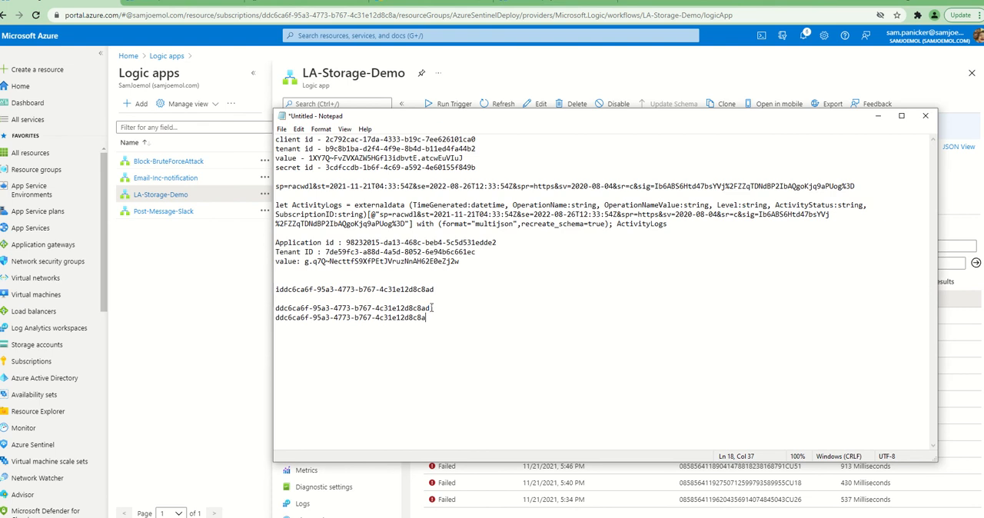
drag(512, 121, 491, 229)
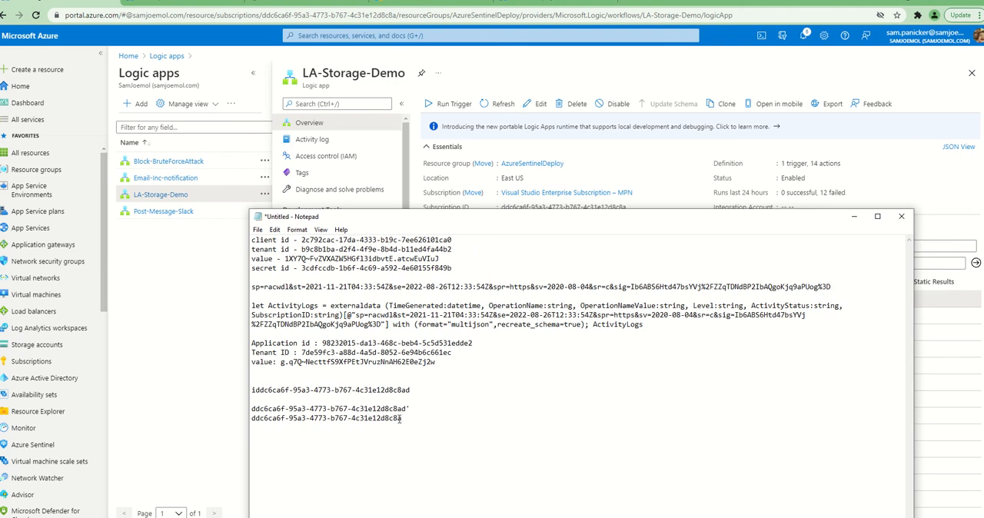
click(853, 216)
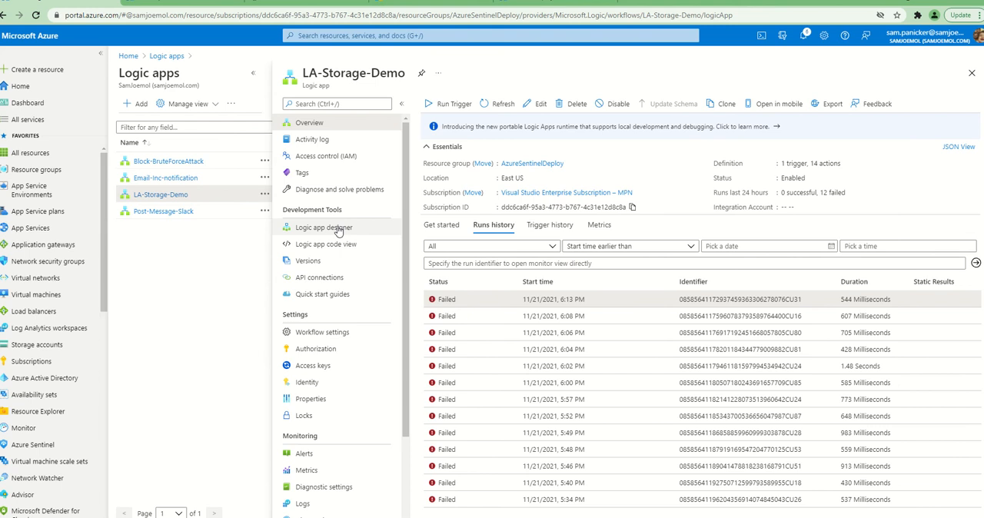
Remove the trailing "d" from the Subscription value of Run query and list results in the LA-Storage-Demo designer and save the logic app
click(196, 5)
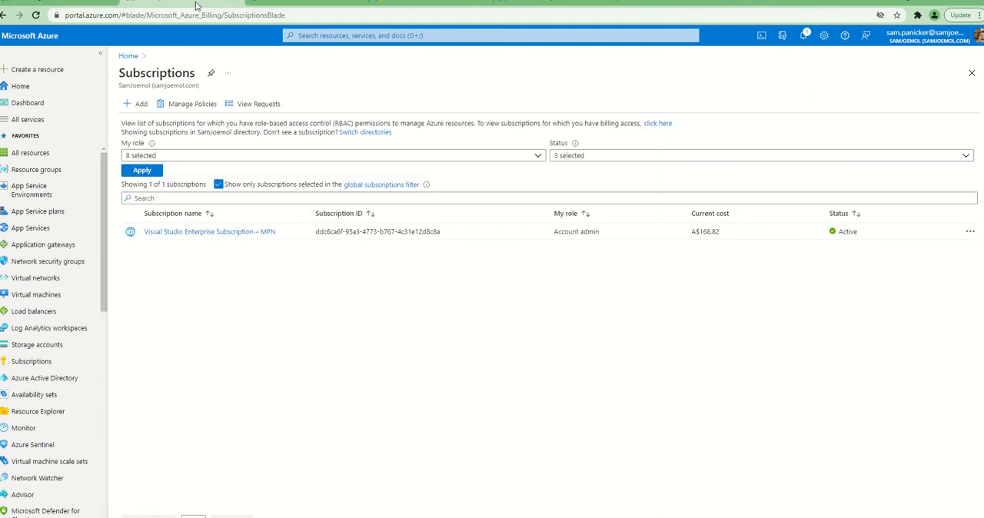
click(96, 5)
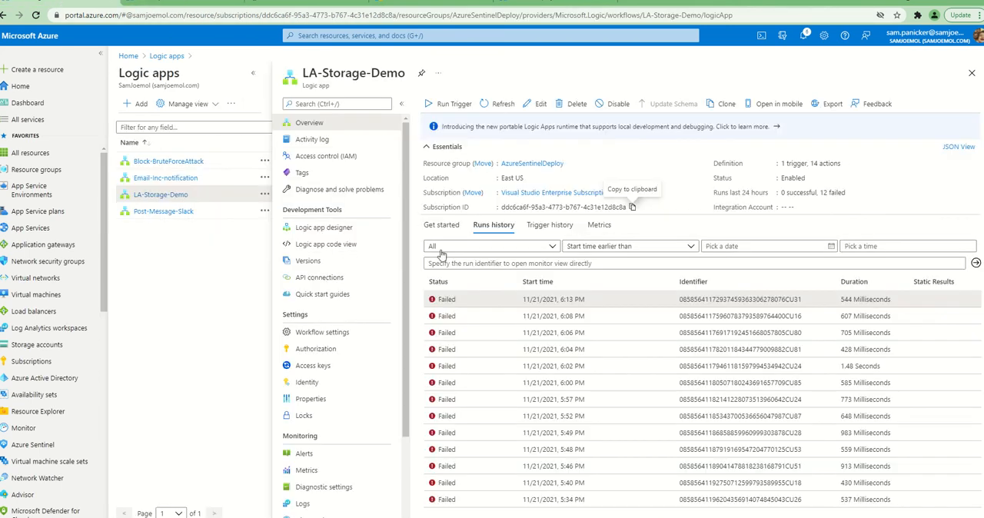
click(325, 228)
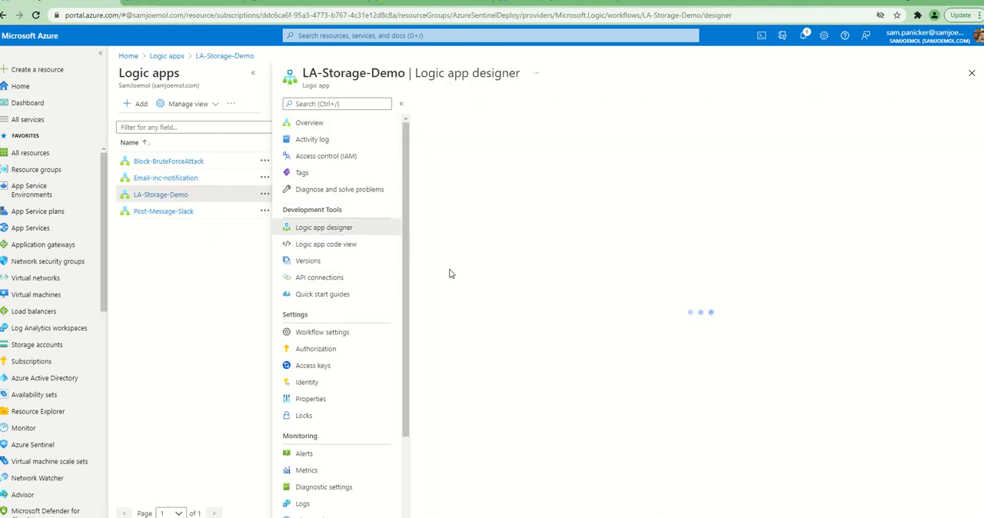
scroll(545, 288, down, 5)
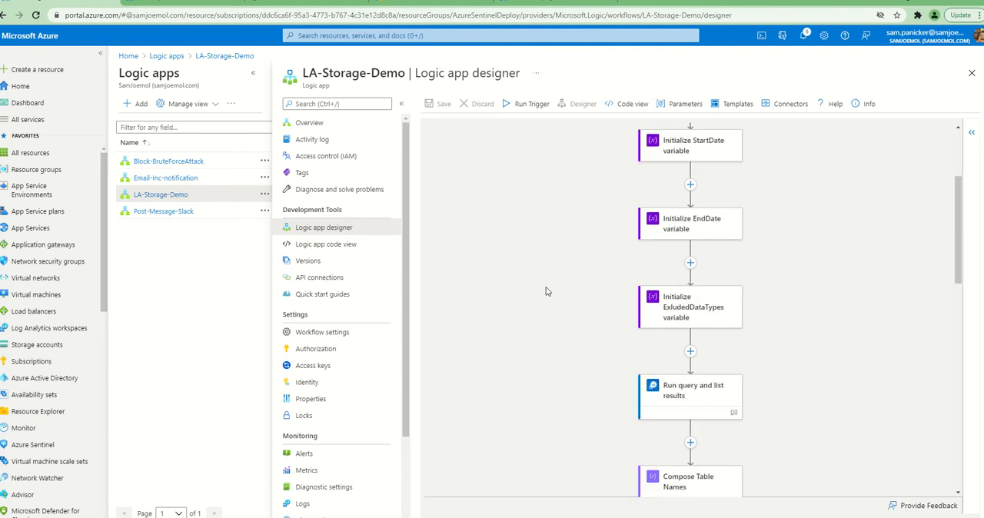
click(671, 249)
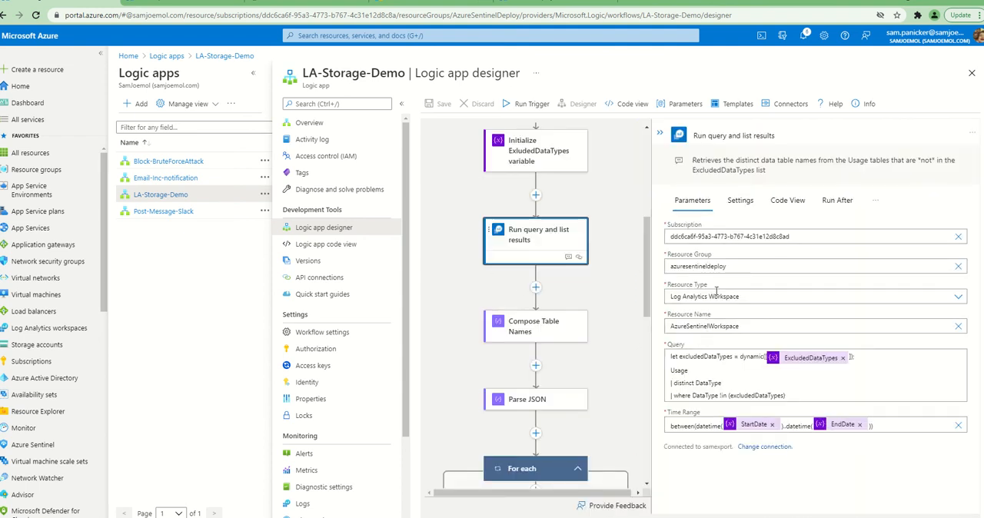
click(798, 235)
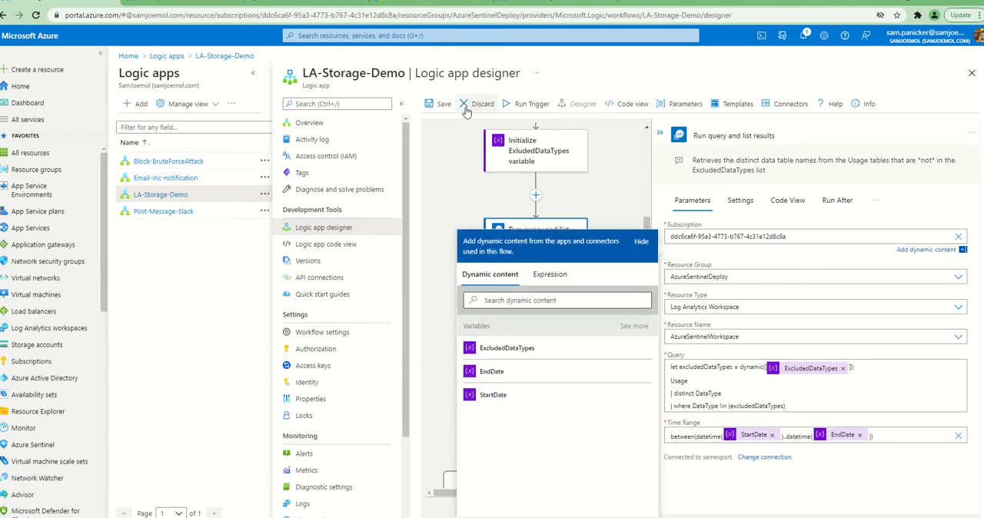
click(441, 104)
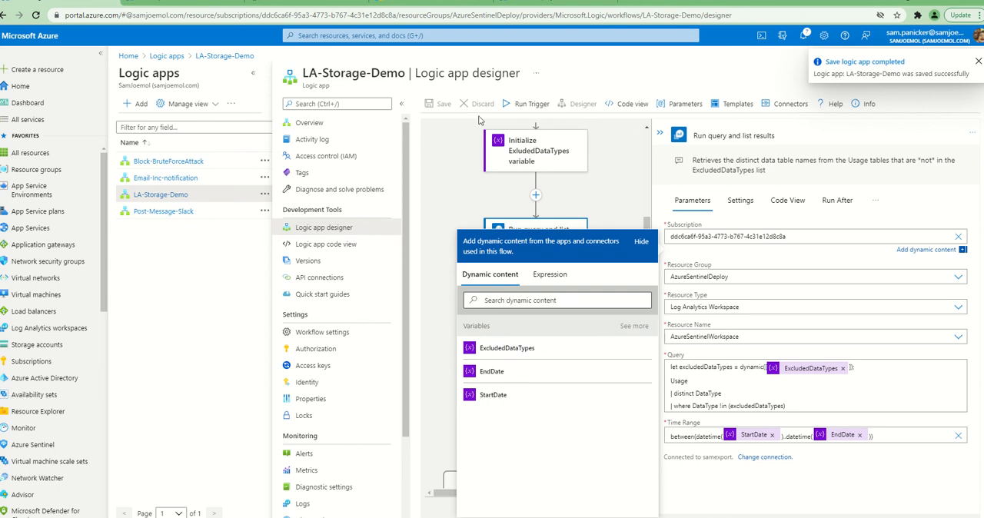
Run the LA-Storage-Demo trigger from its overview with the corrected subscription ID
click(316, 123)
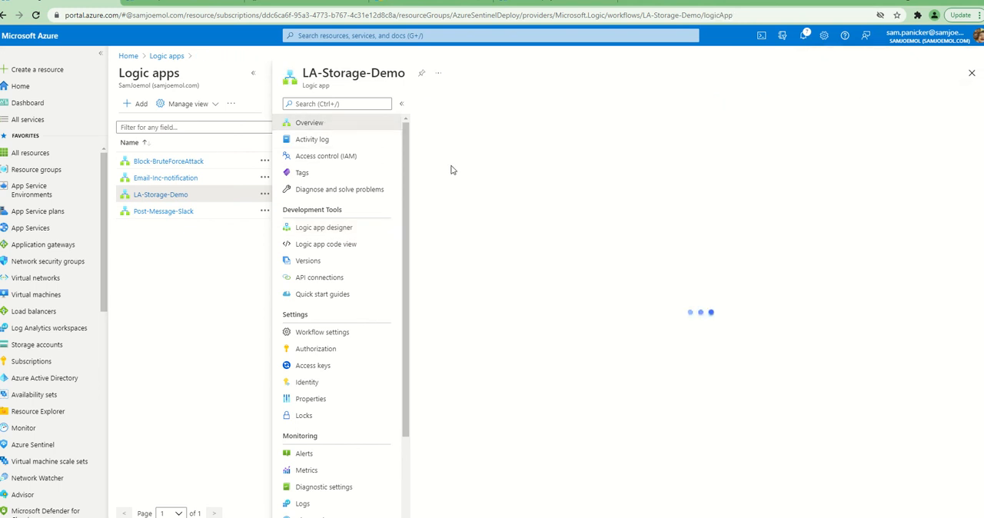
click(451, 104)
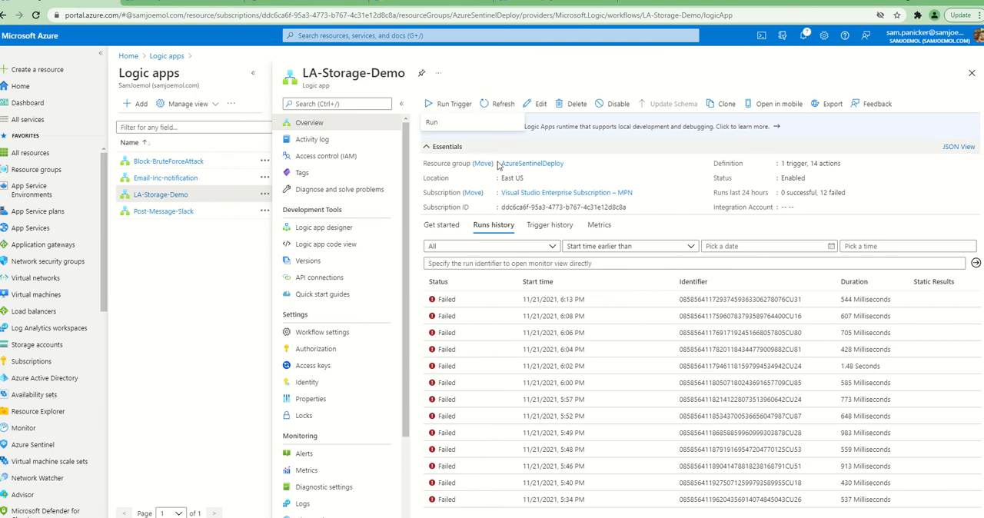
click(466, 126)
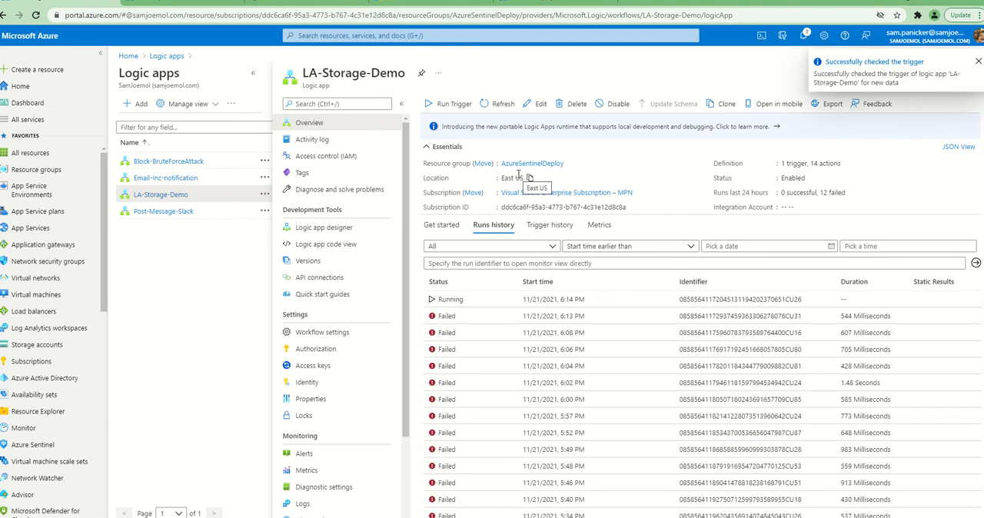
Check the youtubedemola container in storage account lastoragesamjoe1 for exported blobs and return to the LA-Storage-Demo runs history
click(187, 3)
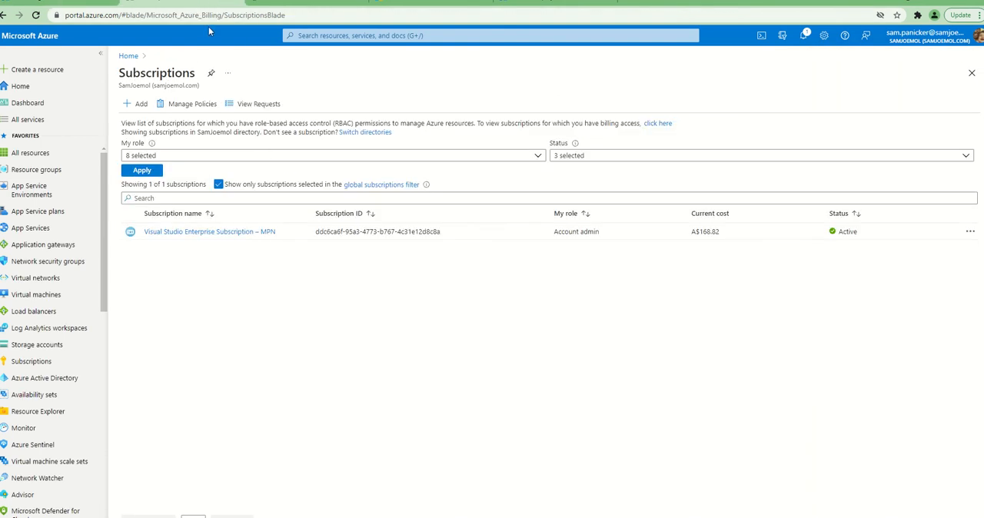
click(224, 16)
click(339, 36)
click(423, 197)
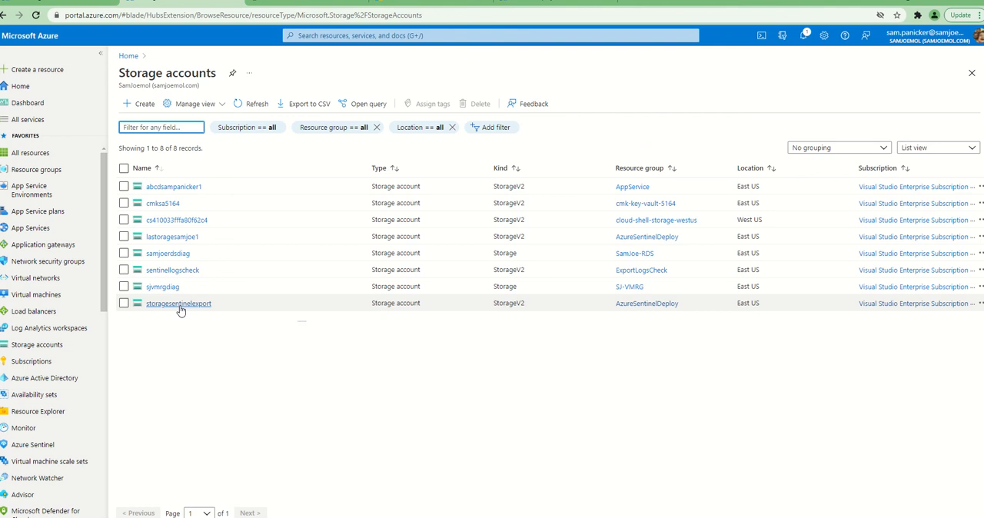
click(180, 235)
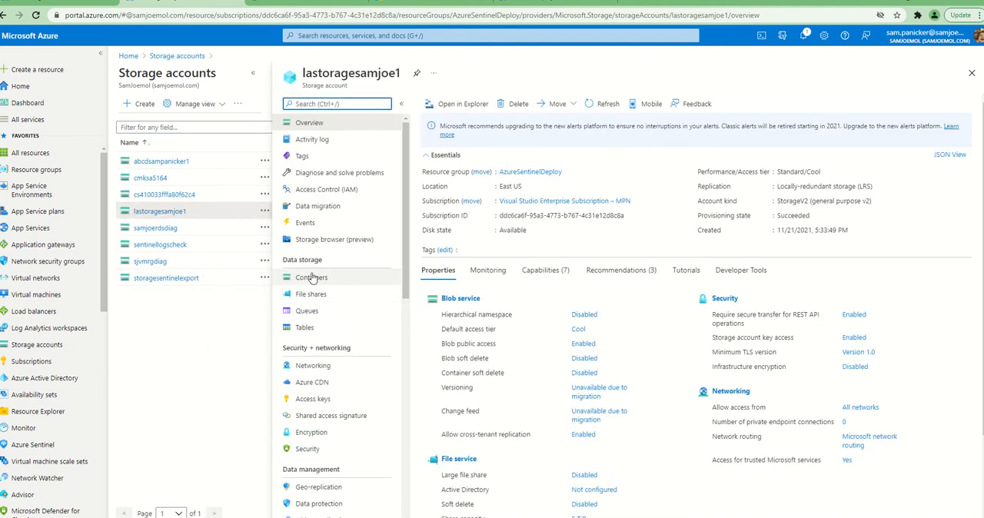
click(312, 278)
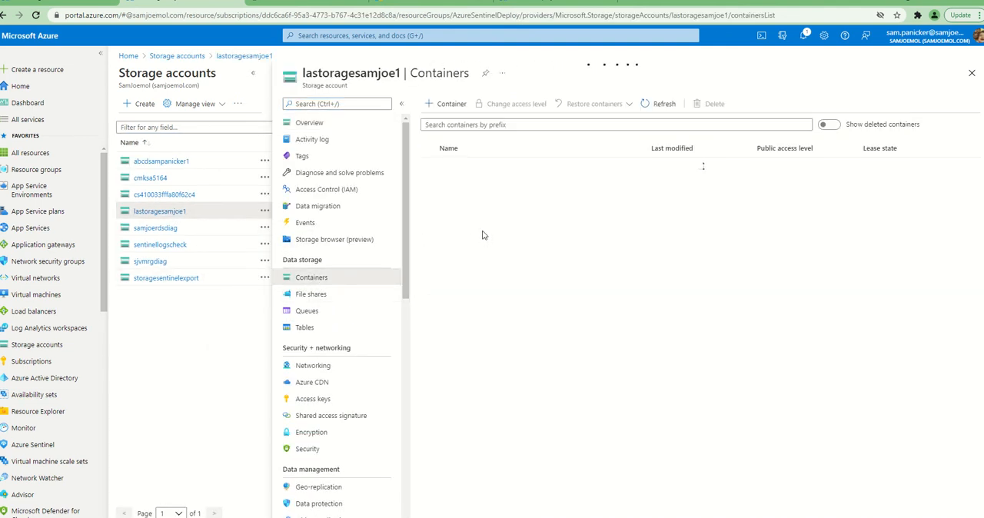
click(467, 167)
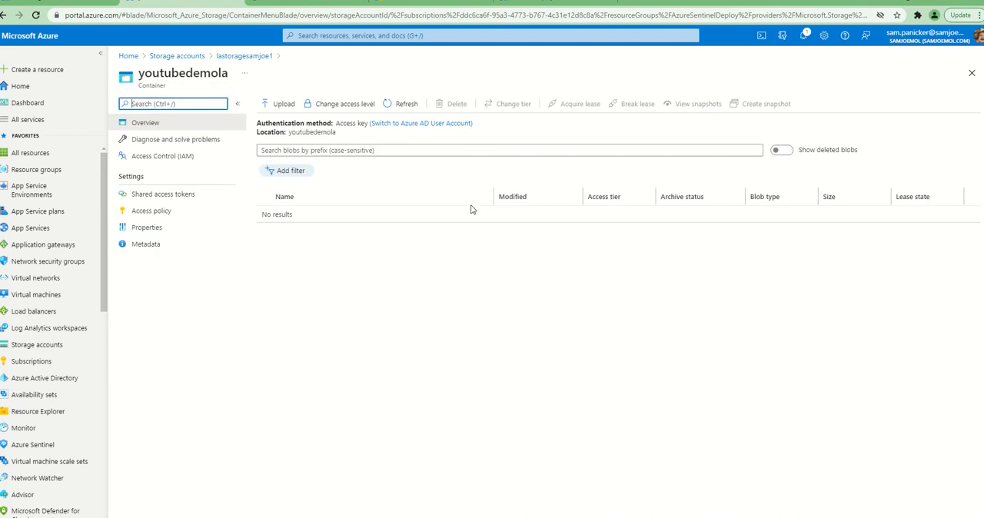
click(66, 7)
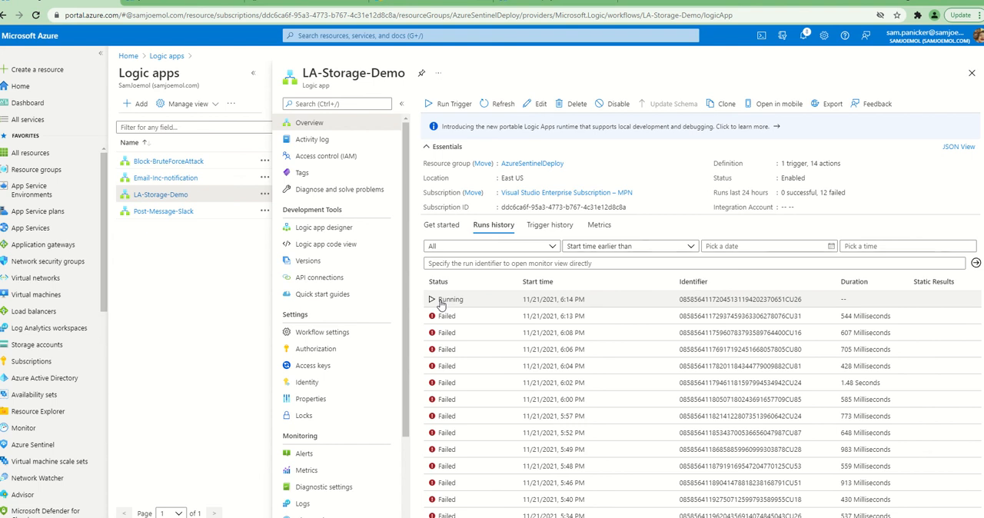
Open the security alerts of Microsoft Defender for Cloud in place of the custom deployment page
click(527, 8)
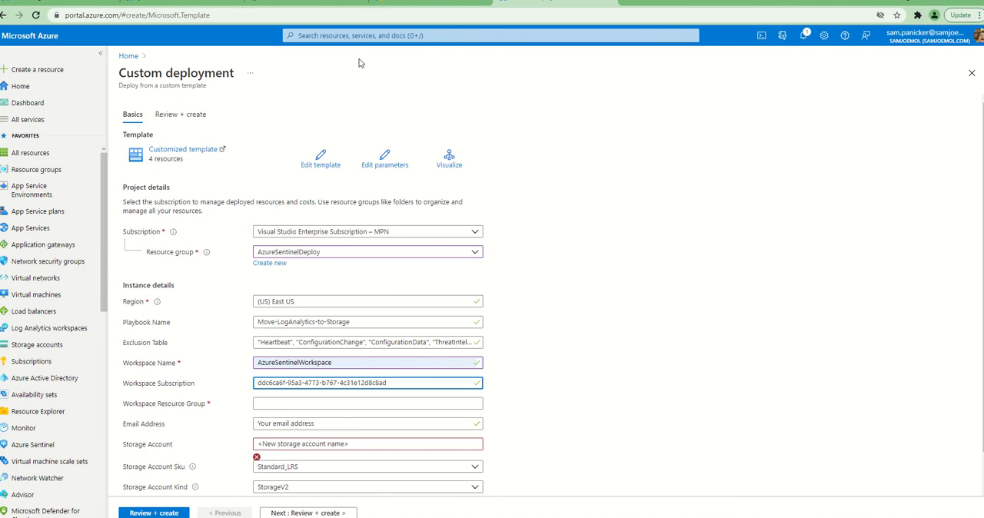
click(345, 35)
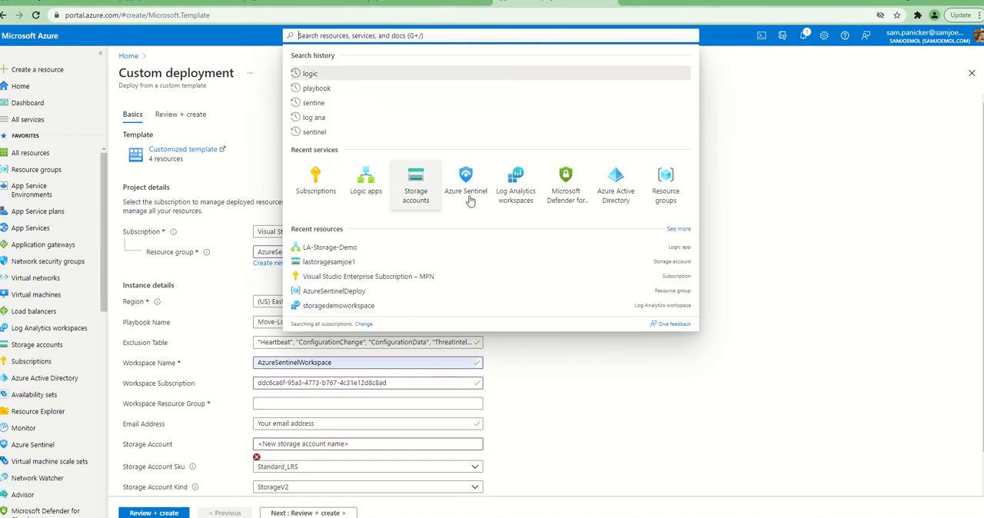
click(557, 211)
click(538, 67)
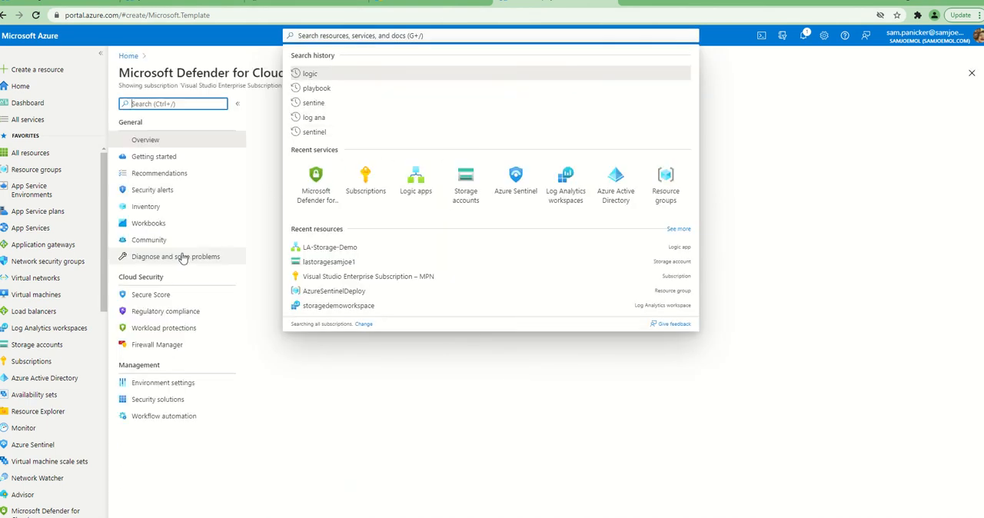
click(138, 191)
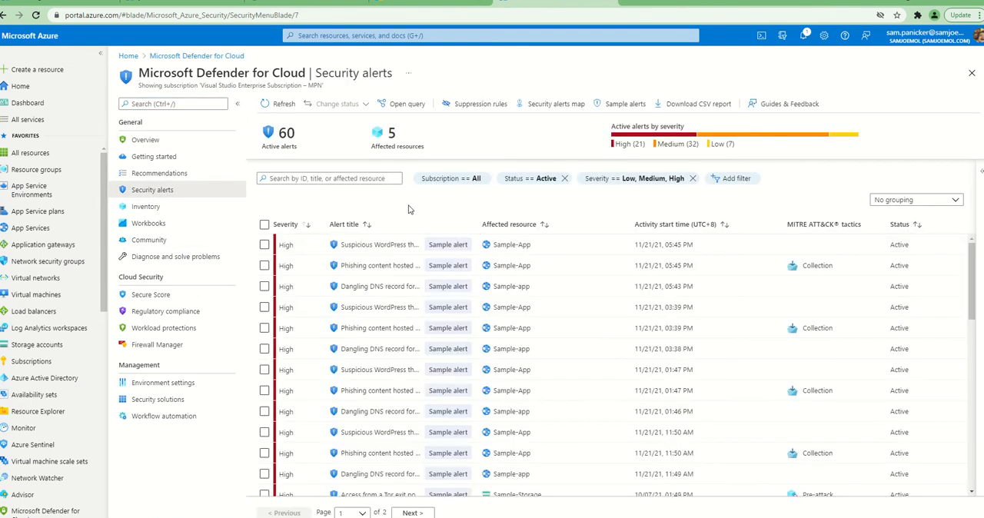
Create sample alerts for the App Services and Key Vaults Defender for Cloud plans
click(615, 106)
click(706, 200)
click(709, 214)
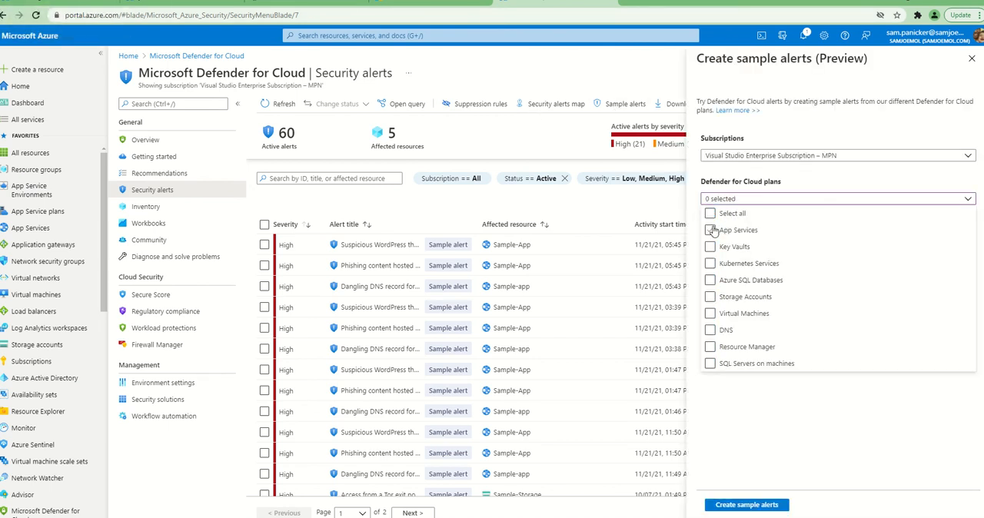
click(709, 229)
click(710, 247)
click(760, 505)
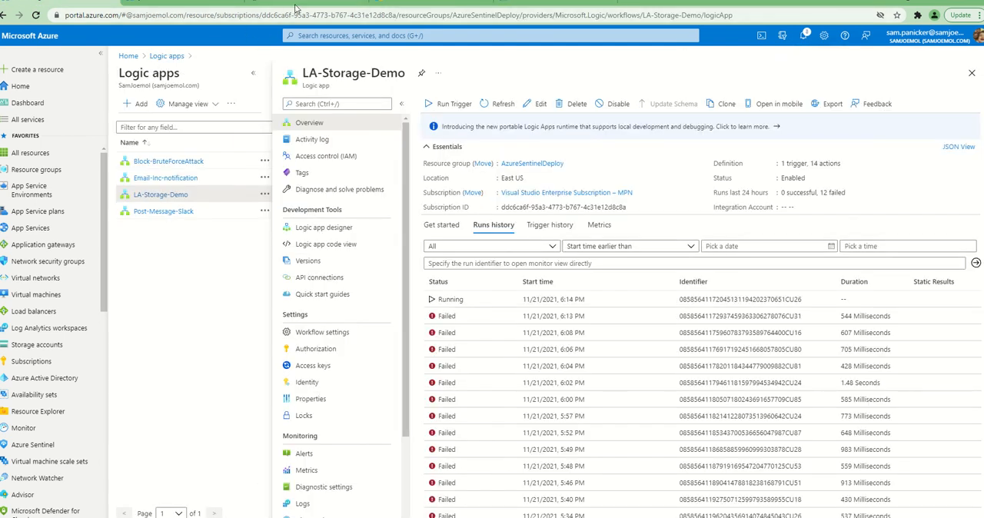
Check the notifications for the sample alert creation and refresh the youtubedemola container's blob list
click(516, 2)
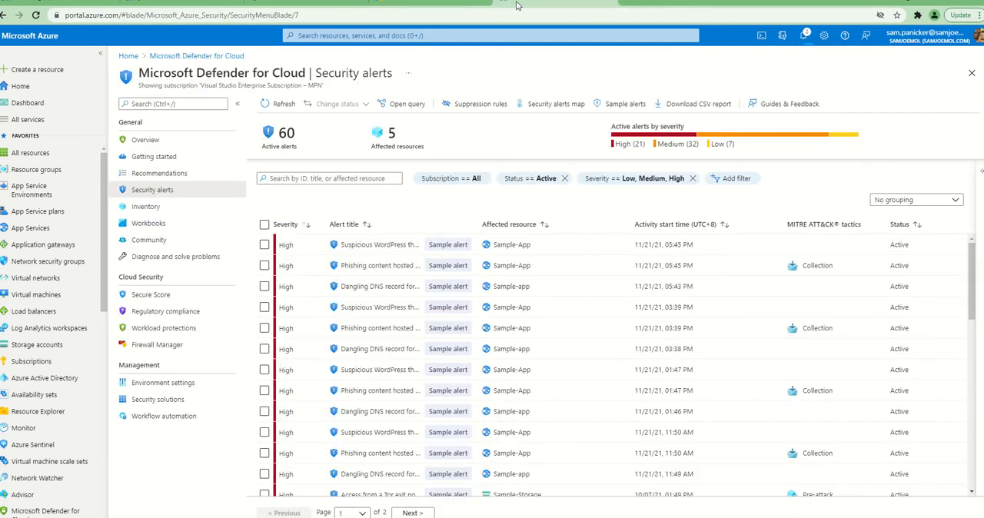
click(803, 36)
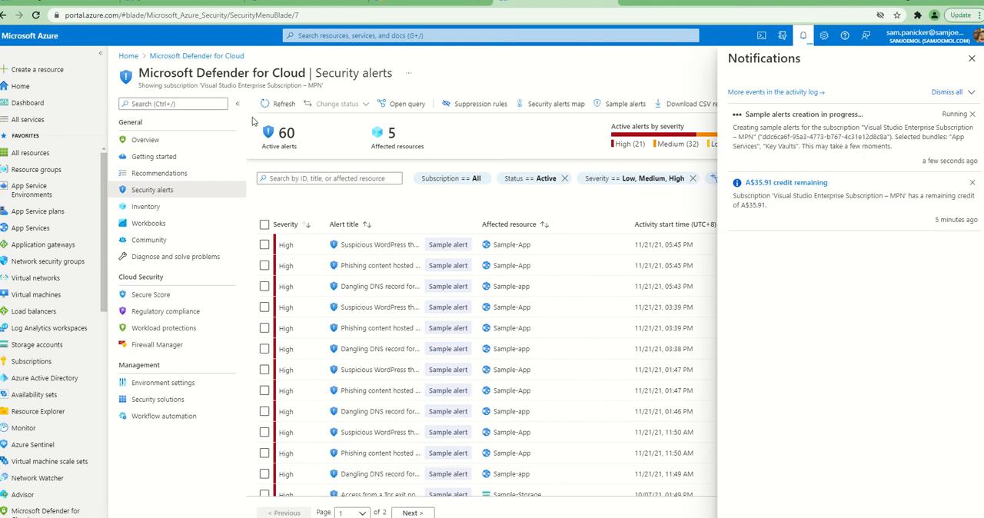
click(182, 3)
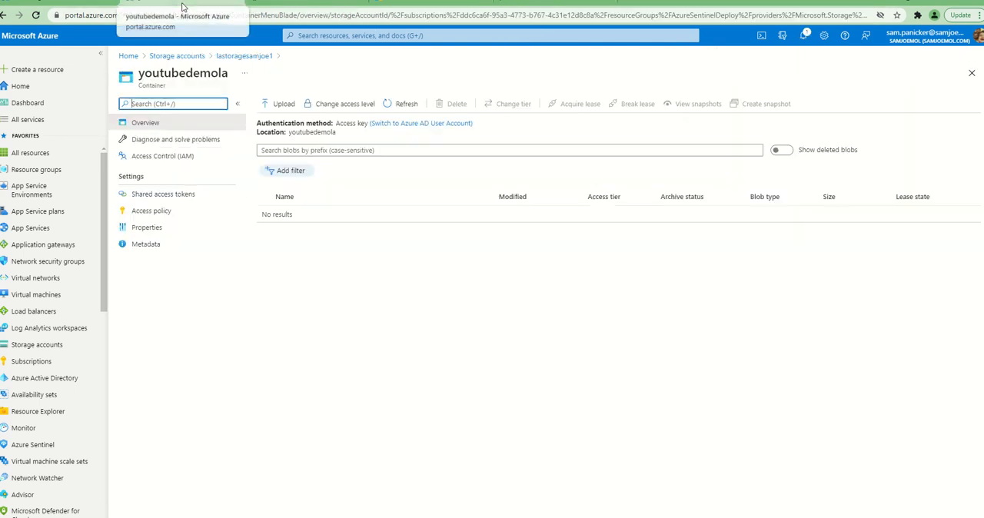
click(392, 110)
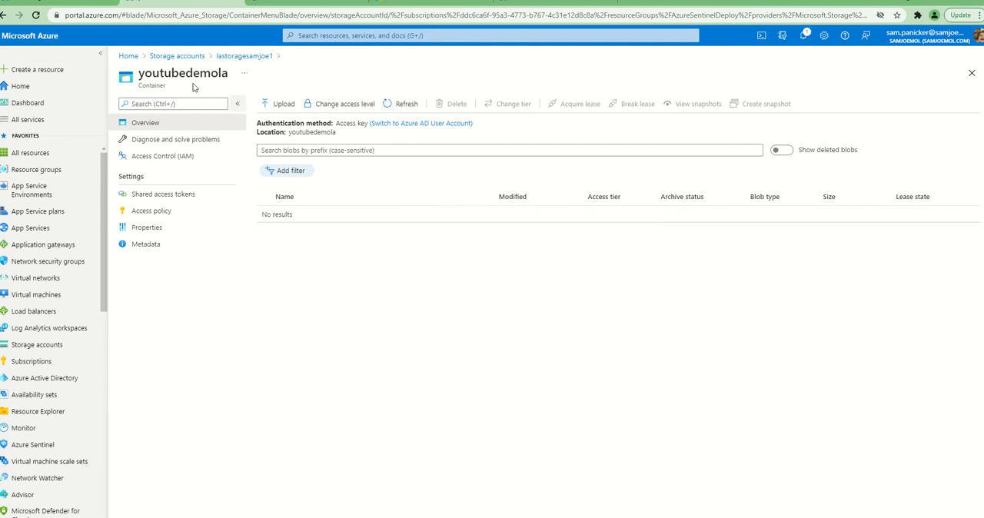
Refresh the LA-Storage-Demo runs history and open the run started 11/21/2021, 6:14 PM
click(100, 7)
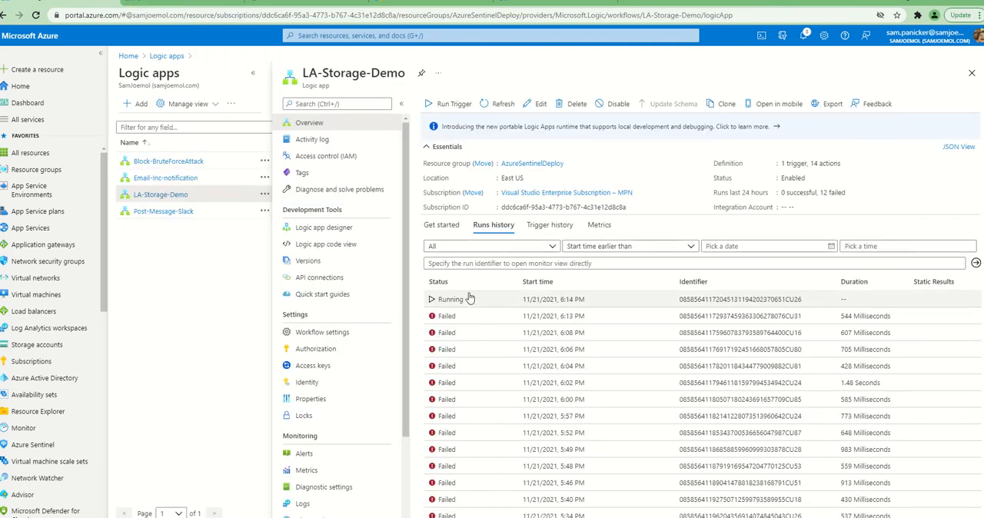
click(501, 105)
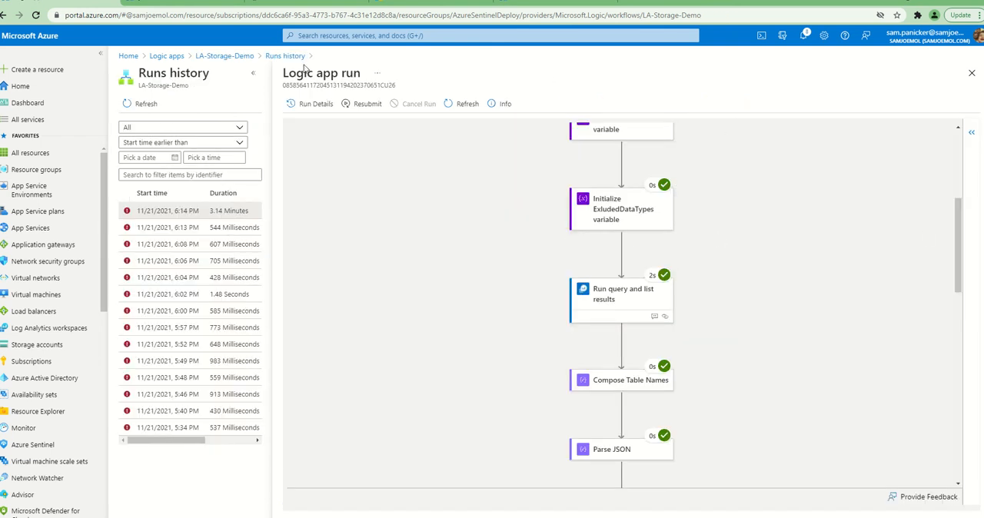
click(286, 58)
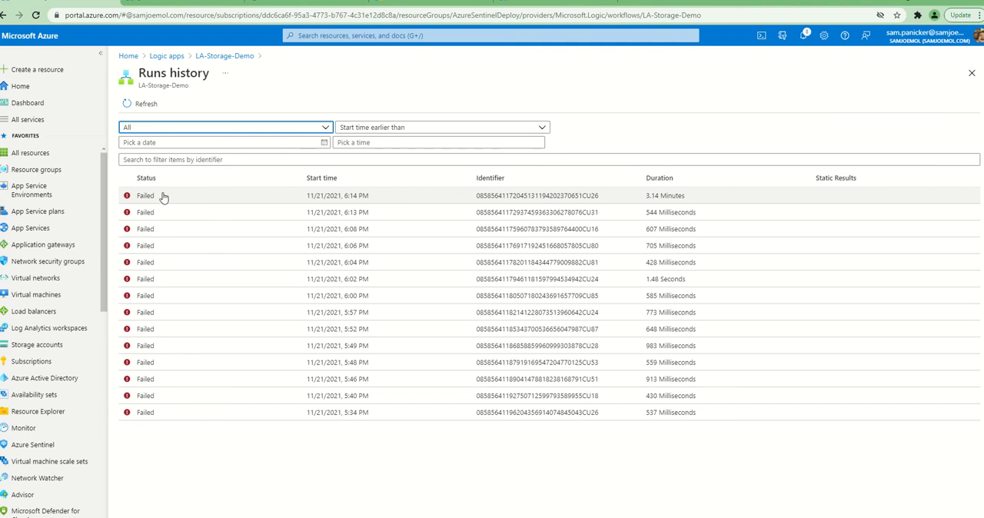
click(162, 197)
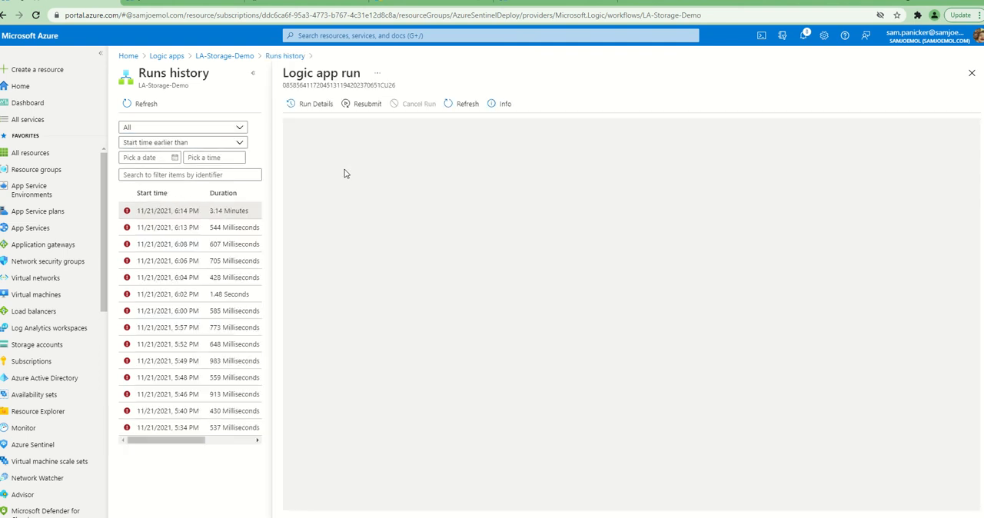
click(229, 213)
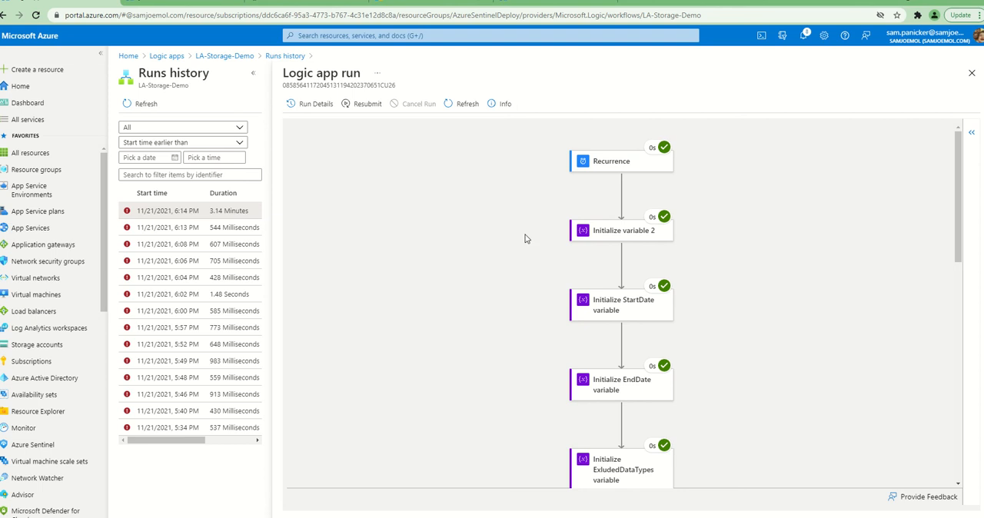
Inspect the failed Run query and list results 2 action inside the run's For each loop, including its output body
scroll(525, 238, down, 1)
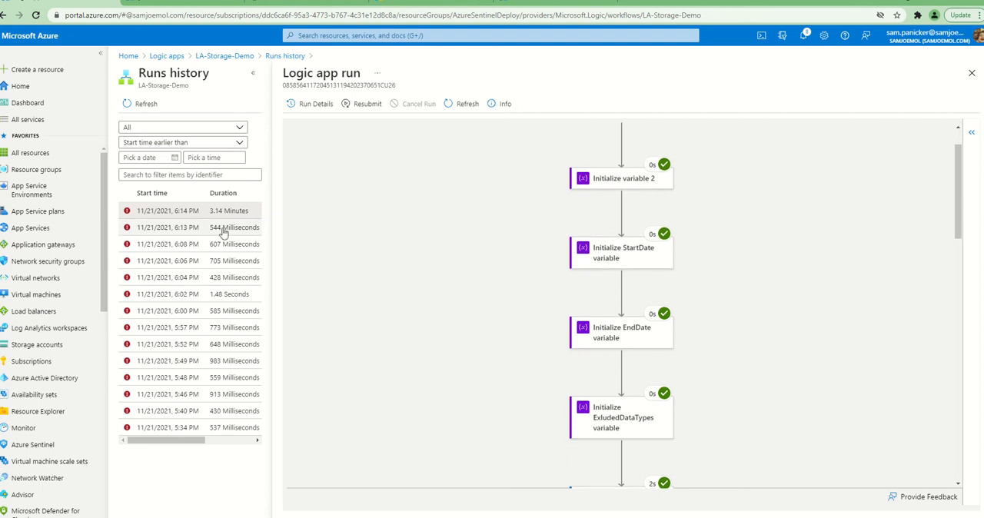
scroll(592, 256, down, 1)
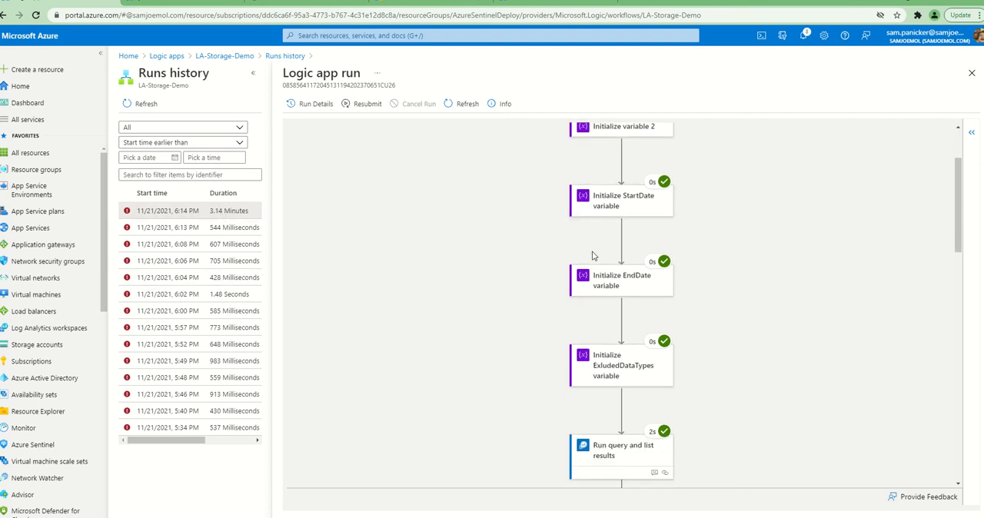
scroll(593, 256, down, 2)
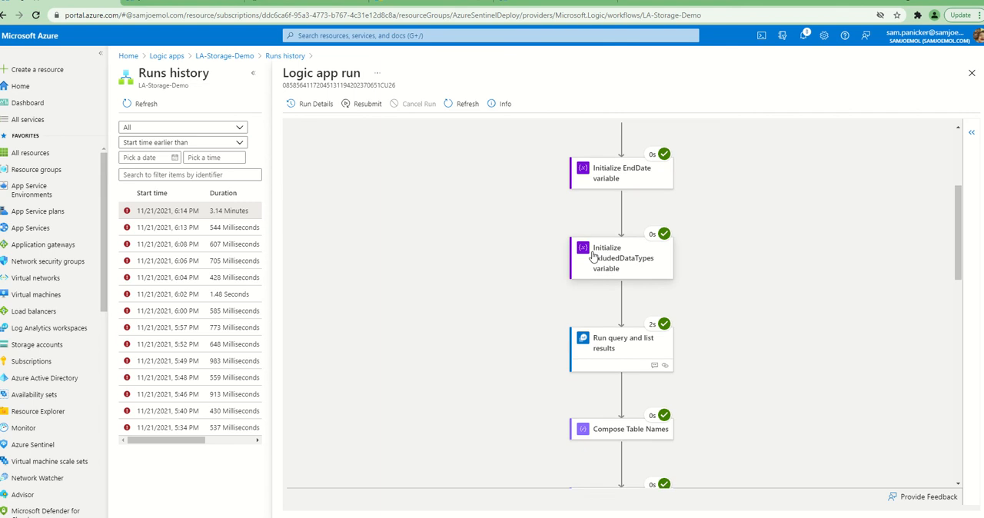
scroll(592, 256, down, 1)
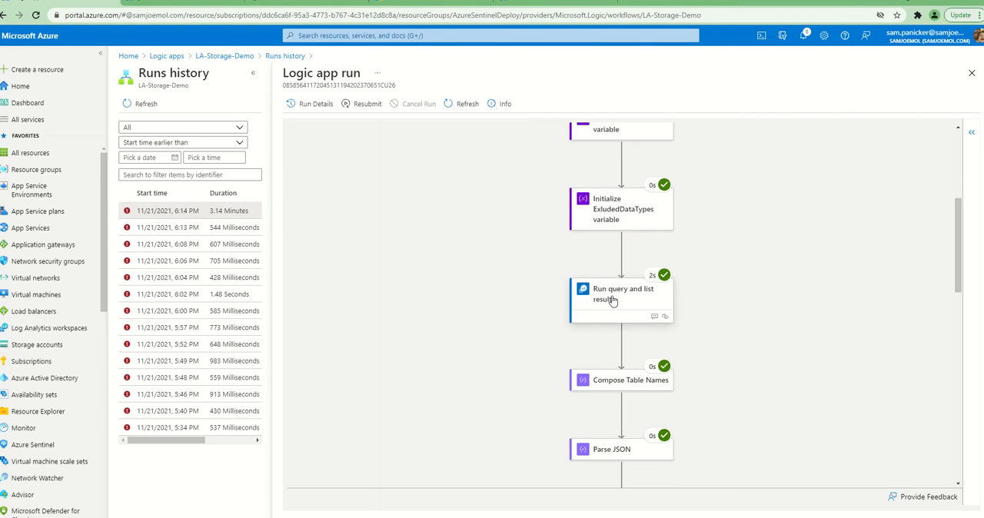
scroll(611, 302, down, 4)
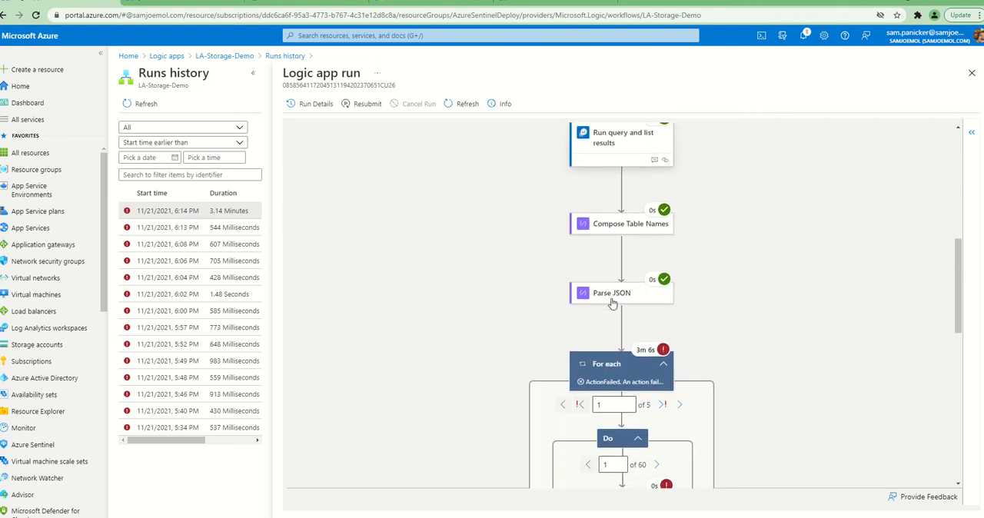
scroll(612, 302, down, 1)
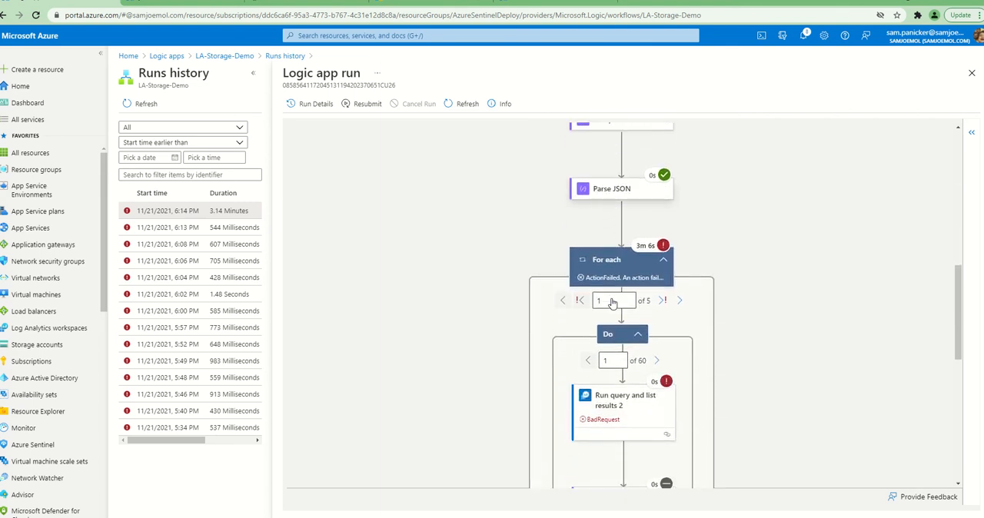
click(615, 413)
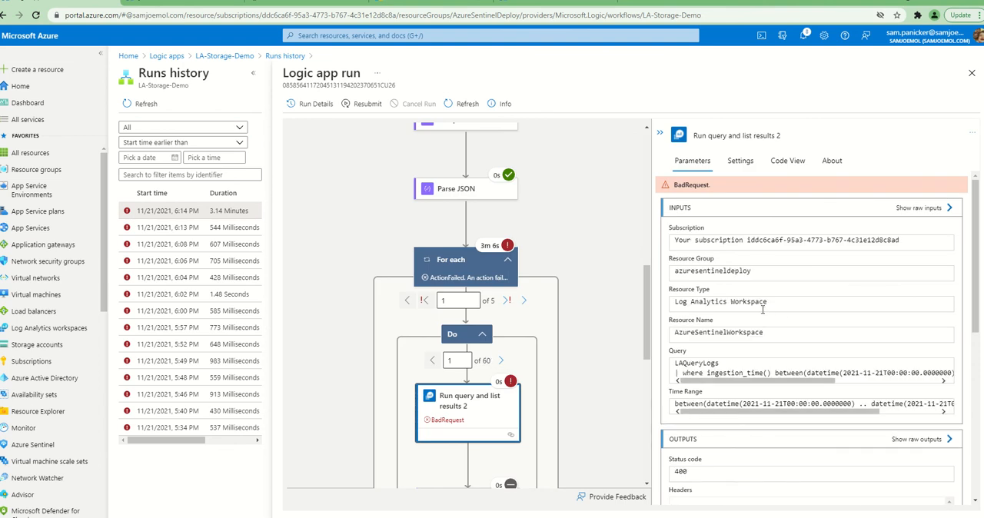
scroll(759, 299, down, 3)
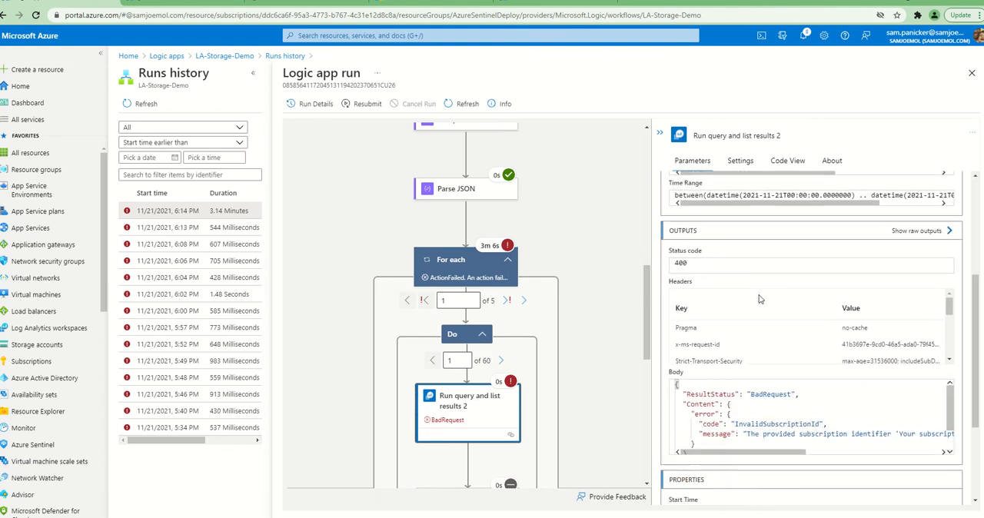
drag(777, 447, 798, 455)
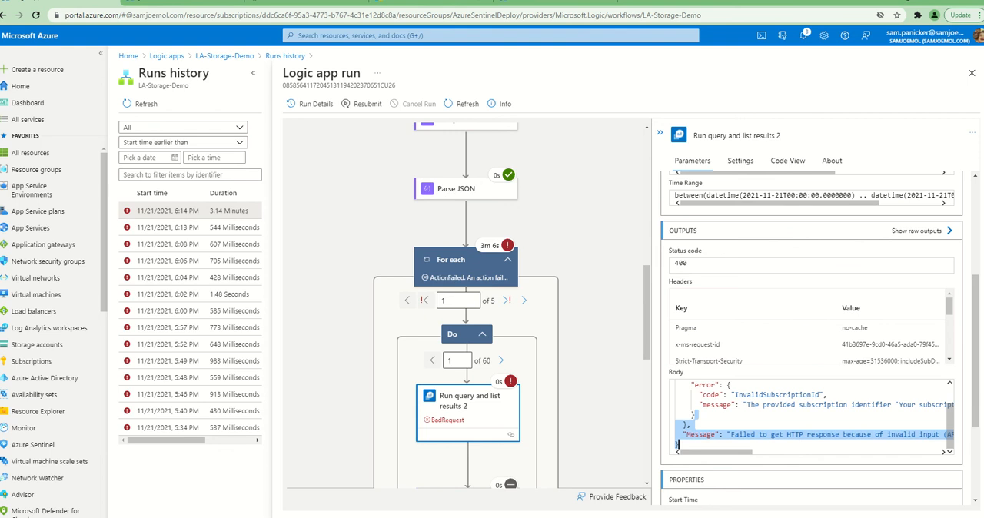
Copy the bare subscription ID from the Notepad notes and read the subscription identifier error in the failed action's output
key(alt+Tab)
drag(402, 418, 250, 418)
key(ctrl+c)
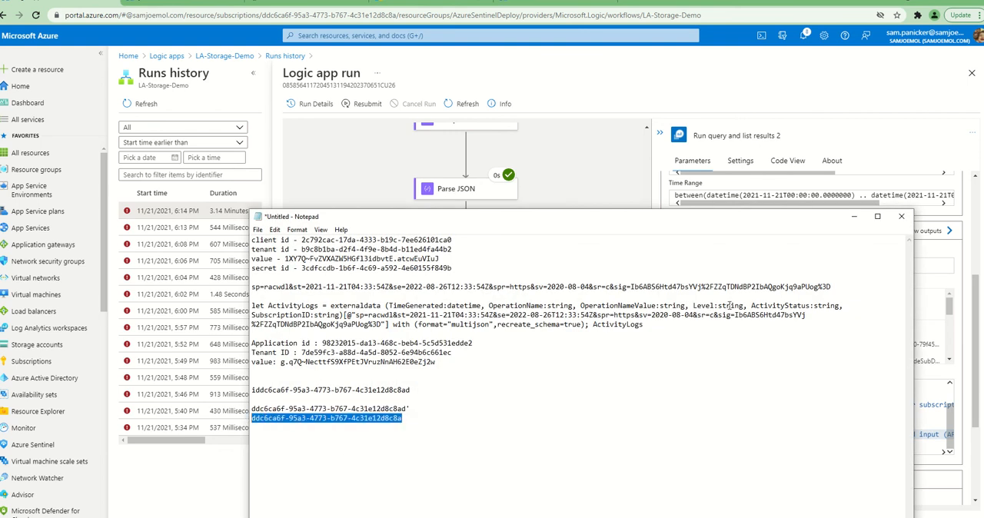
click(853, 216)
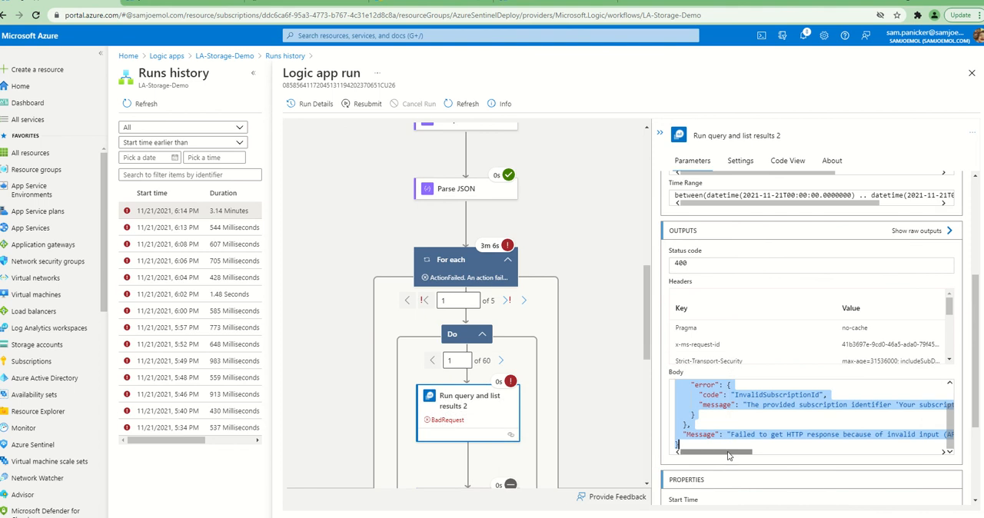
drag(727, 453, 766, 455)
click(757, 405)
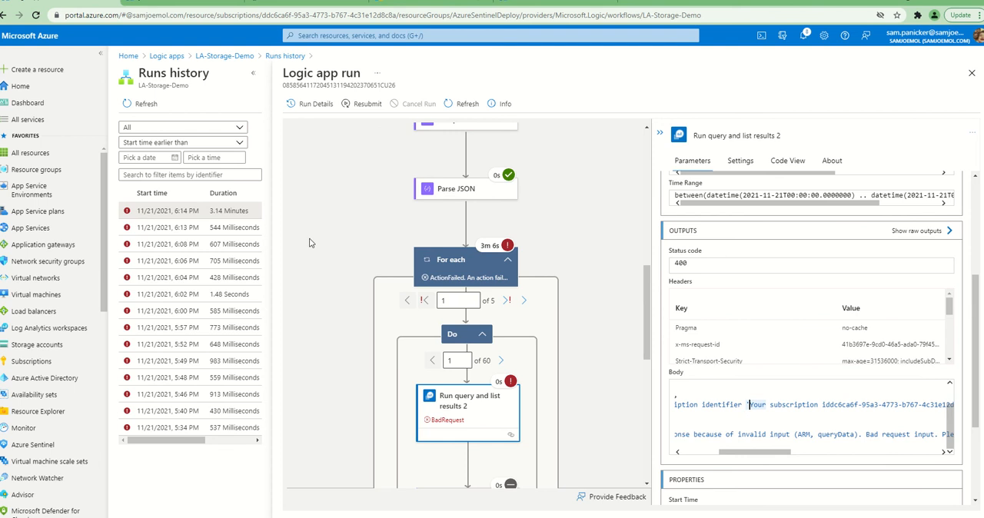
In the LA-Storage-Demo designer, replace the Subscription of Run query and list results 2 with the copied subscription ID and save the logic app
click(227, 56)
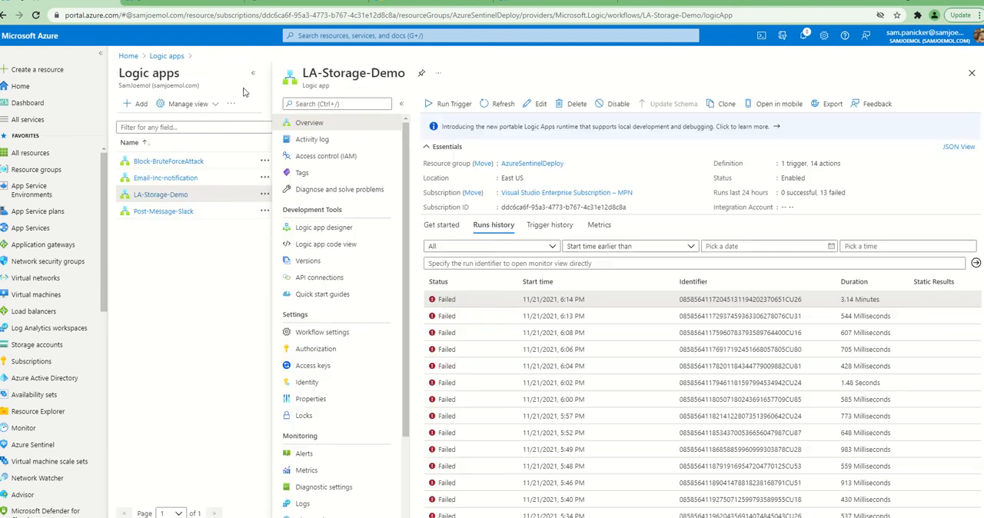
click(324, 226)
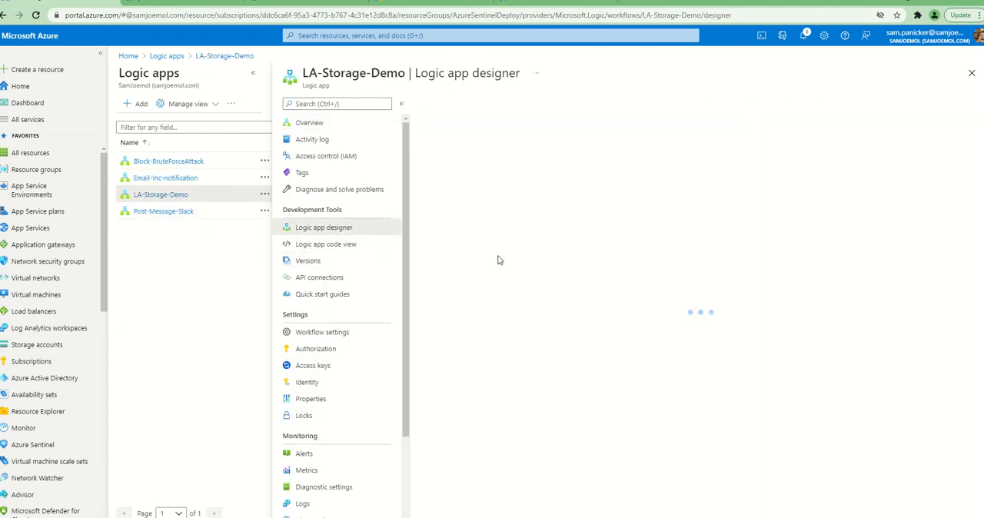
scroll(650, 308, down, 2)
scroll(651, 307, down, 5)
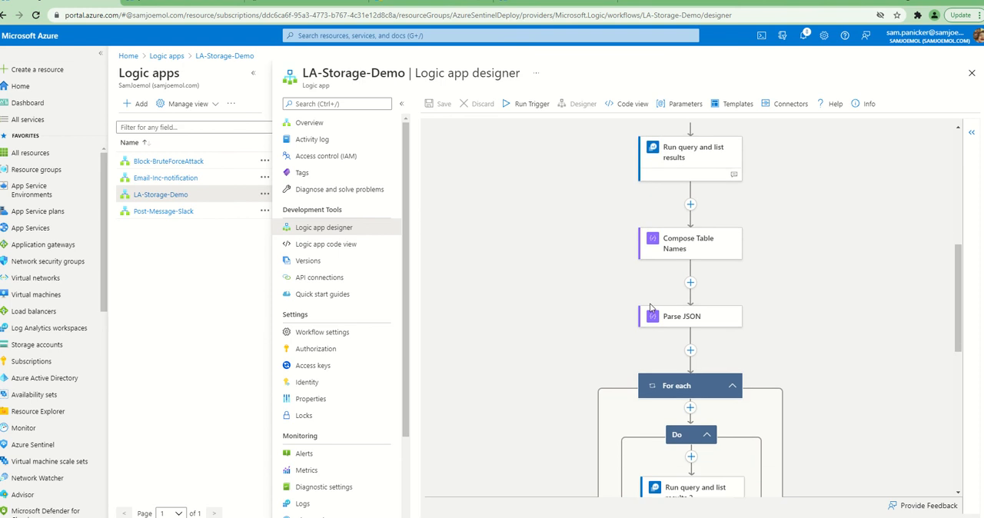
click(692, 323)
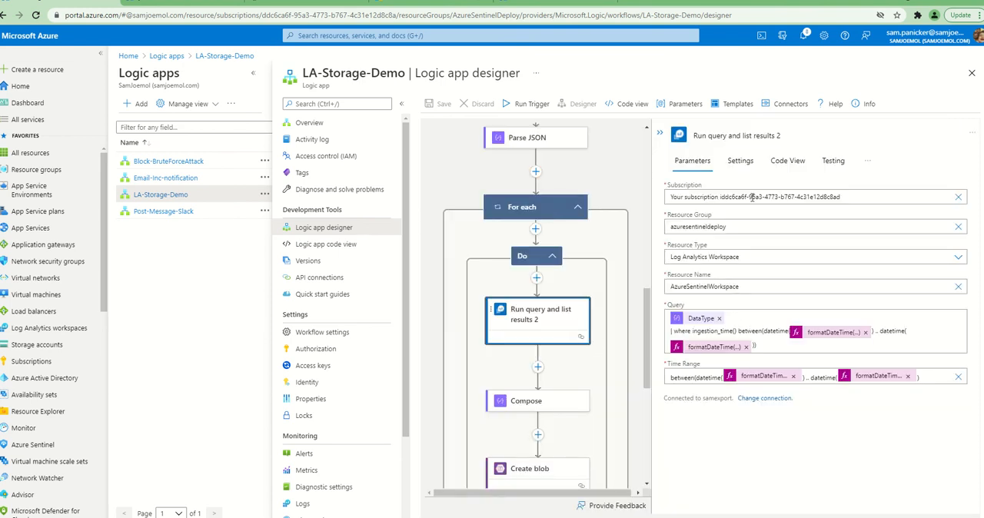
triple_click(849, 196)
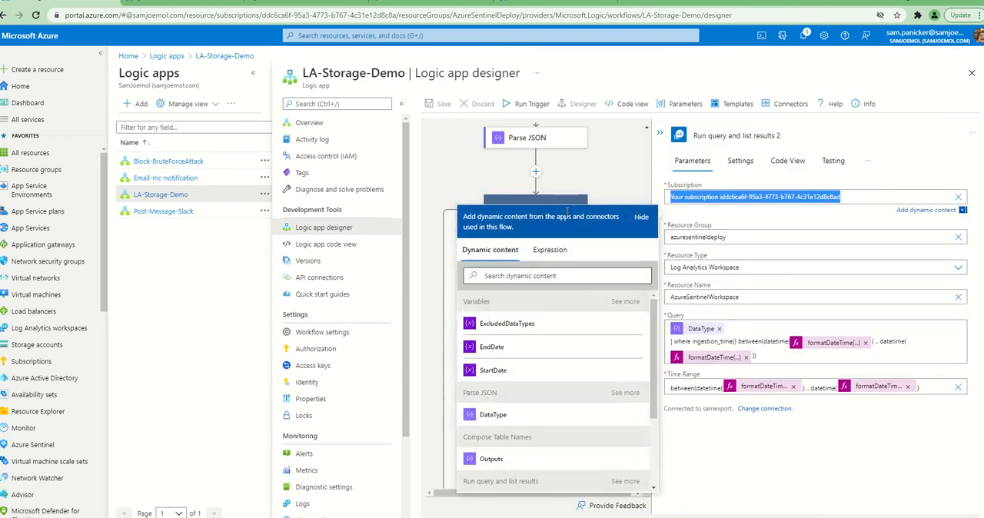
key(ctrl+v)
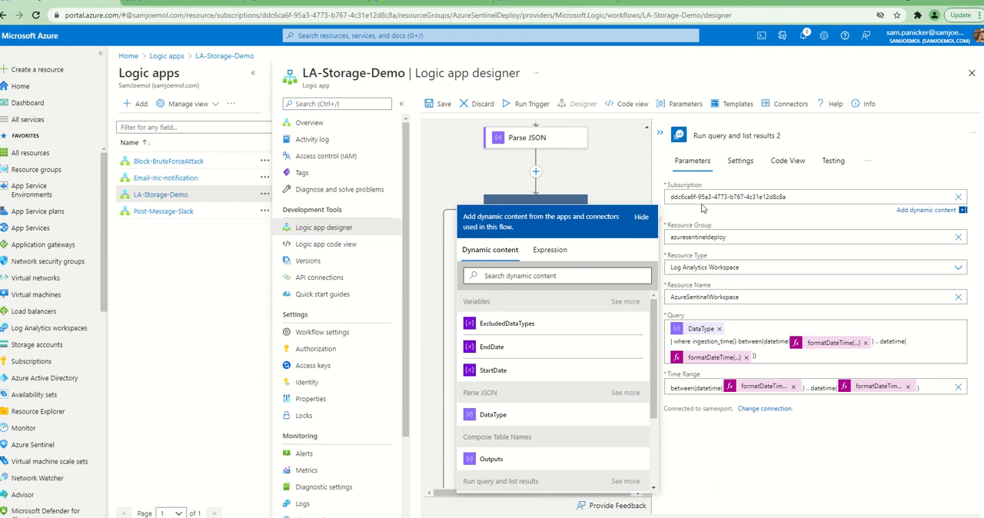
click(440, 103)
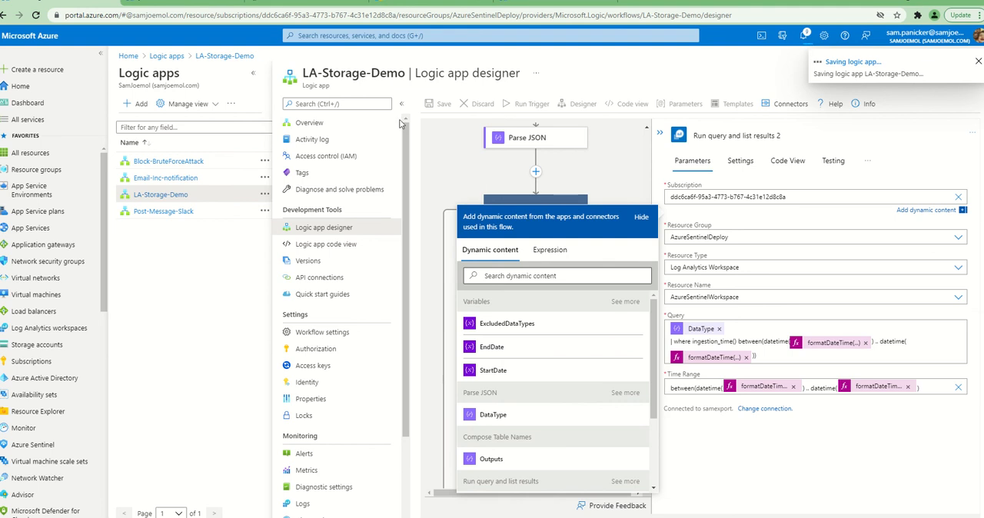
Refresh the youtubedemola container's blob list and return to the logic app designer
click(221, 6)
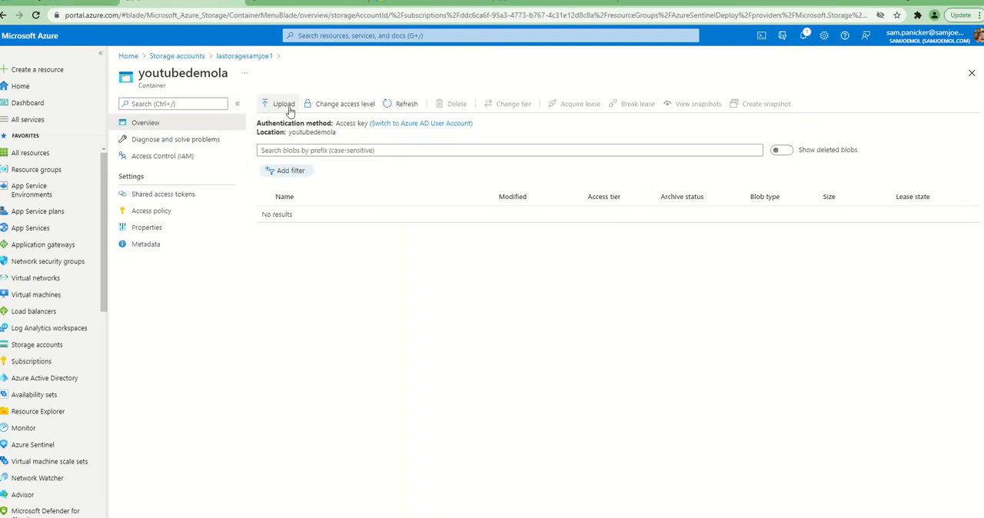
click(397, 103)
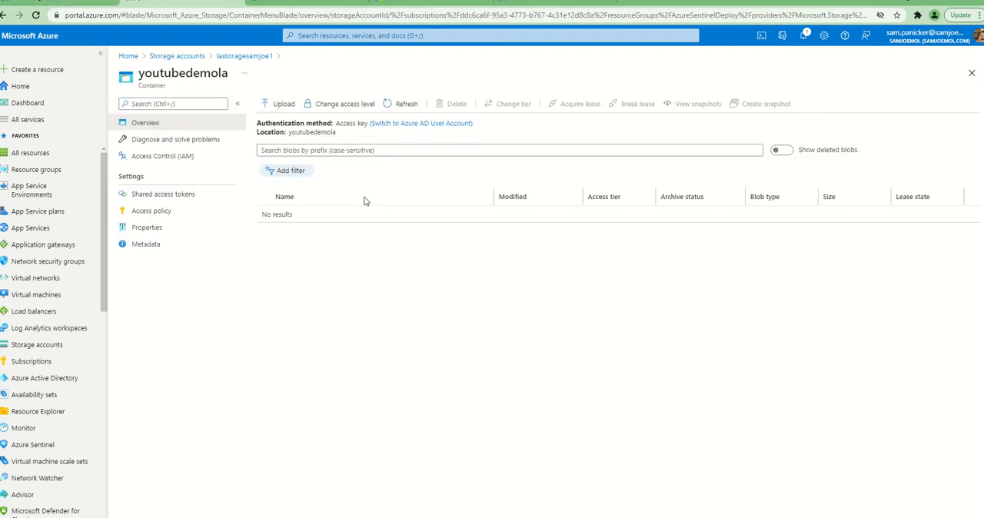
click(108, 5)
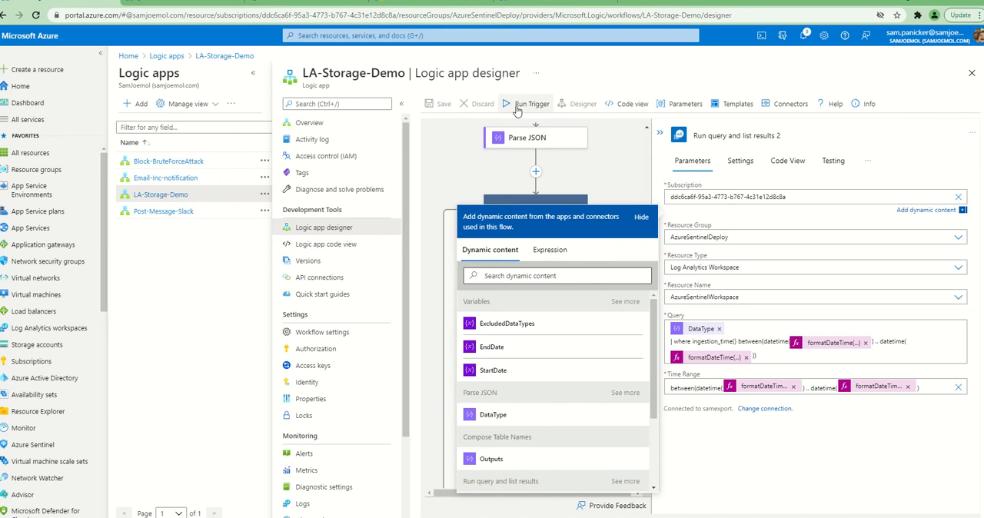
Check the latest run in the LA-Storage-Demo overview and refresh the youtubedemola container for the exported log folders
click(335, 122)
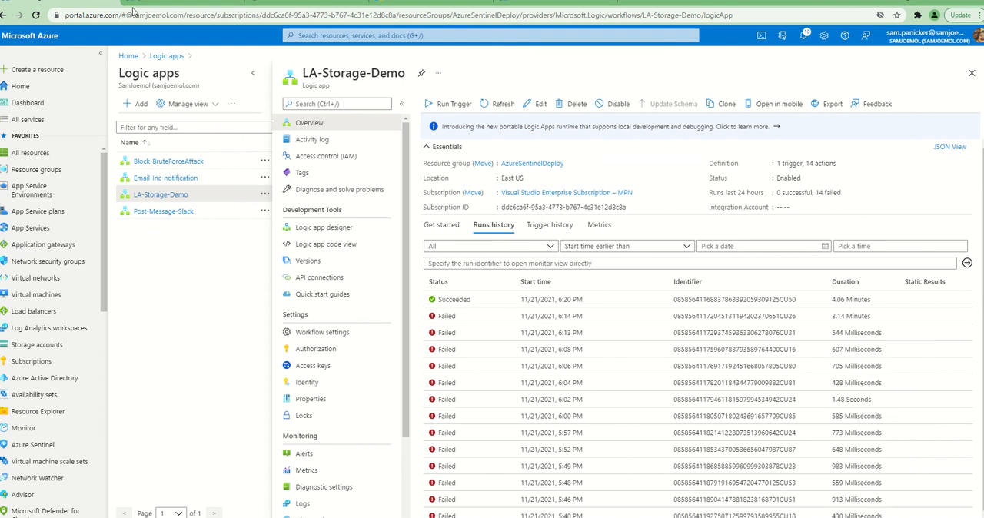
click(197, 7)
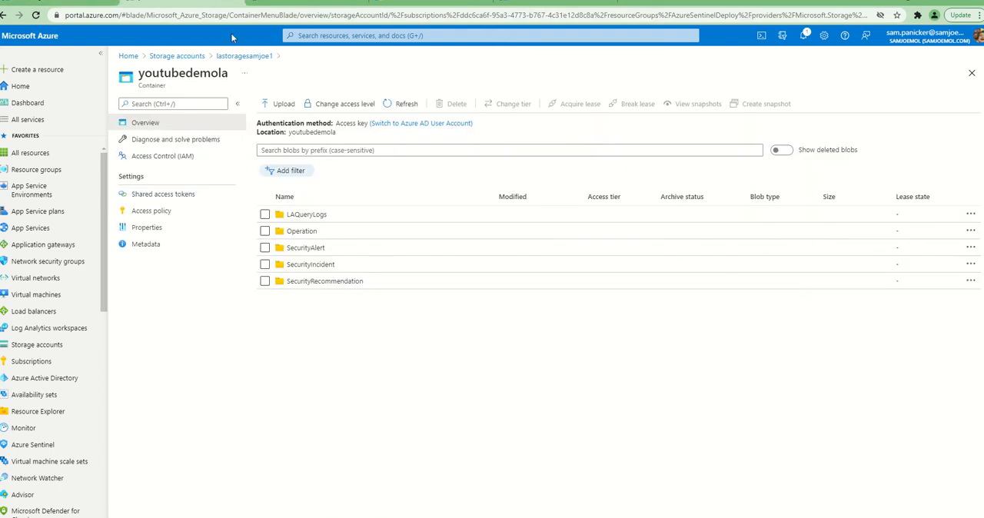
click(402, 104)
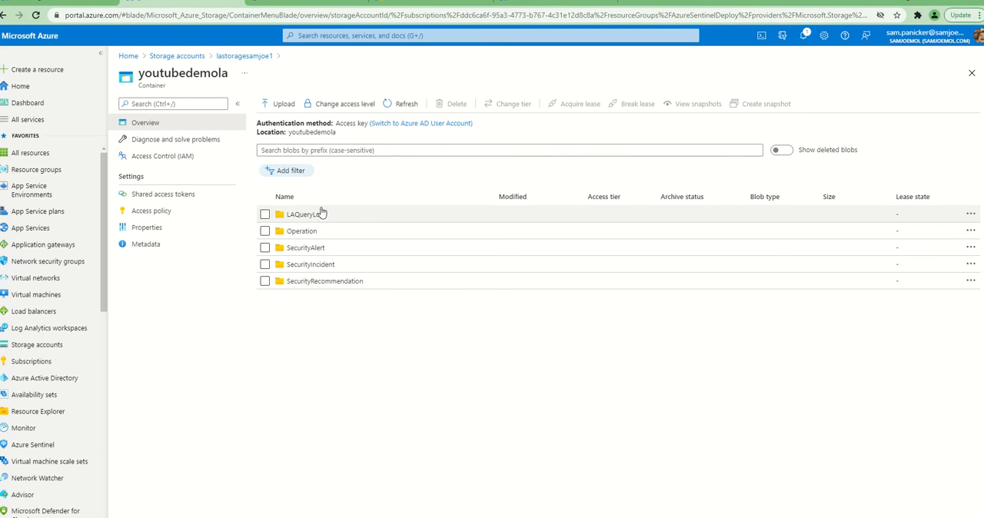
Open the list of Log Analytics workspaces in place of the LA-Storage-Demo overview
click(88, 6)
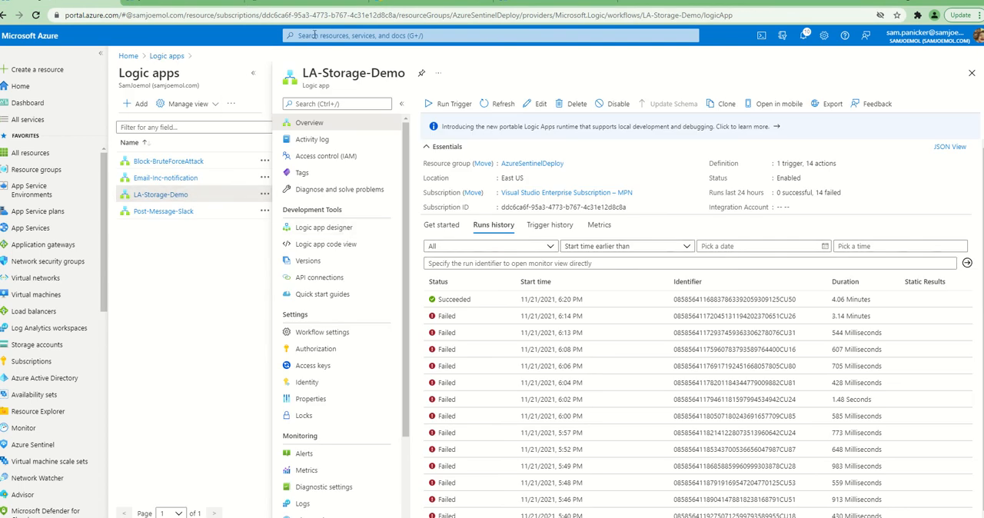
click(432, 34)
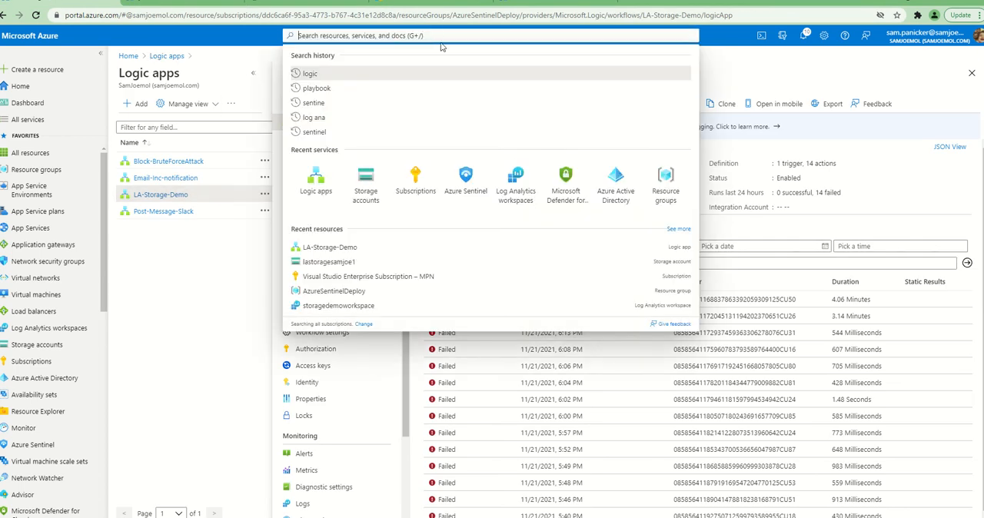
click(516, 183)
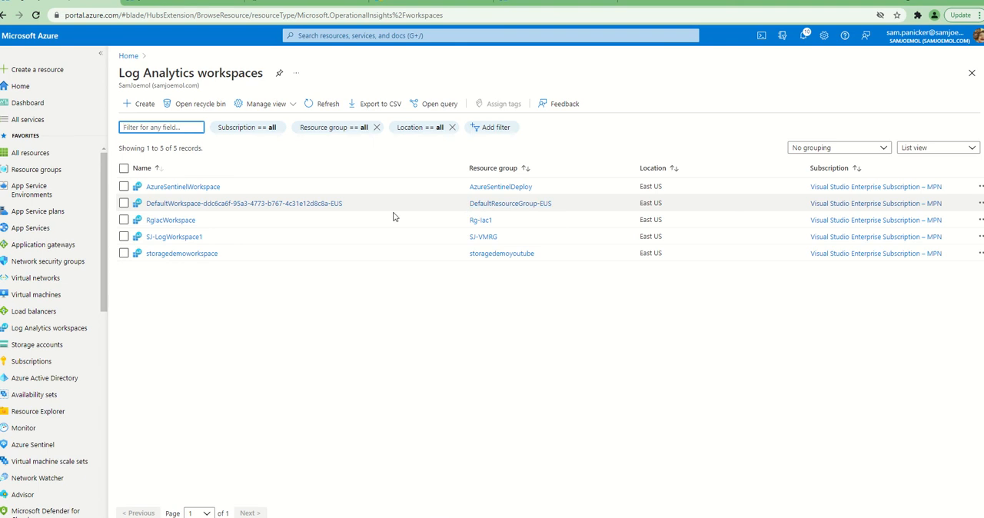
Find the externaldata query example in the Tech Community article about moving Microsoft Sentinel logs to long-term storage
click(434, 4)
scroll(298, 224, down, 8)
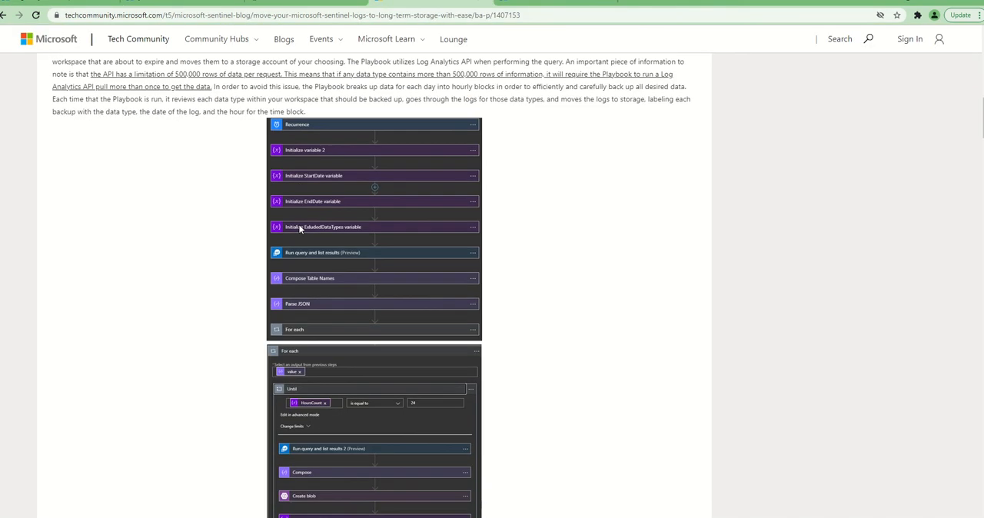
scroll(300, 229, down, 6)
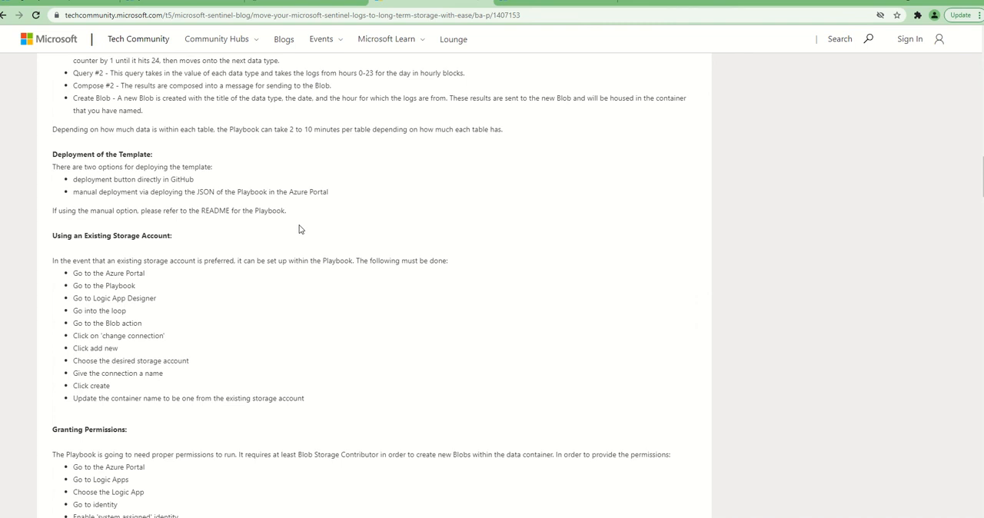
scroll(300, 229, down, 9)
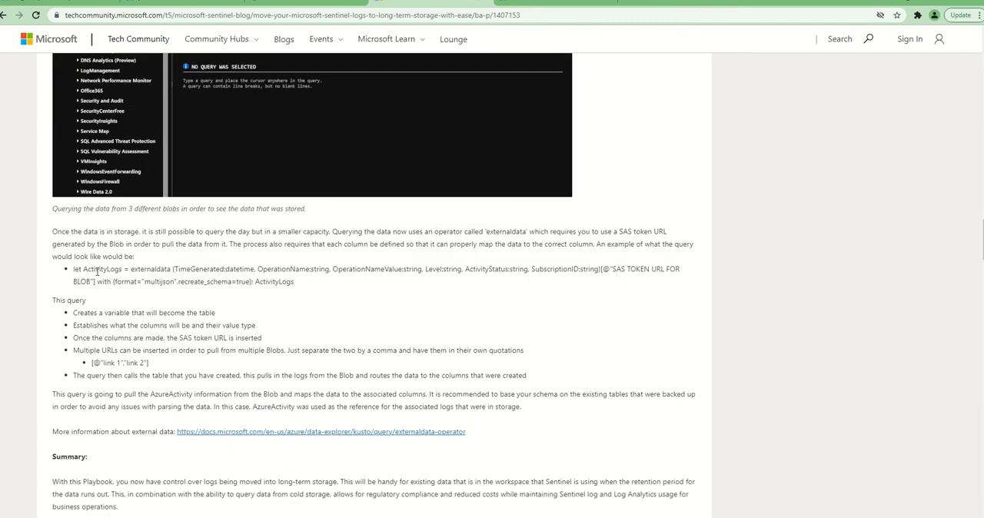
Copy the article's externaldata example query and paste it into a new log query in AzureSentinelWorkspace
drag(75, 269, 302, 287)
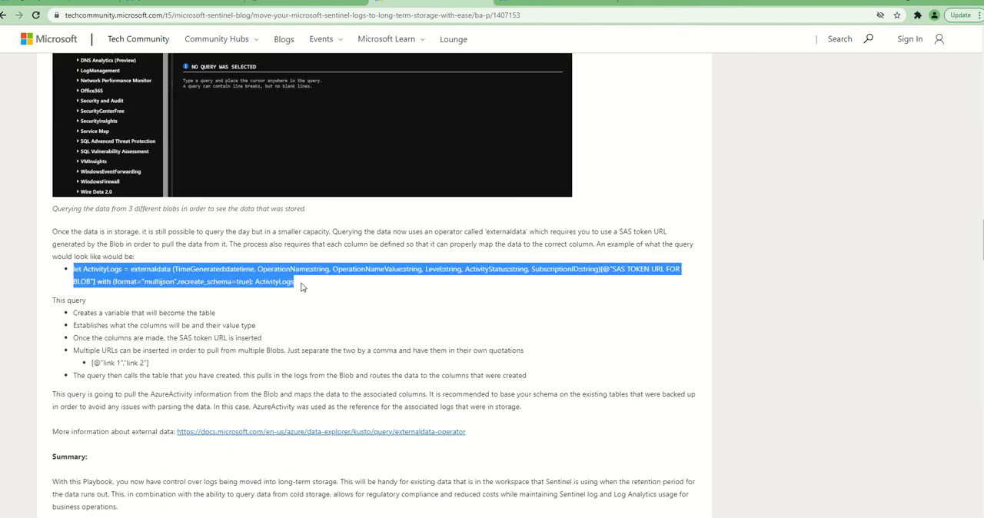
click(76, 4)
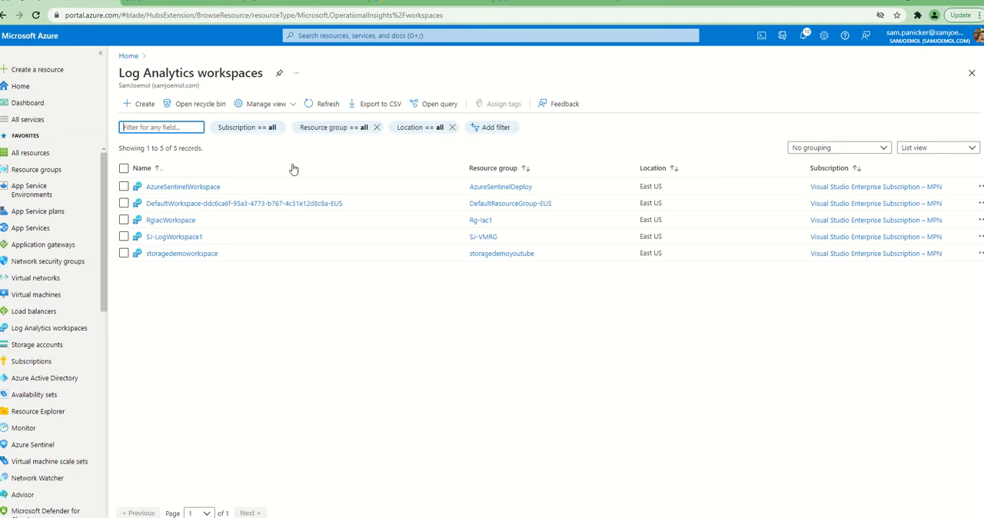
click(206, 188)
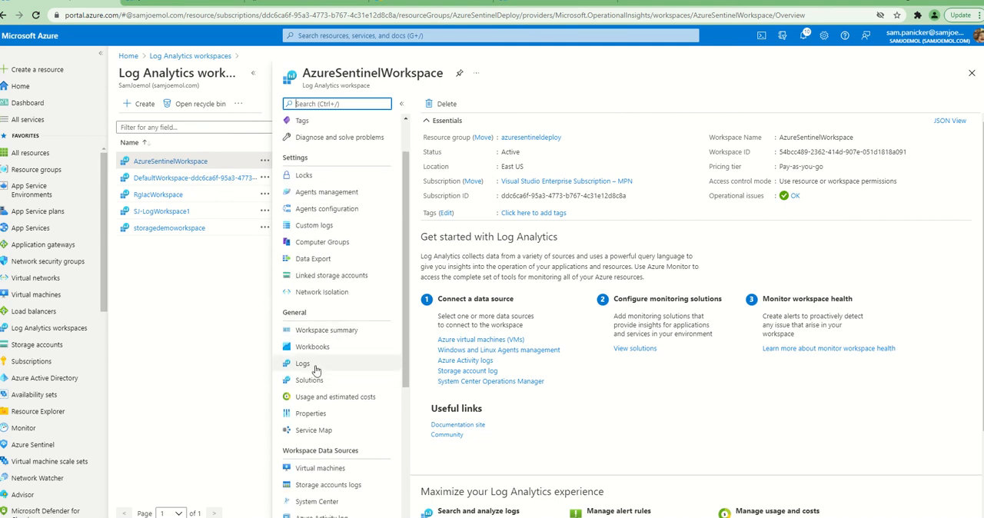
click(304, 415)
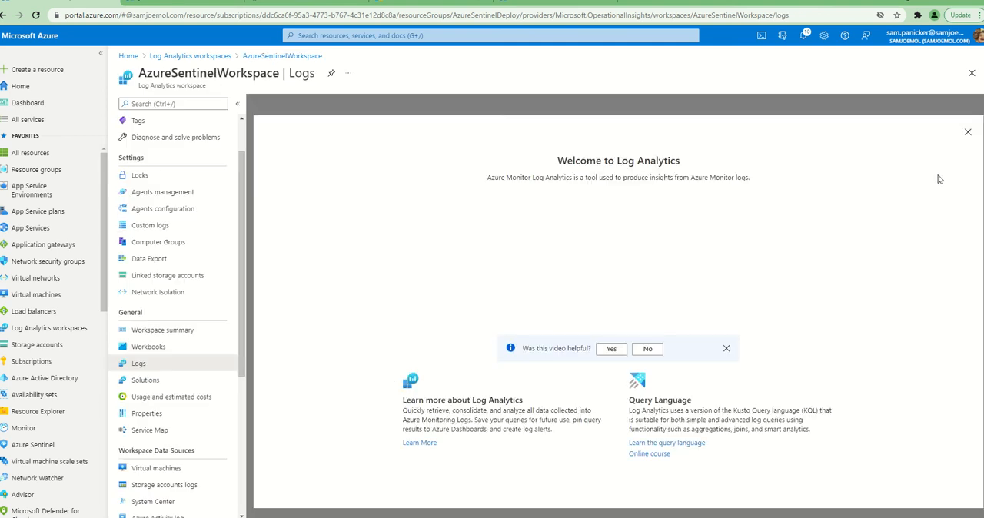
click(968, 134)
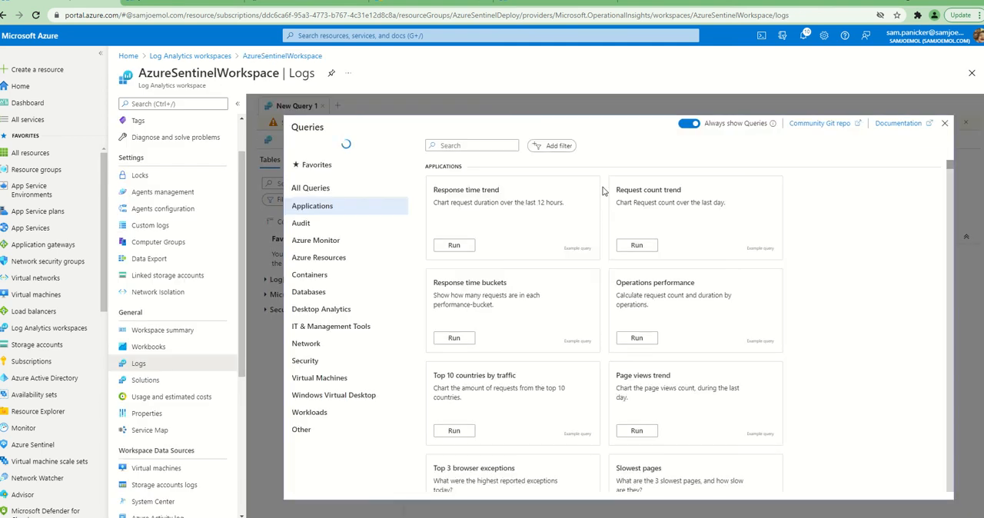
key(Escape)
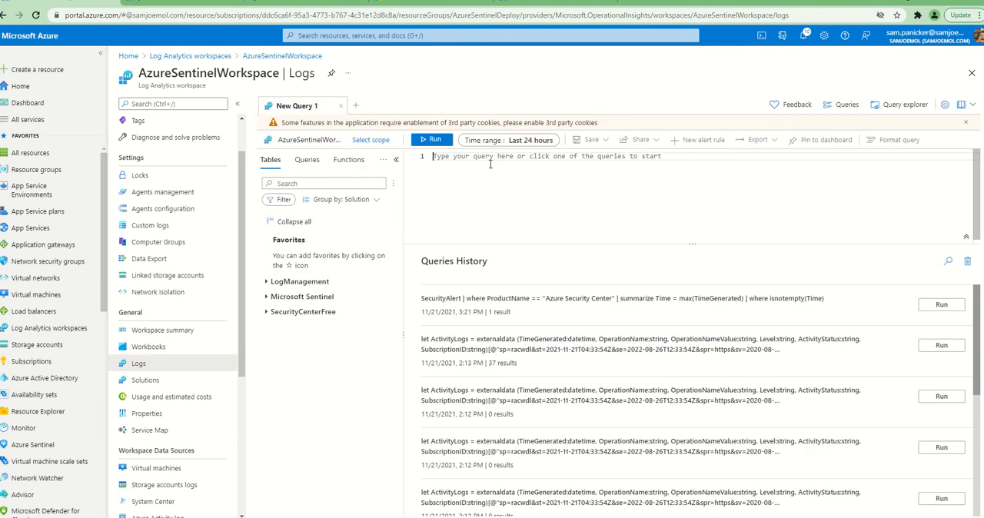
key(ctrl+v)
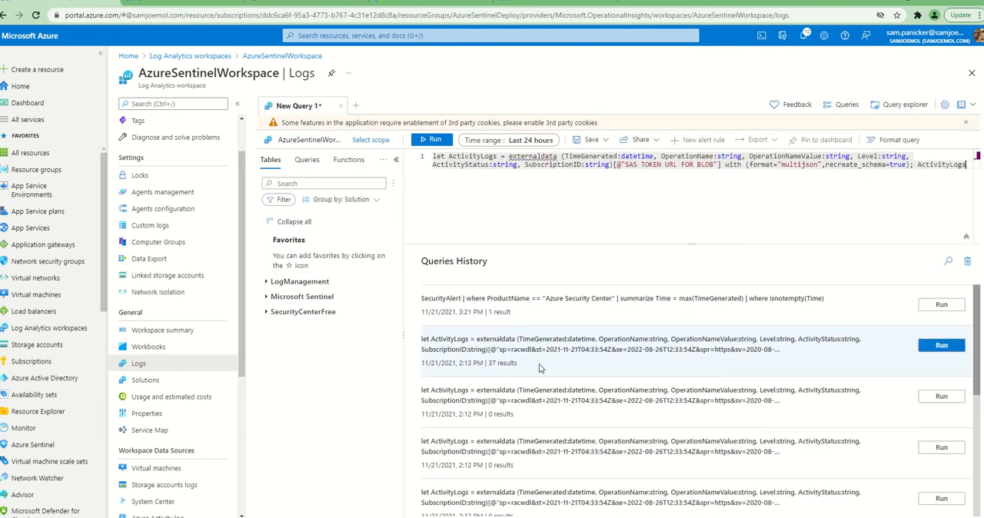
Clear the pasted example and run one of the earlier ActivityLogs externaldata queries from the query history instead
double_click(521, 349)
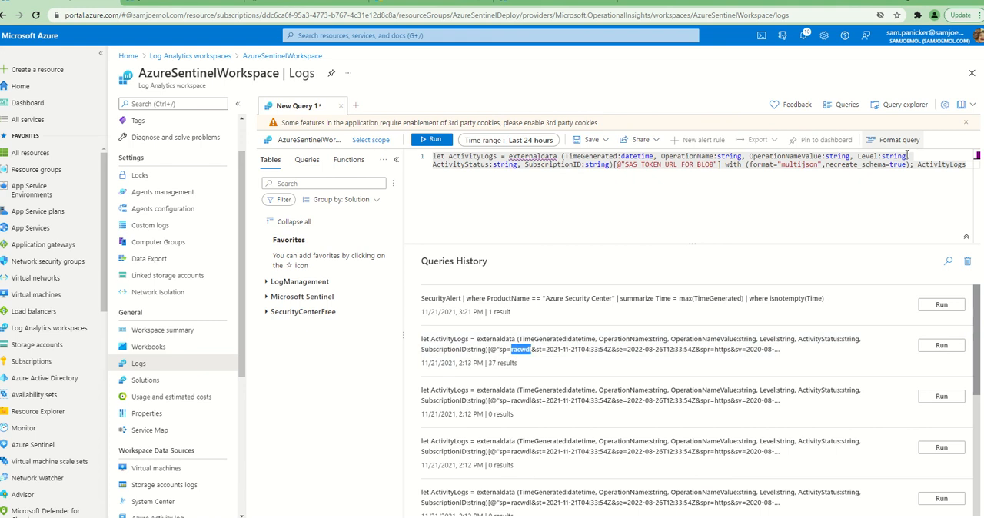
drag(969, 168, 512, 147)
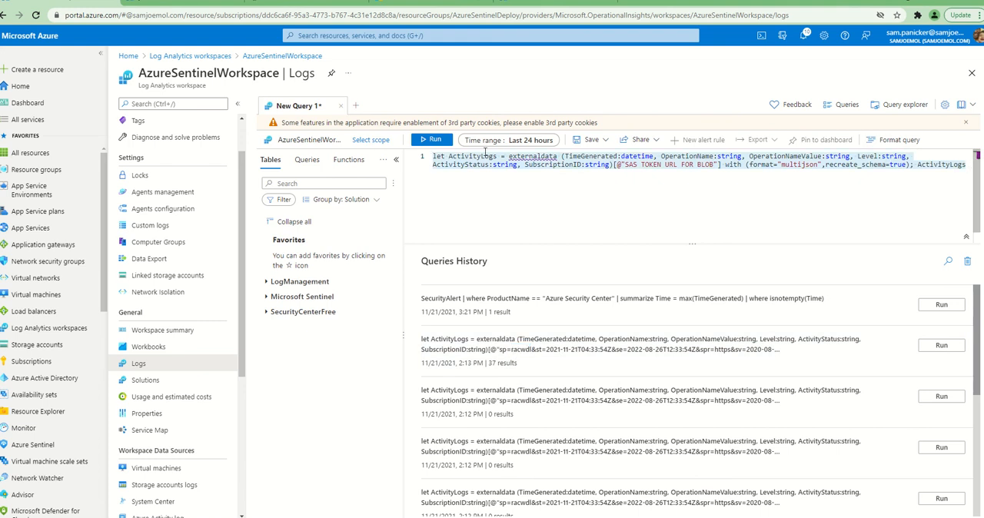
key(Delete)
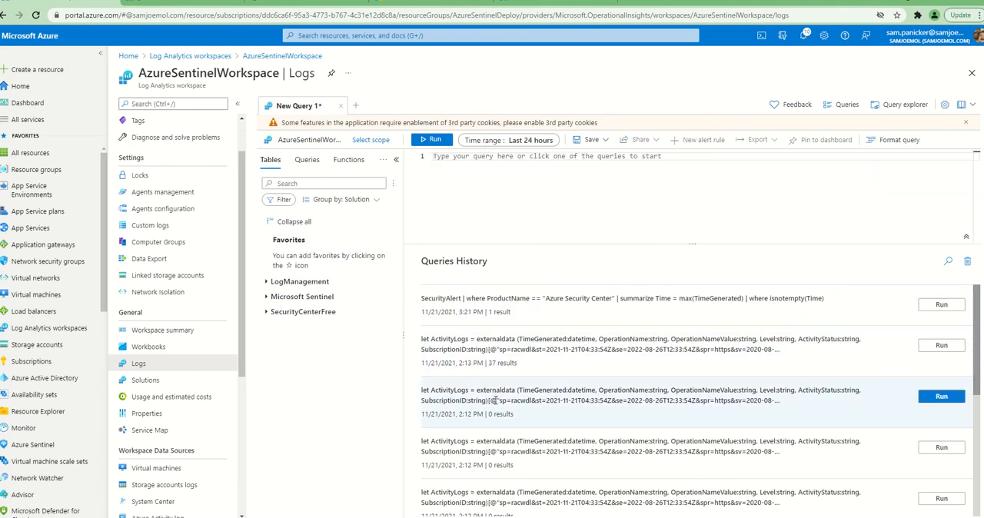
triple_click(498, 400)
click(939, 397)
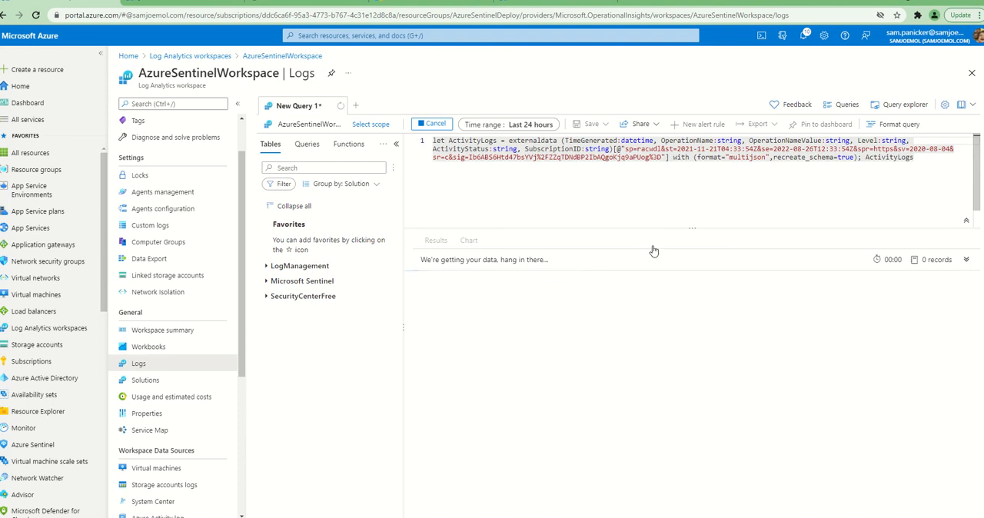
In the youtubedemola container's shared access tokens, allow the Read, Add, Create, Write, Delete and List permissions
click(413, 2)
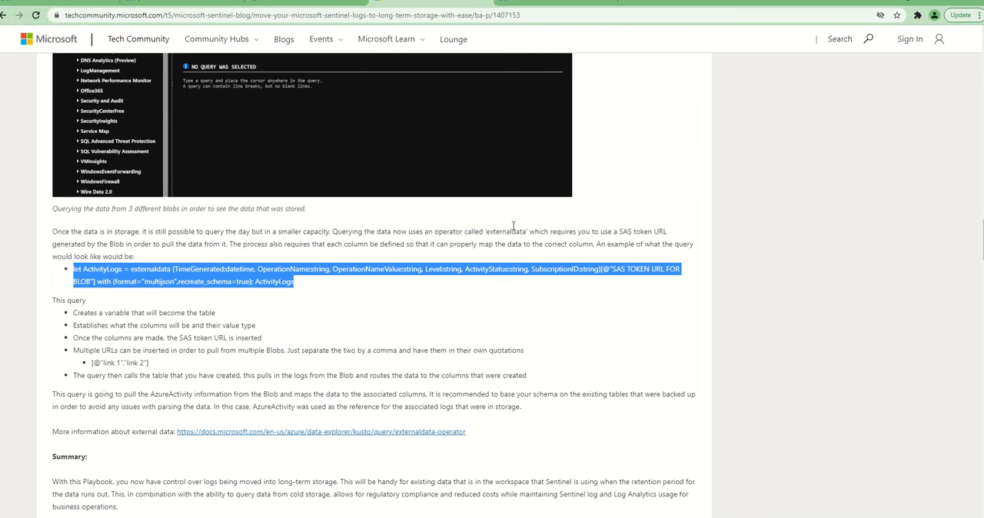
click(182, 4)
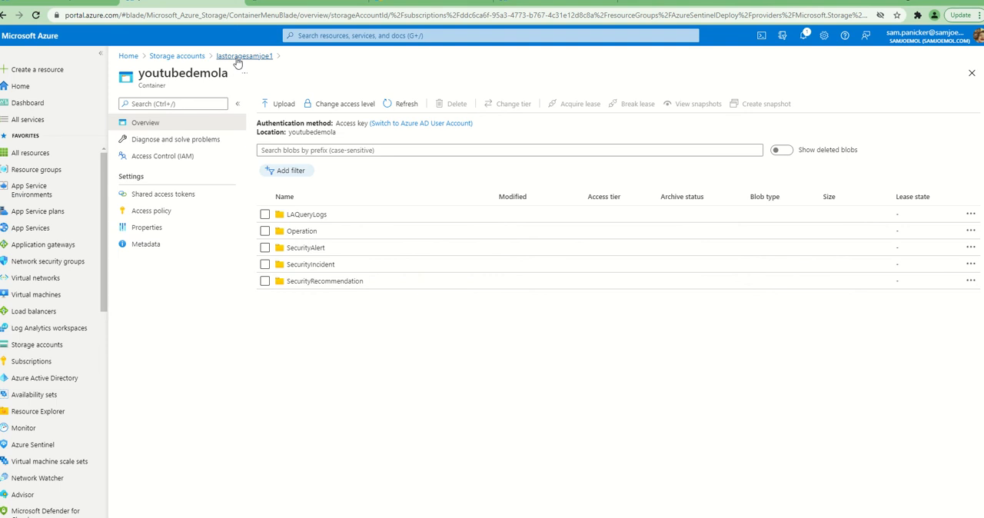
click(189, 197)
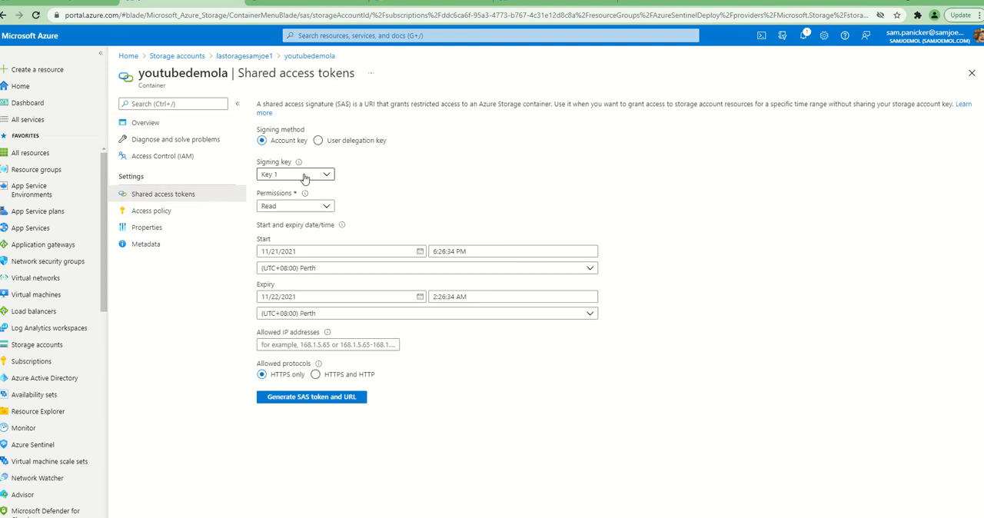
click(311, 206)
click(266, 237)
click(266, 254)
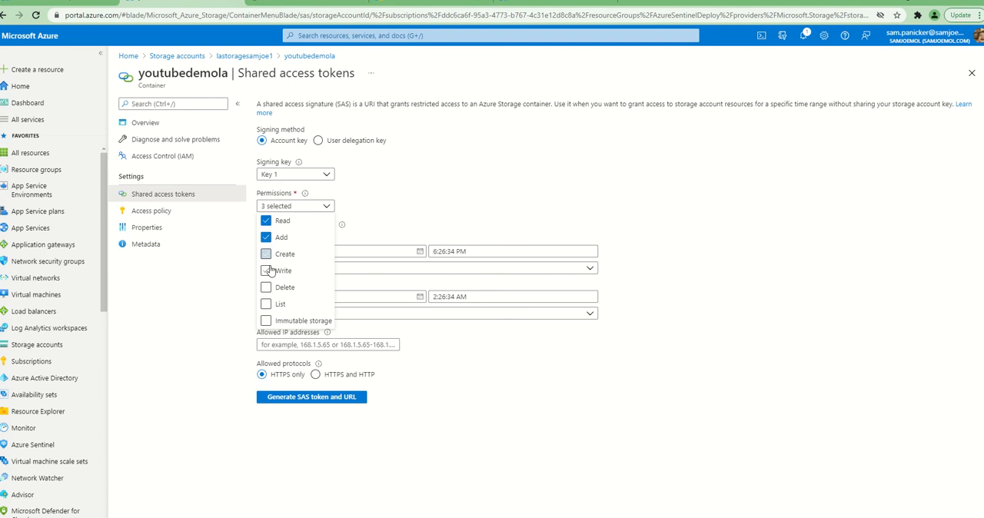
click(266, 271)
click(265, 286)
click(266, 304)
click(473, 399)
Generate a SAS token and URL for the container with expiry date 06/23/2022 and copy the Blob SAS token
click(315, 296)
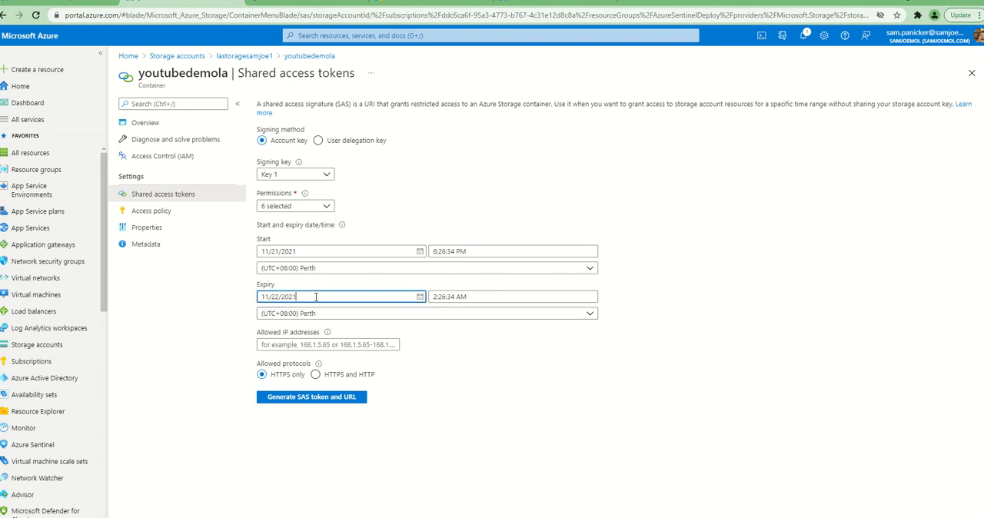
click(420, 297)
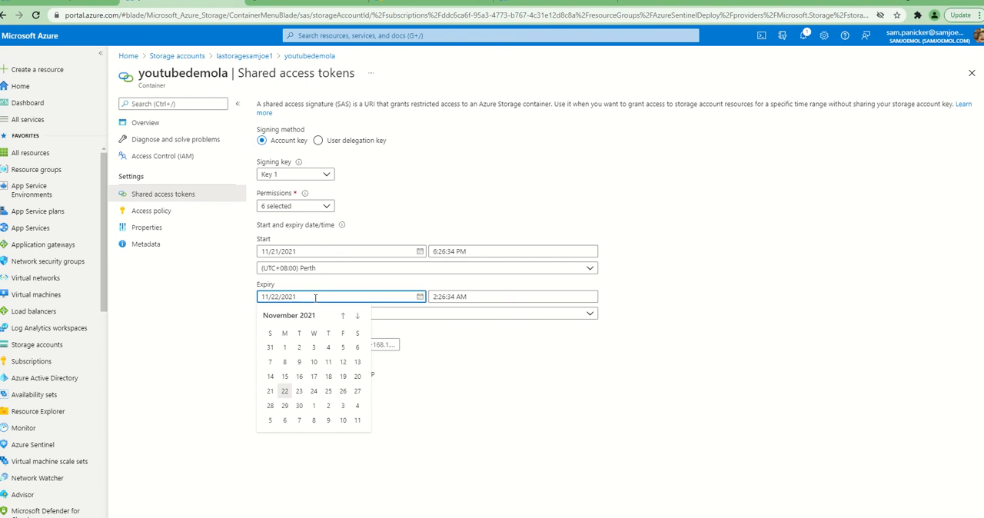
click(357, 316)
click(357, 316)
click(358, 316)
click(358, 316)
click(357, 316)
click(358, 316)
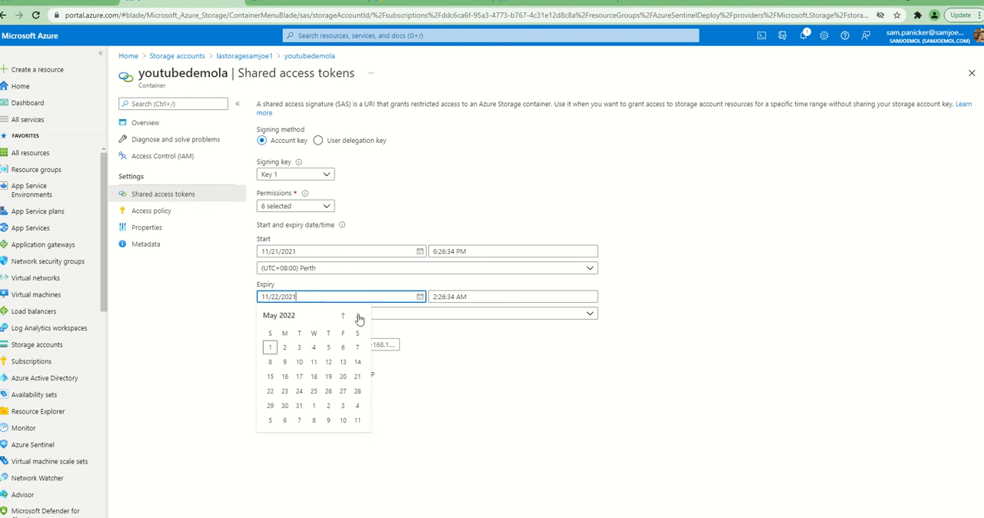
click(358, 316)
click(336, 392)
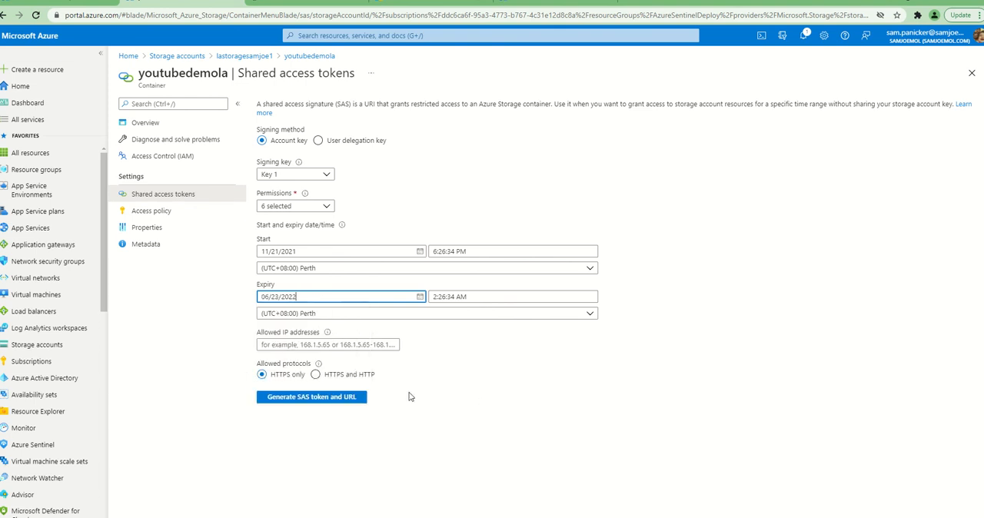
click(352, 396)
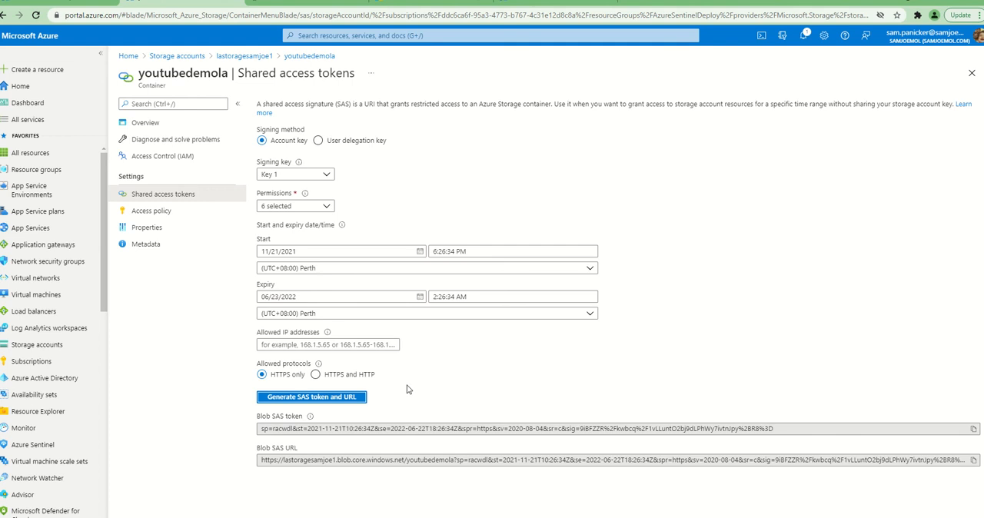
click(973, 429)
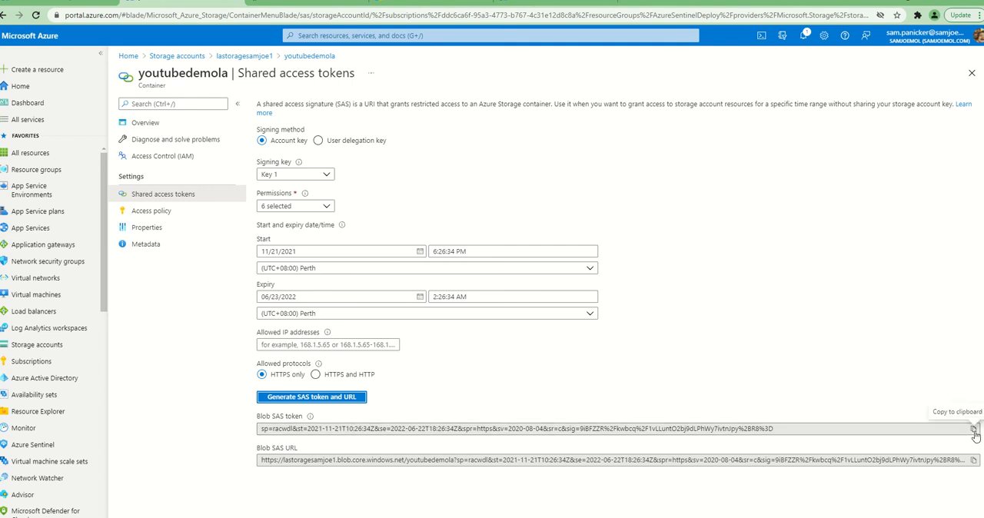
Rerun the externaldata query in the AzureSentinelWorkspace logs and select its closing ActivityLogs table name
click(55, 3)
click(435, 124)
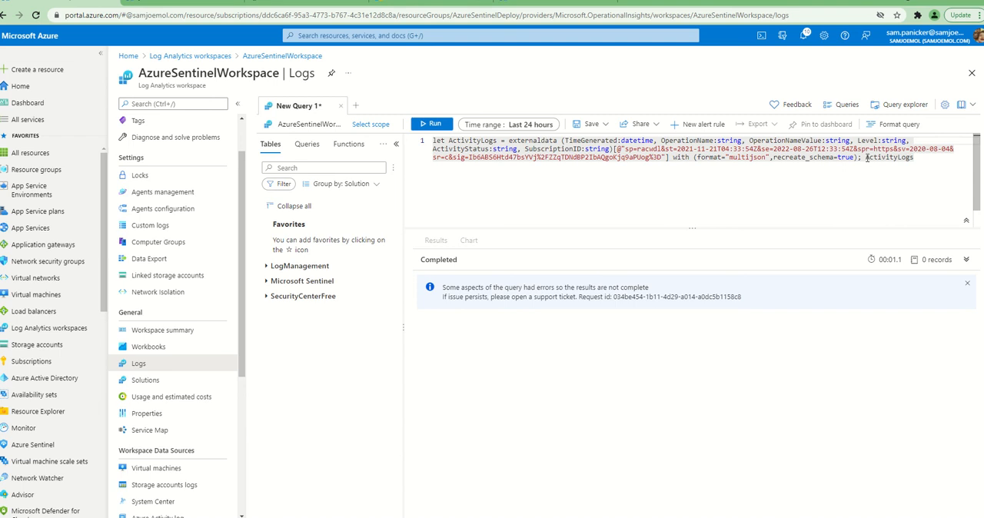
drag(866, 157, 914, 157)
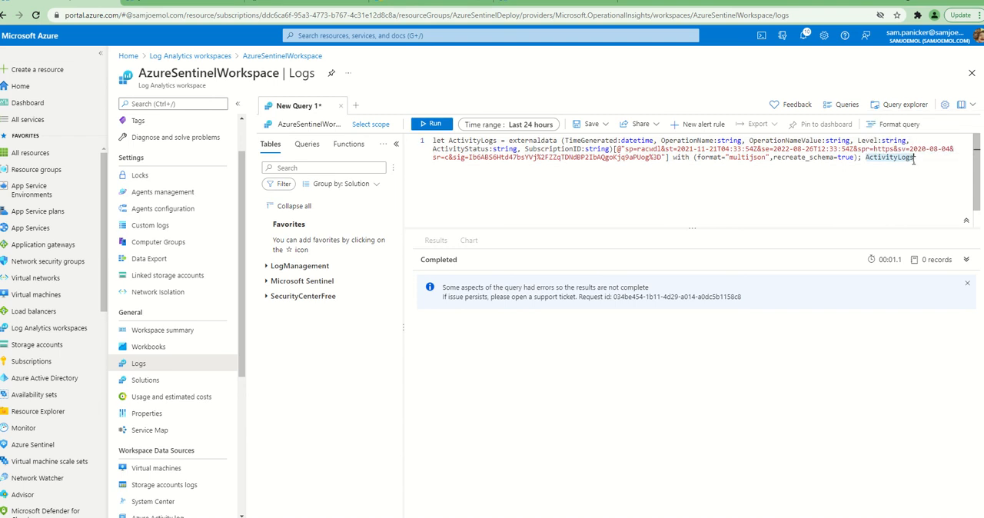
Look up the exported log folder names in the youtubedemola container and return to the workspace query
click(210, 4)
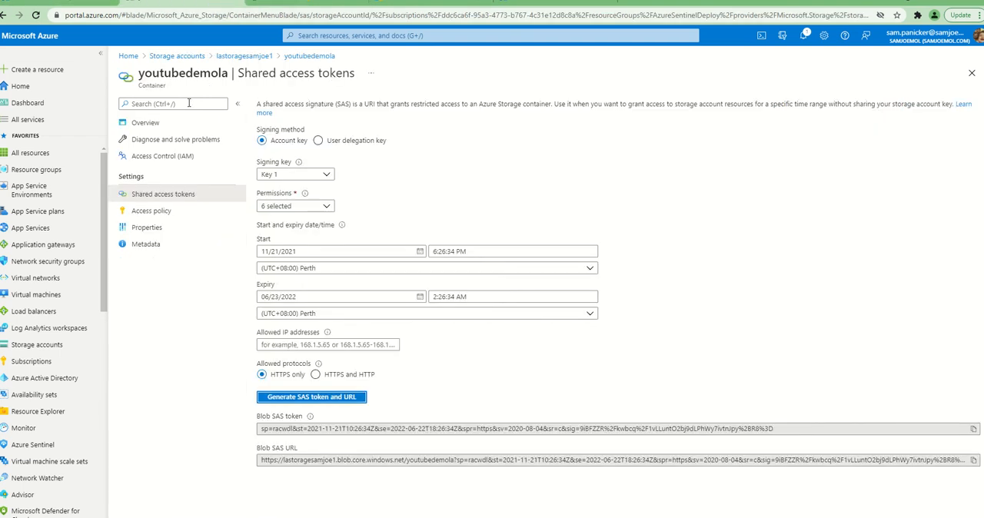
click(252, 56)
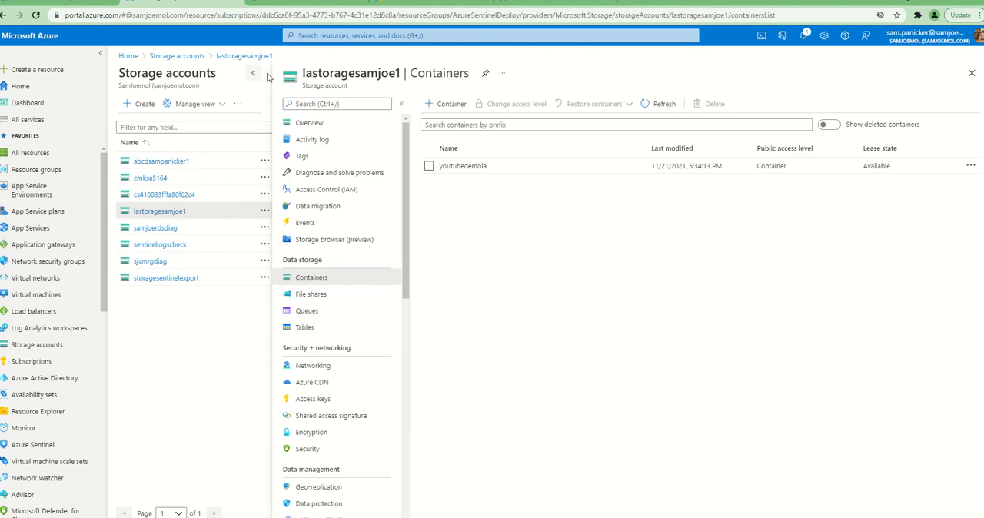
click(463, 166)
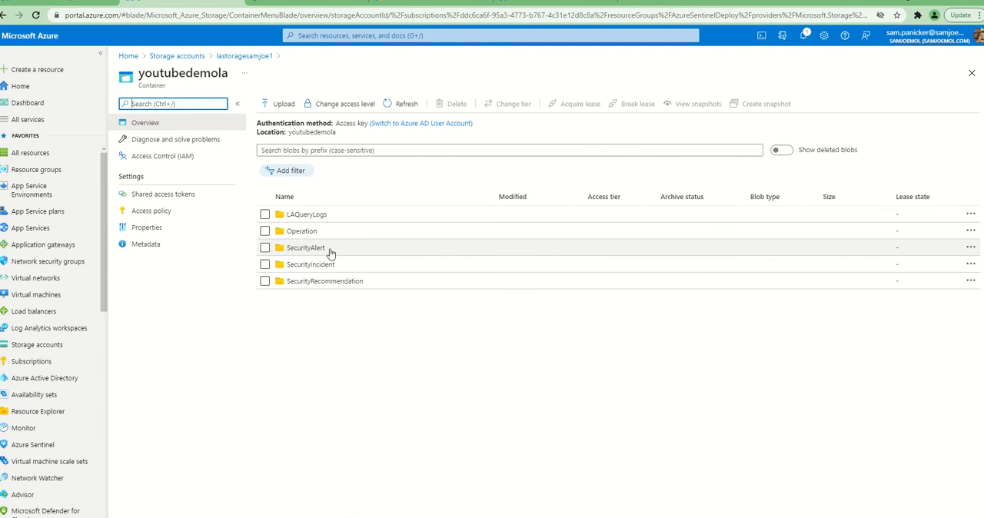
click(96, 4)
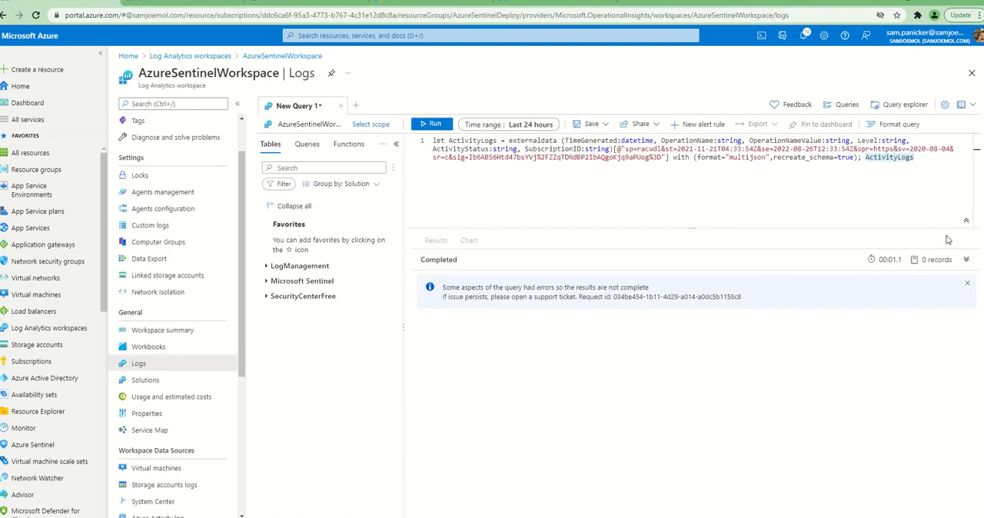
Replace the closing ActivityLogs reference in the query with SecurityAlert and run the query
click(866, 159)
drag(866, 159, 909, 157)
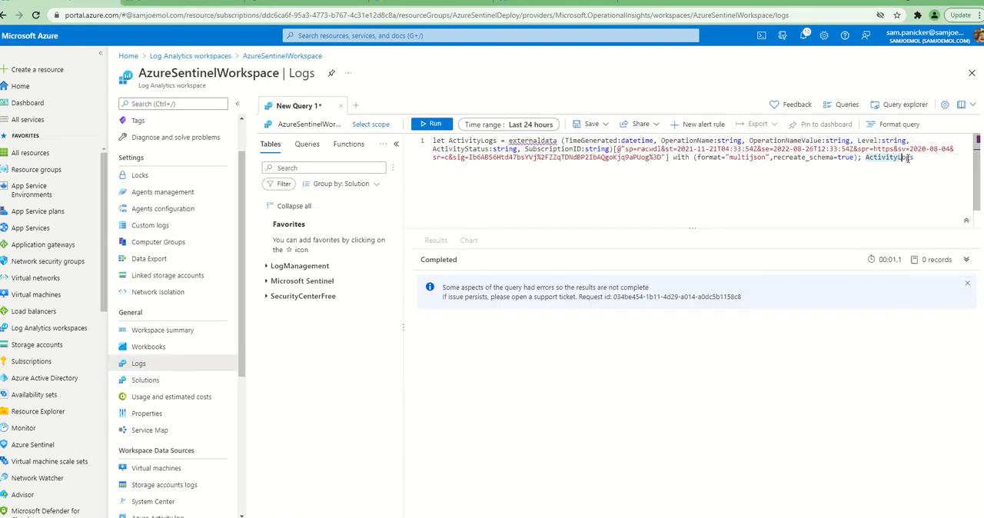
text(Sec)
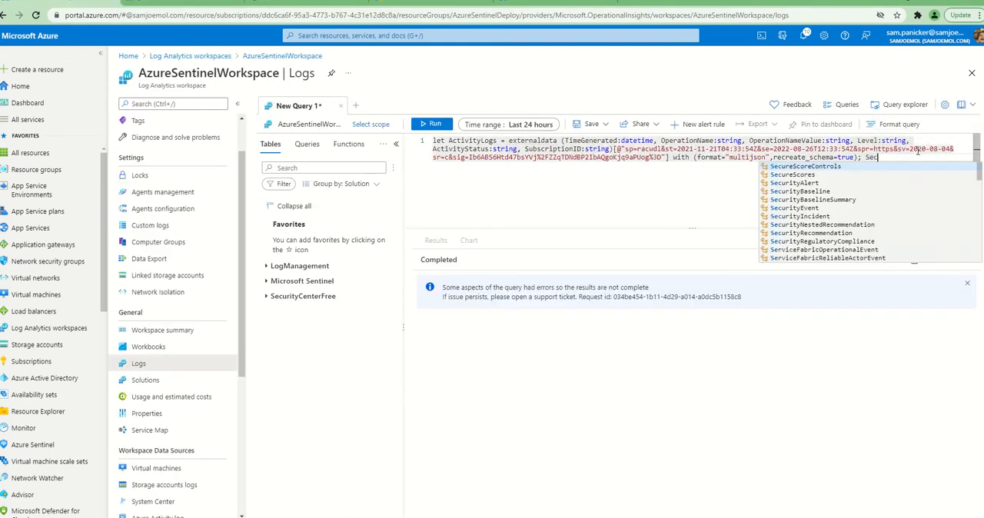
text(urityAlert)
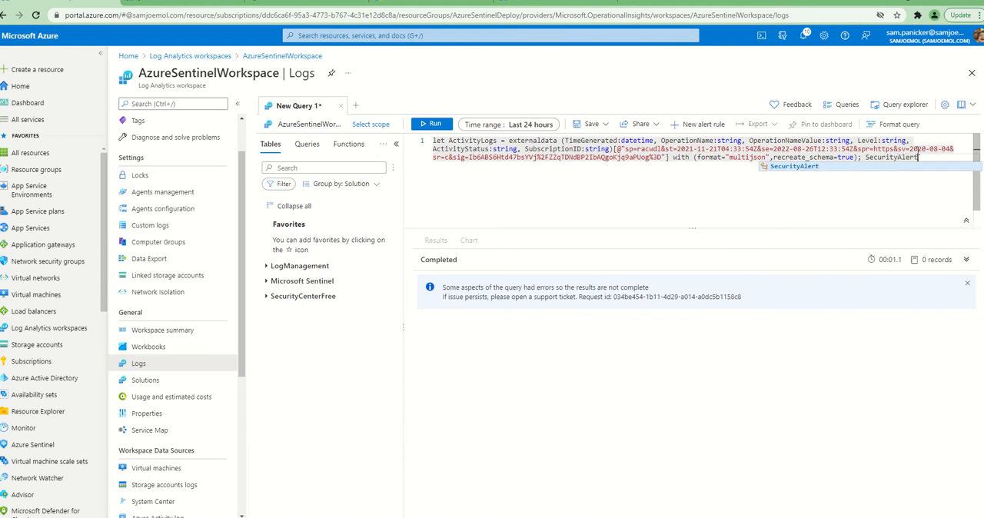
key(Return)
text(|)
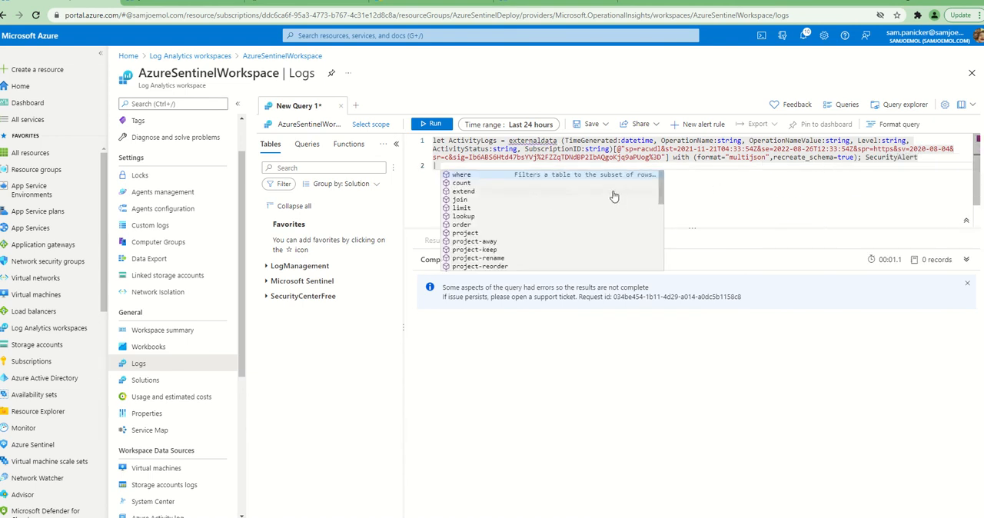
key(BackSpace)
key(BackSpace)
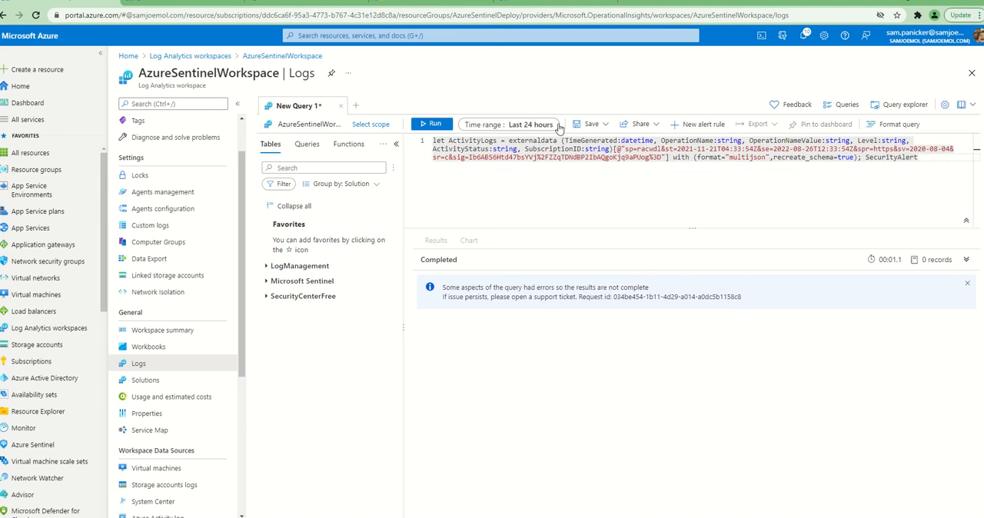
click(432, 123)
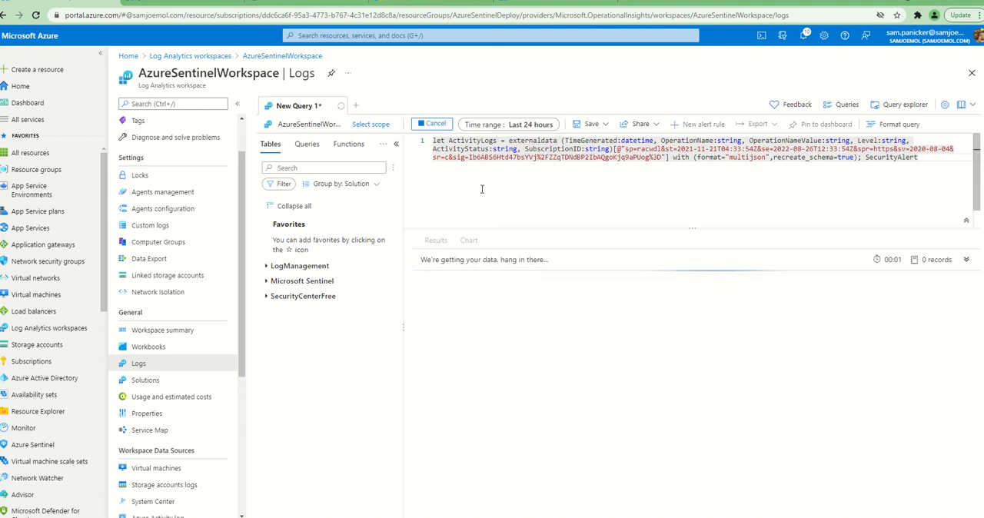
Expand a "Suspicious policy change and secret query" sample alert in the query results and examine its details
scroll(534, 346, down, 3)
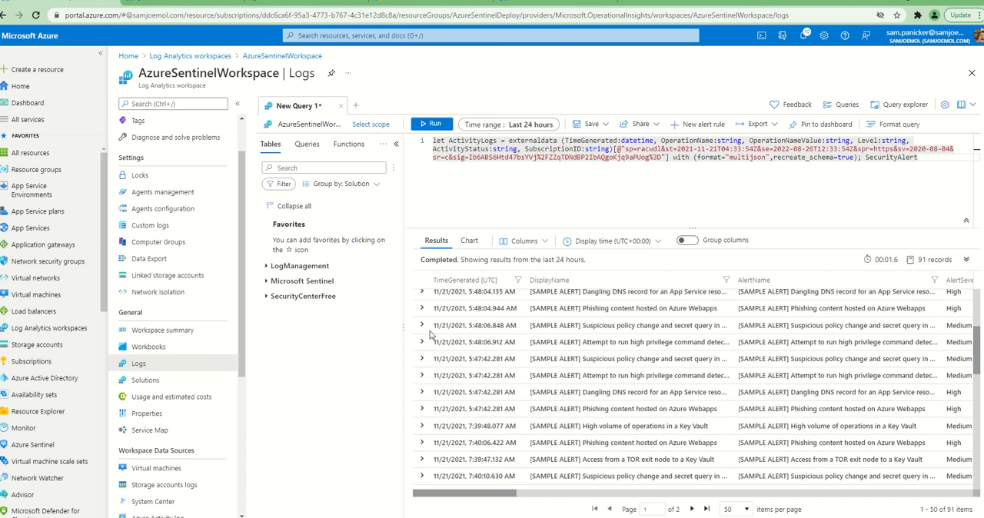
click(421, 326)
scroll(501, 375, down, 8)
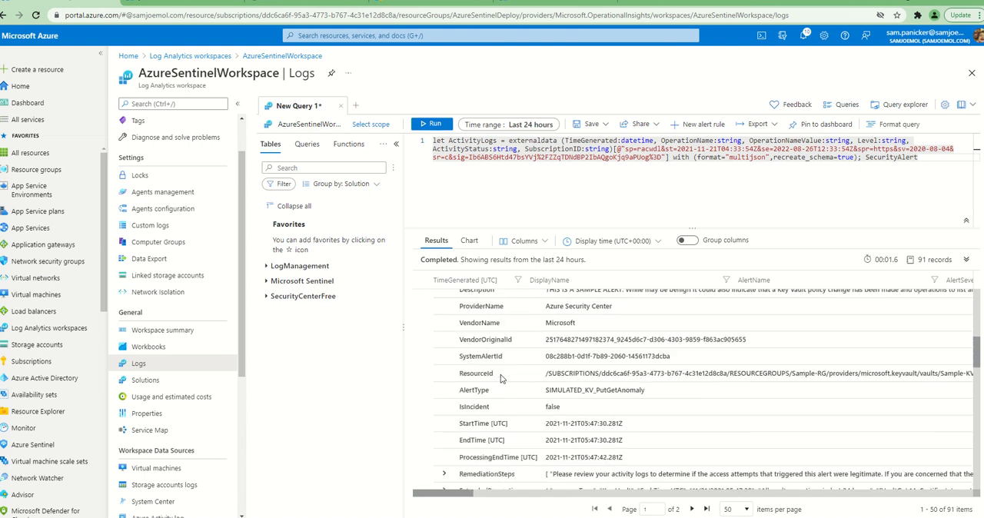
Examine the rest of the expanded sample alert's details and the surrounding SecurityAlert query results
scroll(501, 378, down, 3)
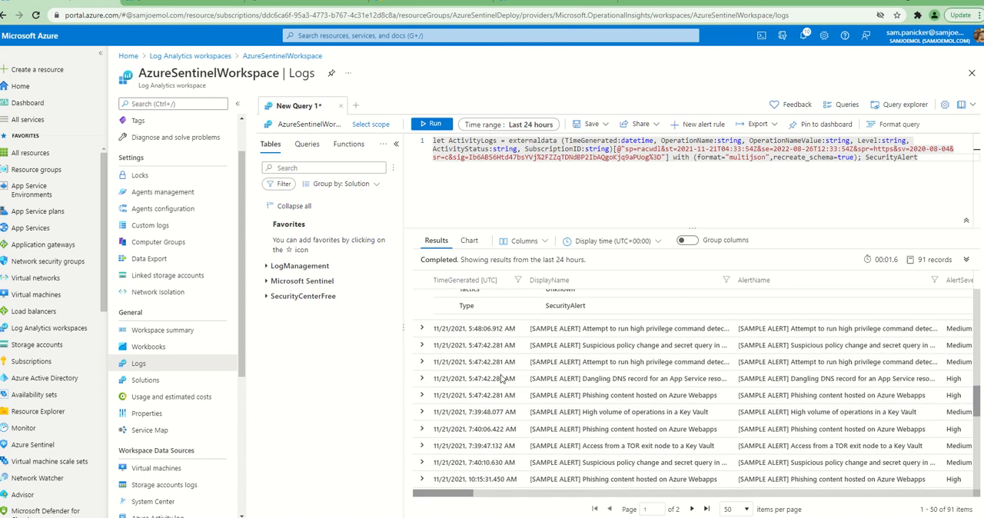
scroll(501, 376, up, 5)
scroll(501, 375, up, 5)
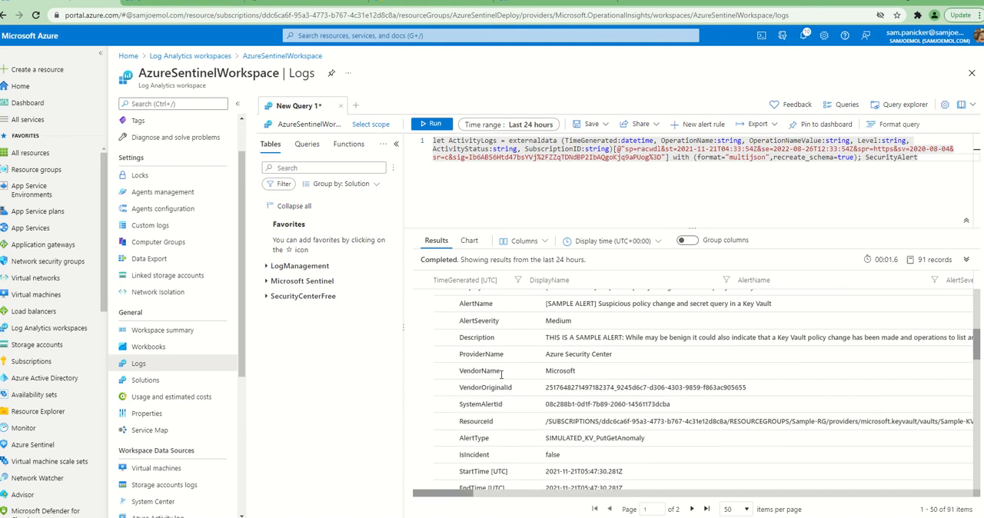
scroll(501, 375, up, 3)
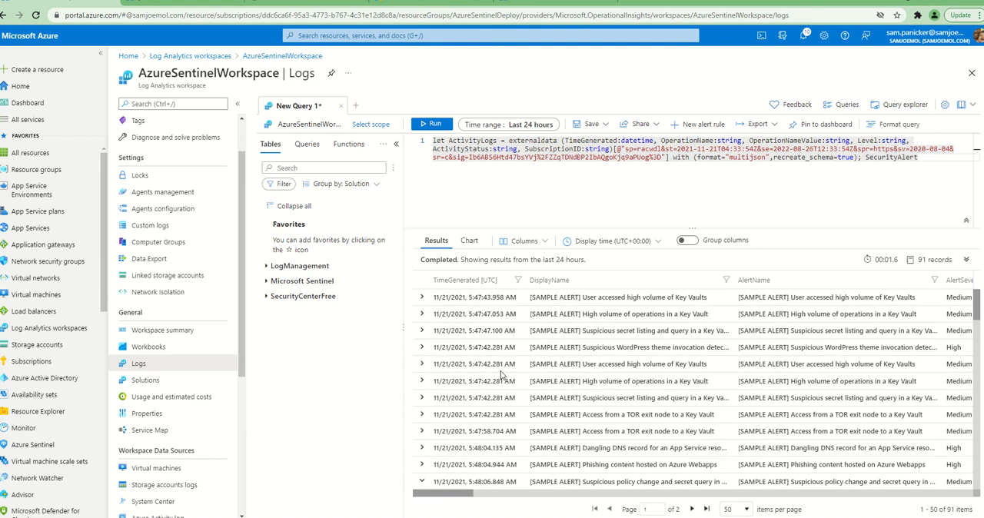
Review the "Query the data" demonstration in the Microsoft Sentinel long-term storage blog article and return to the workspace query
click(406, 4)
scroll(334, 256, up, 20)
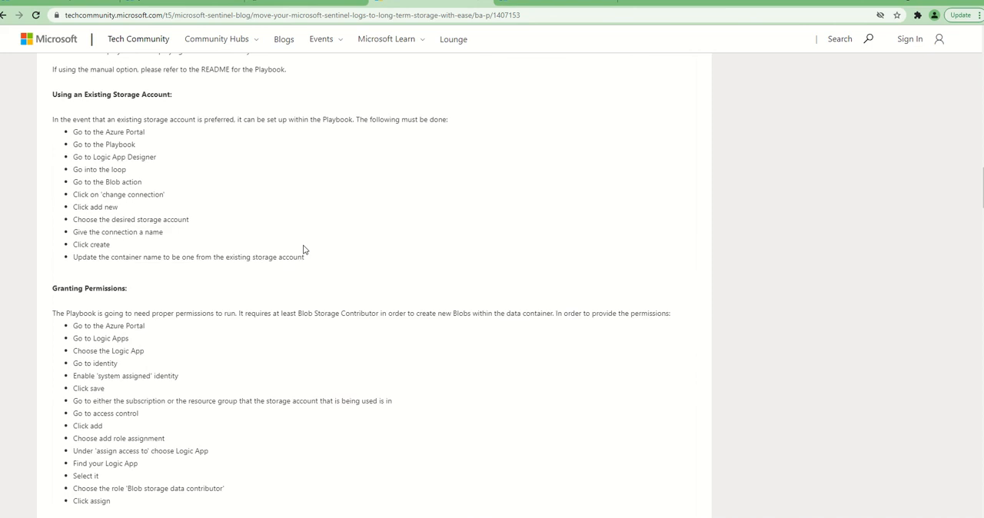
scroll(303, 248, down, 6)
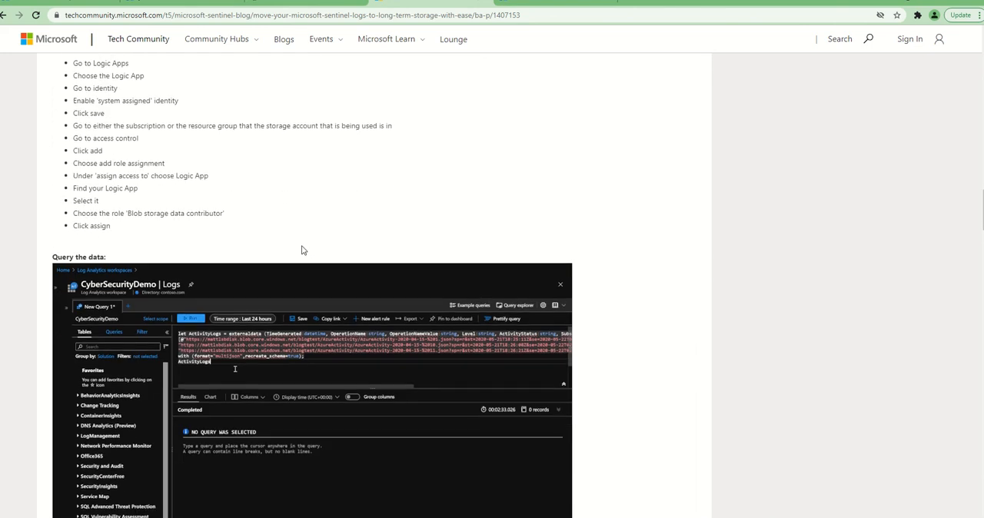
scroll(302, 248, down, 1)
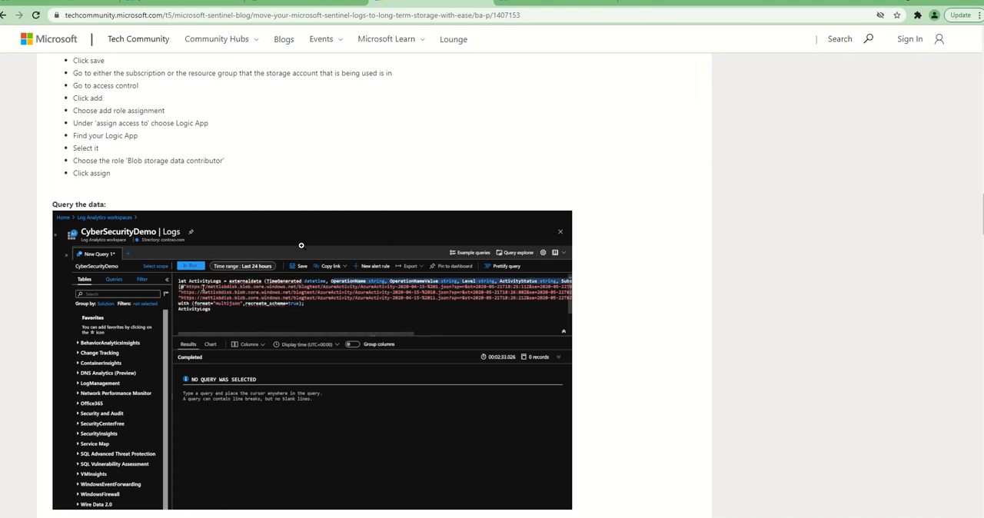
click(104, 4)
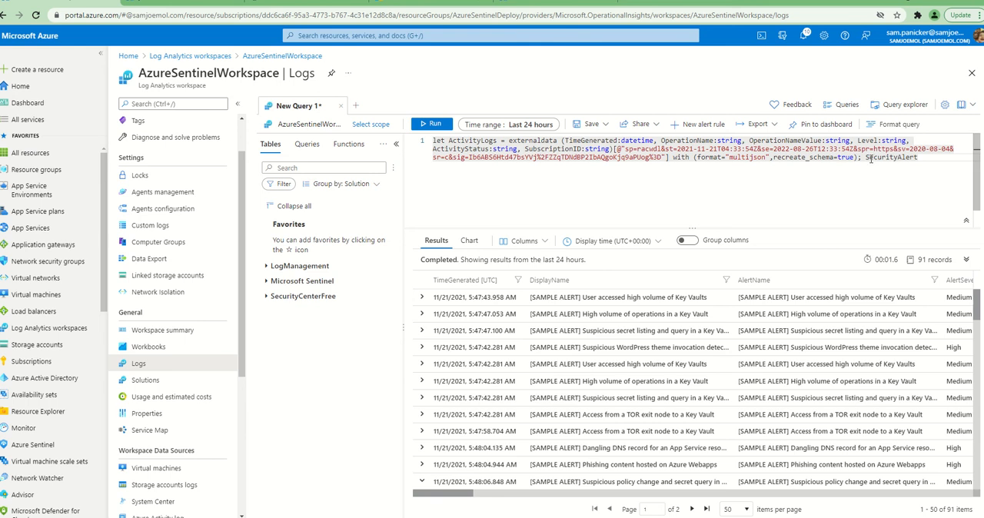
Check the article's sample externaldata query and the log folders in the youtubedemola container, and return to the workspace query
mouse_move(897, 159)
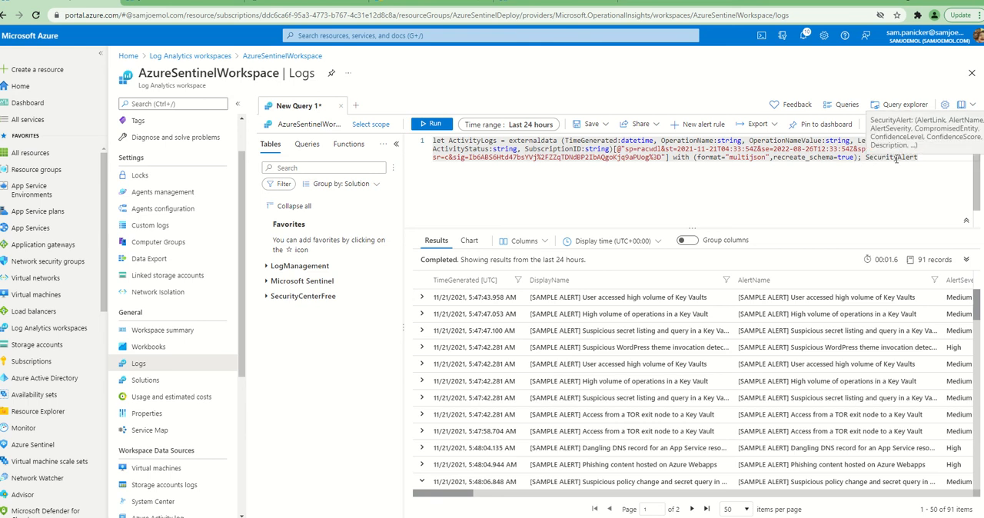
click(438, 6)
scroll(370, 239, down, 5)
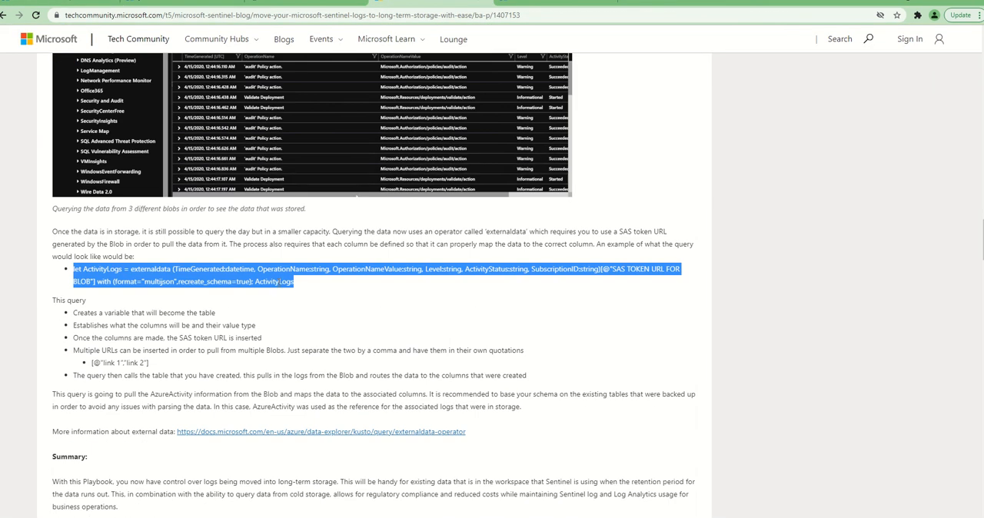
click(176, 7)
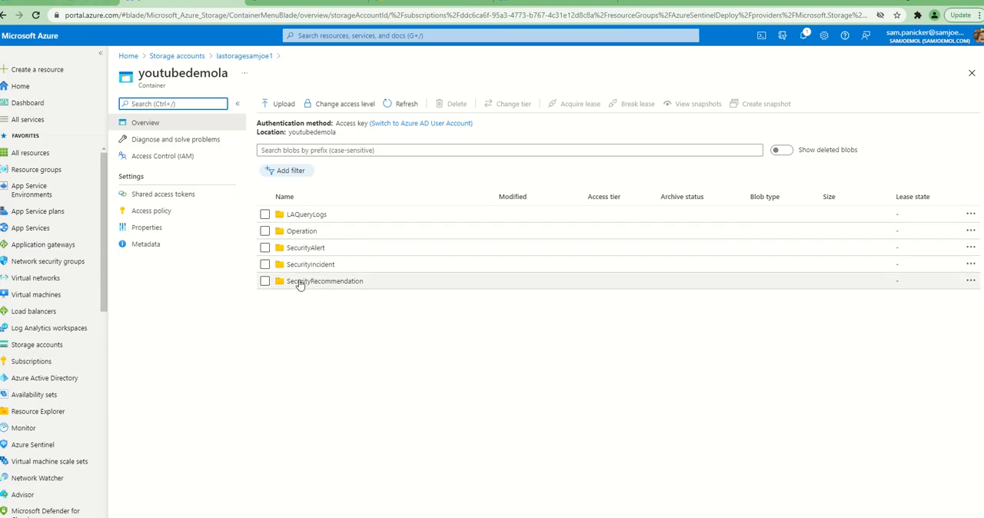
click(94, 6)
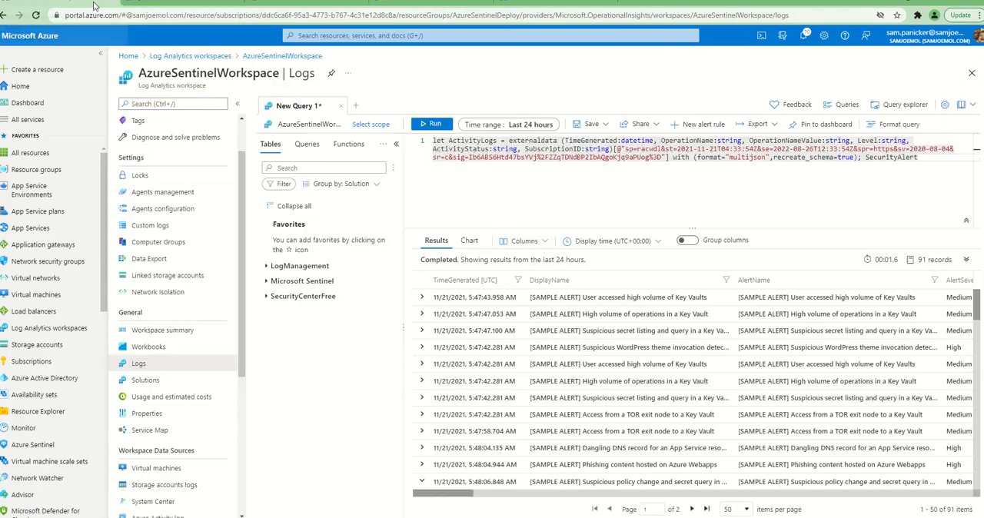